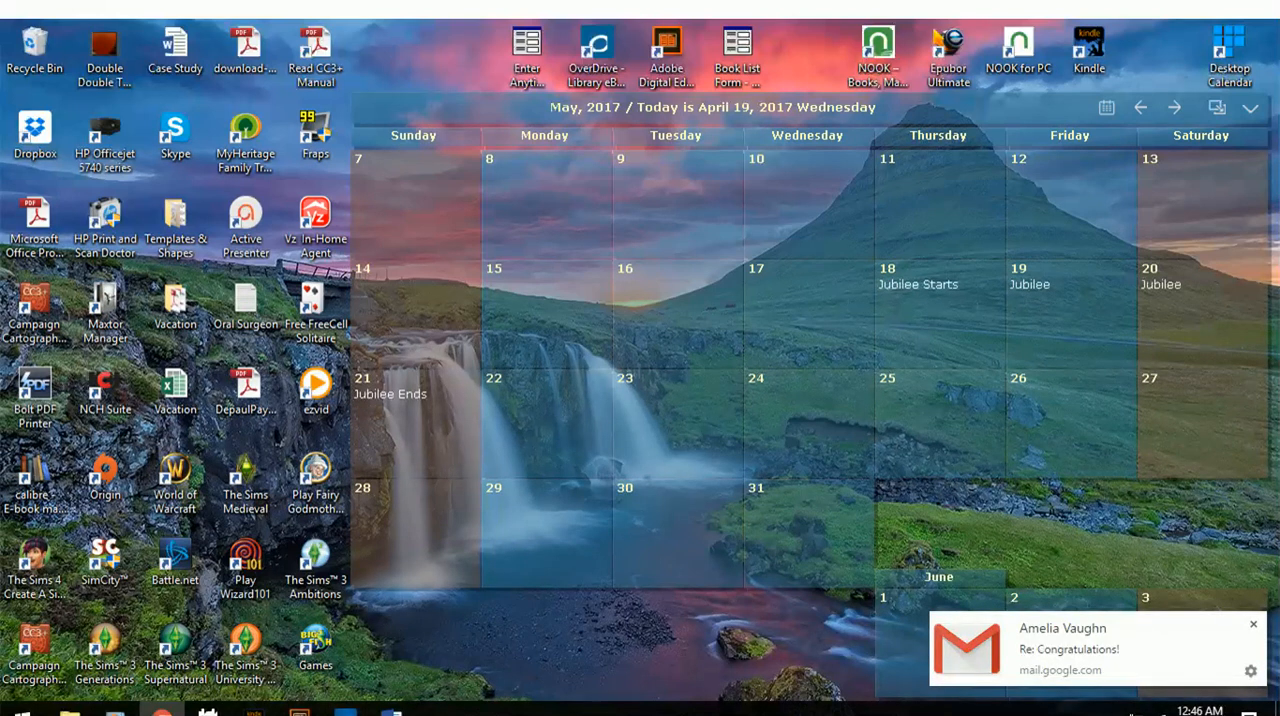
Dismiss the mail notification, switch to Gmail and open the "ARC SENT - Lovestruck" email from Give Me Books Promotions.
{"action": "left_click", "coordinate": [1252, 624]}
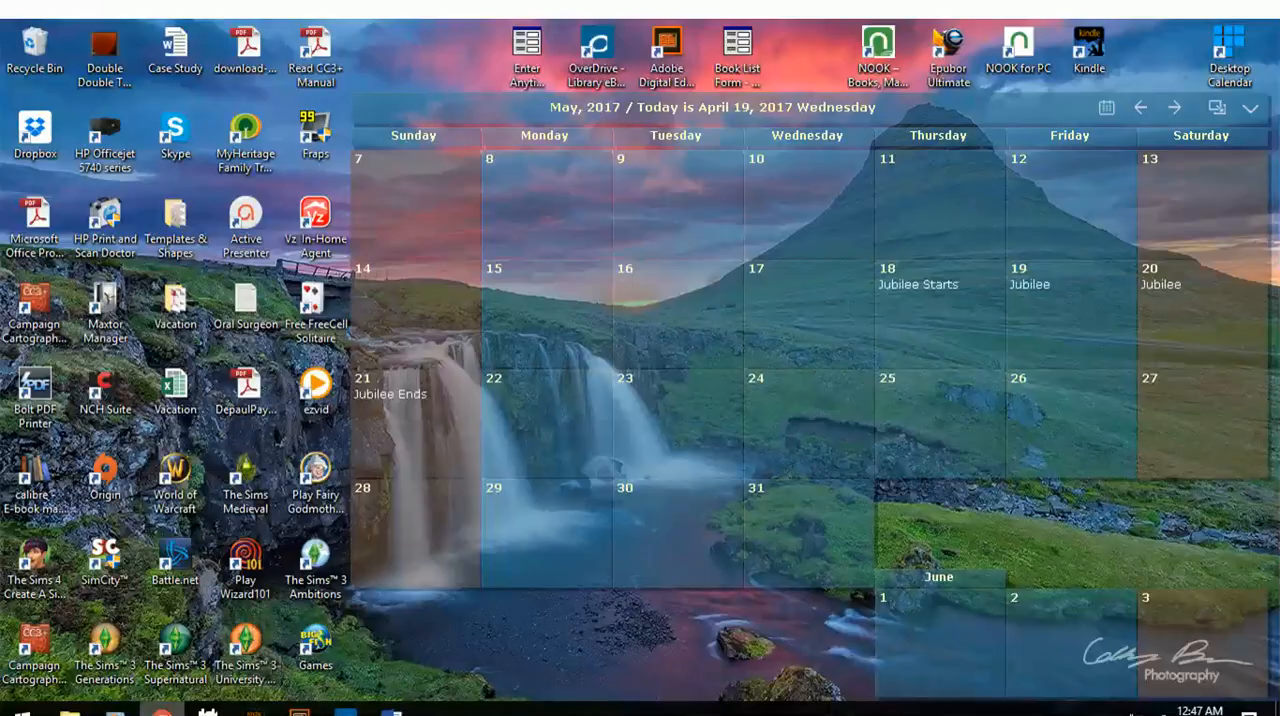
{"action": "left_click", "coordinate": [161, 710]}
{"action": "left_click", "coordinate": [100, 32]}
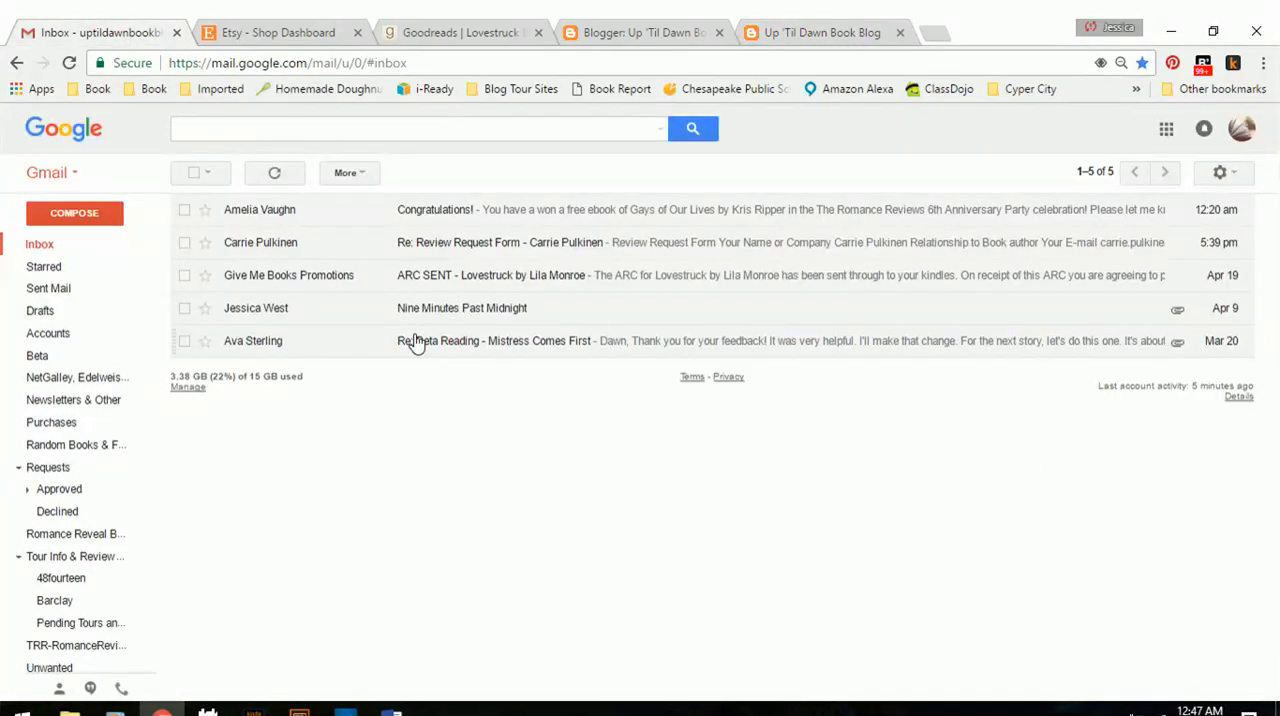
{"action": "left_click", "coordinate": [472, 286]}
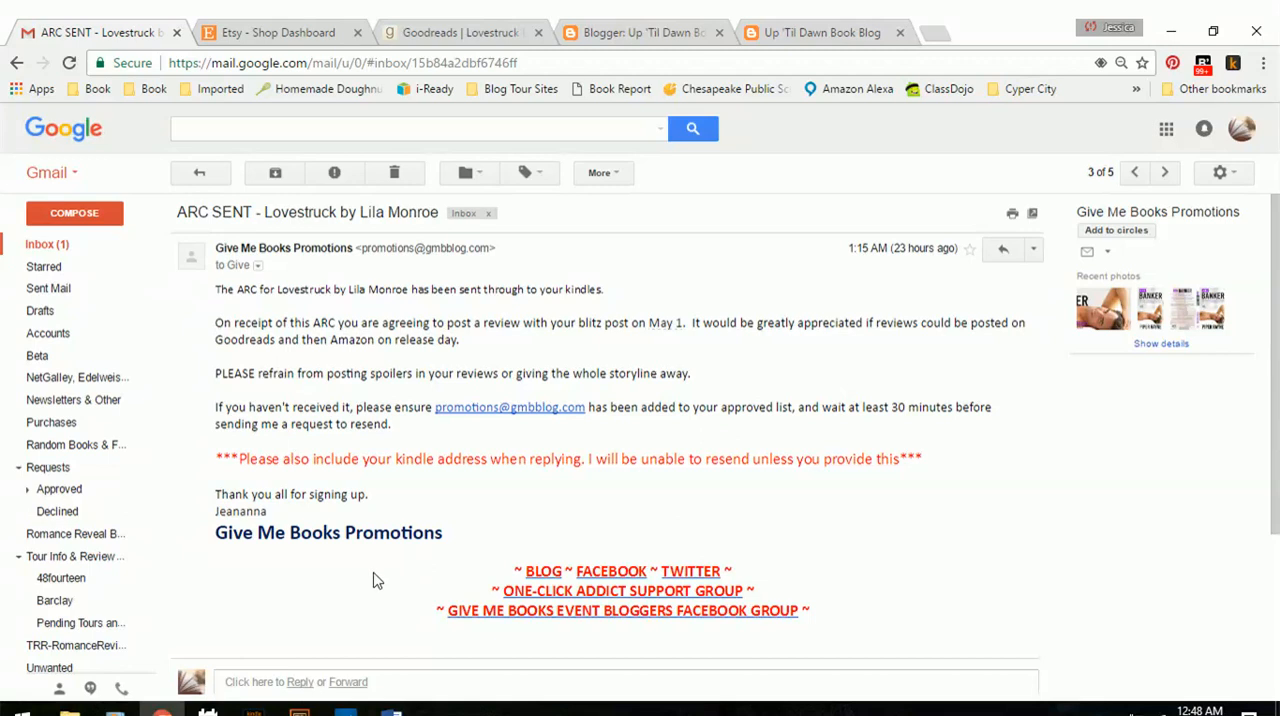
Switch to the Calendar app and open the full details of the pending Lovestruck review event on May 1.
{"action": "left_click", "coordinate": [208, 712]}
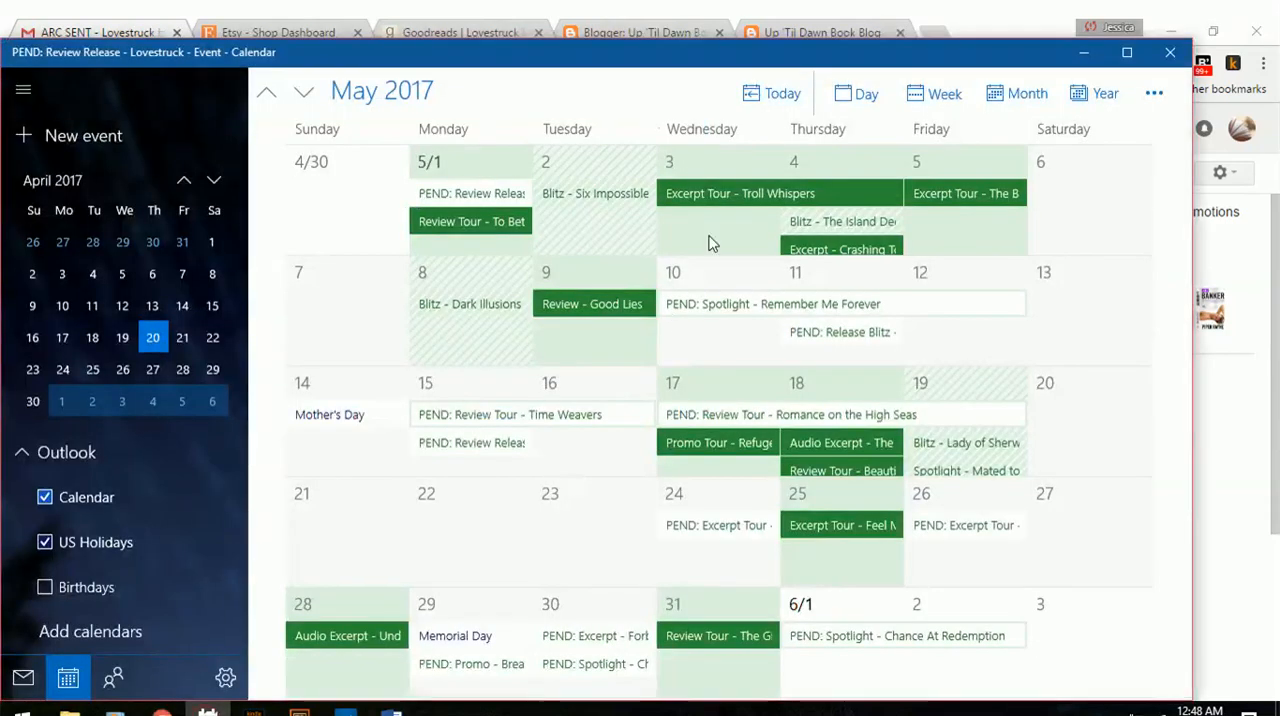
{"action": "scroll", "coordinate": [730, 350], "scroll_direction": "up", "scroll_amount": 2}
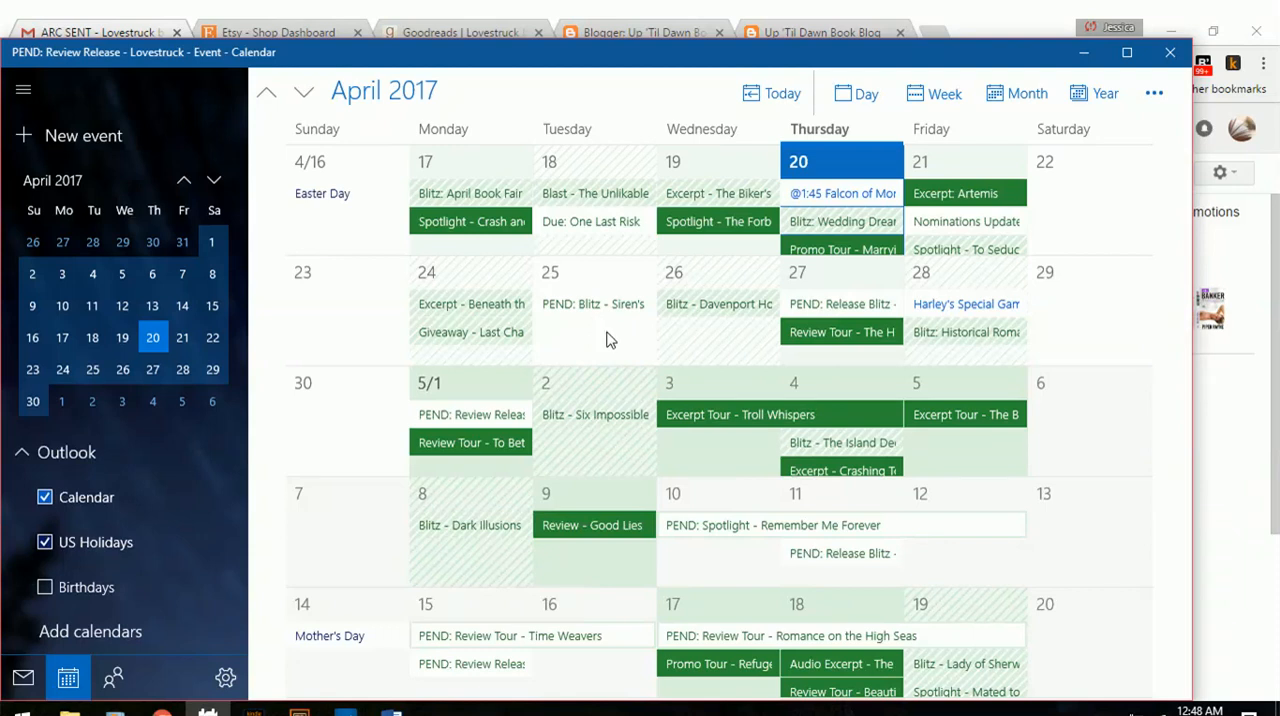
{"action": "left_click", "coordinate": [481, 420]}
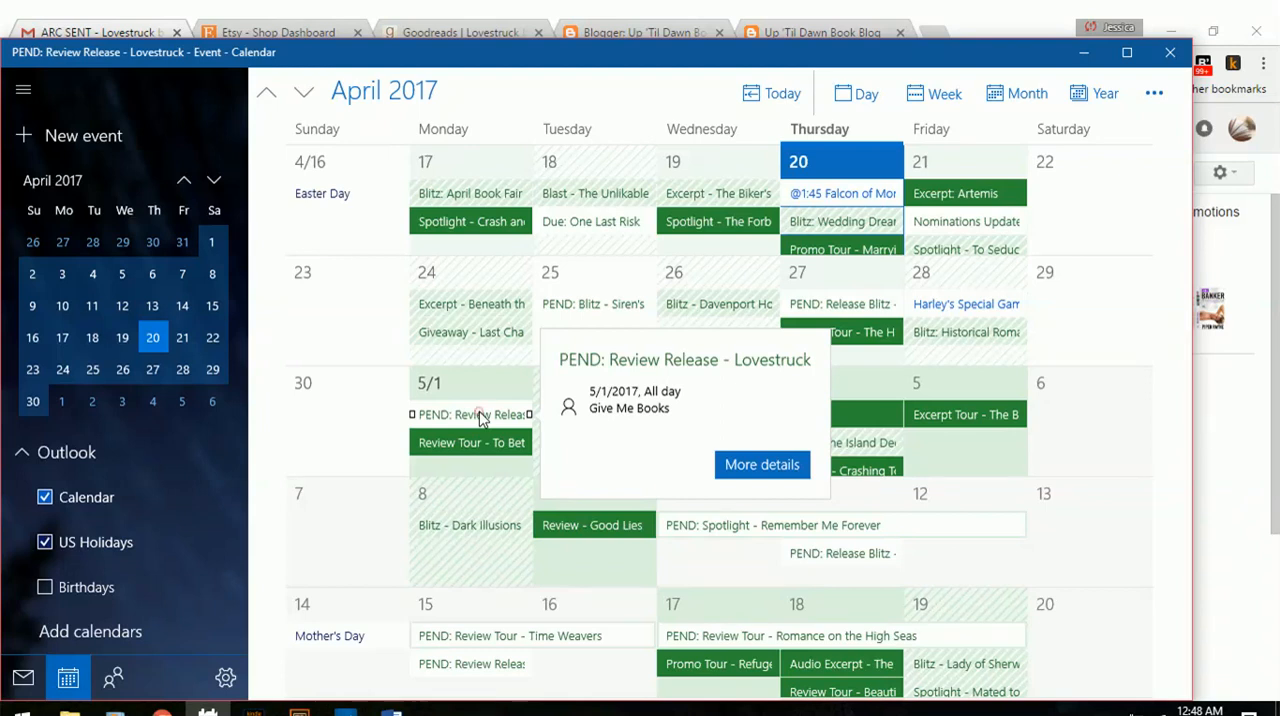
{"action": "double_click", "coordinate": [480, 418]}
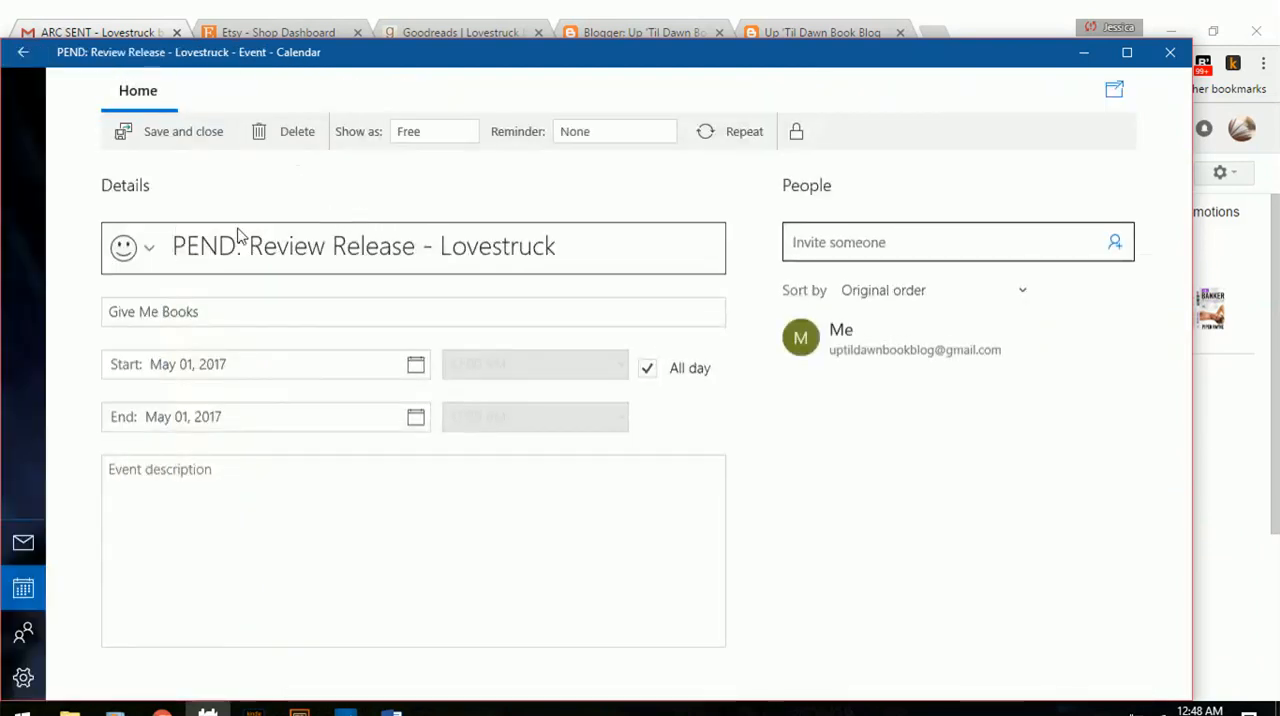
Remove the "PEND:" prefix so the event title reads "Review Release - Lovestruck".
{"action": "left_click", "coordinate": [253, 245]}
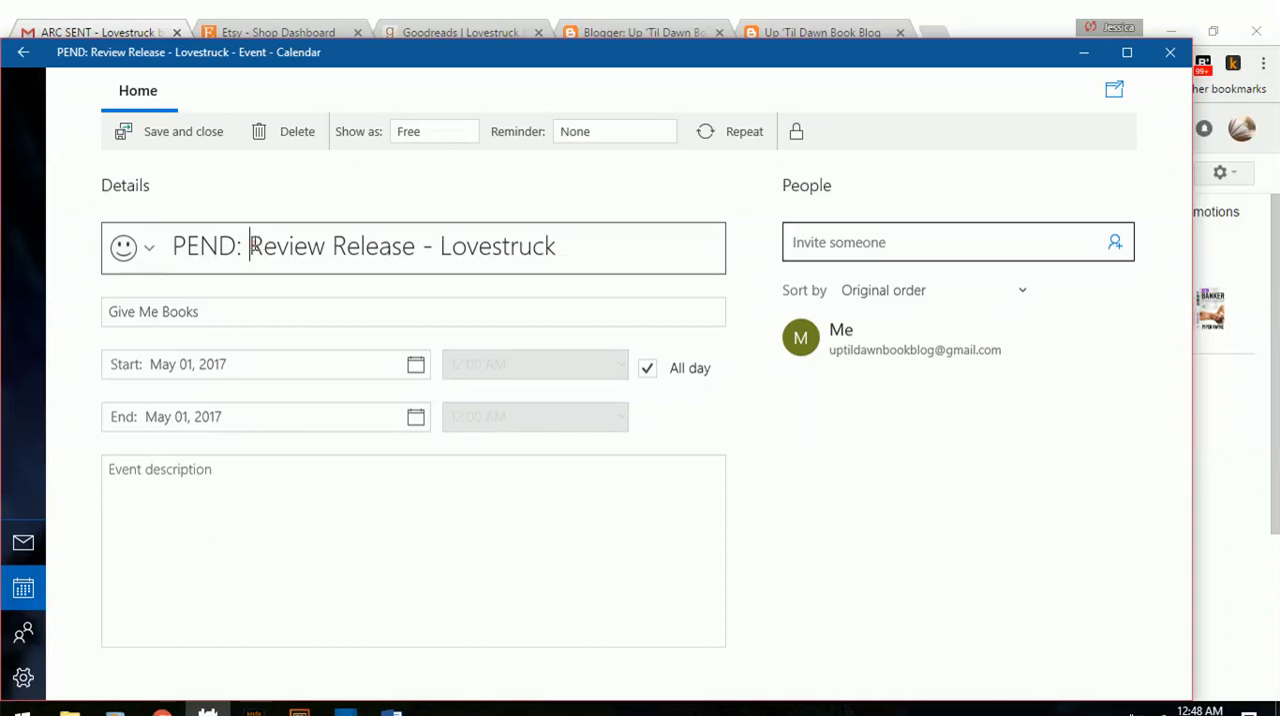
{"action": "key", "text": "BackSpace"}
{"action": "key", "text": "BackSpace"}
{"action": "key", "text": "BackSpace"}
{"action": "key", "text": "BackSpace"}
{"action": "key", "text": "BackSpace"}
{"action": "key", "text": "BackSpace"}
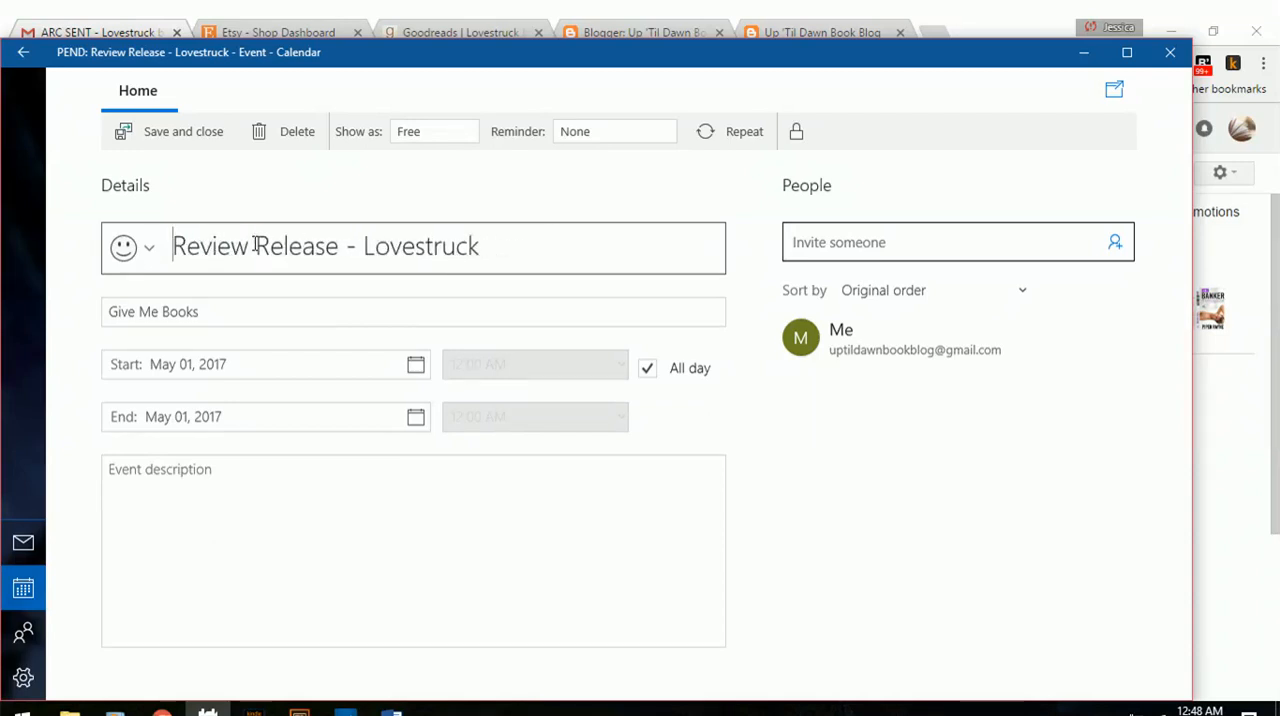
Set the event's availability to Tentative, then save and close the event.
{"action": "left_click", "coordinate": [418, 138]}
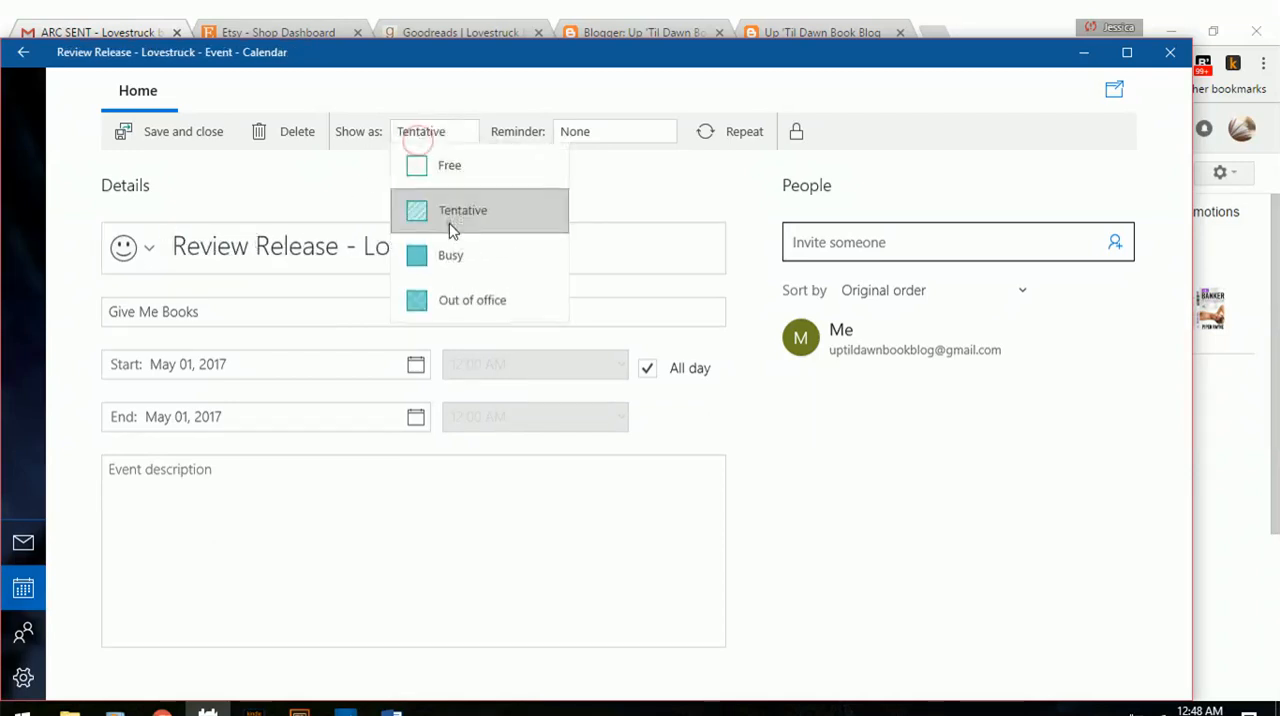
{"action": "left_click", "coordinate": [450, 230]}
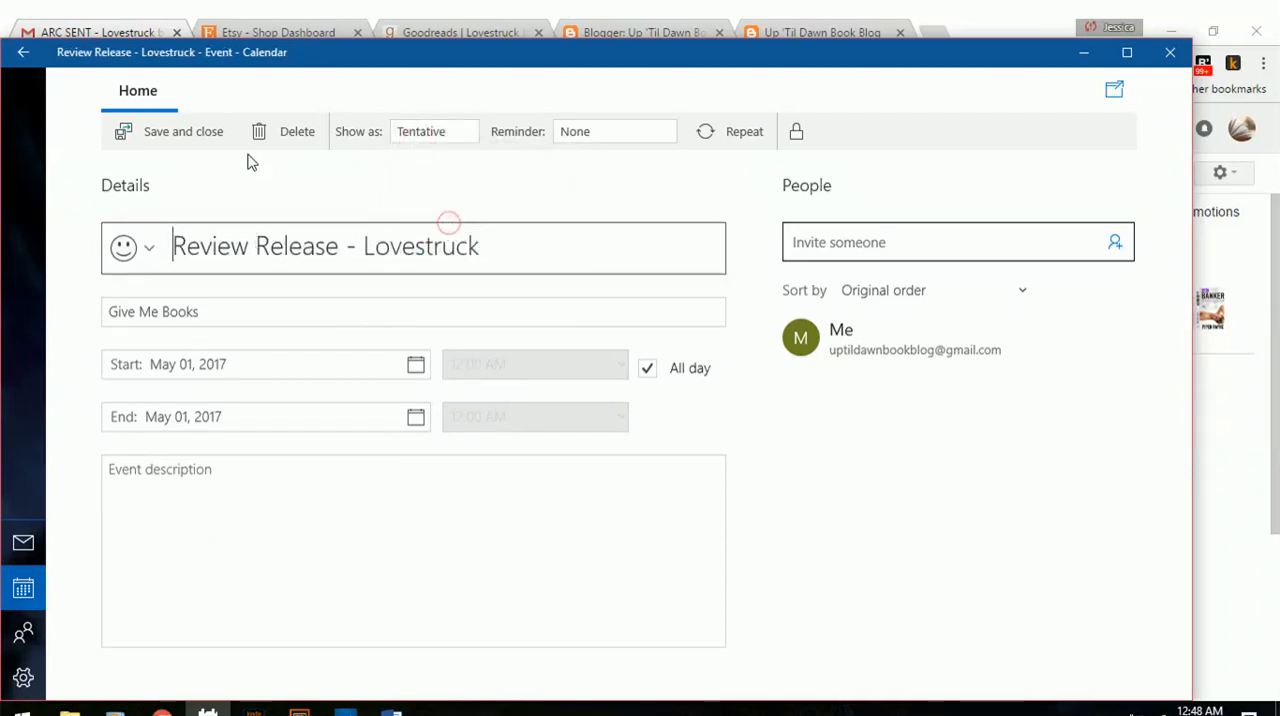
{"action": "left_click", "coordinate": [186, 140]}
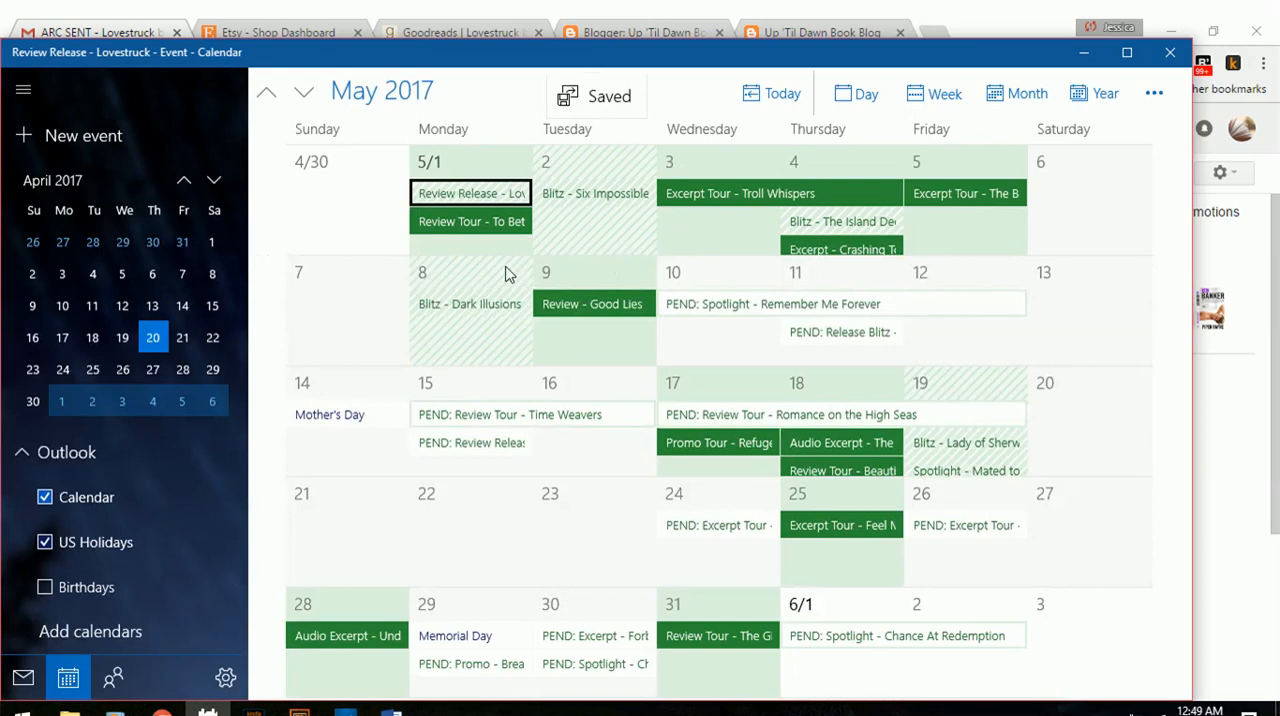
View the summary of the "Blitz - Six Impossible Things" event on May 2, then minimize the calendar.
{"action": "scroll", "coordinate": [505, 274], "scroll_direction": "up", "scroll_amount": 1}
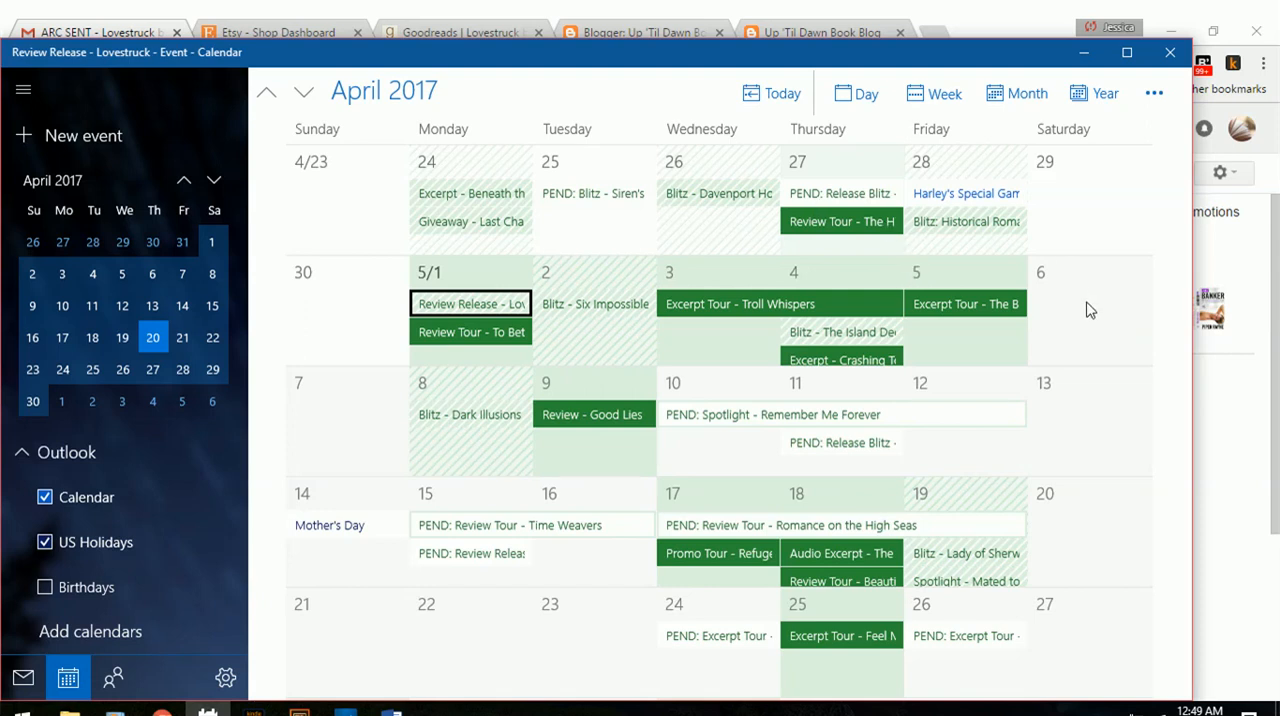
{"action": "left_click", "coordinate": [590, 322]}
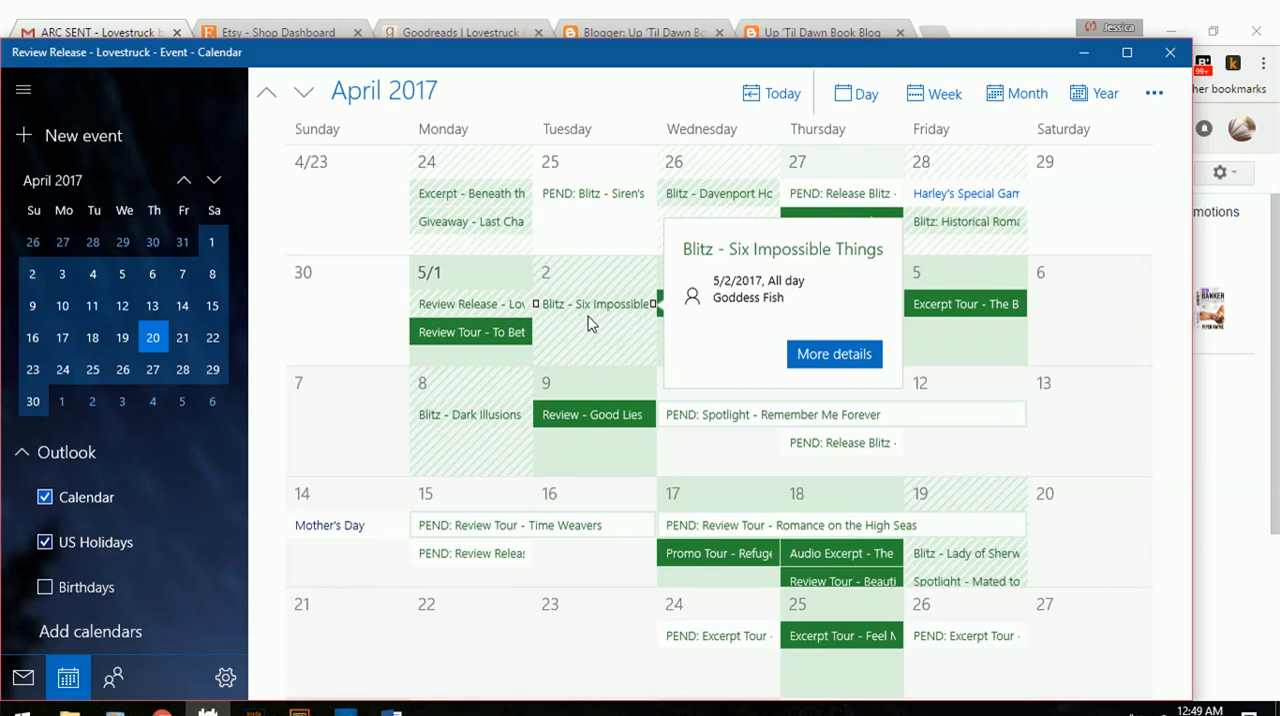
{"action": "key", "text": "Escape"}
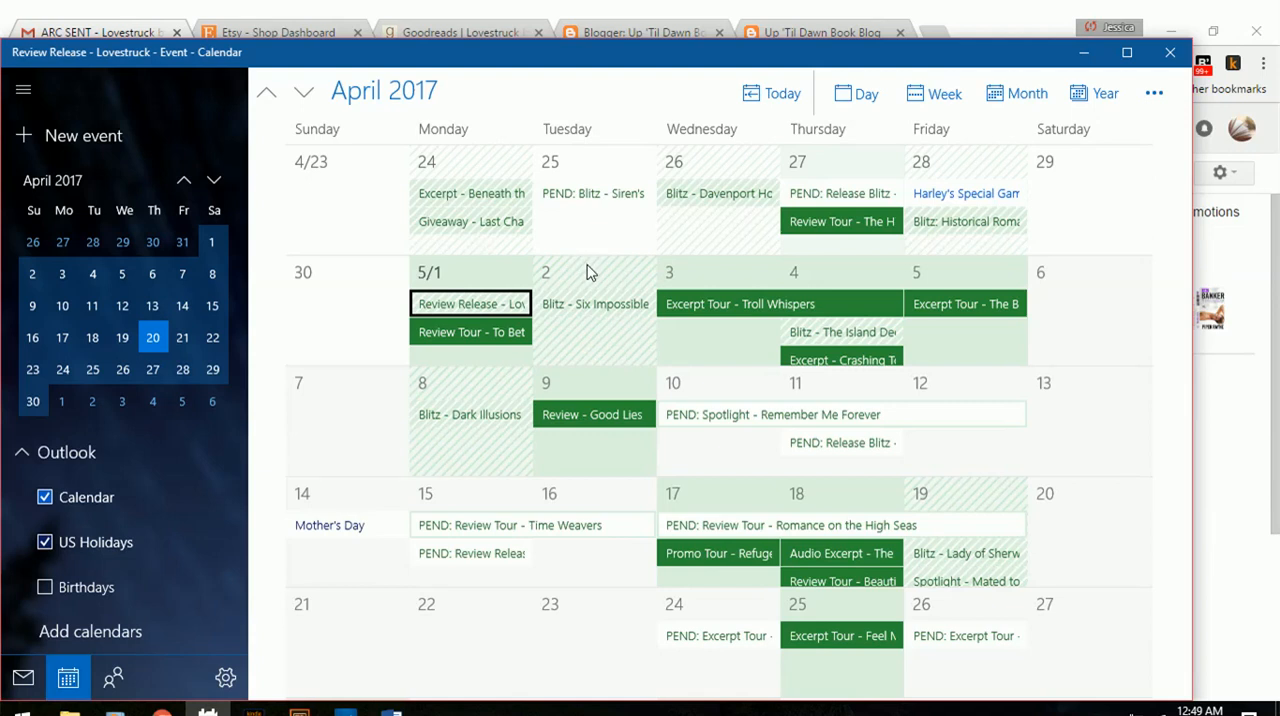
{"action": "left_click", "coordinate": [1083, 53]}
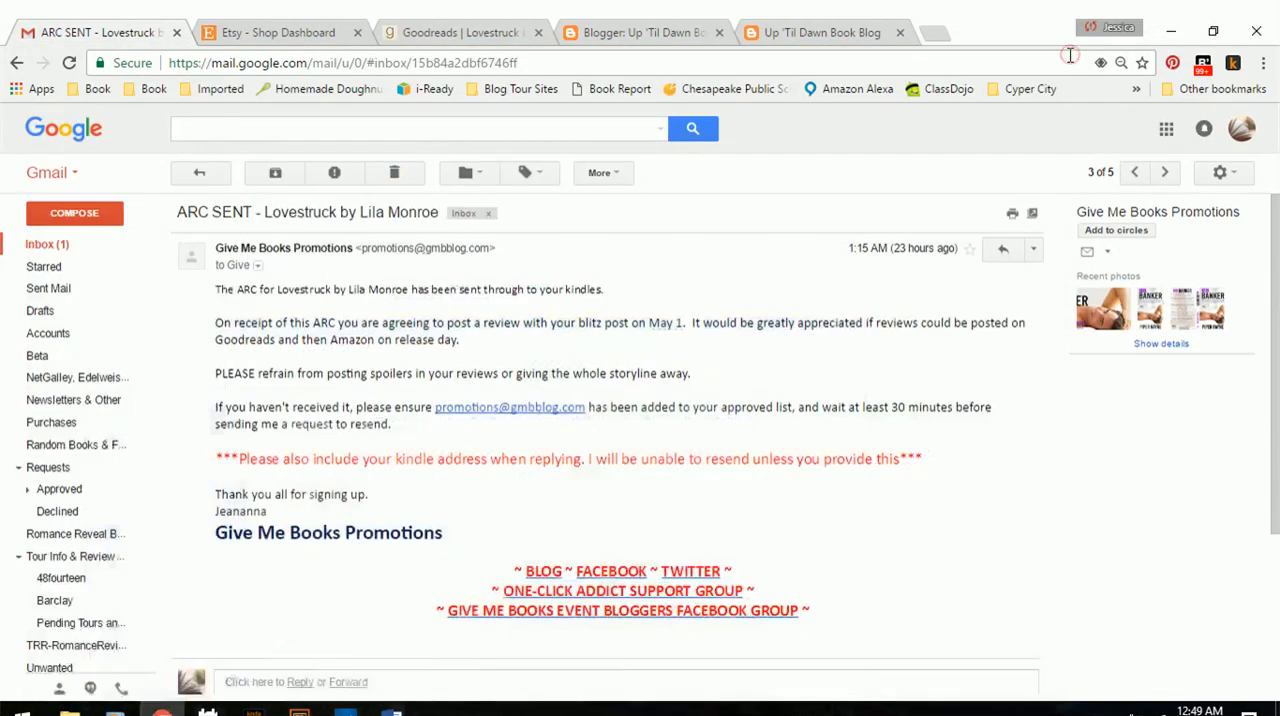
Switch to the Goodreads page for Lovestruck and place the book on the reading-next shelf.
{"action": "left_click", "coordinate": [476, 30]}
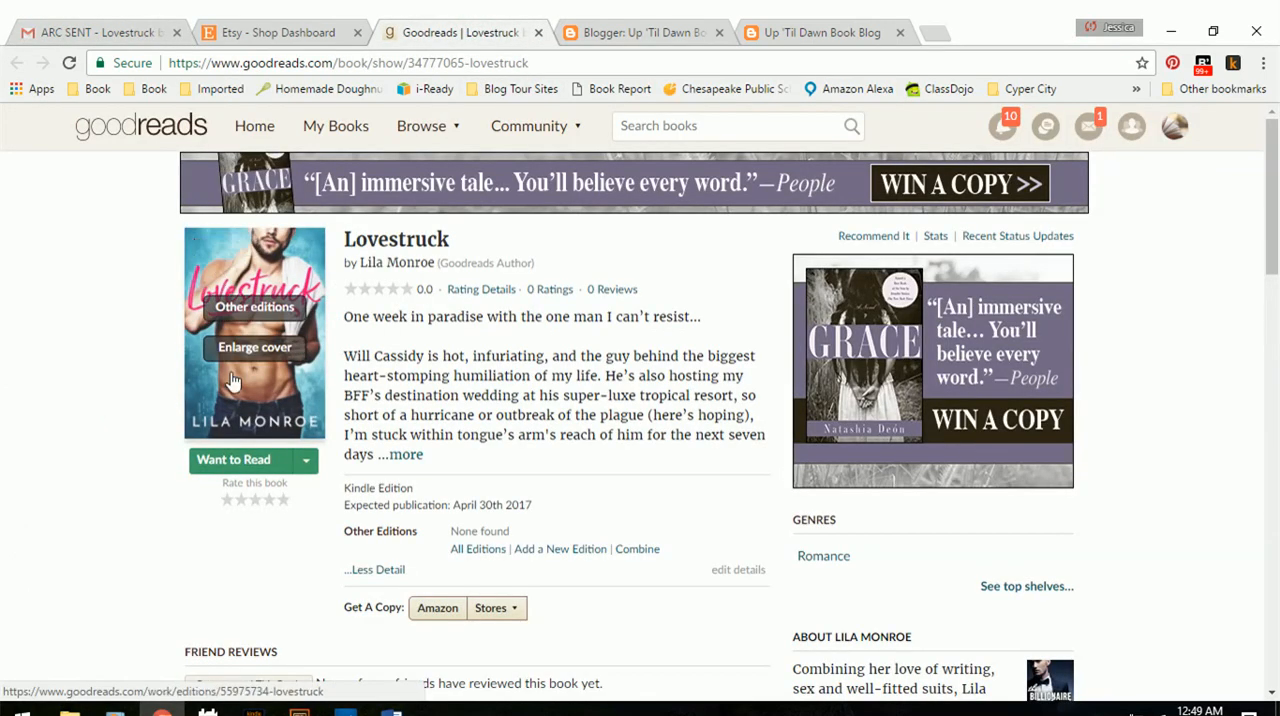
{"action": "scroll", "coordinate": [360, 390], "scroll_direction": "down", "scroll_amount": 1}
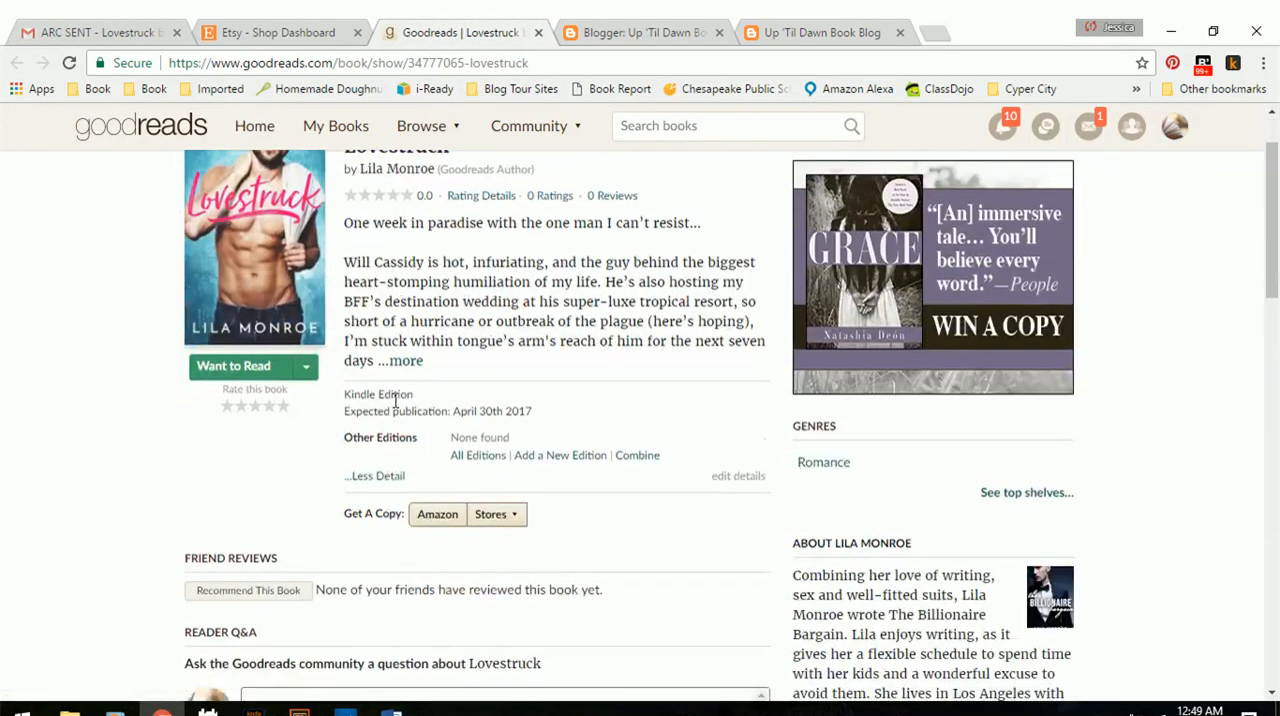
{"action": "scroll", "coordinate": [355, 388], "scroll_direction": "up", "scroll_amount": 1}
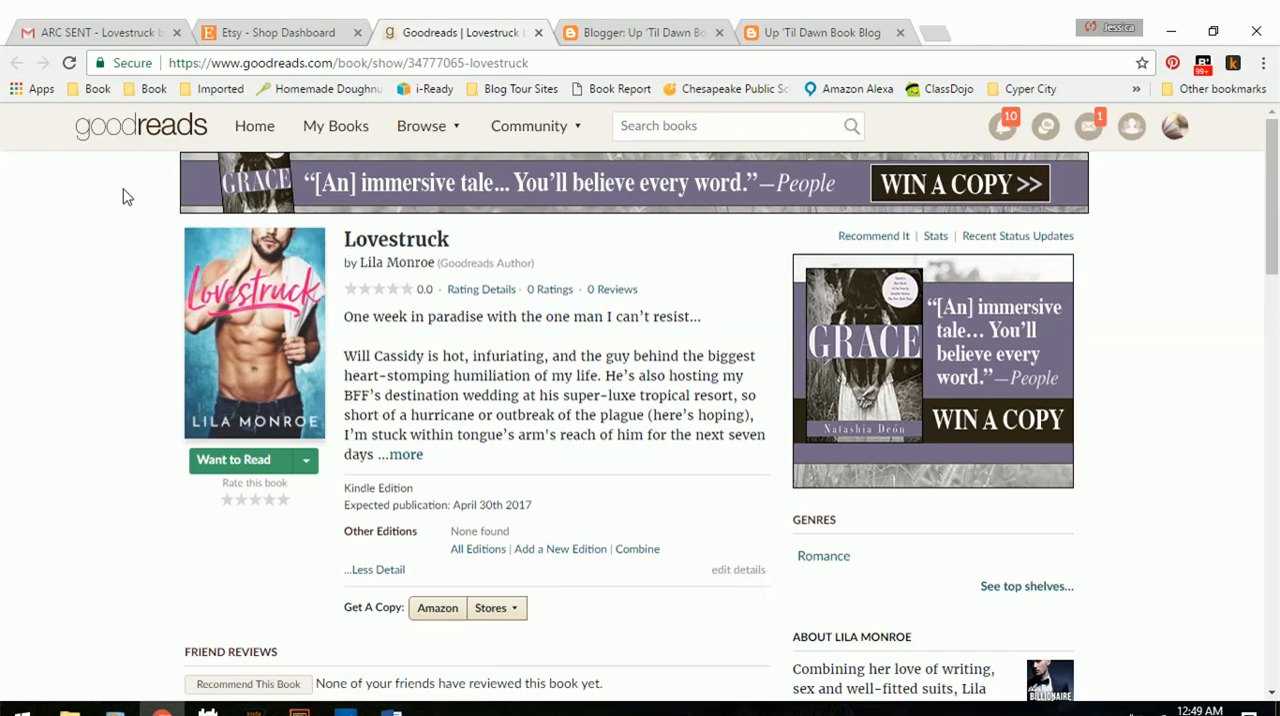
{"action": "mouse_move", "coordinate": [303, 378]}
{"action": "left_click", "coordinate": [308, 461]}
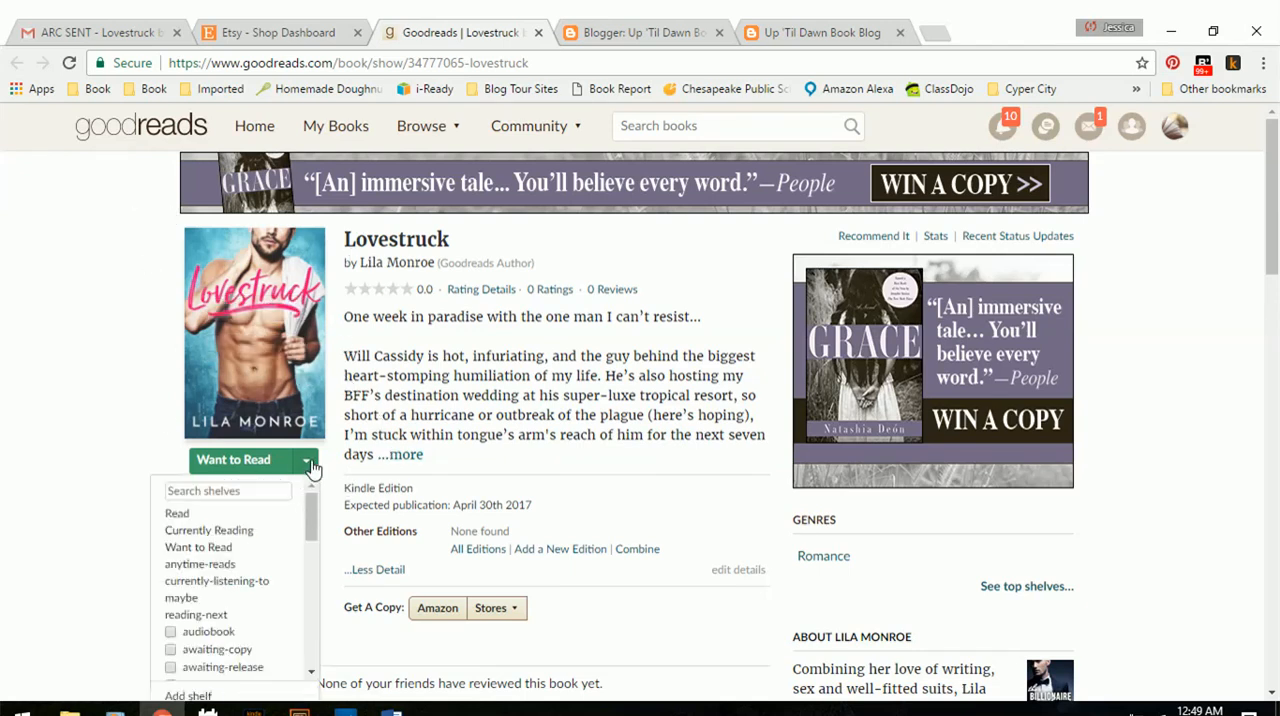
{"action": "scroll", "coordinate": [338, 456], "scroll_direction": "down", "scroll_amount": 1}
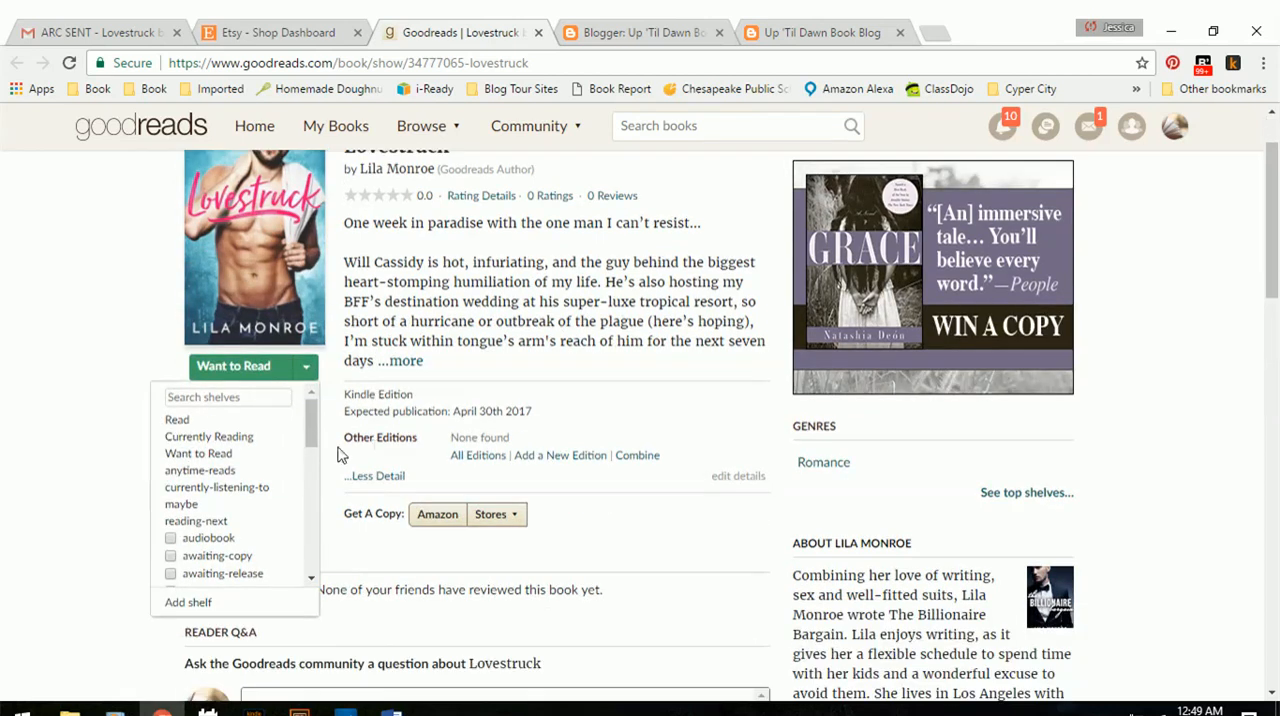
{"action": "left_click", "coordinate": [238, 521]}
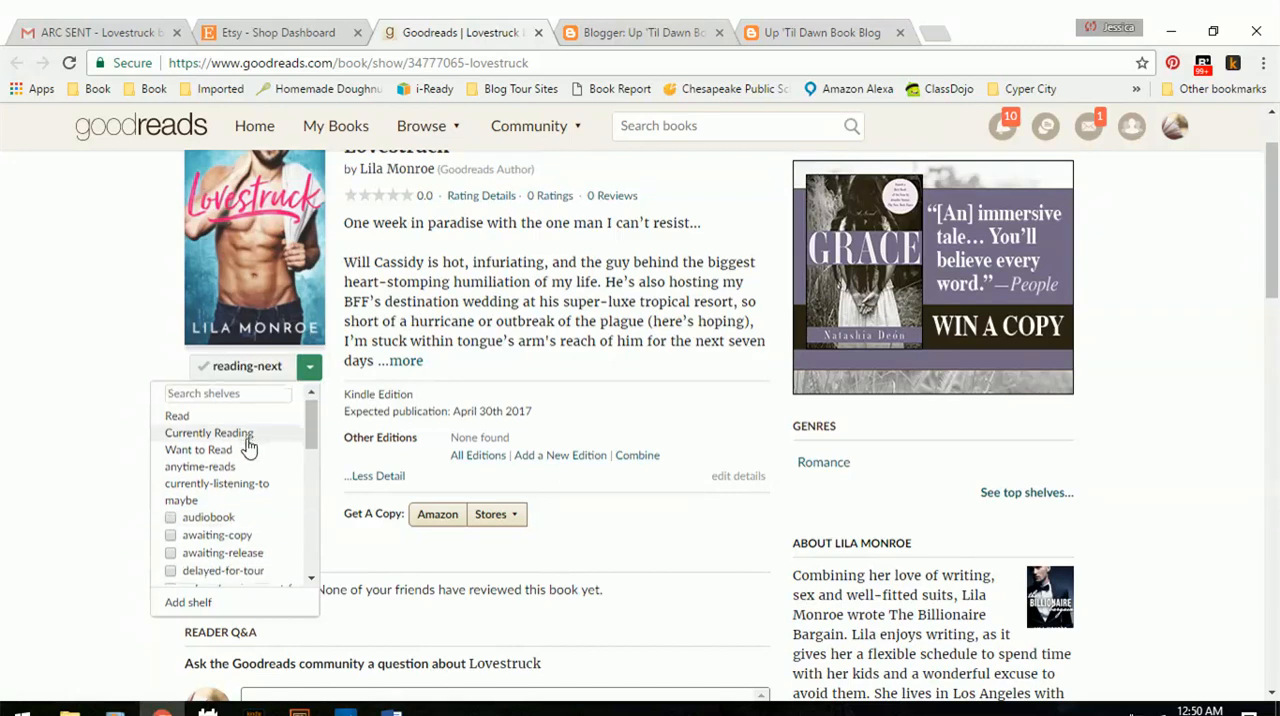
Add the book to the read-for-review, romance and delayed-for-tour shelves.
{"action": "scroll", "coordinate": [240, 455], "scroll_direction": "down", "scroll_amount": 5}
{"action": "scroll", "coordinate": [215, 495], "scroll_direction": "down", "scroll_amount": 5}
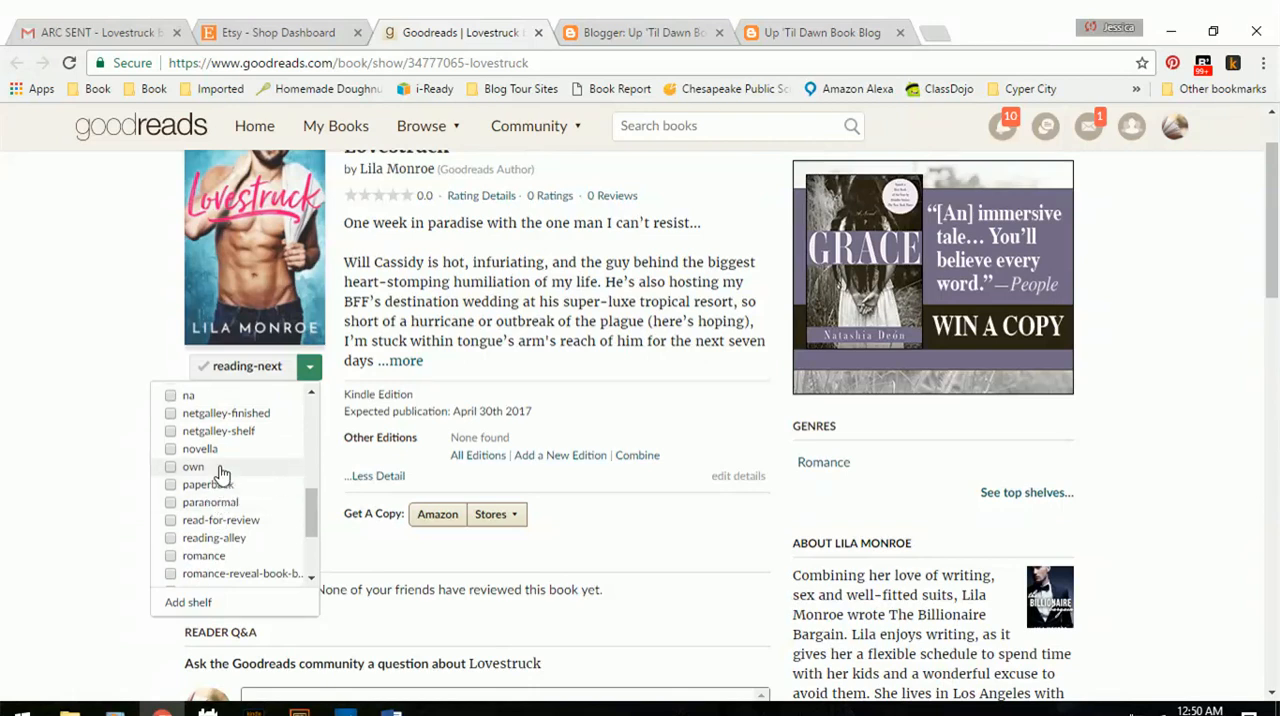
{"action": "scroll", "coordinate": [245, 450], "scroll_direction": "down", "scroll_amount": 3}
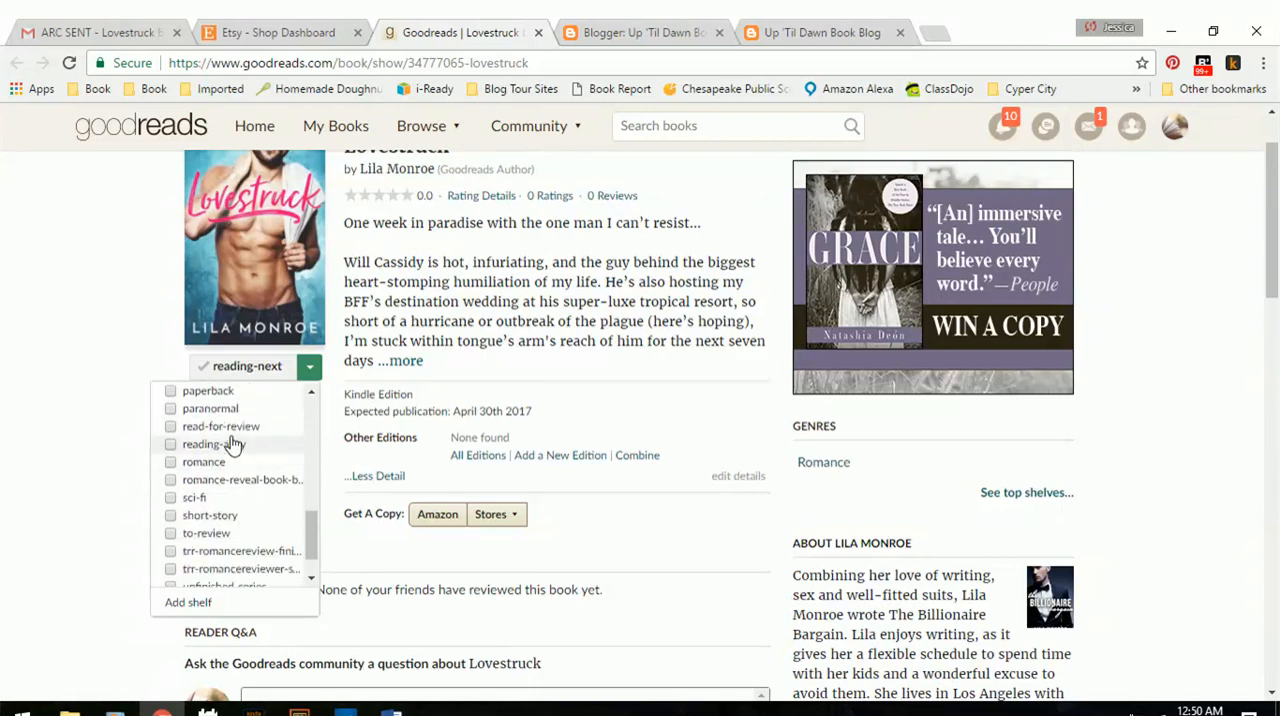
{"action": "left_click", "coordinate": [236, 430]}
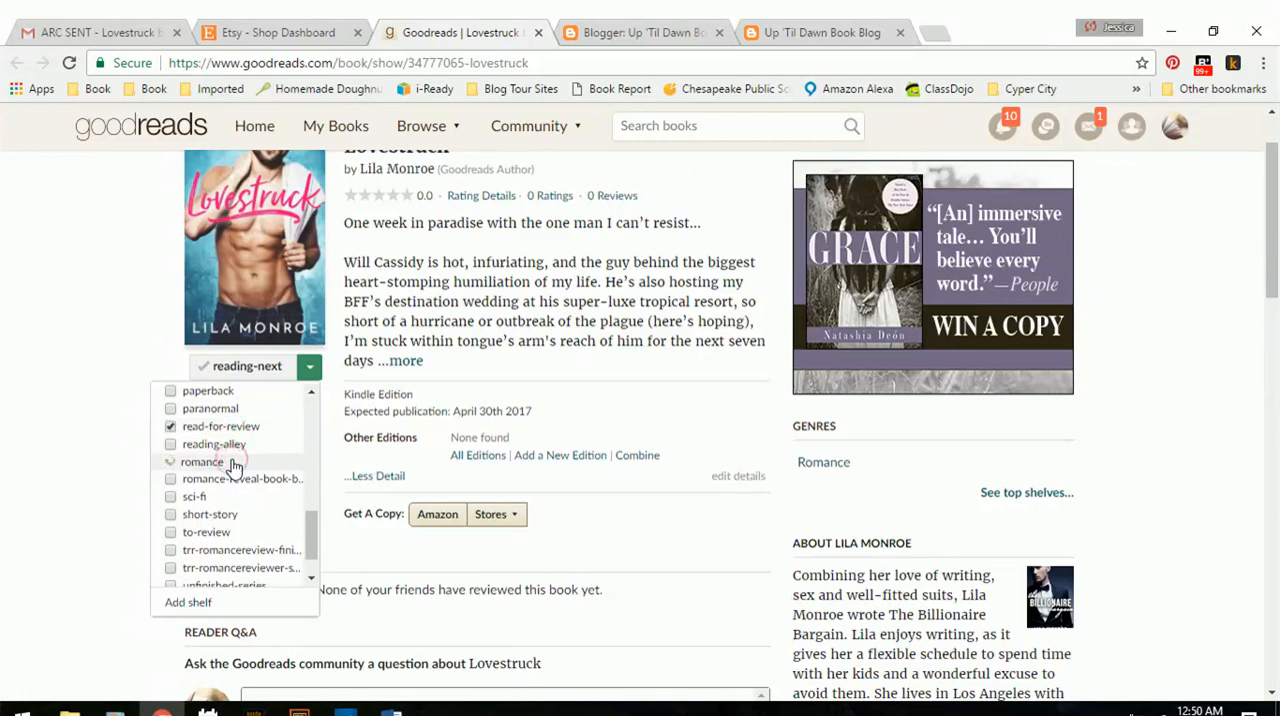
{"action": "scroll", "coordinate": [232, 466], "scroll_direction": "up", "scroll_amount": 5}
{"action": "scroll", "coordinate": [232, 466], "scroll_direction": "up", "scroll_amount": 2}
{"action": "left_click", "coordinate": [225, 481]}
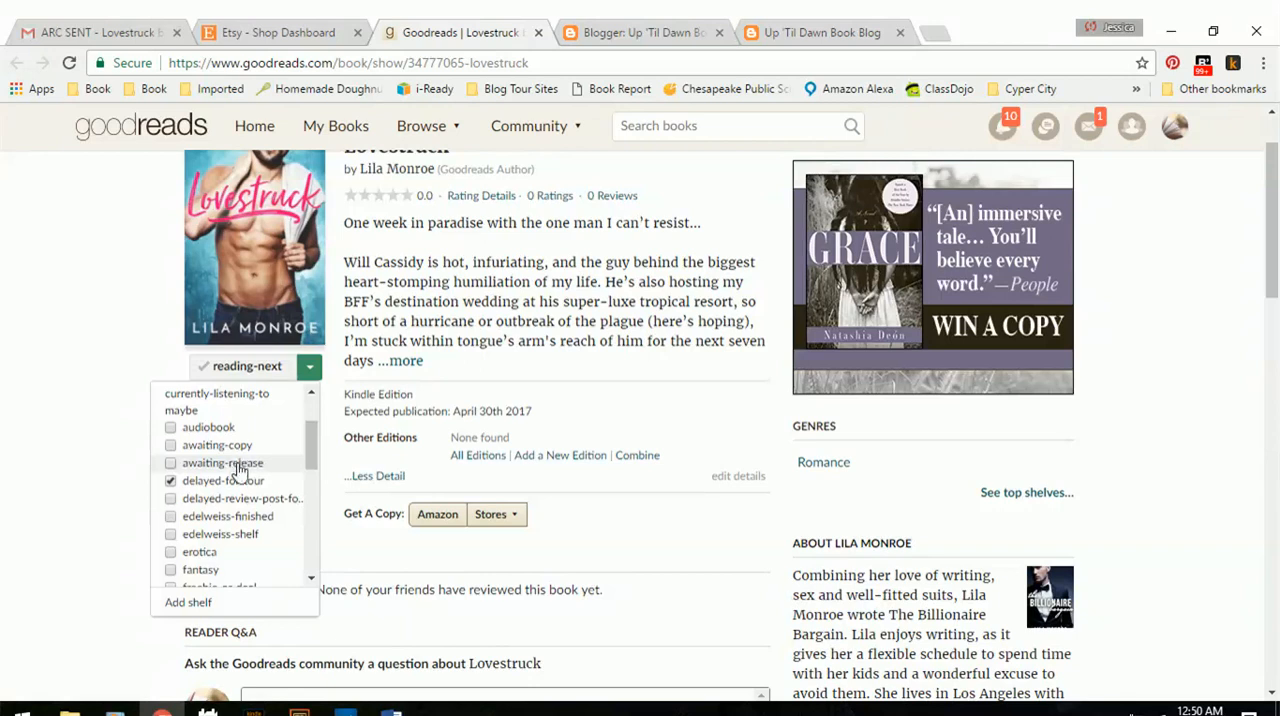
Look through the whole shelf list to check the book's shelf selections, then close the list.
{"action": "scroll", "coordinate": [236, 462], "scroll_direction": "down", "scroll_amount": 6}
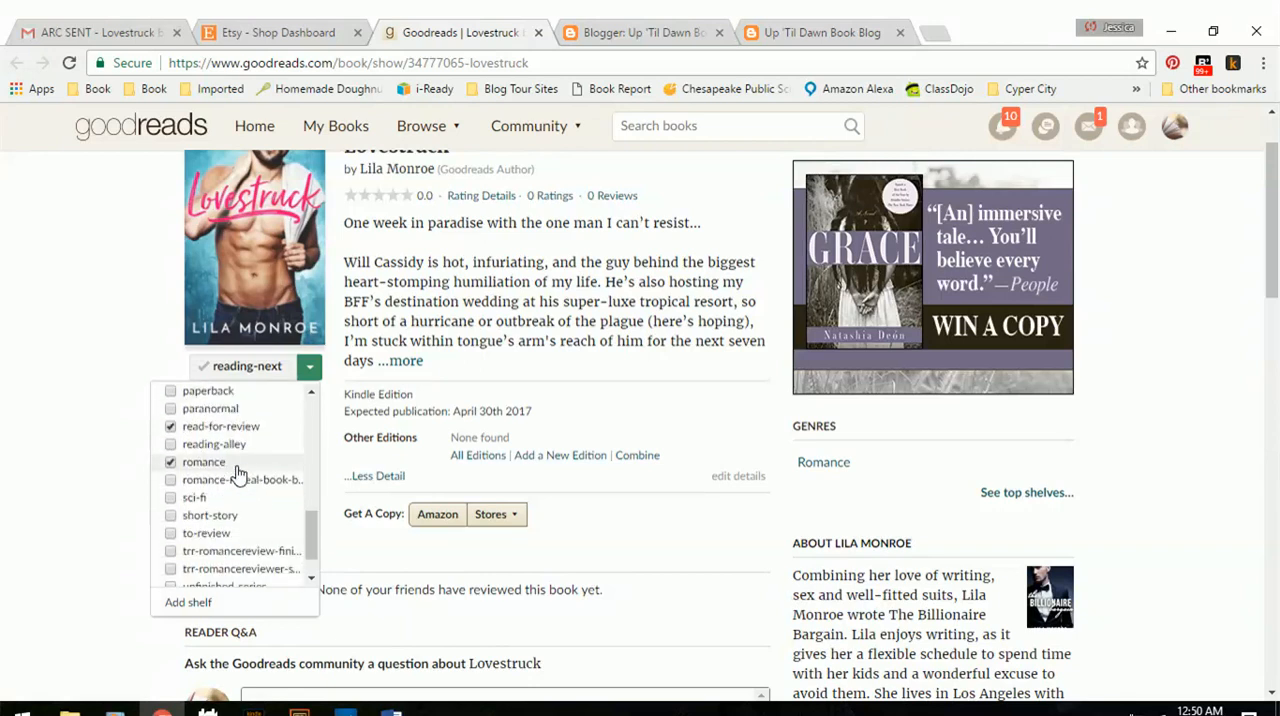
{"action": "scroll", "coordinate": [238, 474], "scroll_direction": "down", "scroll_amount": 2}
{"action": "scroll", "coordinate": [238, 474], "scroll_direction": "up", "scroll_amount": 4}
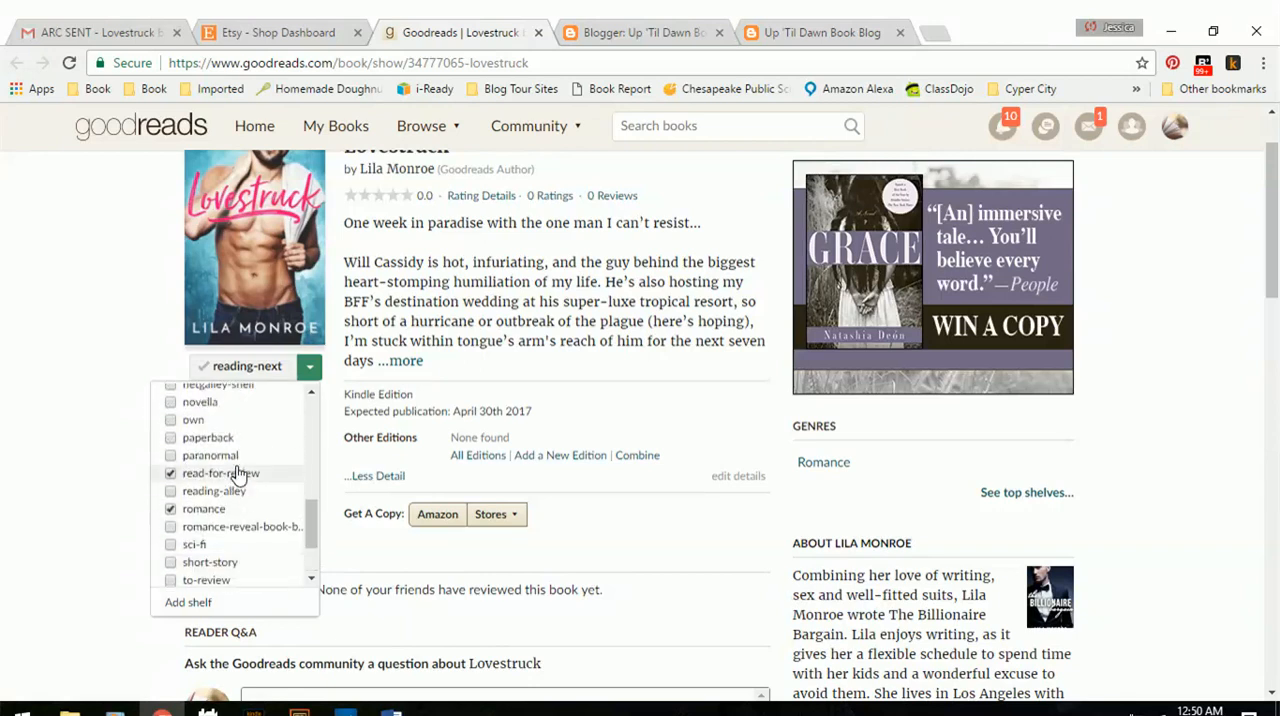
{"action": "scroll", "coordinate": [240, 475], "scroll_direction": "up", "scroll_amount": 5}
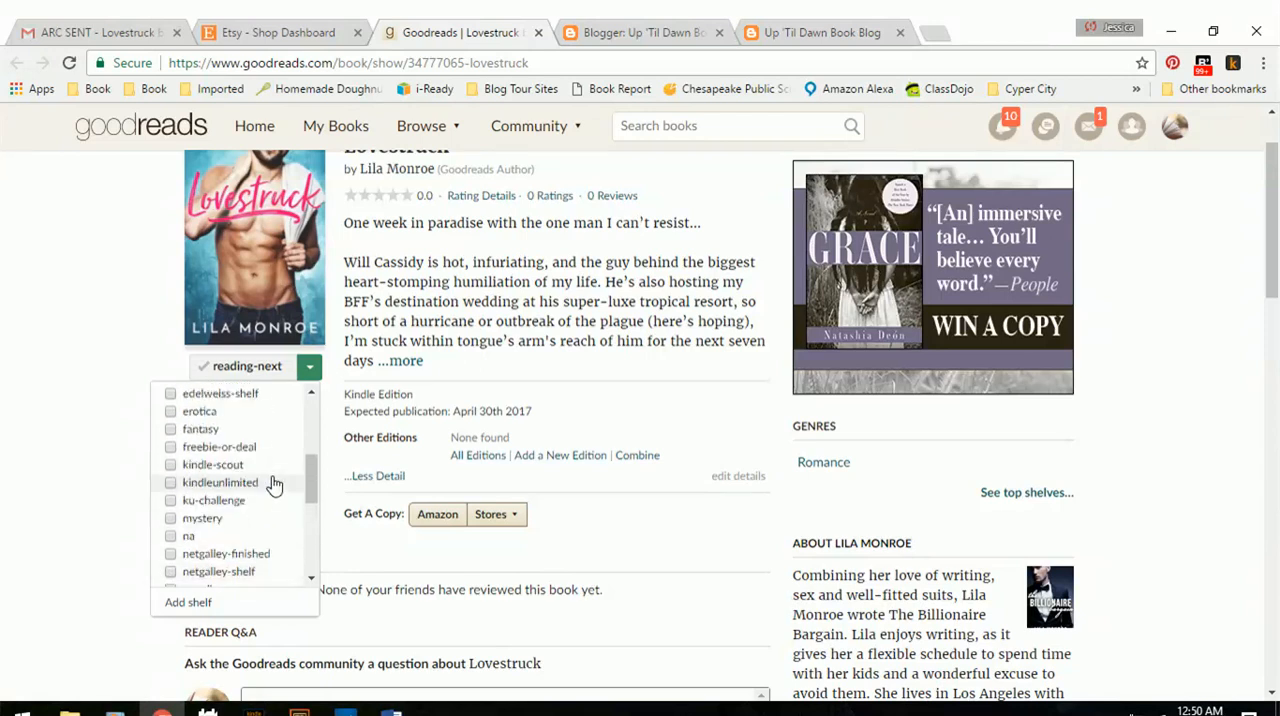
{"action": "scroll", "coordinate": [274, 485], "scroll_direction": "up", "scroll_amount": 3}
{"action": "scroll", "coordinate": [274, 485], "scroll_direction": "down", "scroll_amount": 5}
{"action": "scroll", "coordinate": [274, 485], "scroll_direction": "up", "scroll_amount": 3}
{"action": "left_click", "coordinate": [449, 315]}
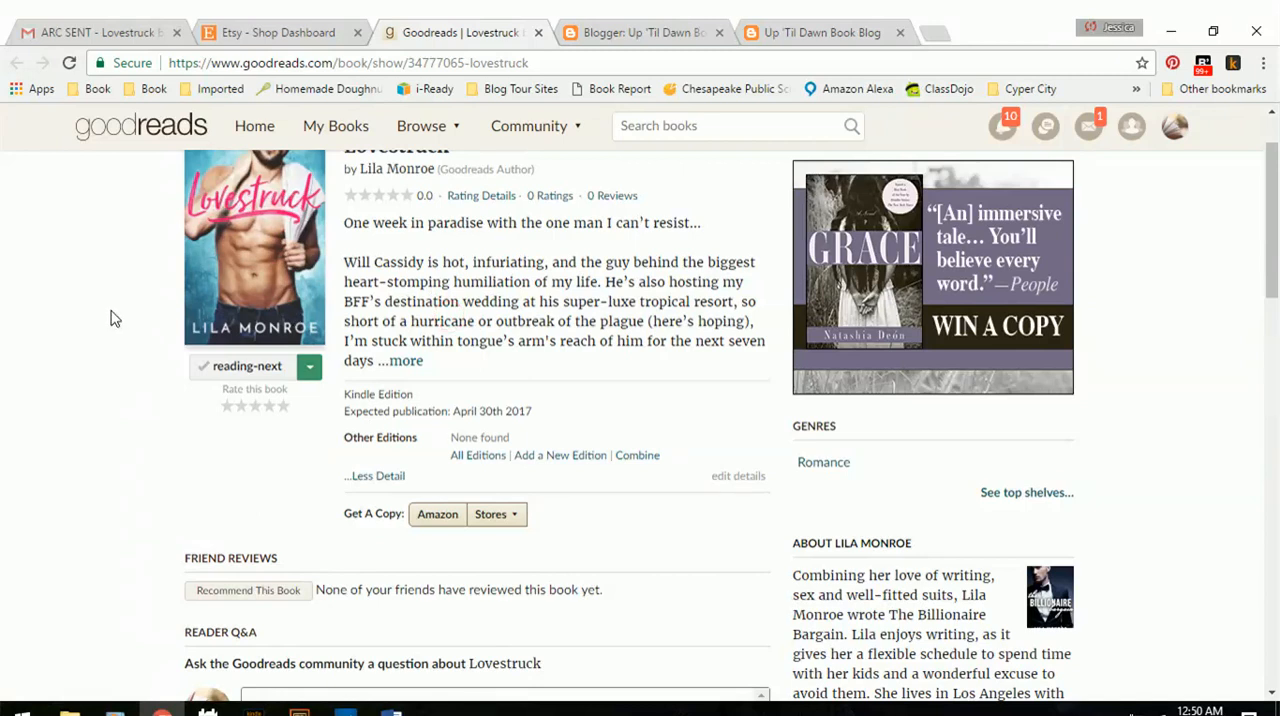
Minimize the browser, open the Book List Form in Access from the desktop, and set Date Entered/Received to 4/20/2017.
{"action": "left_click", "coordinate": [1166, 32]}
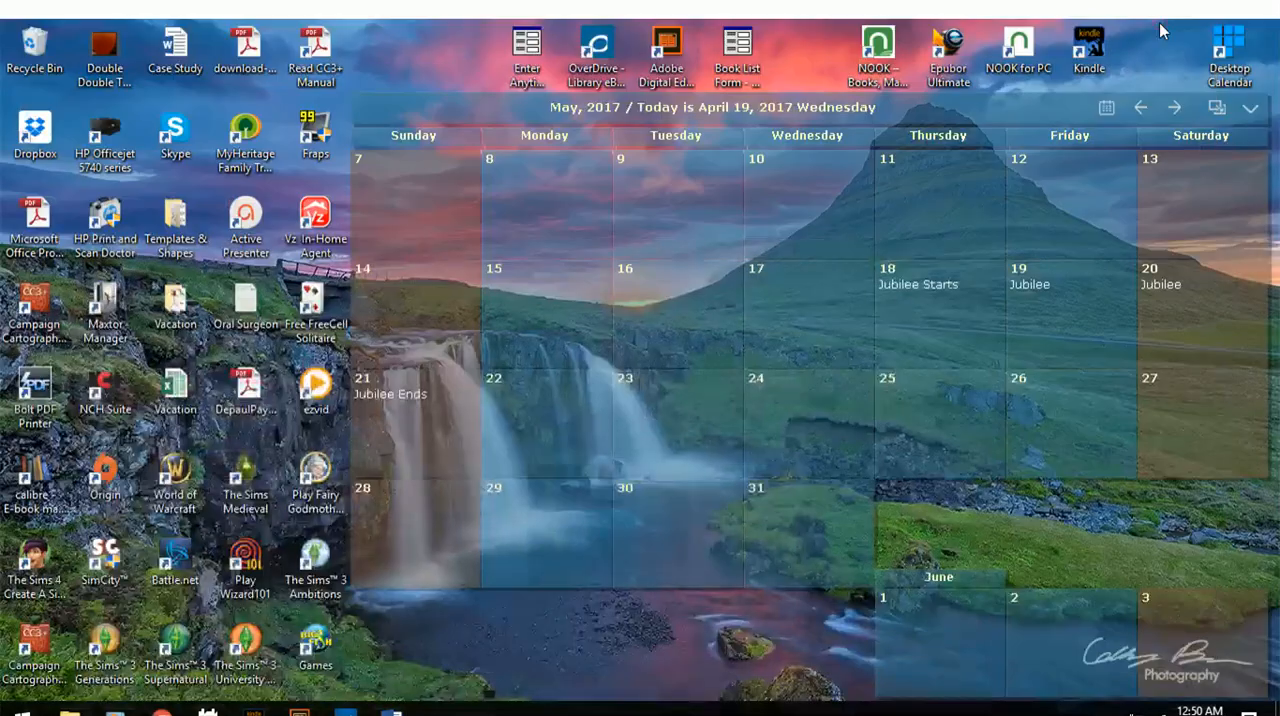
{"action": "double_click", "coordinate": [741, 45]}
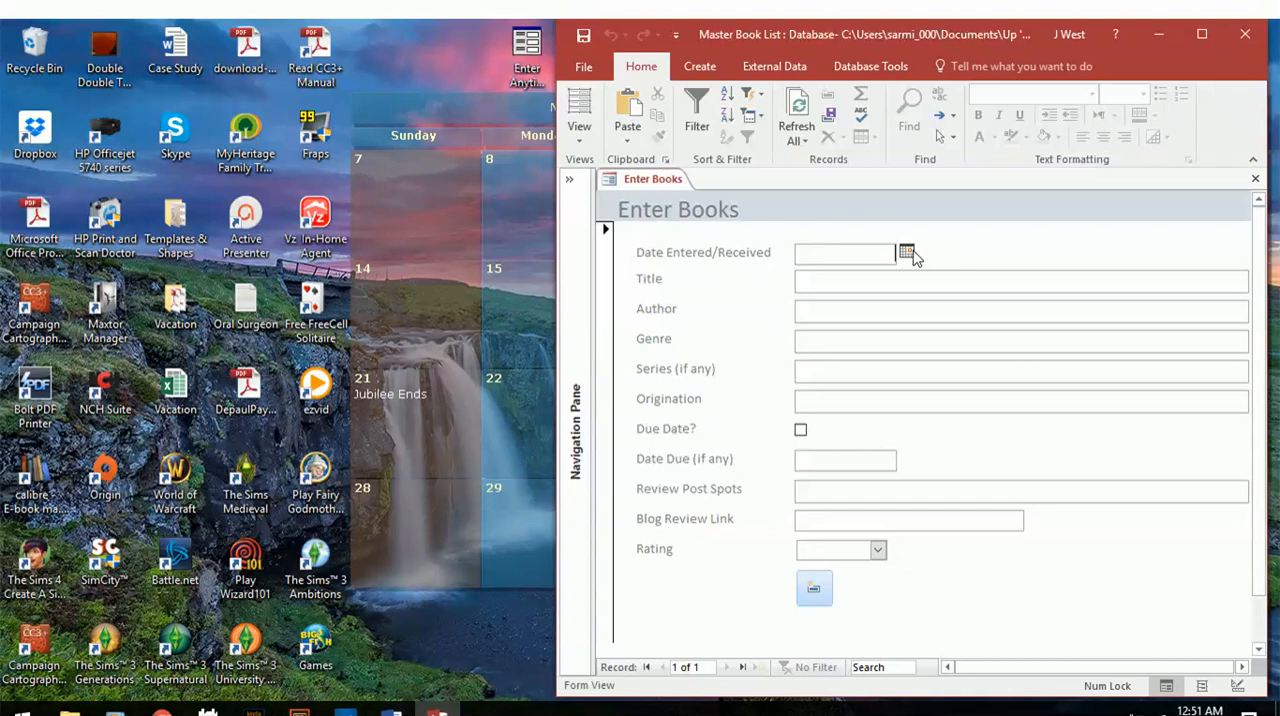
{"action": "left_click", "coordinate": [862, 251]}
{"action": "left_click", "coordinate": [907, 252]}
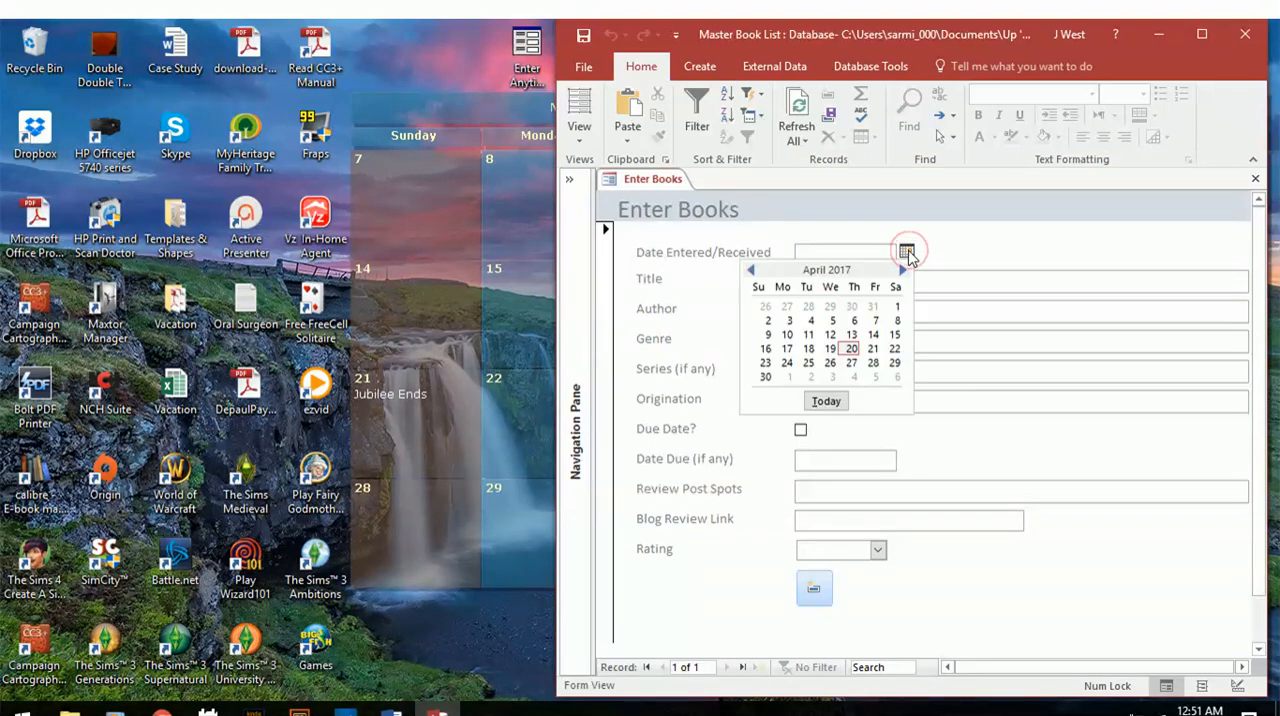
{"action": "left_click", "coordinate": [849, 348]}
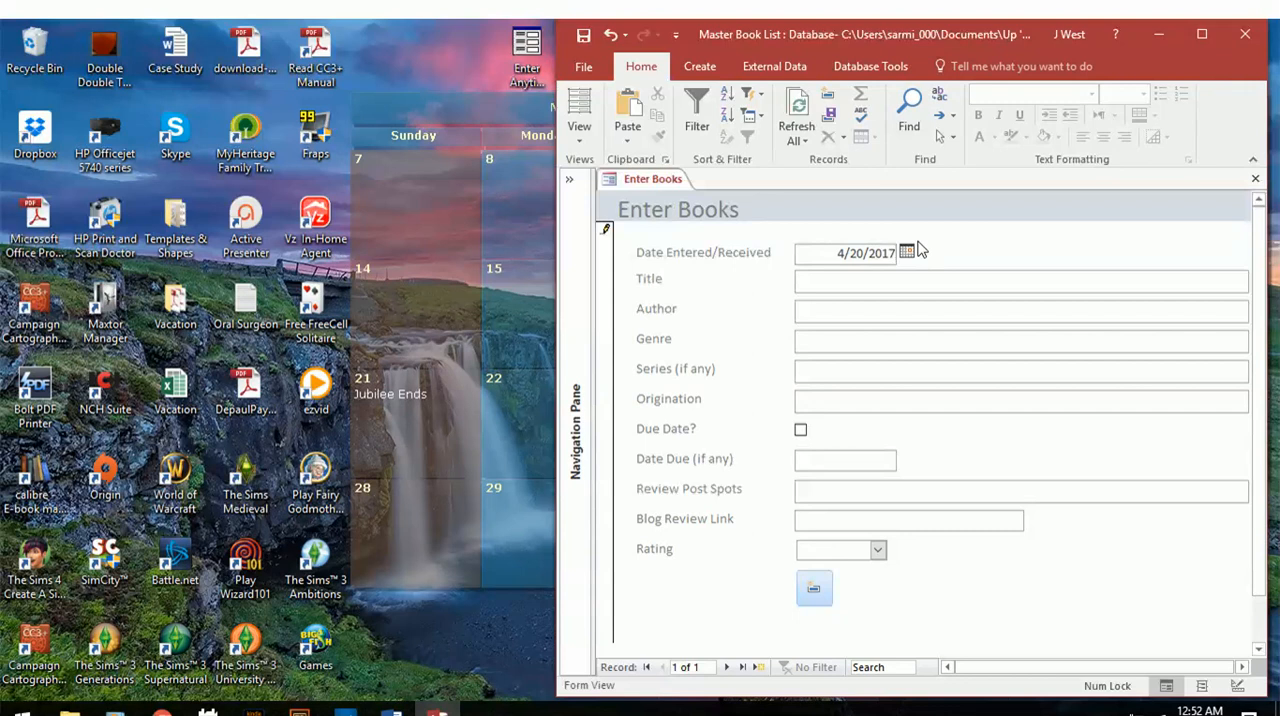
Make the Title field active and show the Goodreads book page behind the Enter Books form.
{"action": "left_click", "coordinate": [897, 279]}
{"action": "left_click", "coordinate": [162, 712]}
{"action": "left_click", "coordinate": [437, 712]}
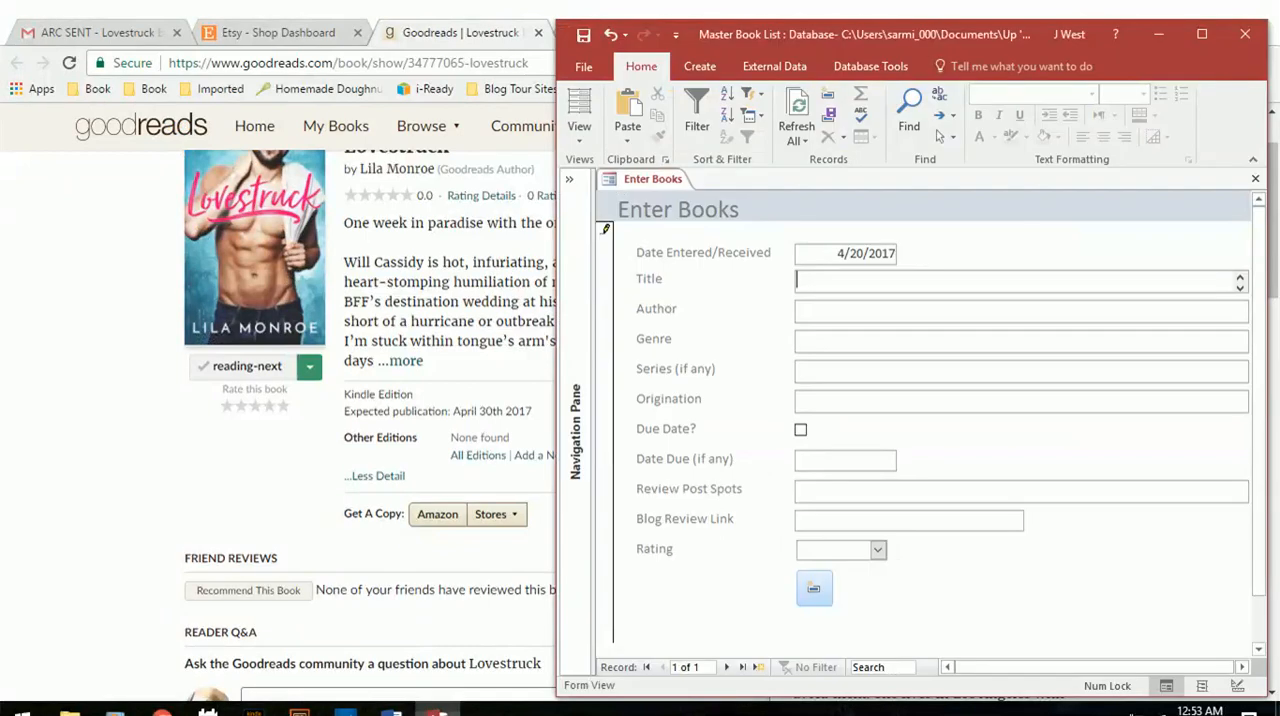
Fill in the Enter Books form with the title Lovestruck, the author's name from the Goodreads page, and the genre Romance.
{"action": "left_click", "coordinate": [106, 414]}
{"action": "scroll", "coordinate": [110, 422], "scroll_direction": "up", "scroll_amount": 1}
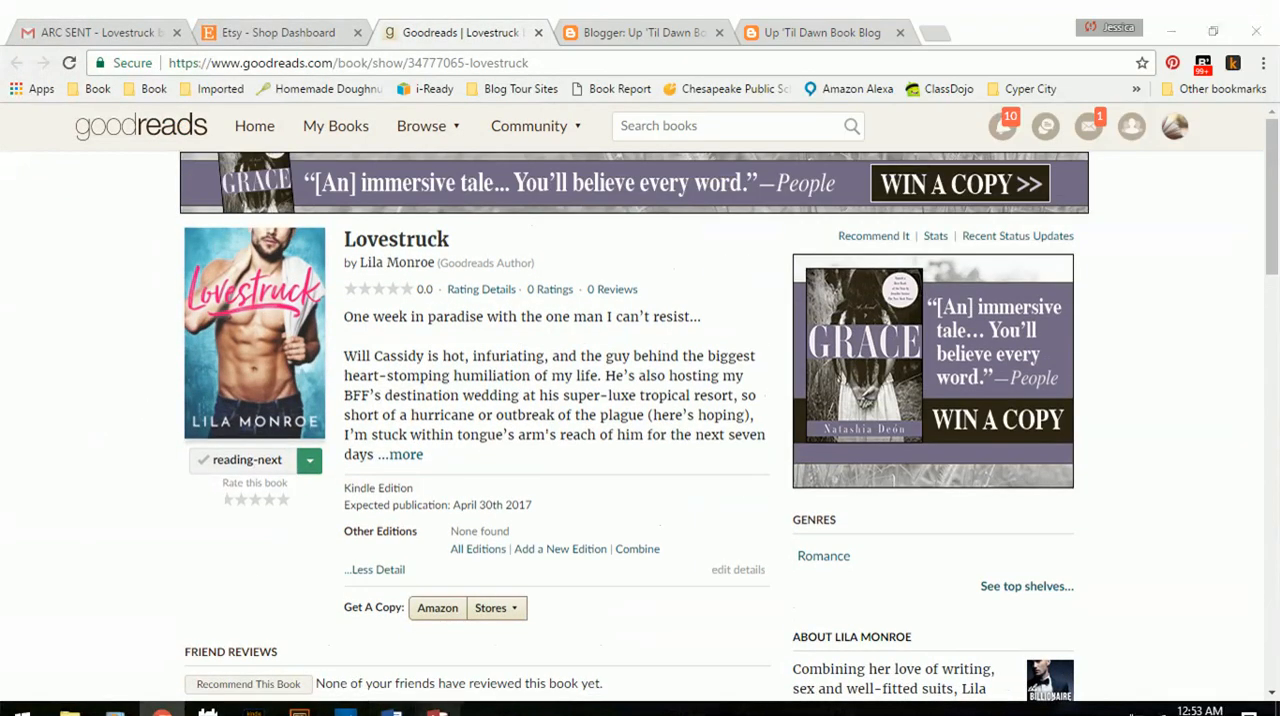
{"action": "left_click", "coordinate": [437, 712]}
{"action": "type", "text": "Love"}
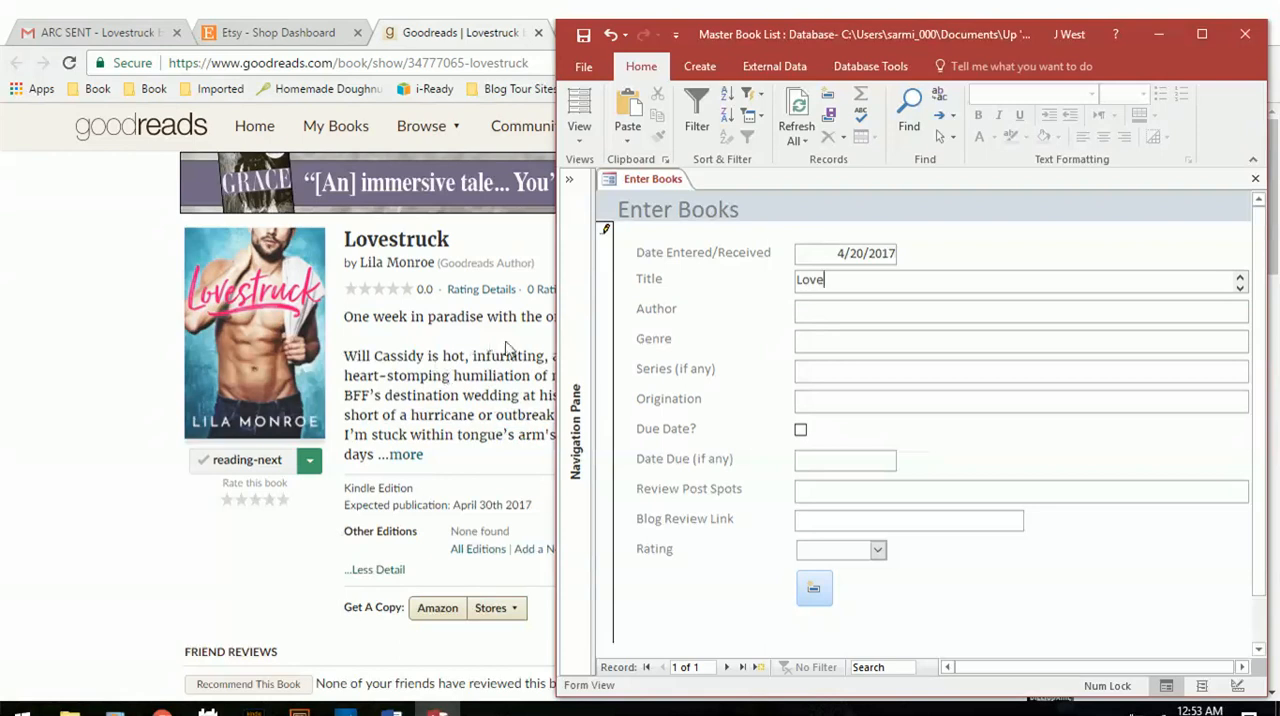
{"action": "type", "text": "struck"}
{"action": "key", "text": "Tab"}
{"action": "type", "text": "Lila M"}
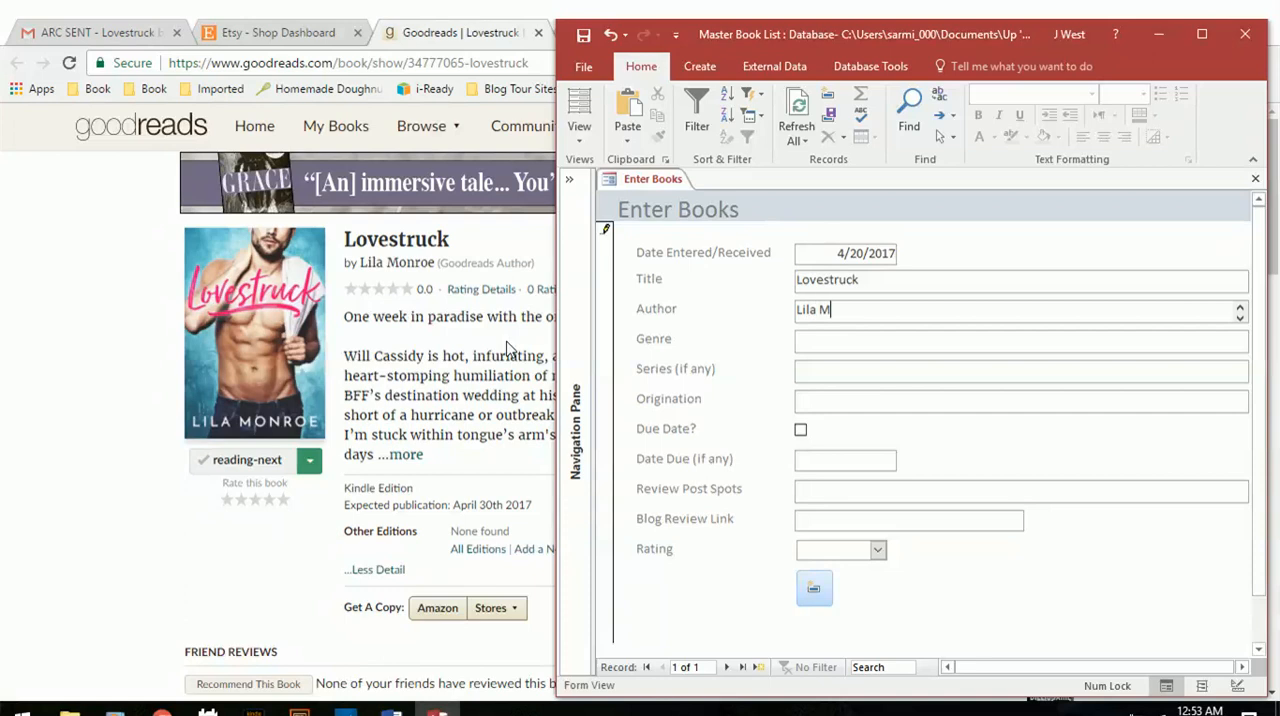
{"action": "type", "text": "onroe"}
{"action": "key", "text": "Tab"}
{"action": "type", "text": "Romance"}
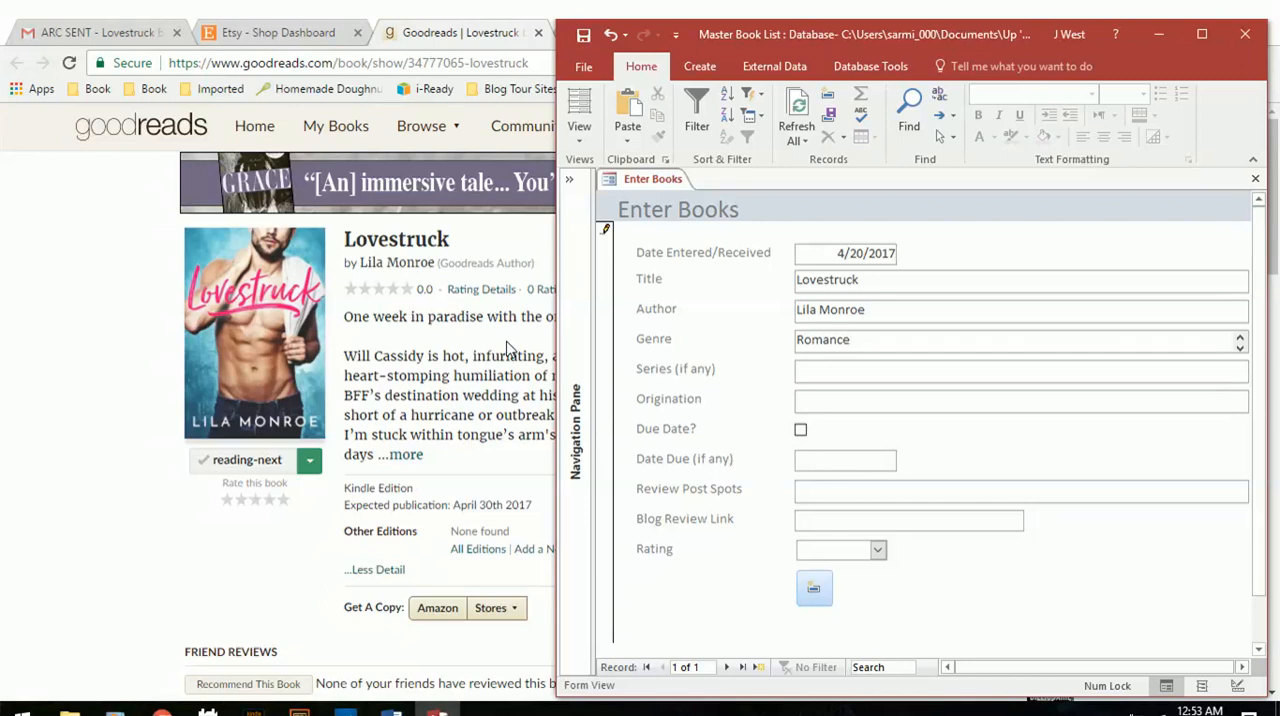
Leave Series blank, check the sender of the ARC email, and enter Give Me Books as the Origination.
{"action": "key", "text": "Tab"}
{"action": "key", "text": "Tab"}
{"action": "left_click", "coordinate": [128, 30]}
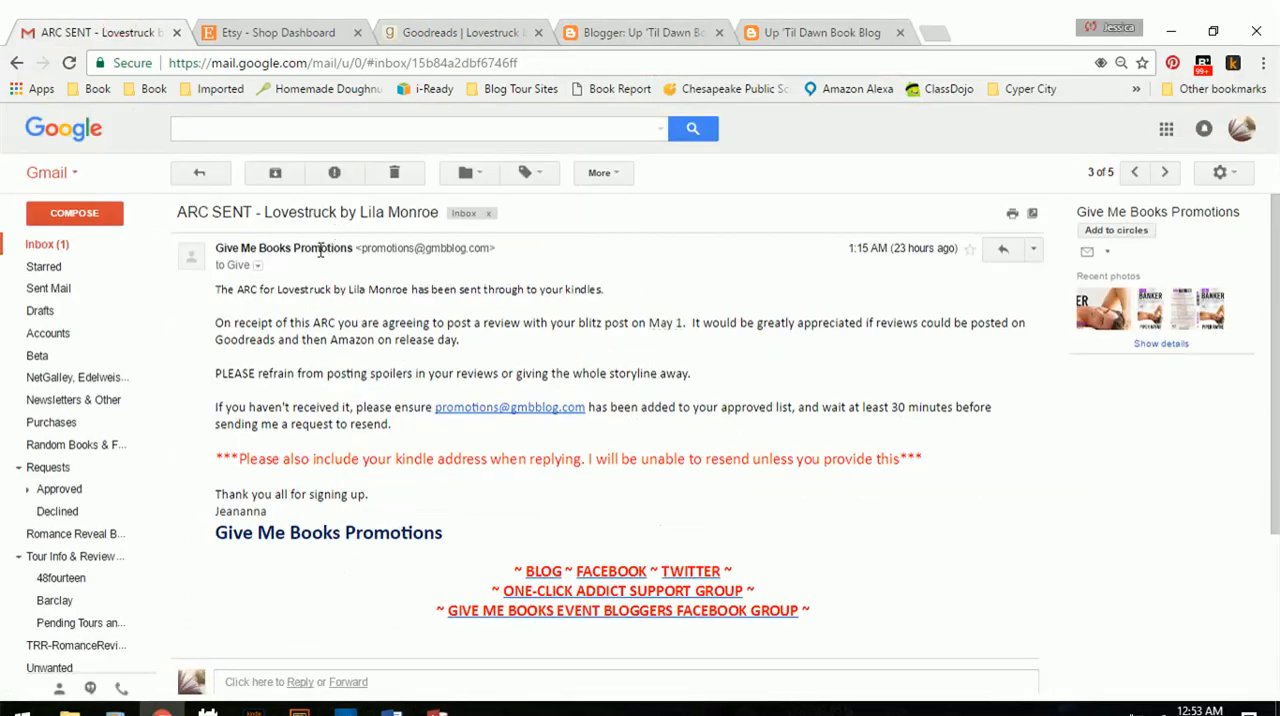
{"action": "left_click_drag", "start_coordinate": [205, 250], "coordinate": [276, 252]}
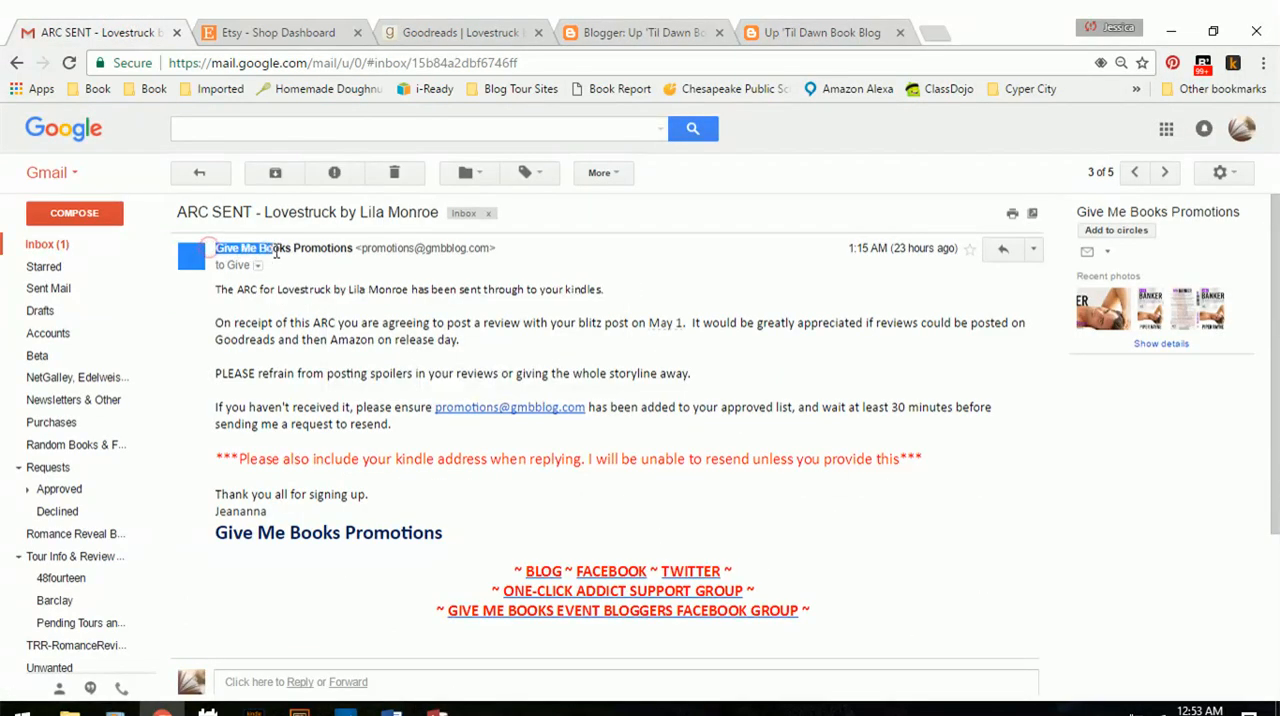
{"action": "left_click", "coordinate": [221, 333]}
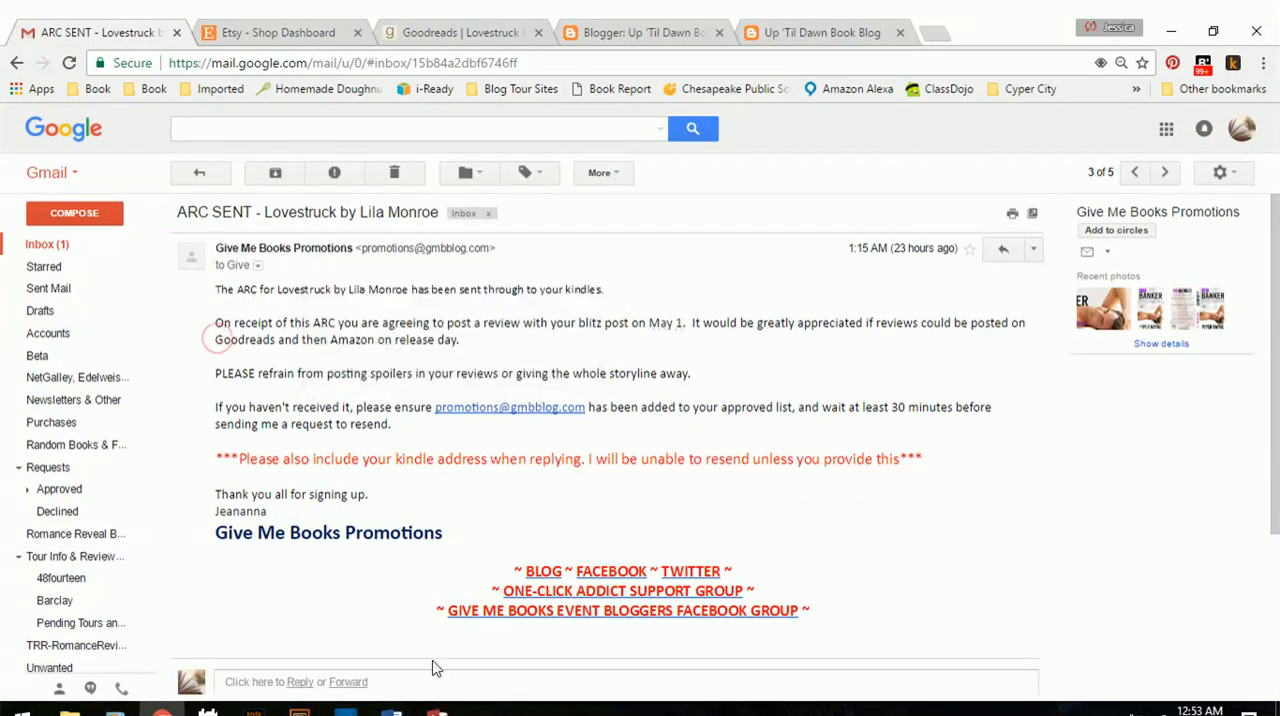
{"action": "left_click", "coordinate": [459, 30]}
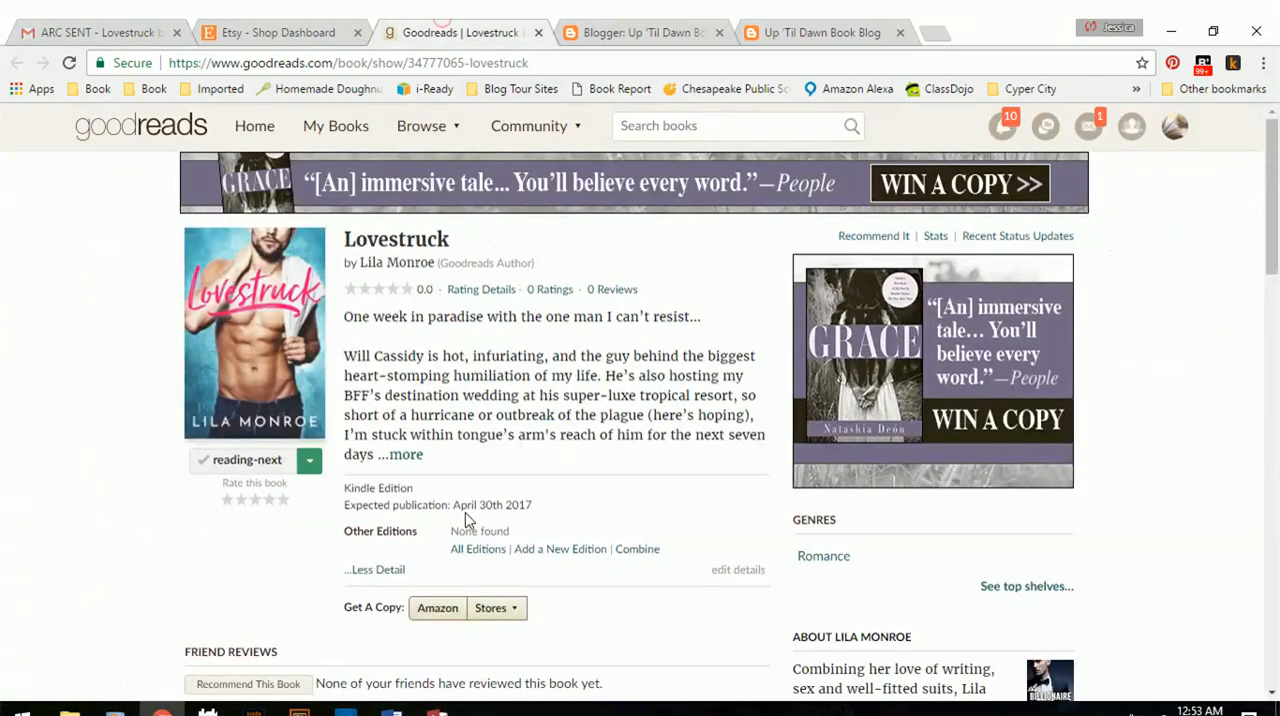
{"action": "left_click", "coordinate": [436, 712]}
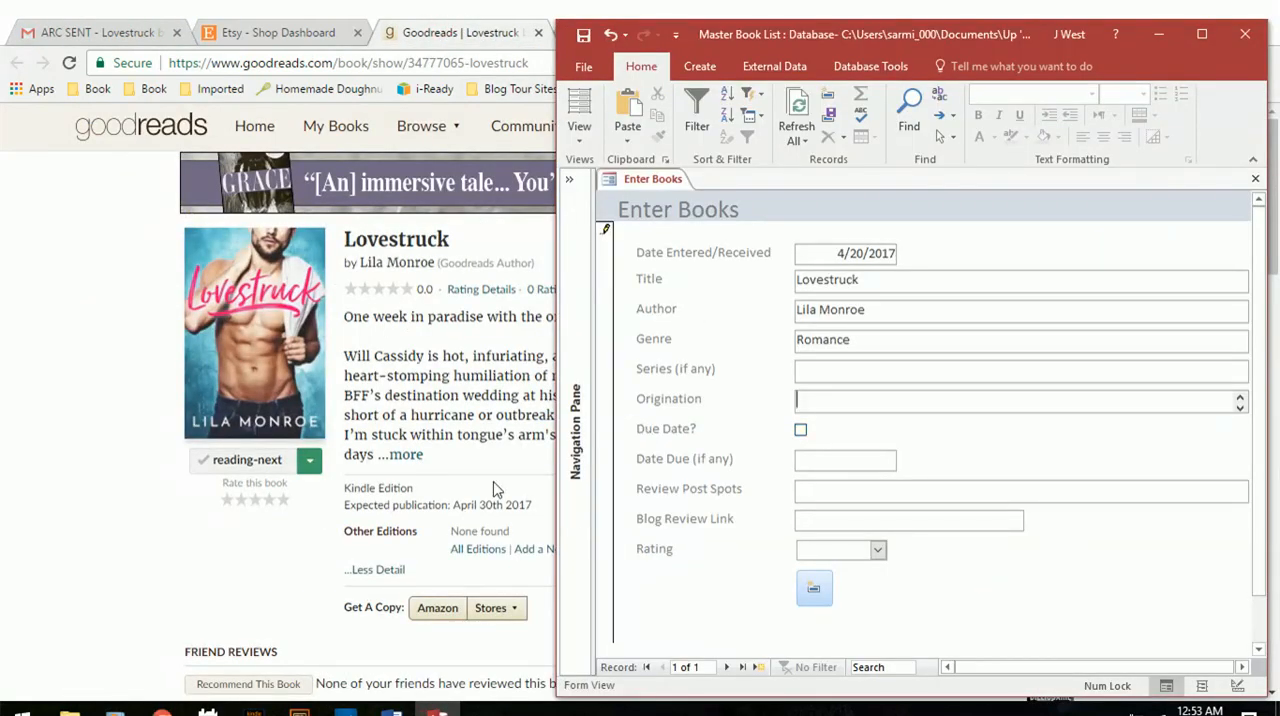
{"action": "type", "text": "Give Me Books"}
Mark the book as having a due date and set Date Due to 5/1/2017.
{"action": "left_click", "coordinate": [800, 430]}
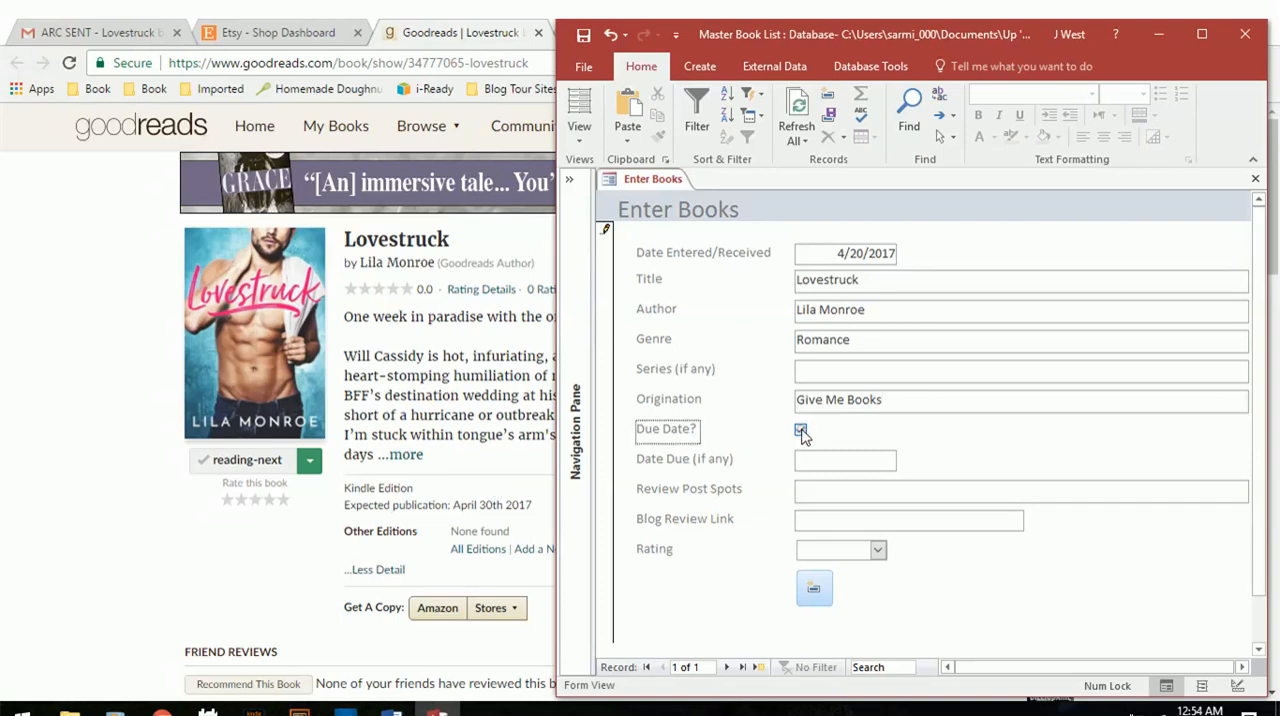
{"action": "left_click", "coordinate": [858, 462]}
{"action": "left_click", "coordinate": [905, 458]}
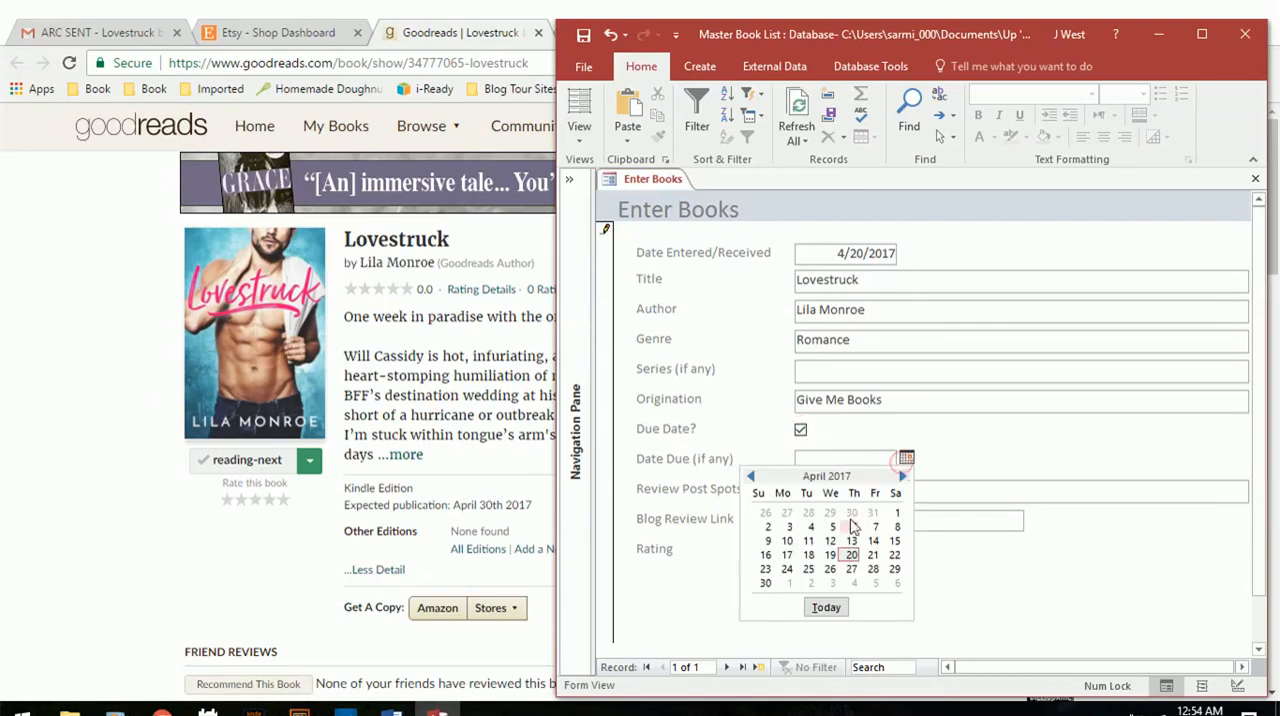
{"action": "left_click", "coordinate": [789, 583]}
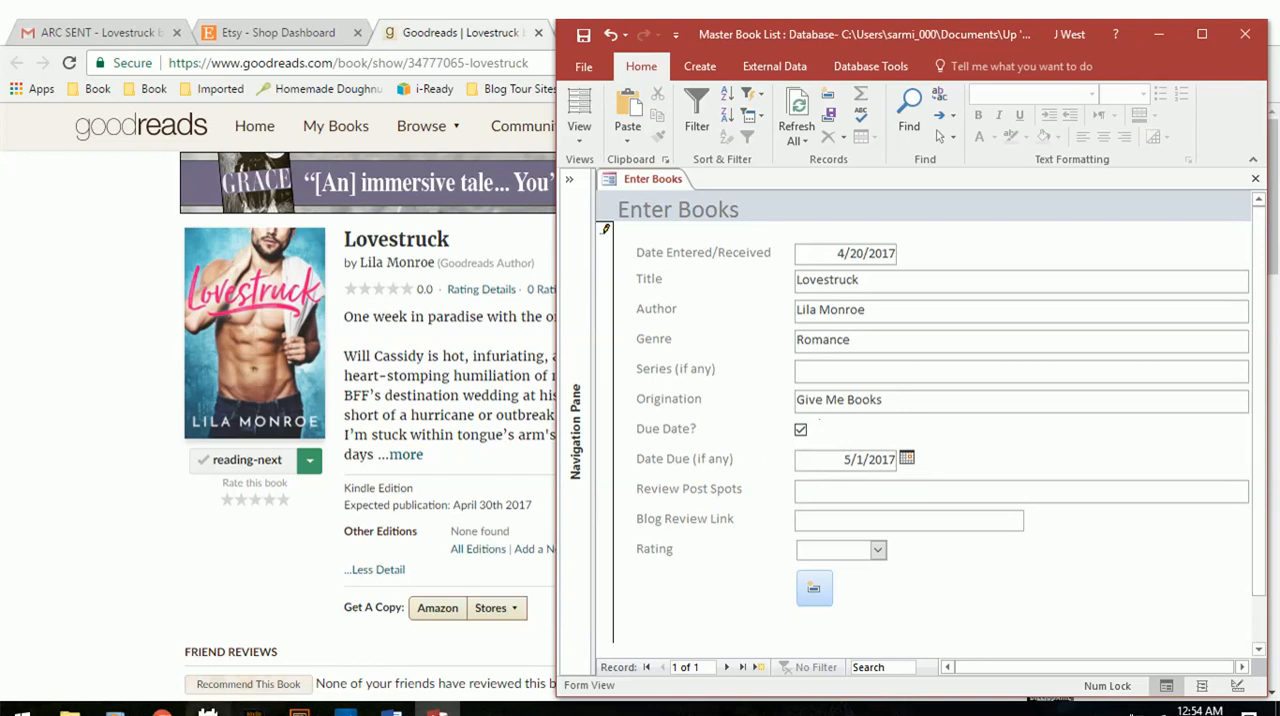
Check the Lovestruck review event in the calendar, then add the completed form as a record in the Access database.
{"action": "left_click", "coordinate": [207, 712]}
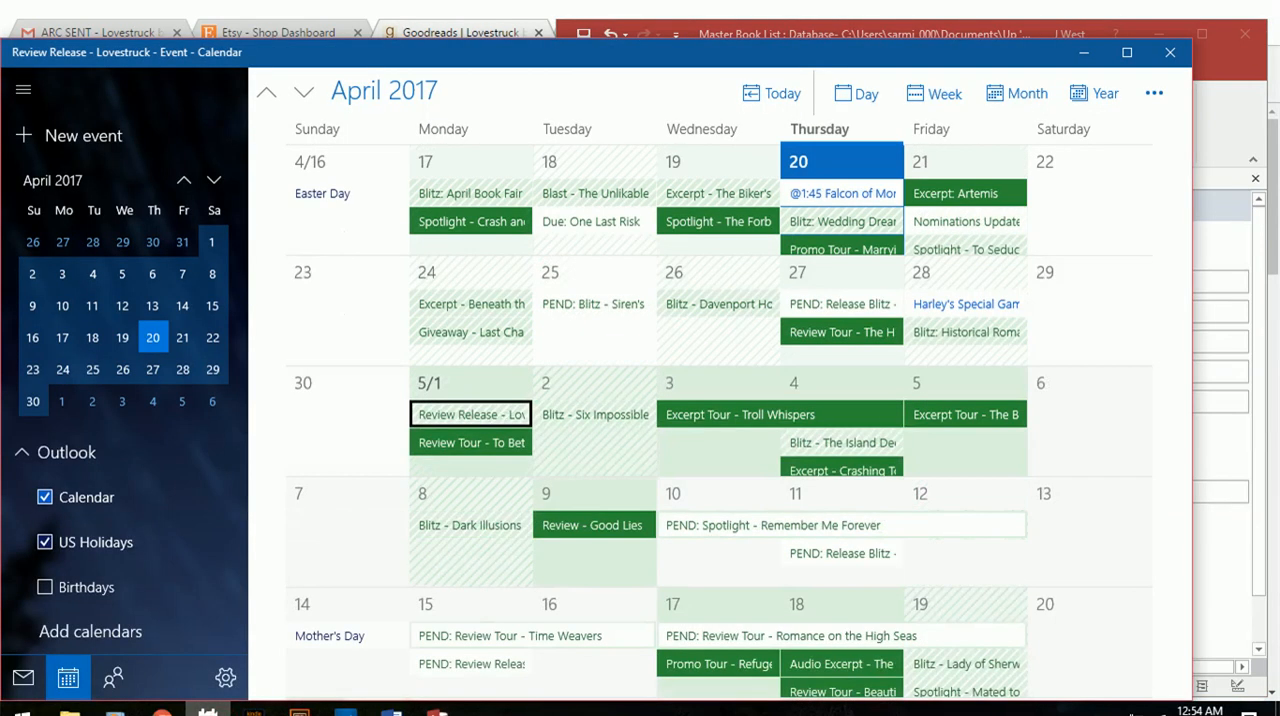
{"action": "left_click", "coordinate": [207, 712]}
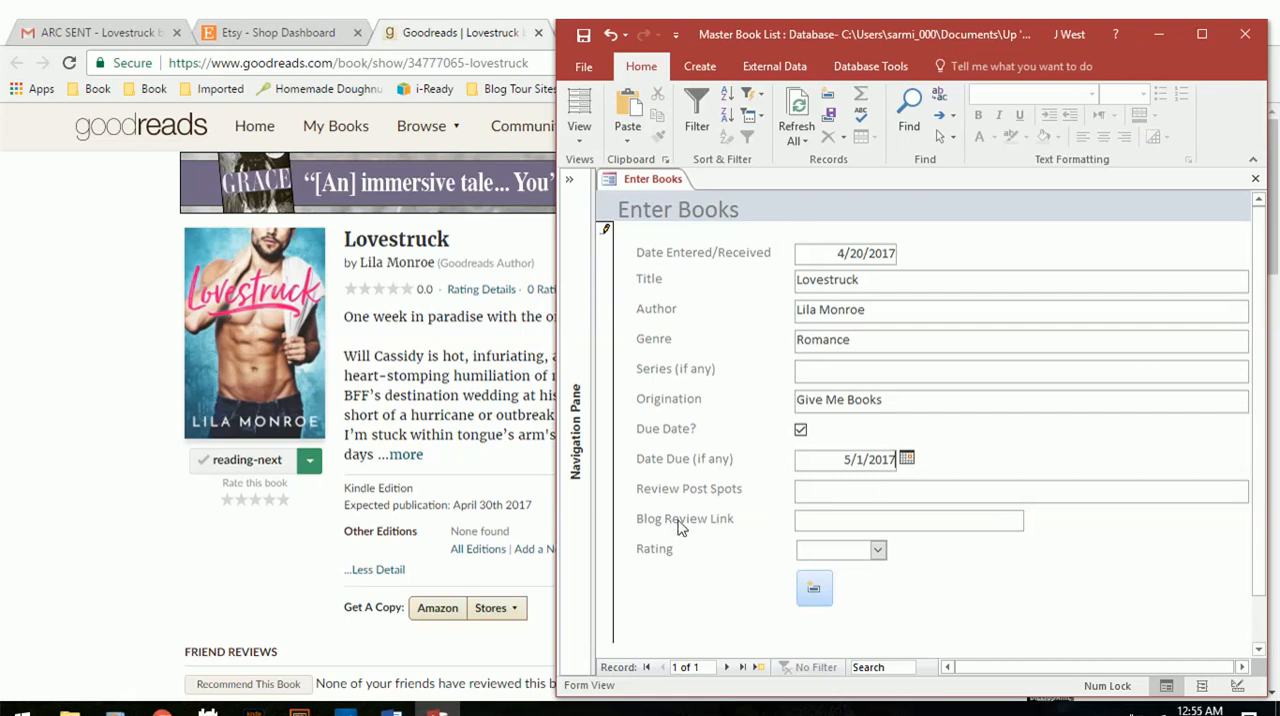
{"action": "left_click", "coordinate": [817, 588]}
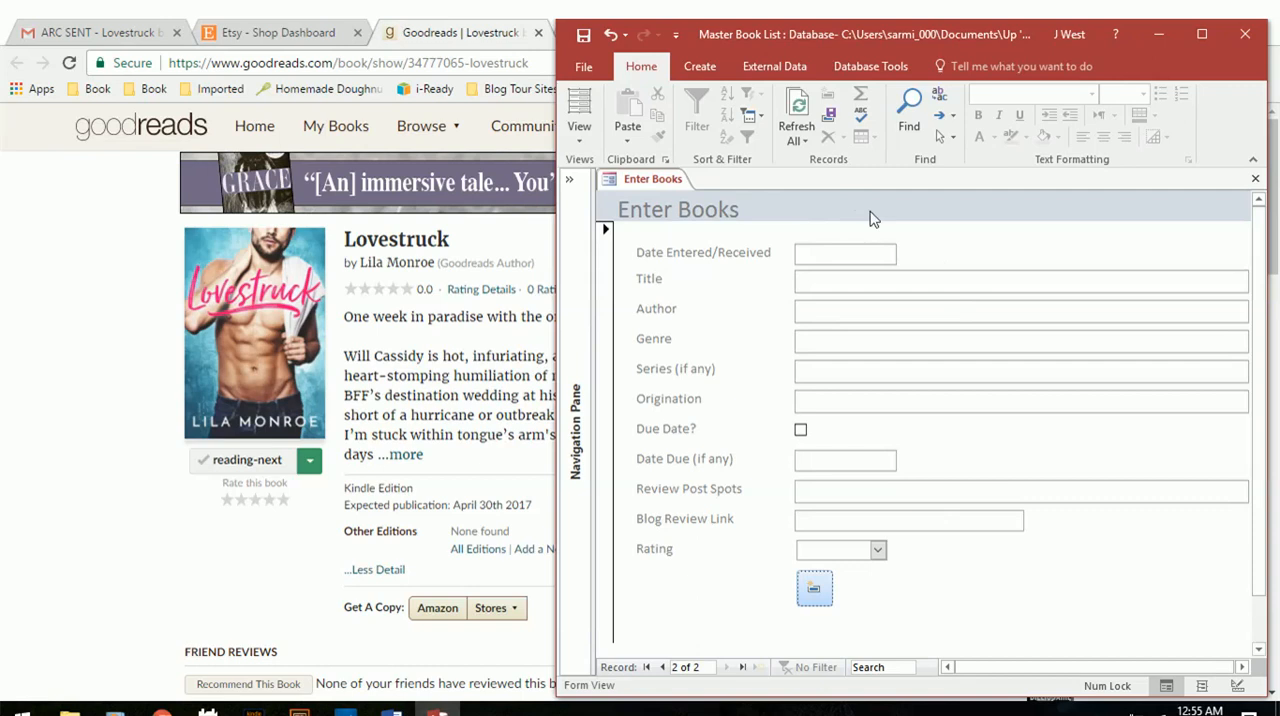
Open the Book List table in a maximized window and select the Lovestruck row to check the new entry.
{"action": "left_click", "coordinate": [571, 184]}
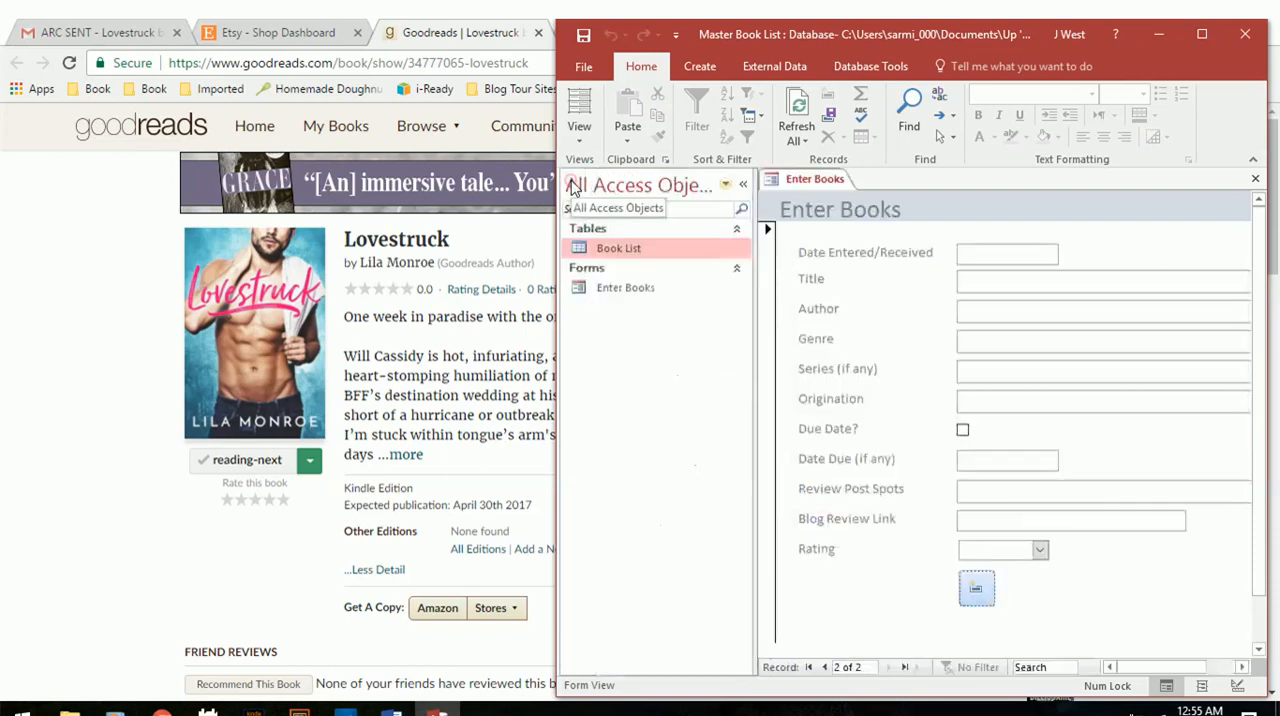
{"action": "double_click", "coordinate": [686, 250]}
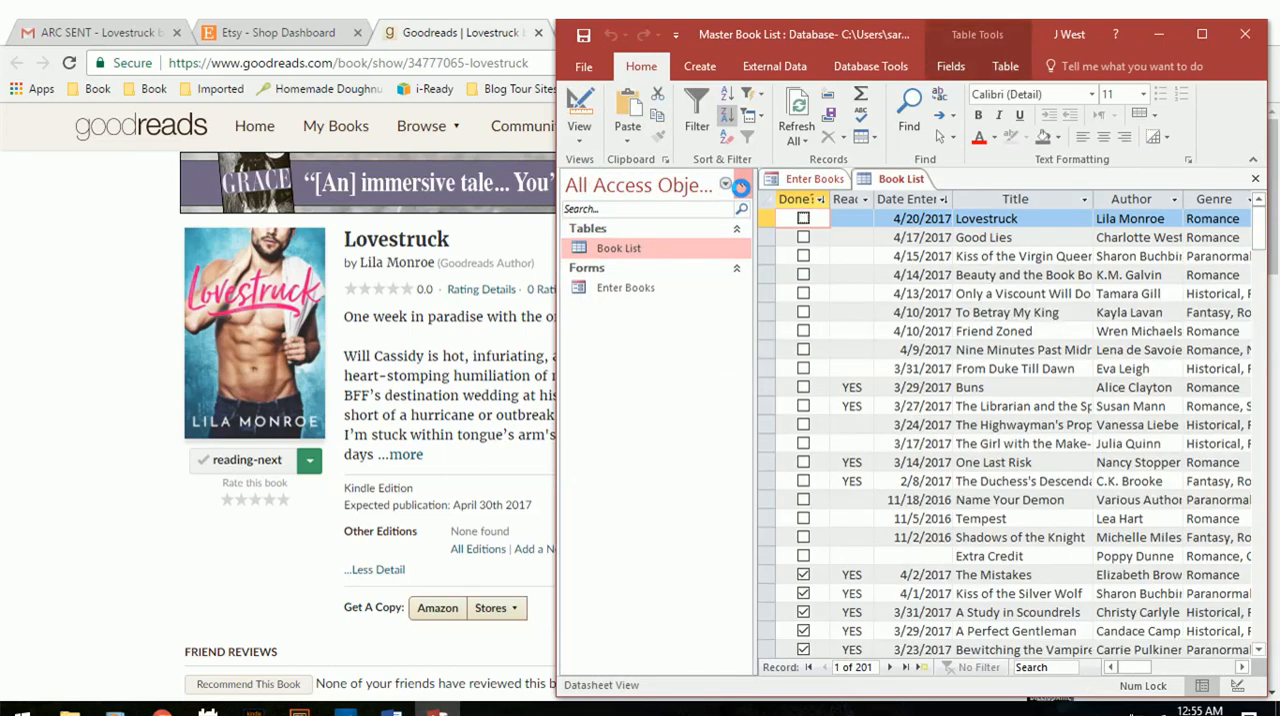
{"action": "left_click", "coordinate": [743, 185]}
{"action": "left_click", "coordinate": [606, 218]}
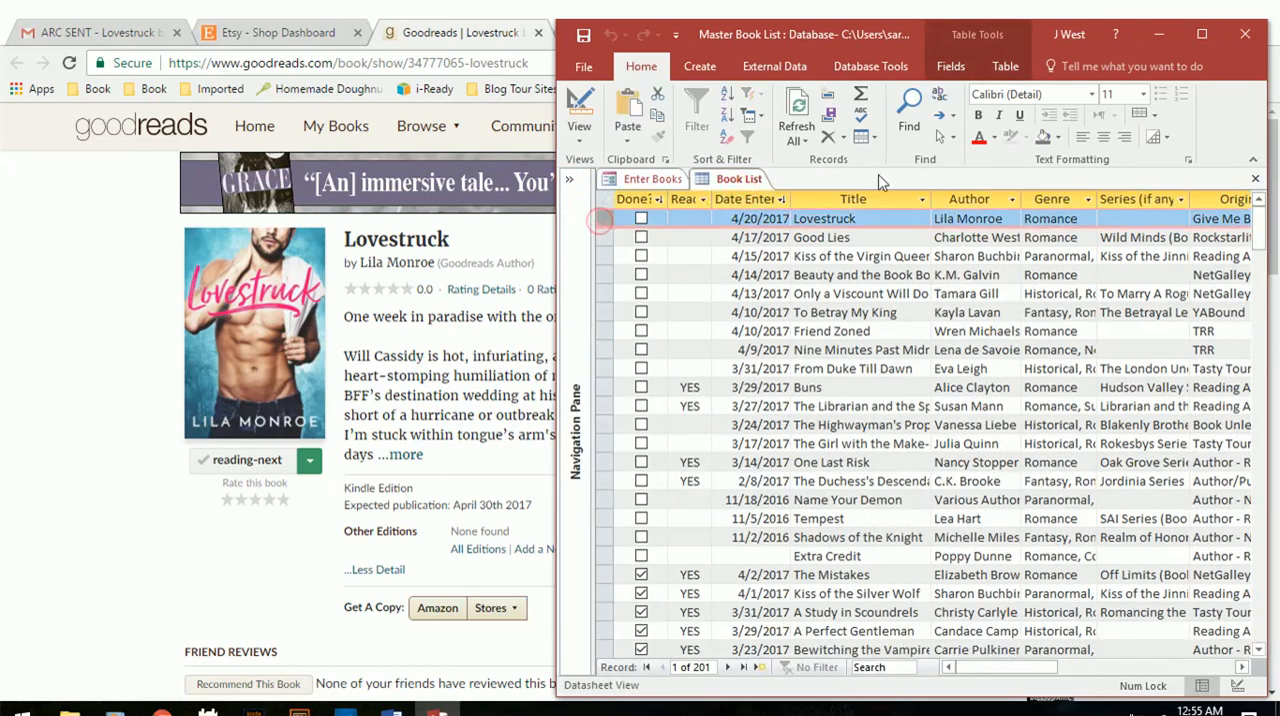
{"action": "left_click", "coordinate": [1188, 36]}
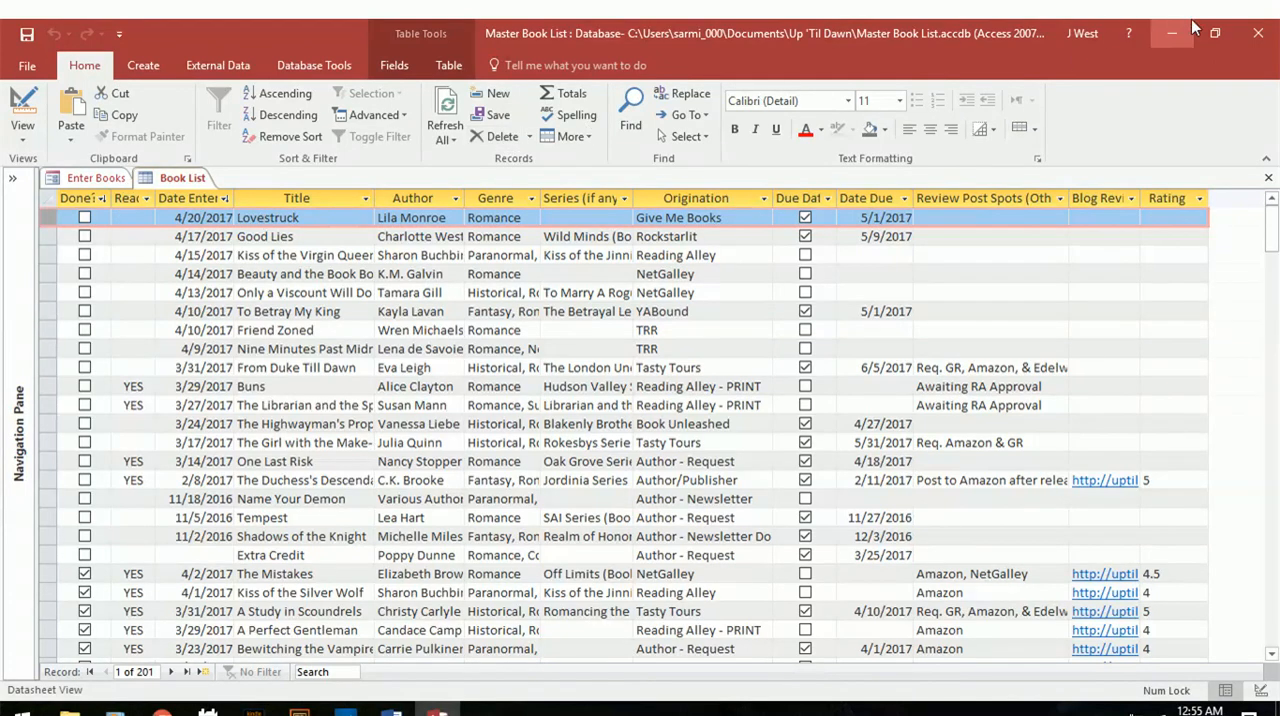
Compare the blank Enter Books form with the Book List table, ending on the table with the object list collapsed.
{"action": "left_click", "coordinate": [13, 178]}
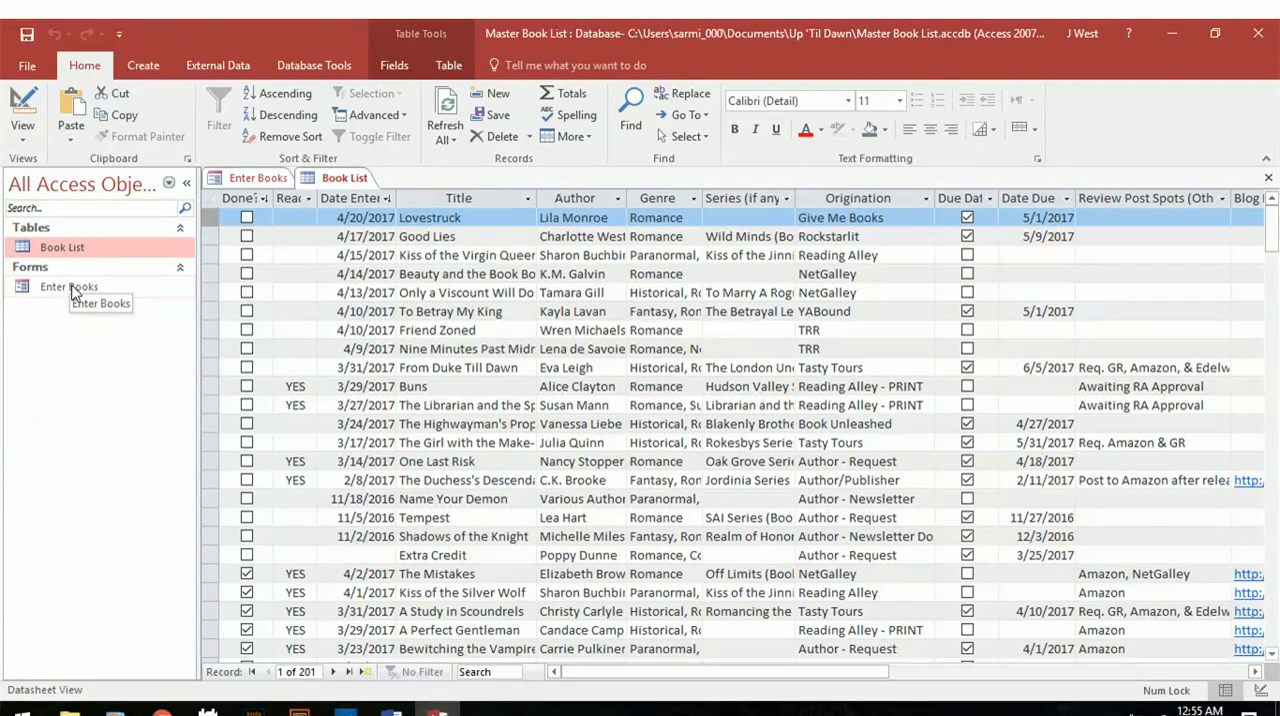
{"action": "left_click", "coordinate": [255, 180]}
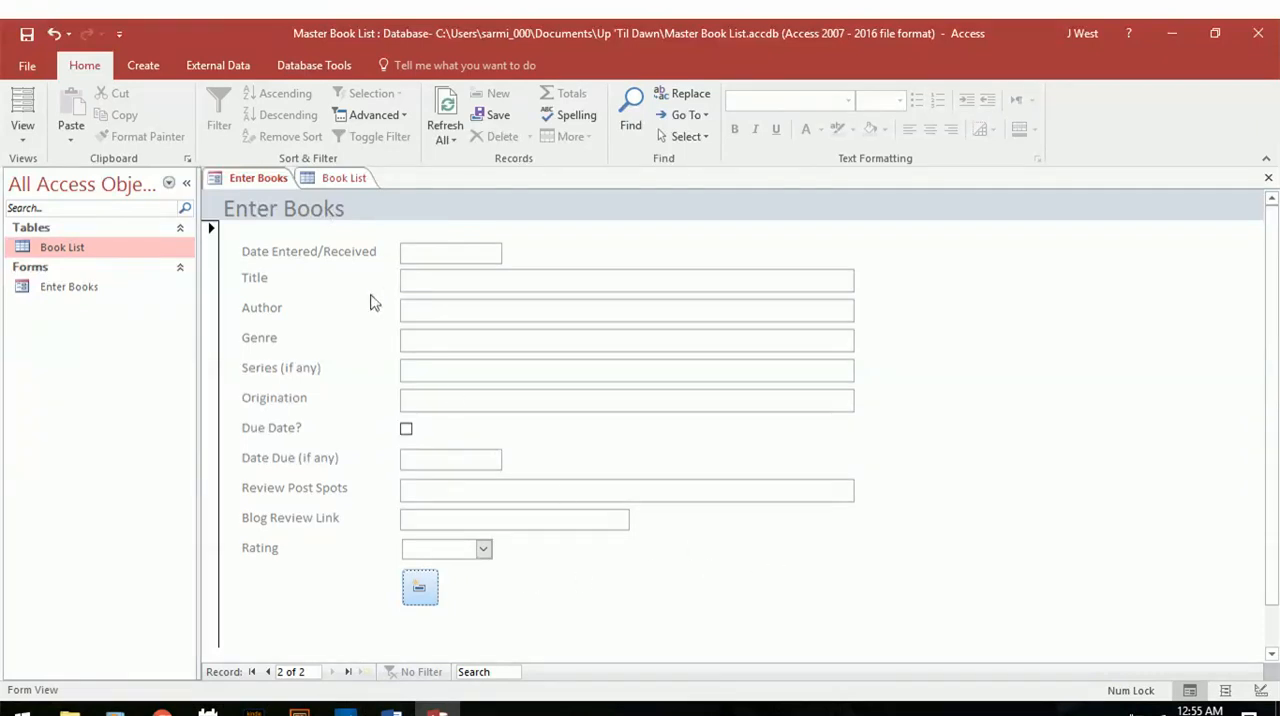
{"action": "left_click", "coordinate": [350, 178]}
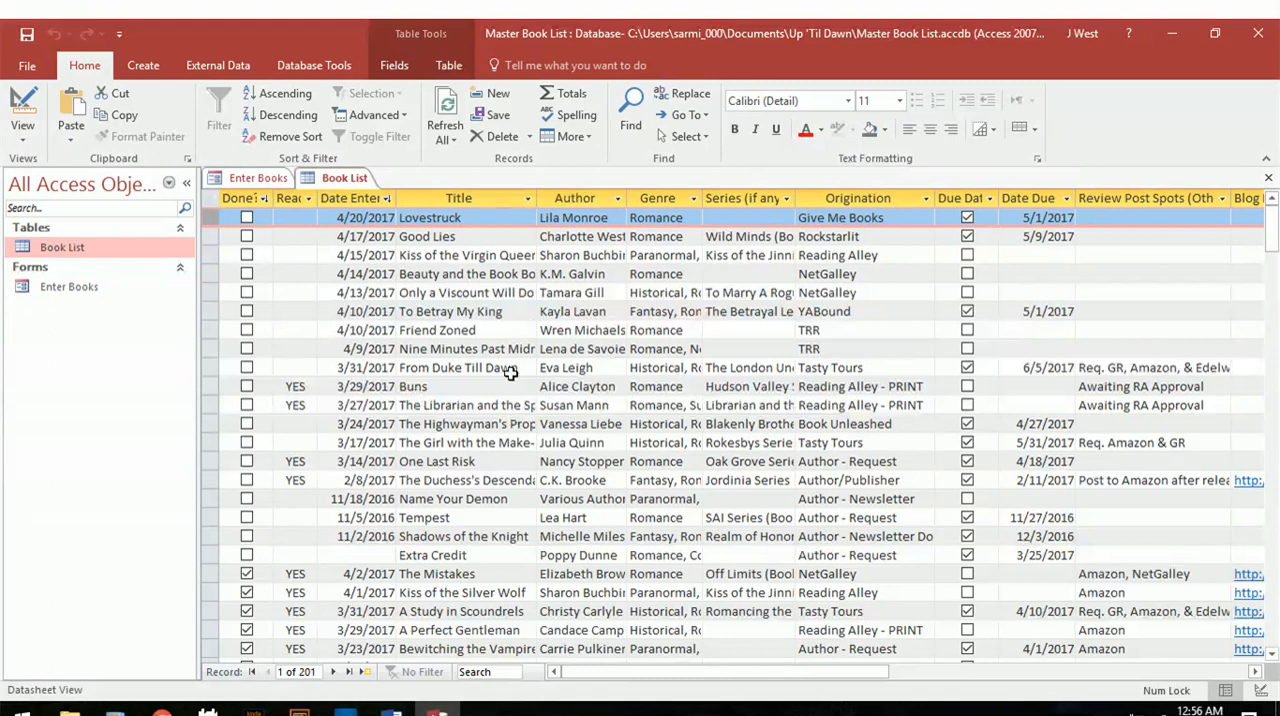
{"action": "left_click", "coordinate": [258, 178]}
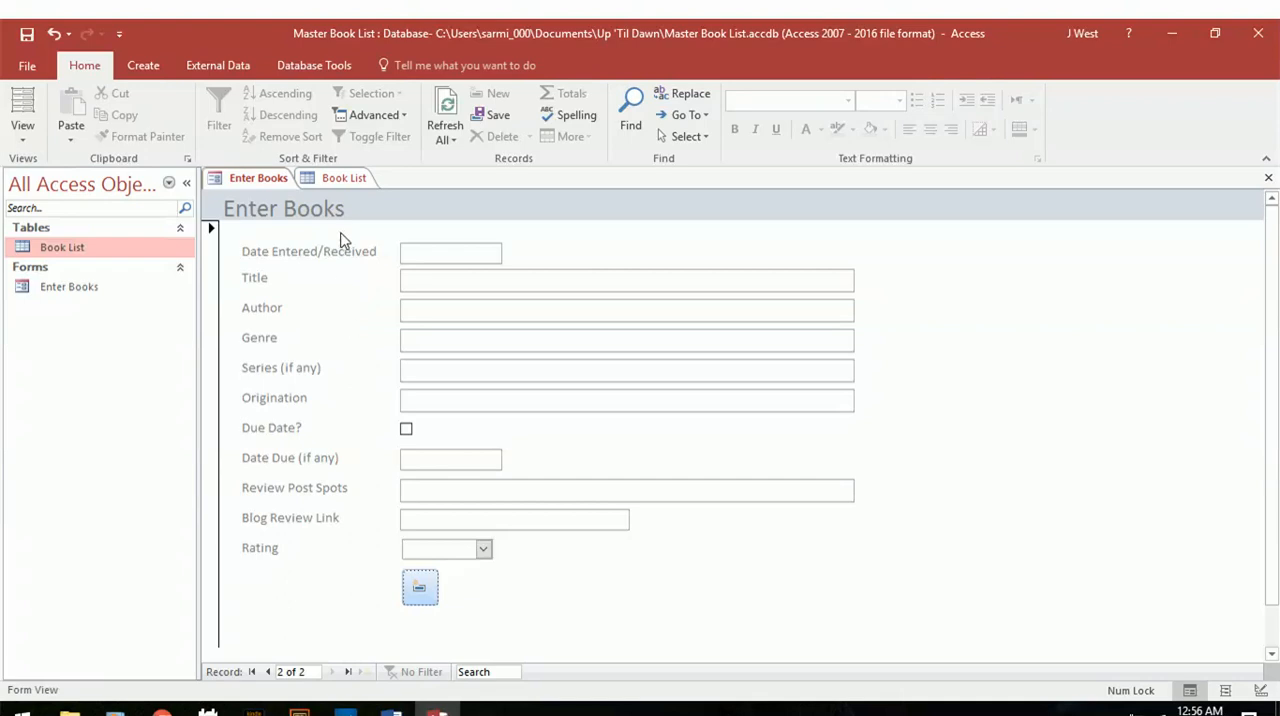
{"action": "left_click", "coordinate": [344, 177]}
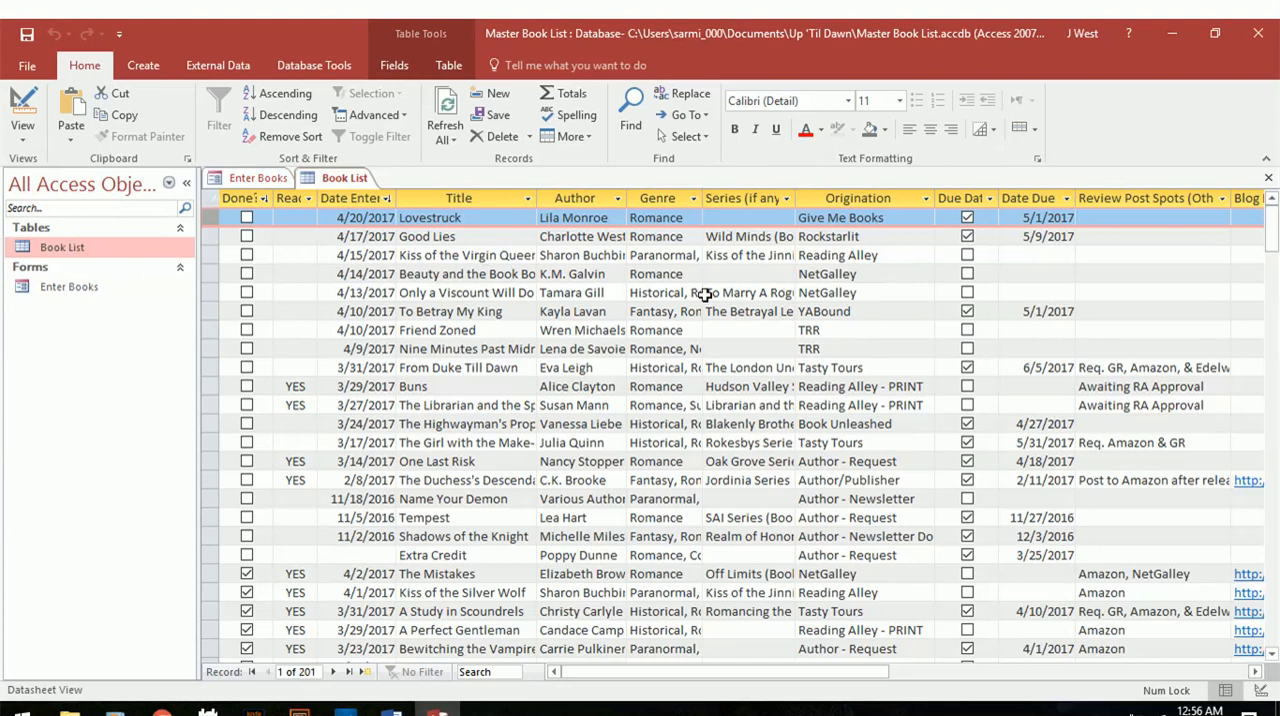
{"action": "left_click", "coordinate": [270, 183]}
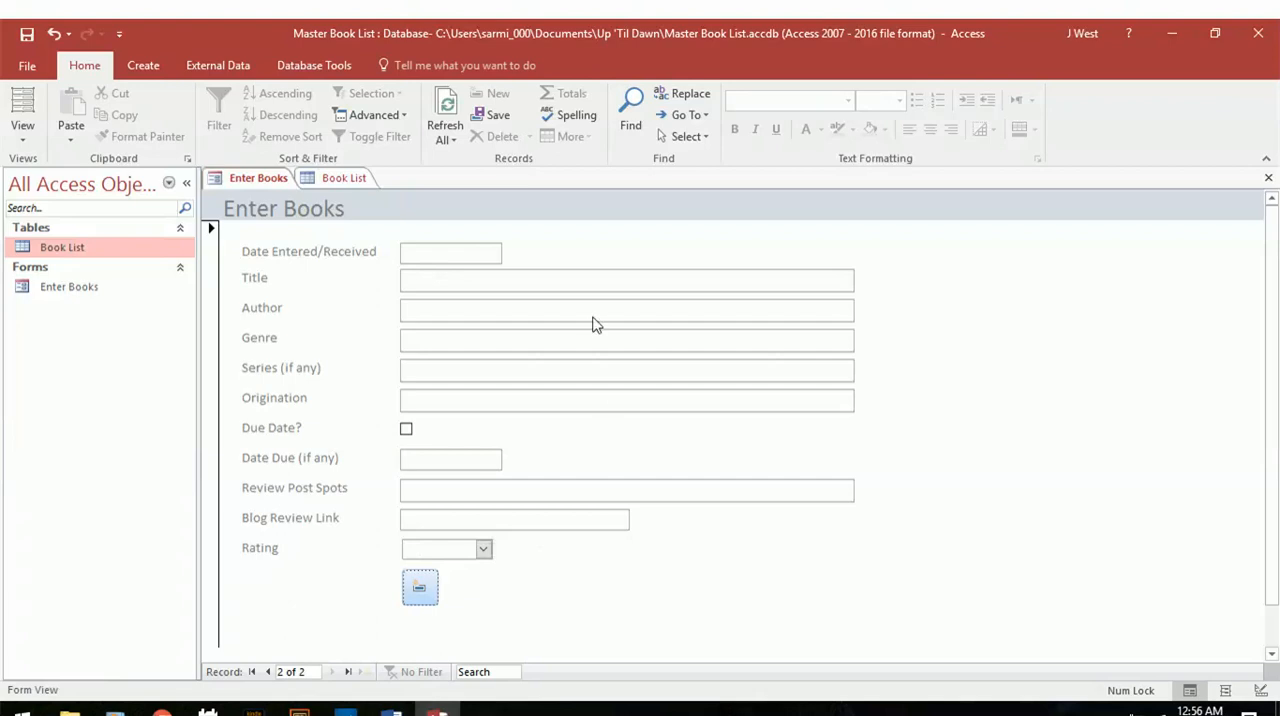
{"action": "left_click", "coordinate": [188, 184]}
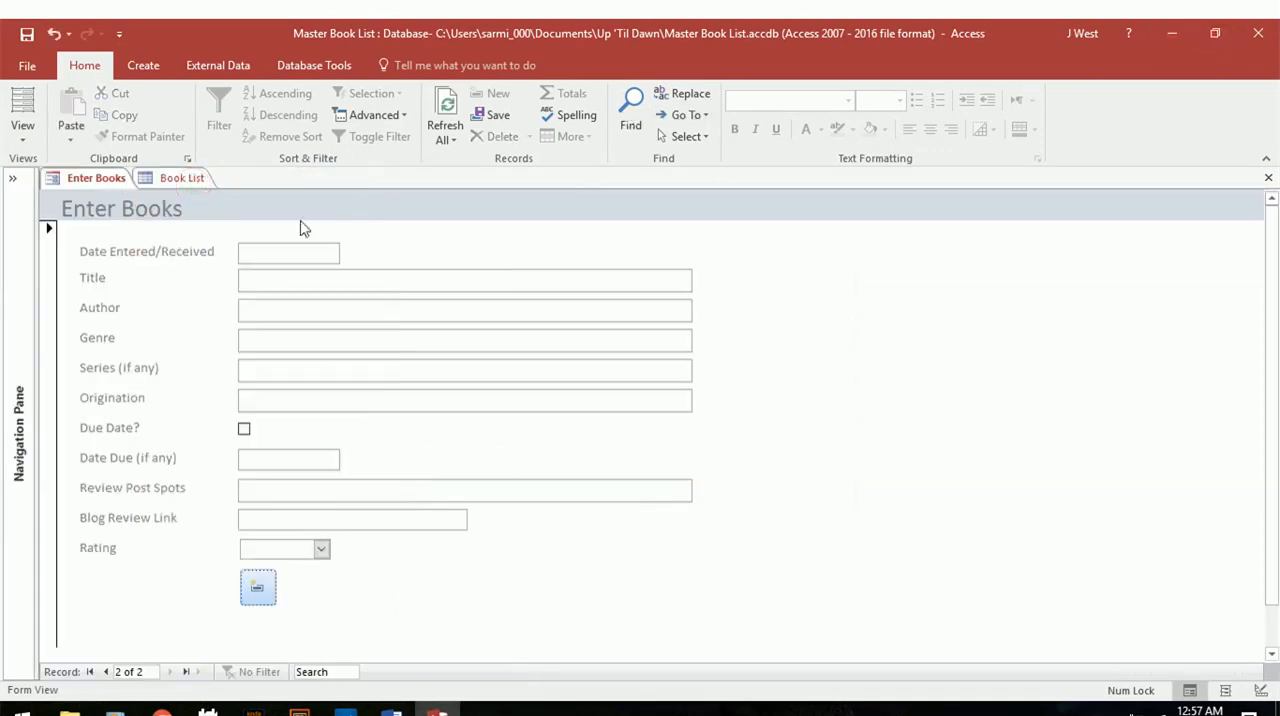
{"action": "left_click", "coordinate": [183, 179]}
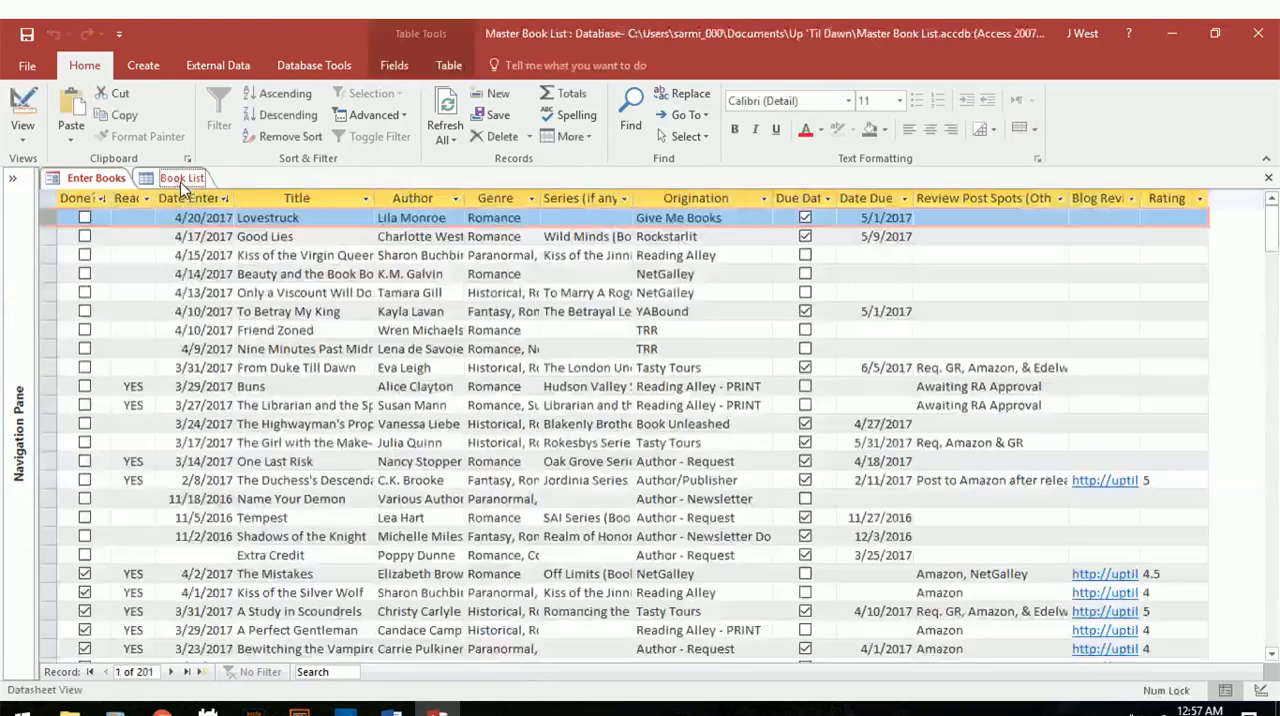
Minimize Access, open the Book Shelf page of the Up 'Til Dawn Book Blog in the browser, and look through the 2017 covers.
{"action": "left_click", "coordinate": [1178, 35]}
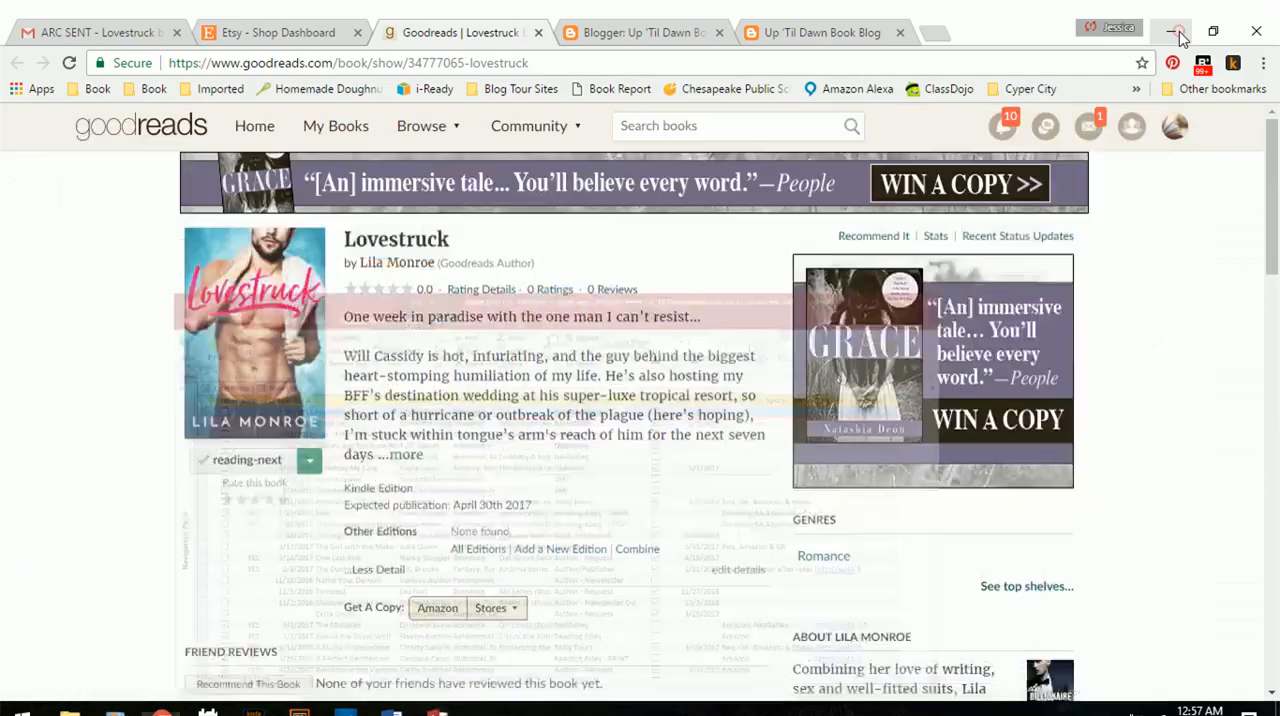
{"action": "left_click", "coordinate": [815, 32]}
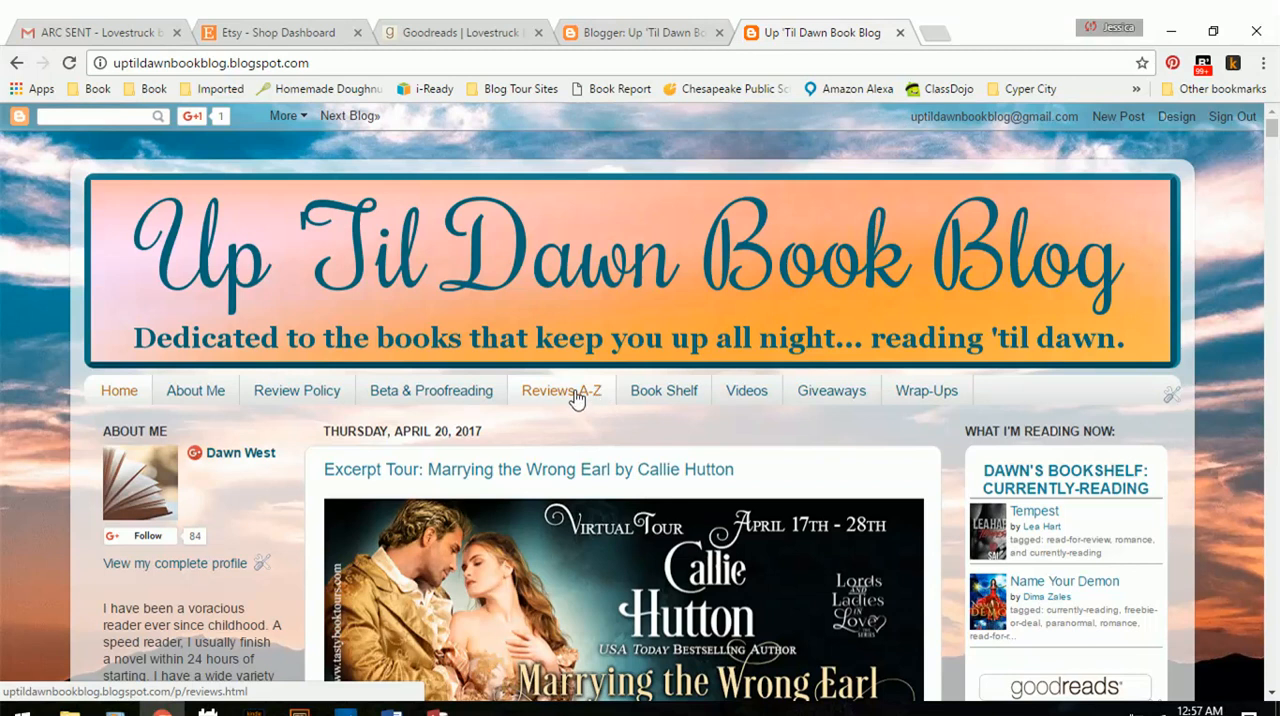
{"action": "left_click", "coordinate": [648, 392]}
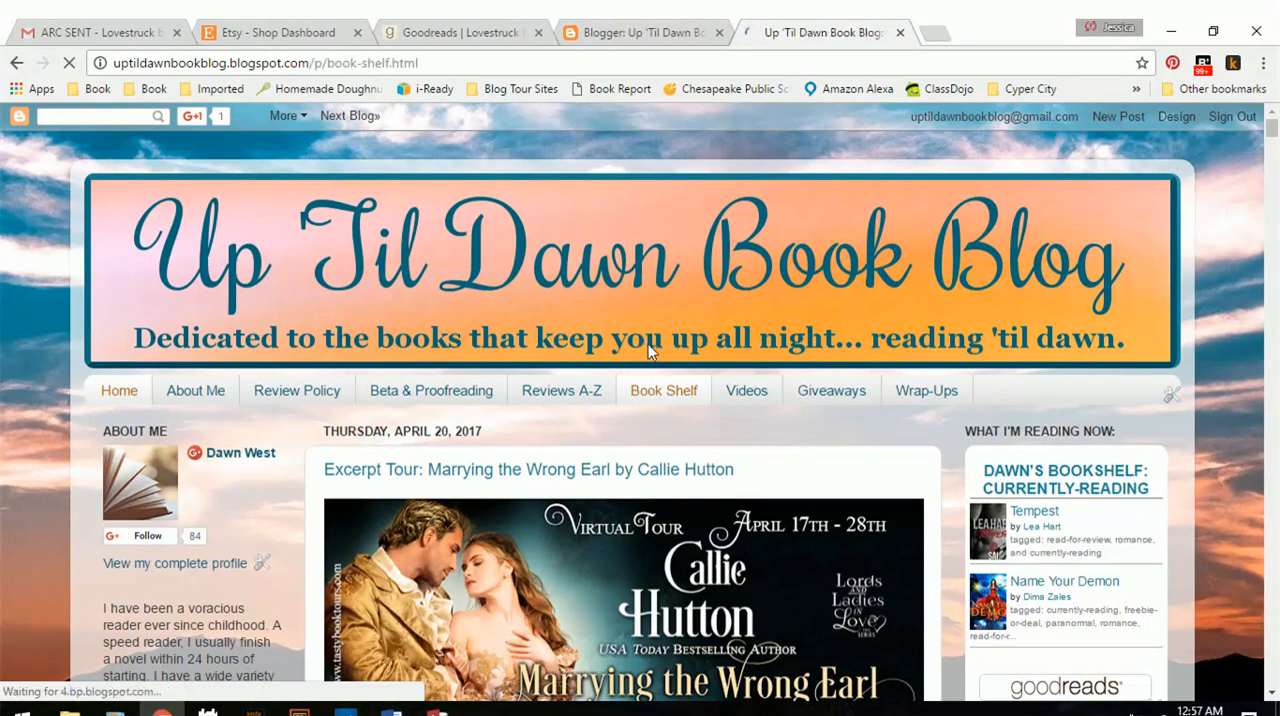
{"action": "scroll", "coordinate": [662, 396], "scroll_direction": "down", "scroll_amount": 15}
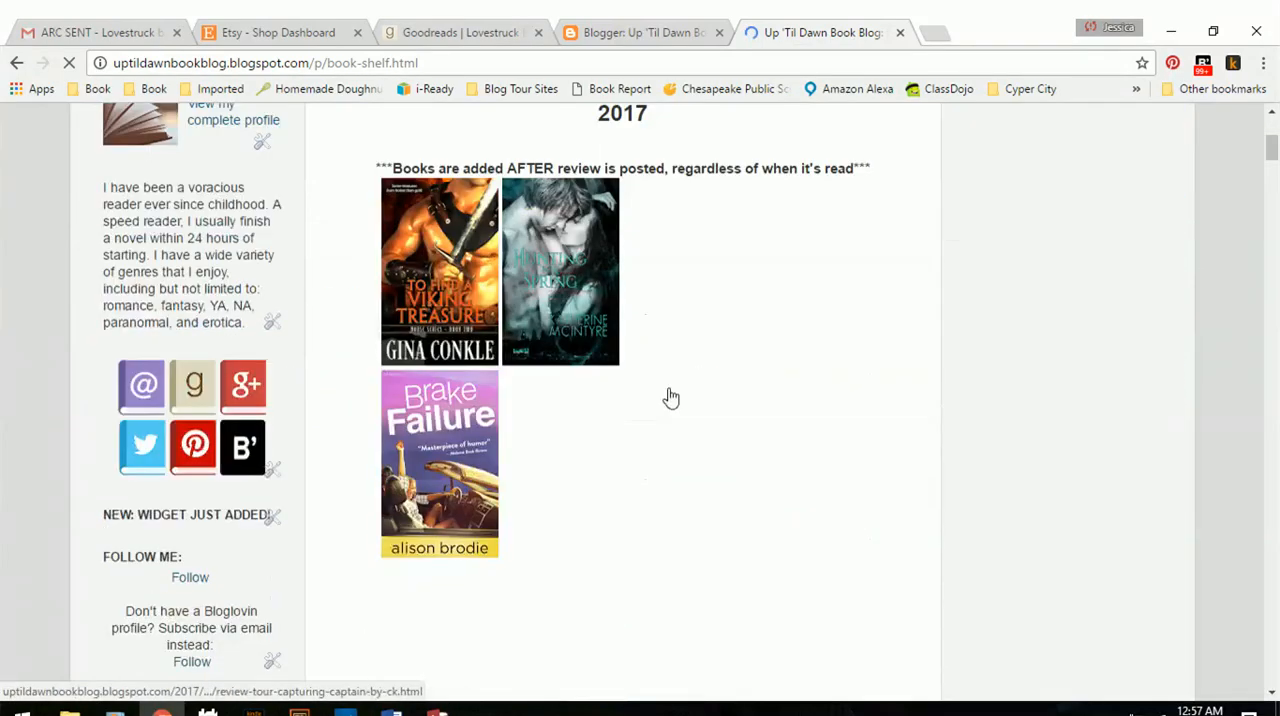
{"action": "scroll", "coordinate": [670, 398], "scroll_direction": "down", "scroll_amount": 10}
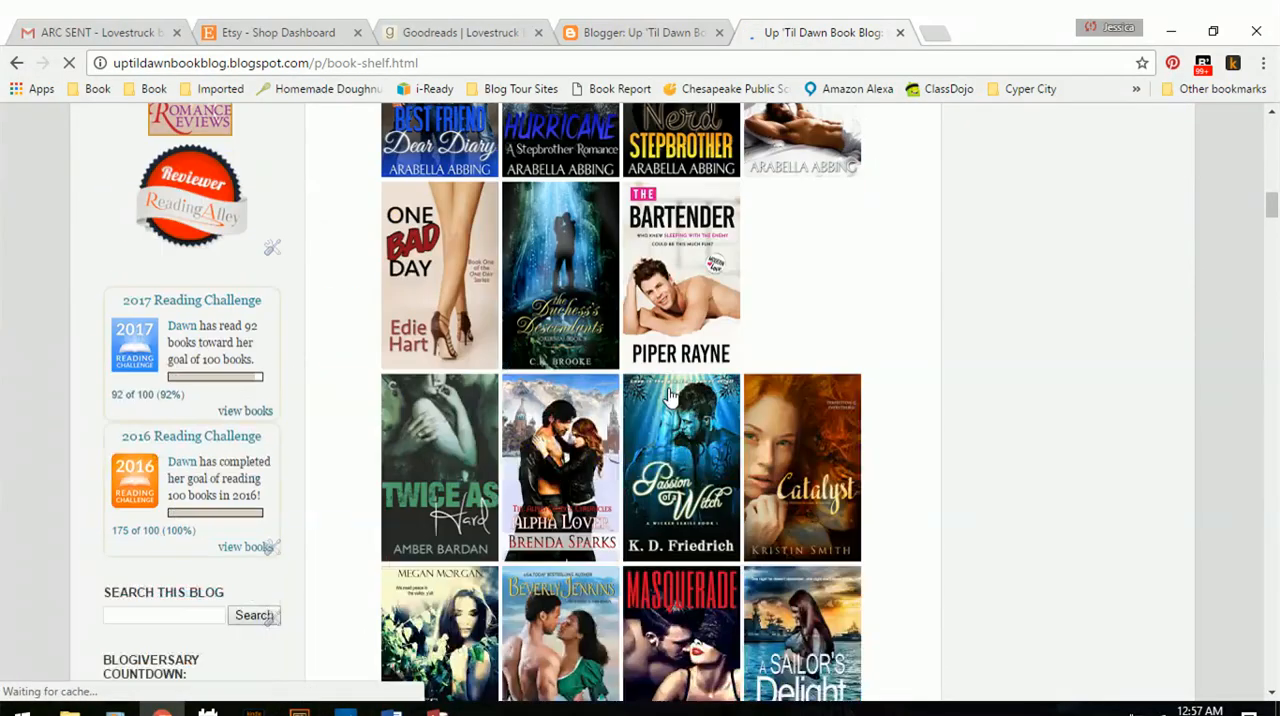
{"action": "scroll", "coordinate": [670, 398], "scroll_direction": "down", "scroll_amount": 10}
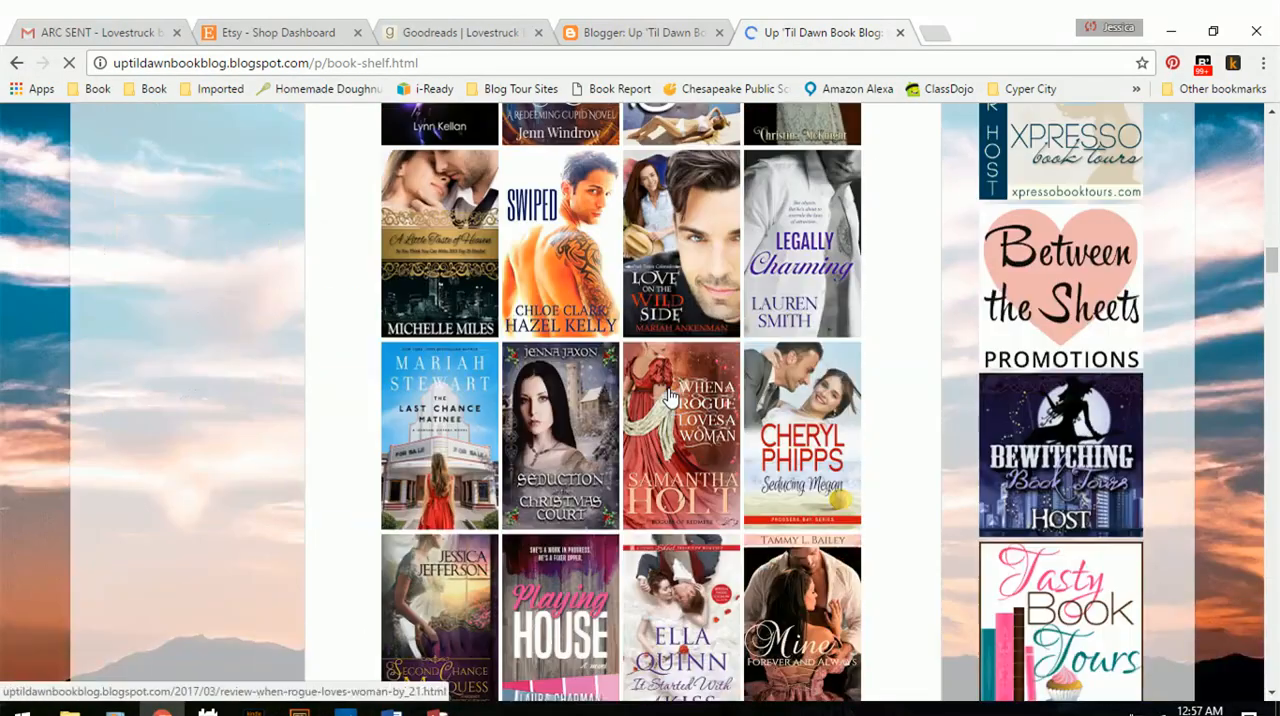
{"action": "scroll", "coordinate": [670, 398], "scroll_direction": "down", "scroll_amount": 10}
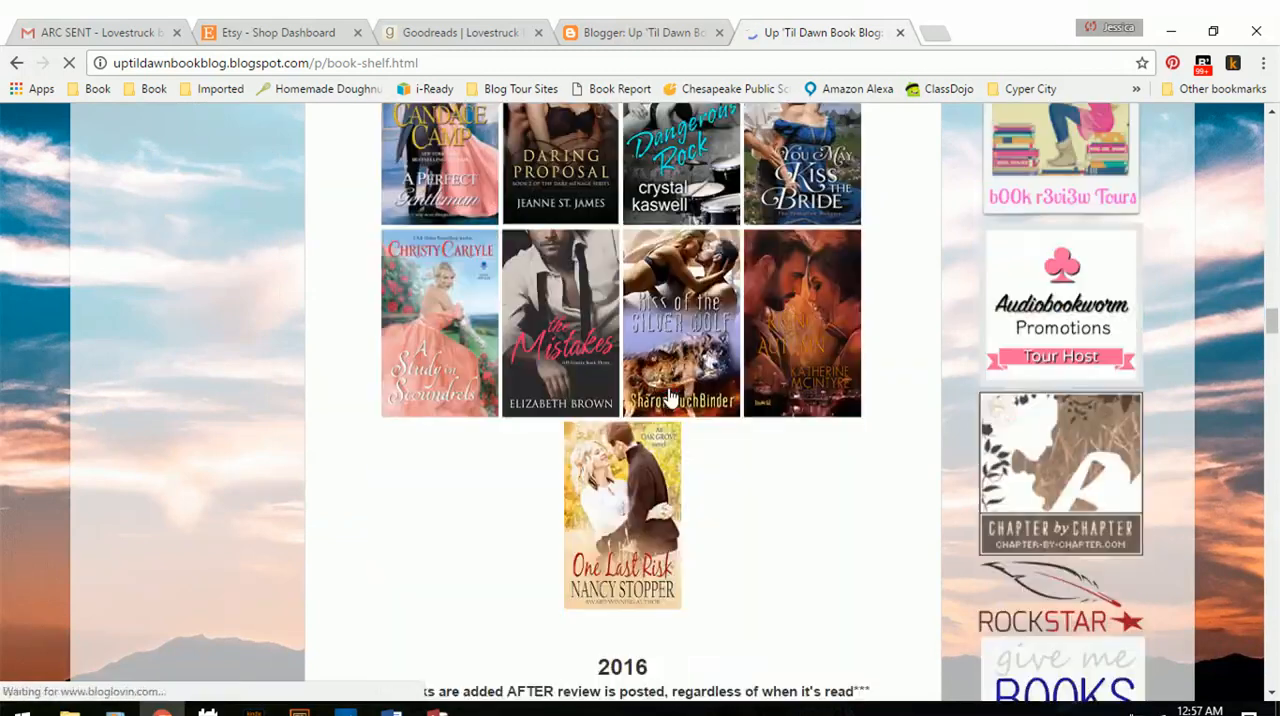
{"action": "scroll", "coordinate": [670, 398], "scroll_direction": "up", "scroll_amount": 2}
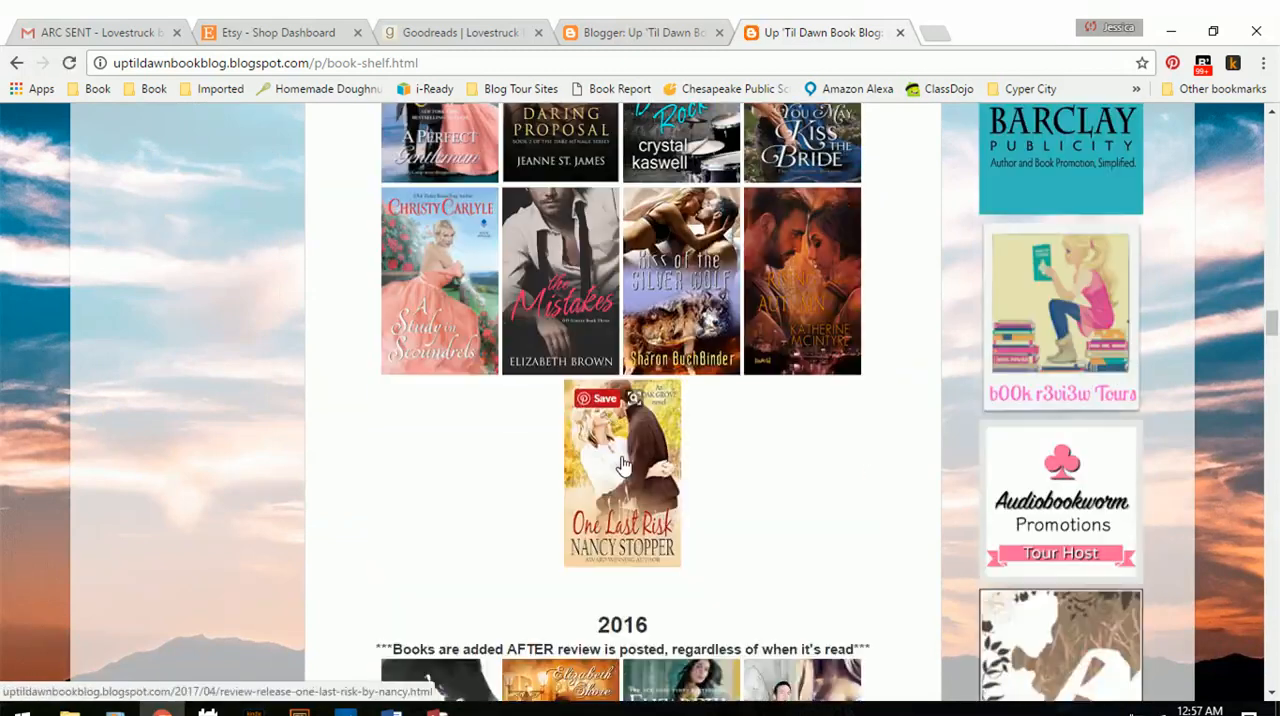
Open the One Last Risk review from the Book Shelf page and read through its book details, author section and review text.
{"action": "left_click", "coordinate": [621, 462]}
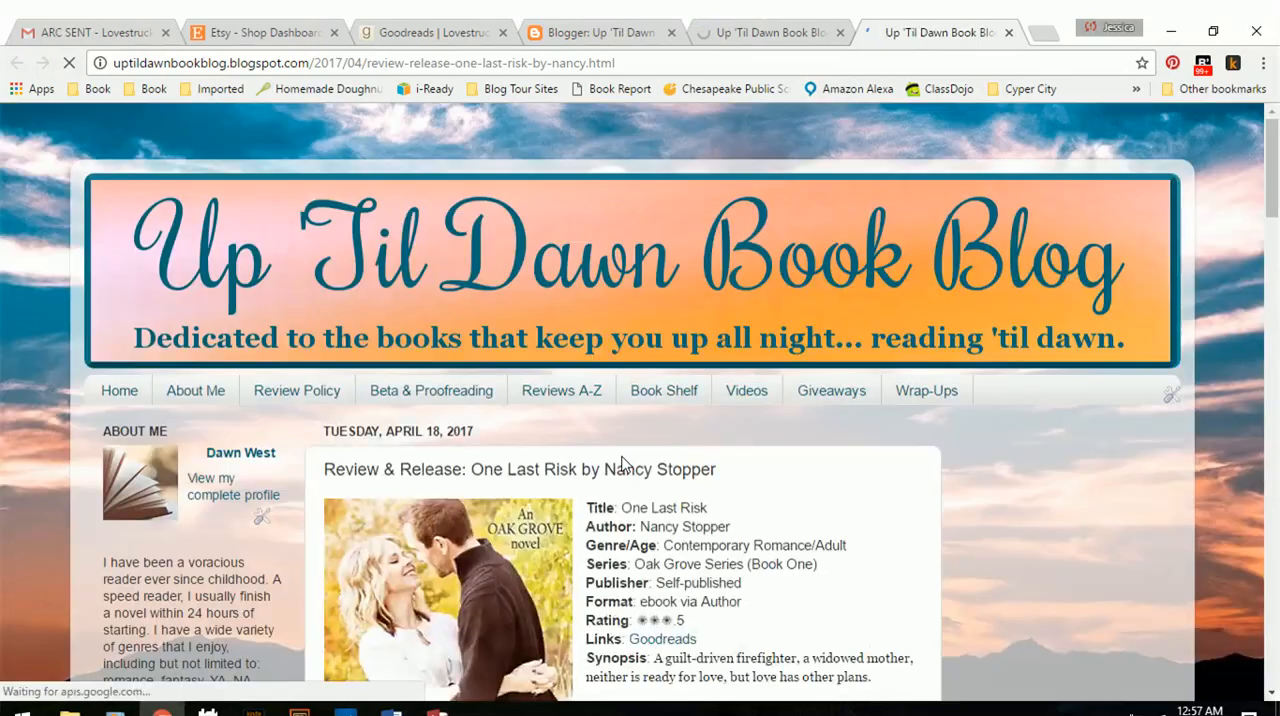
{"action": "scroll", "coordinate": [628, 395], "scroll_direction": "down", "scroll_amount": 3}
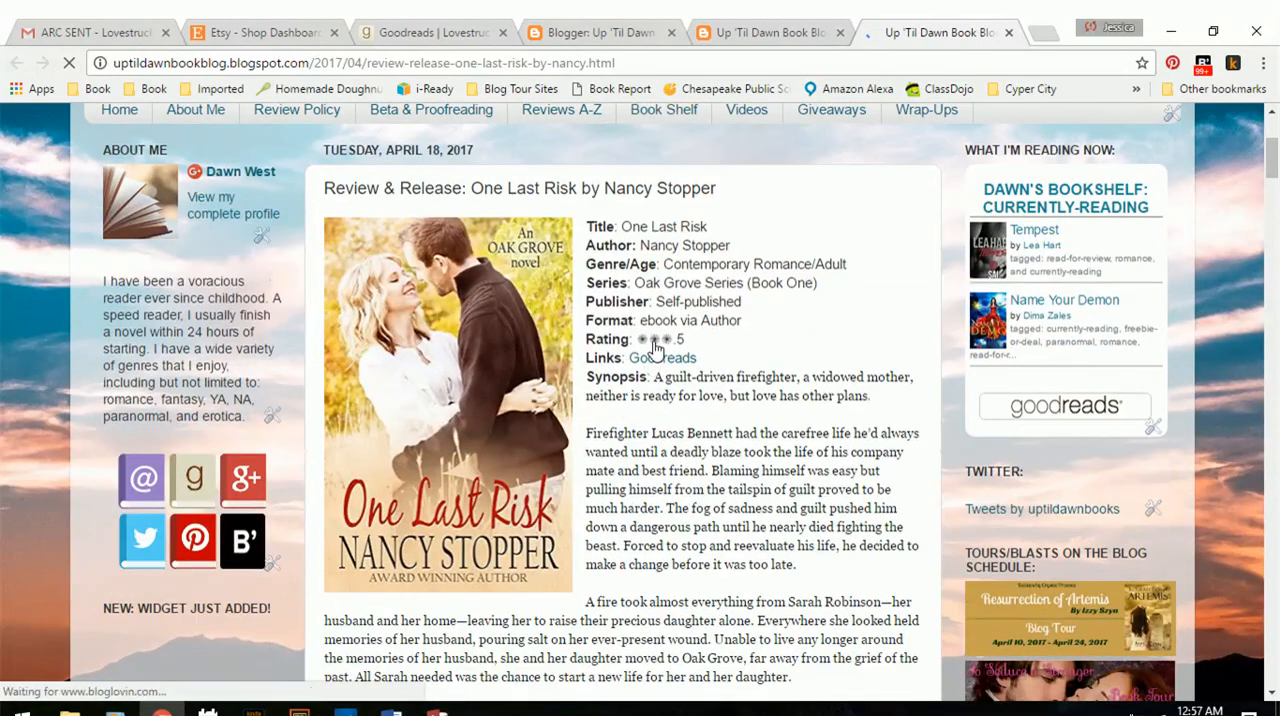
{"action": "scroll", "coordinate": [634, 394], "scroll_direction": "down", "scroll_amount": 1}
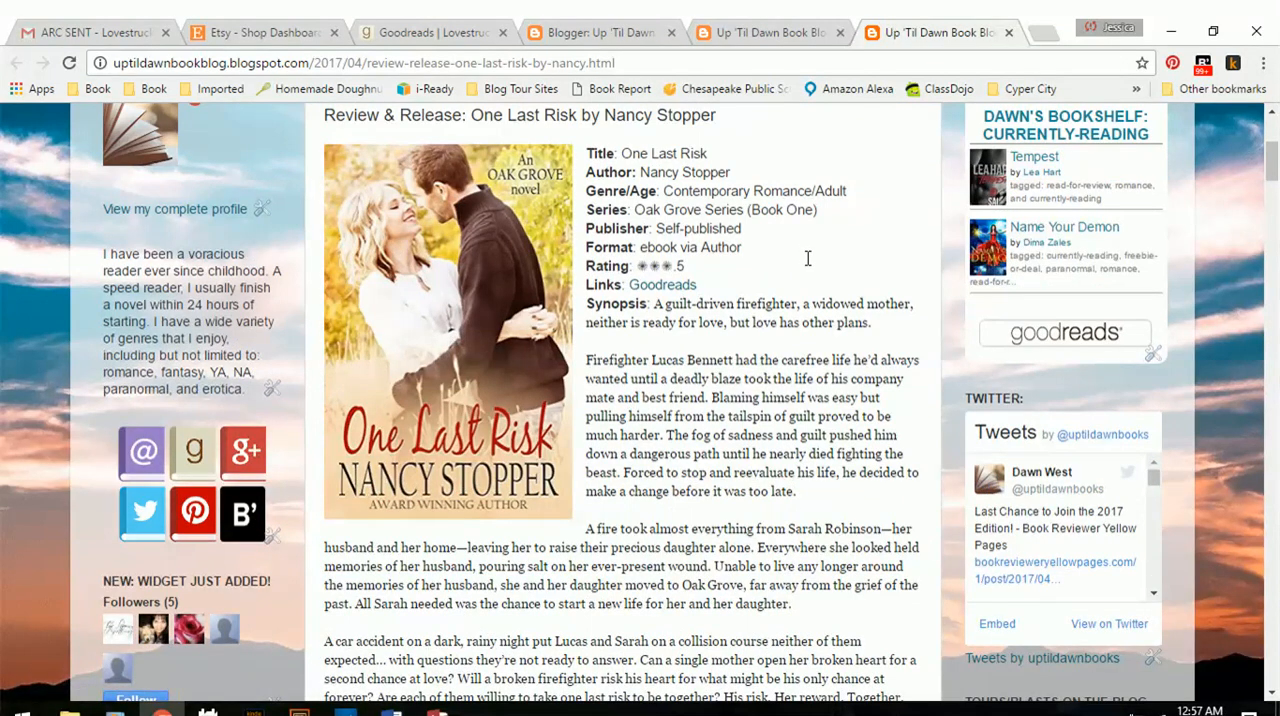
{"action": "scroll", "coordinate": [807, 258], "scroll_direction": "down", "scroll_amount": 3}
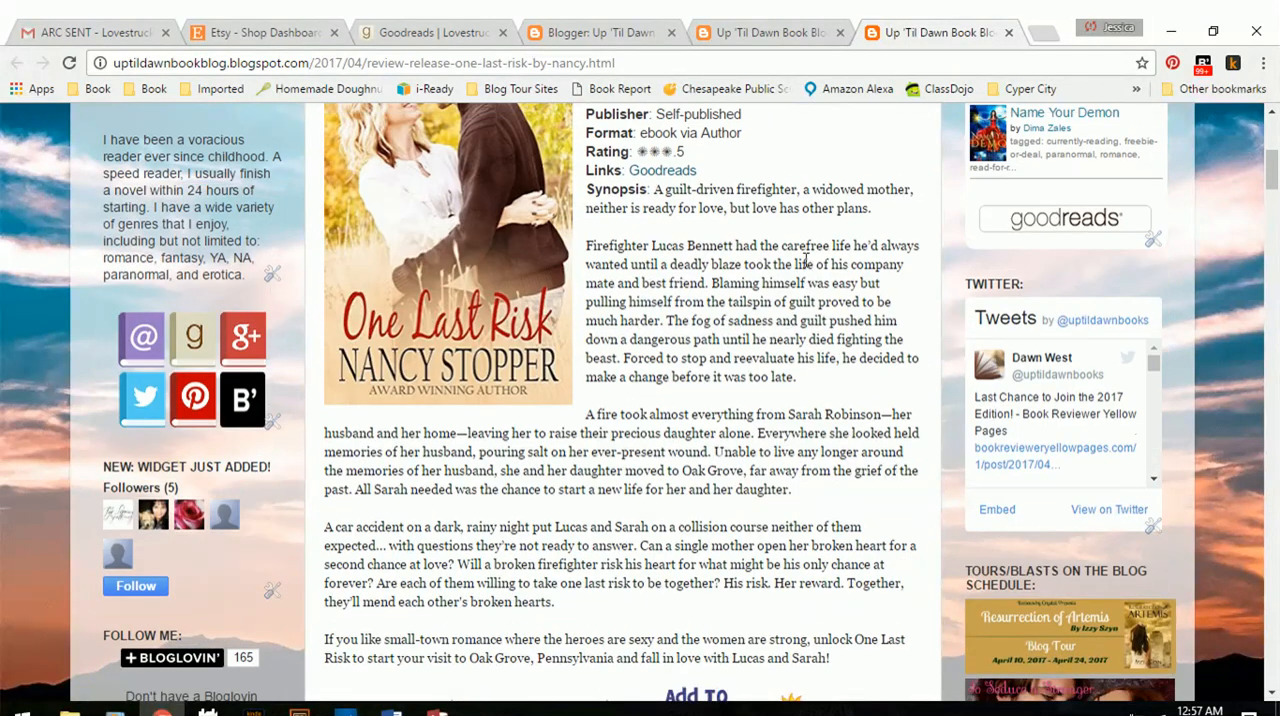
{"action": "scroll", "coordinate": [807, 258], "scroll_direction": "up", "scroll_amount": 5}
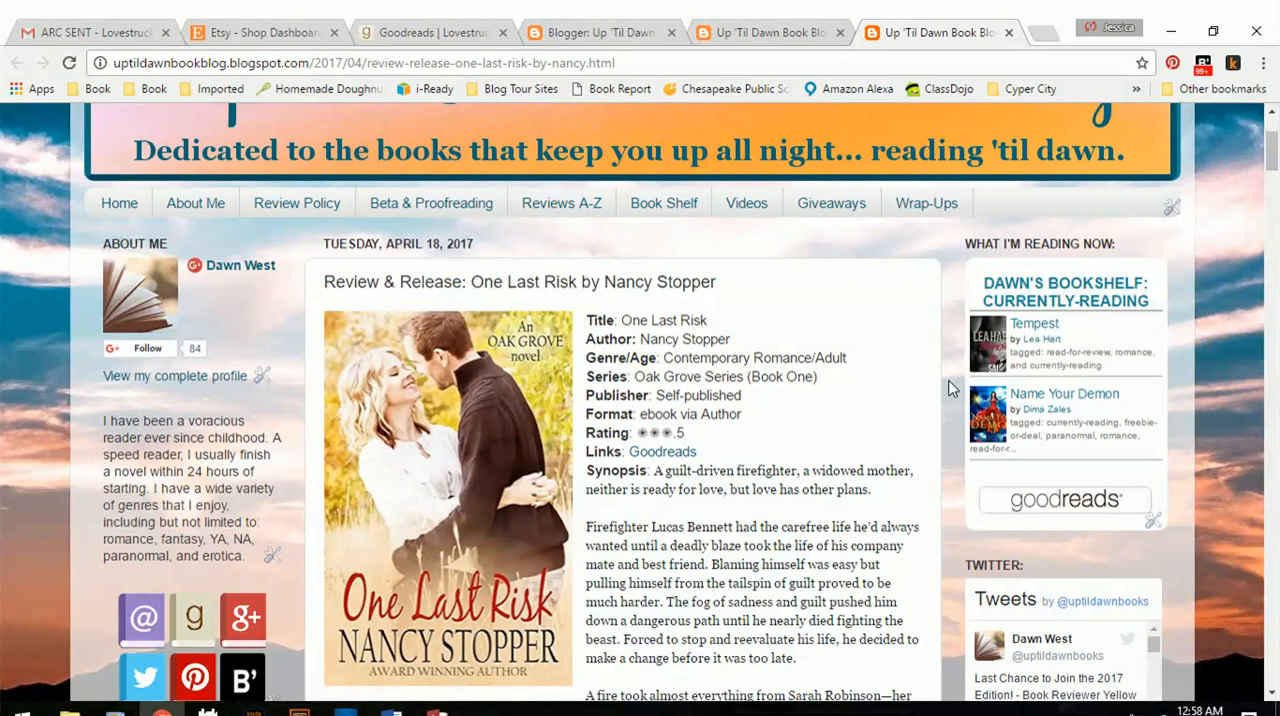
{"action": "scroll", "coordinate": [951, 389], "scroll_direction": "down", "scroll_amount": 1}
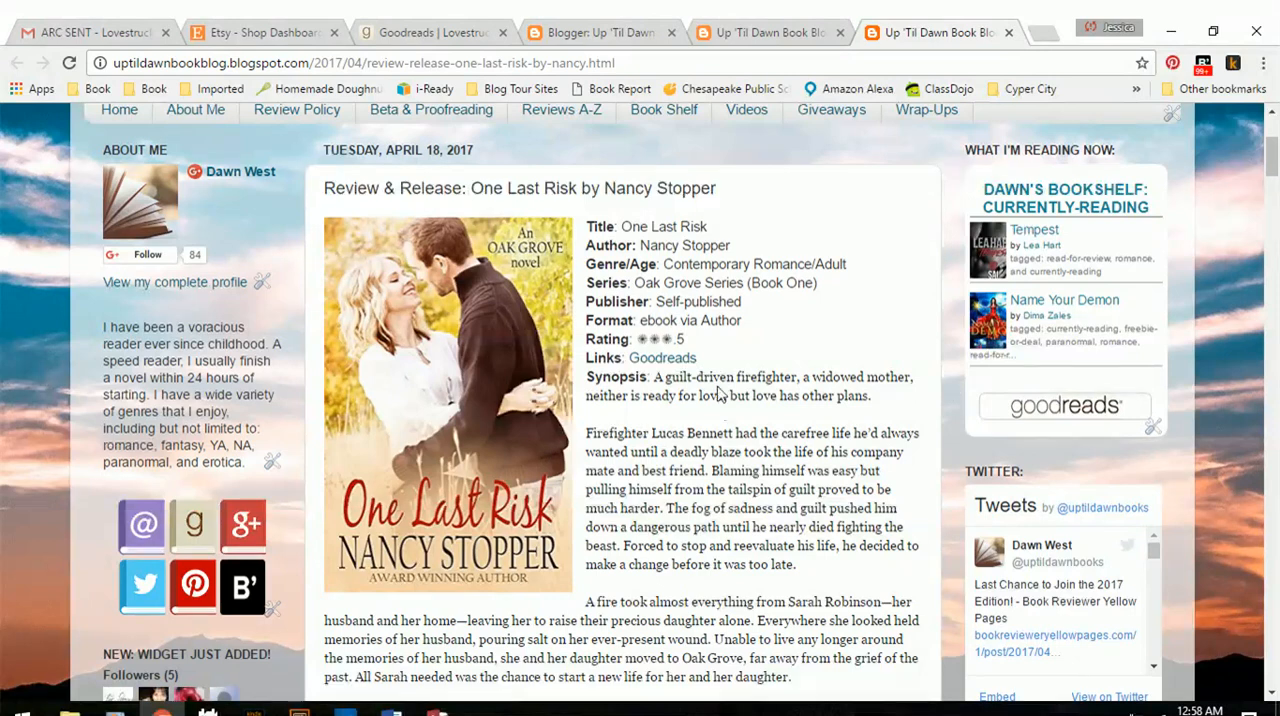
{"action": "scroll", "coordinate": [668, 408], "scroll_direction": "down", "scroll_amount": 2}
{"action": "scroll", "coordinate": [668, 408], "scroll_direction": "down", "scroll_amount": 10}
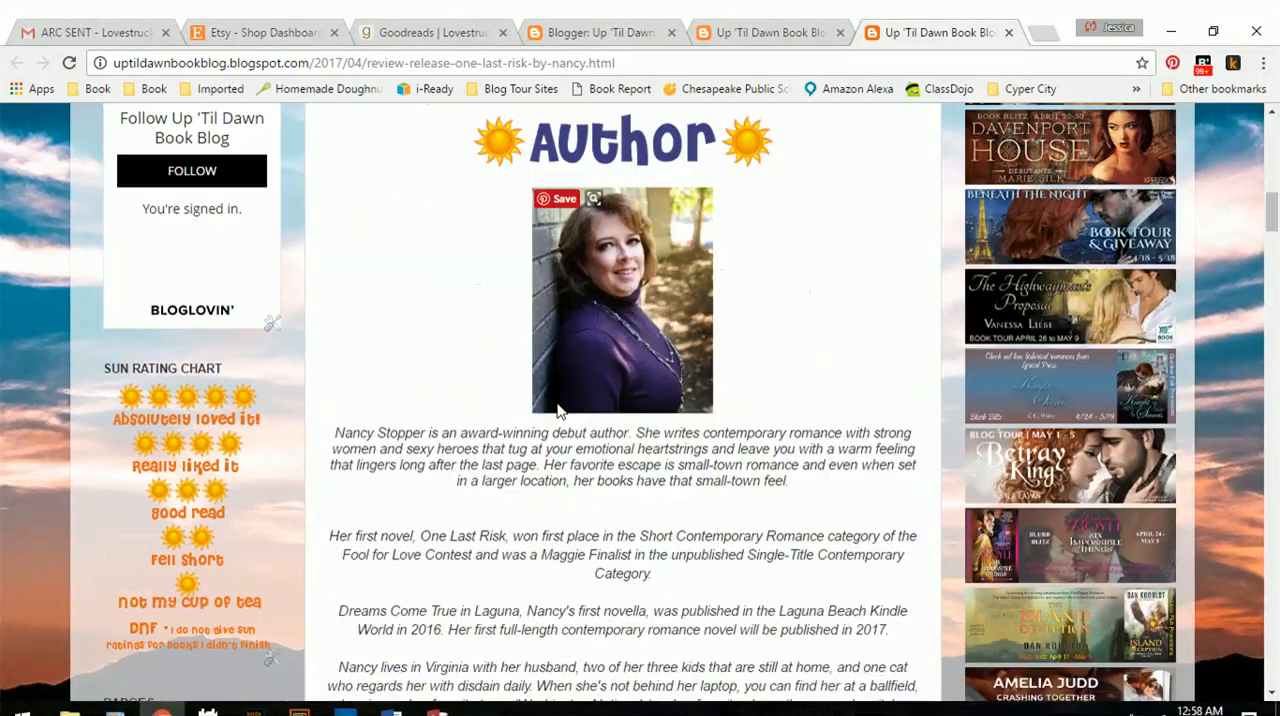
{"action": "scroll", "coordinate": [558, 411], "scroll_direction": "down", "scroll_amount": 12}
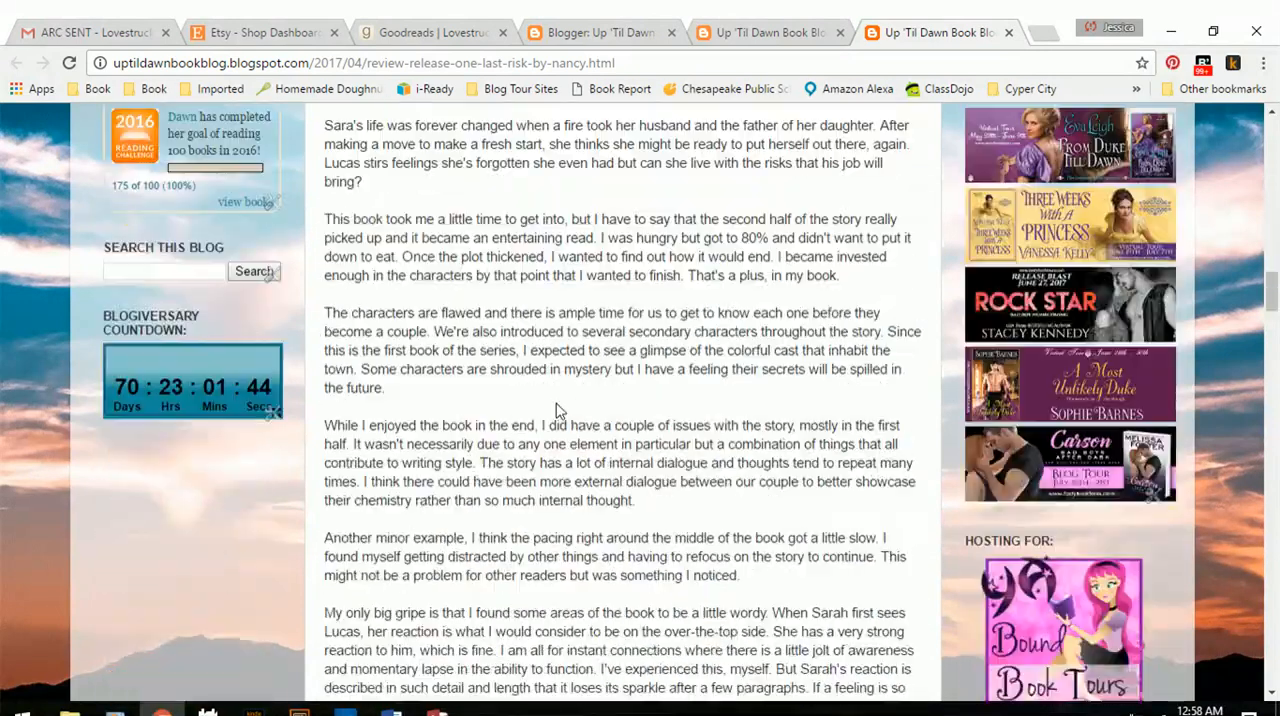
{"action": "scroll", "coordinate": [557, 403], "scroll_direction": "up", "scroll_amount": 15}
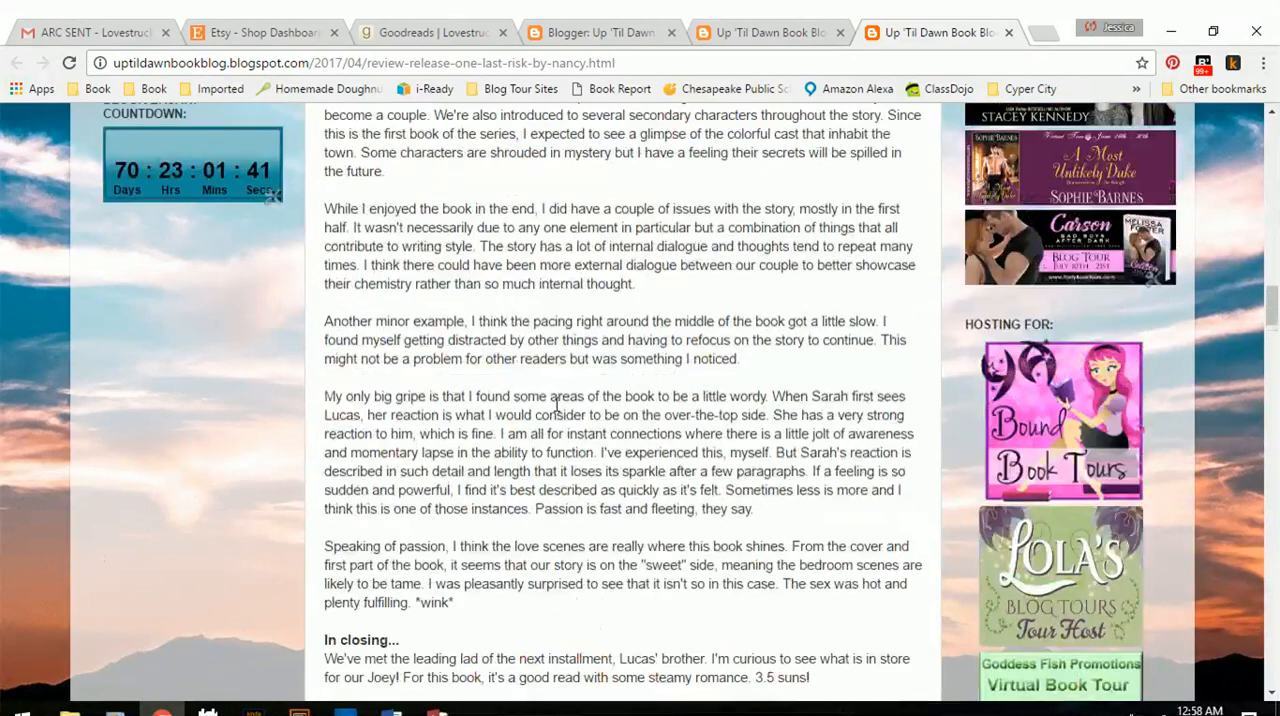
{"action": "scroll", "coordinate": [555, 403], "scroll_direction": "up", "scroll_amount": 12}
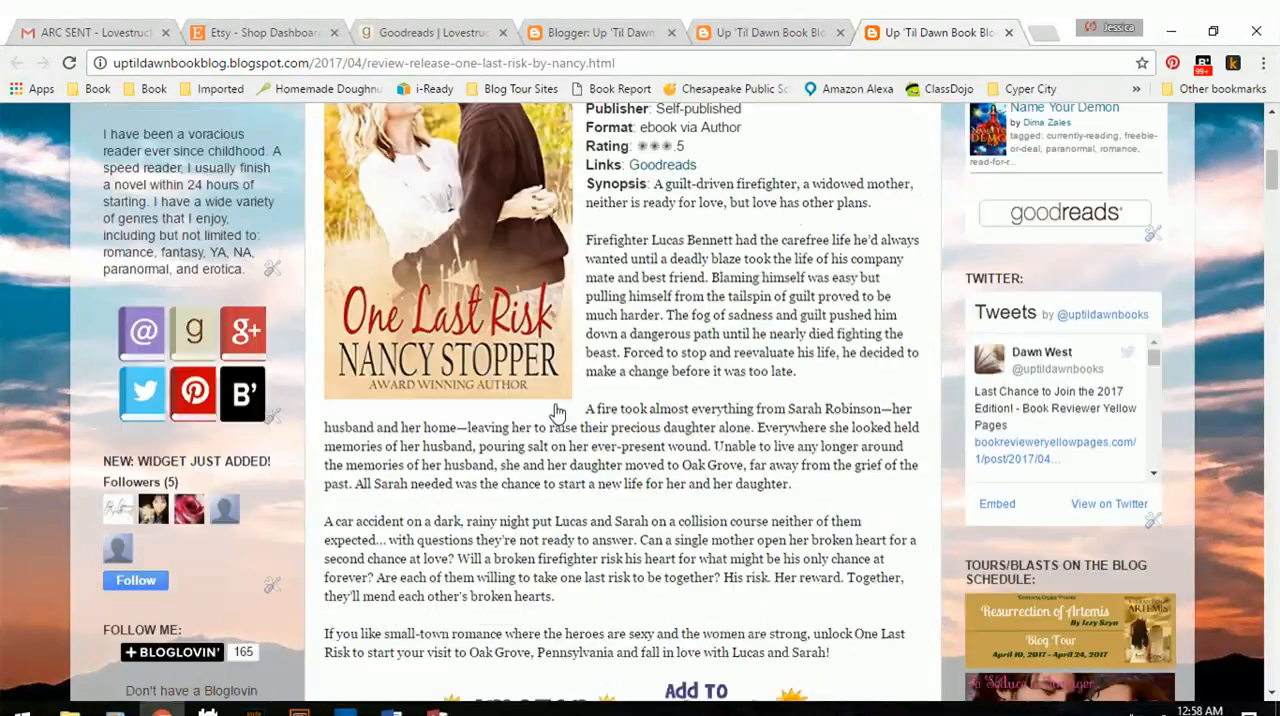
Copy the review post's web address, switch to Access and check the blank Enter Books form before returning to the Book List table.
{"action": "left_click", "coordinate": [566, 62]}
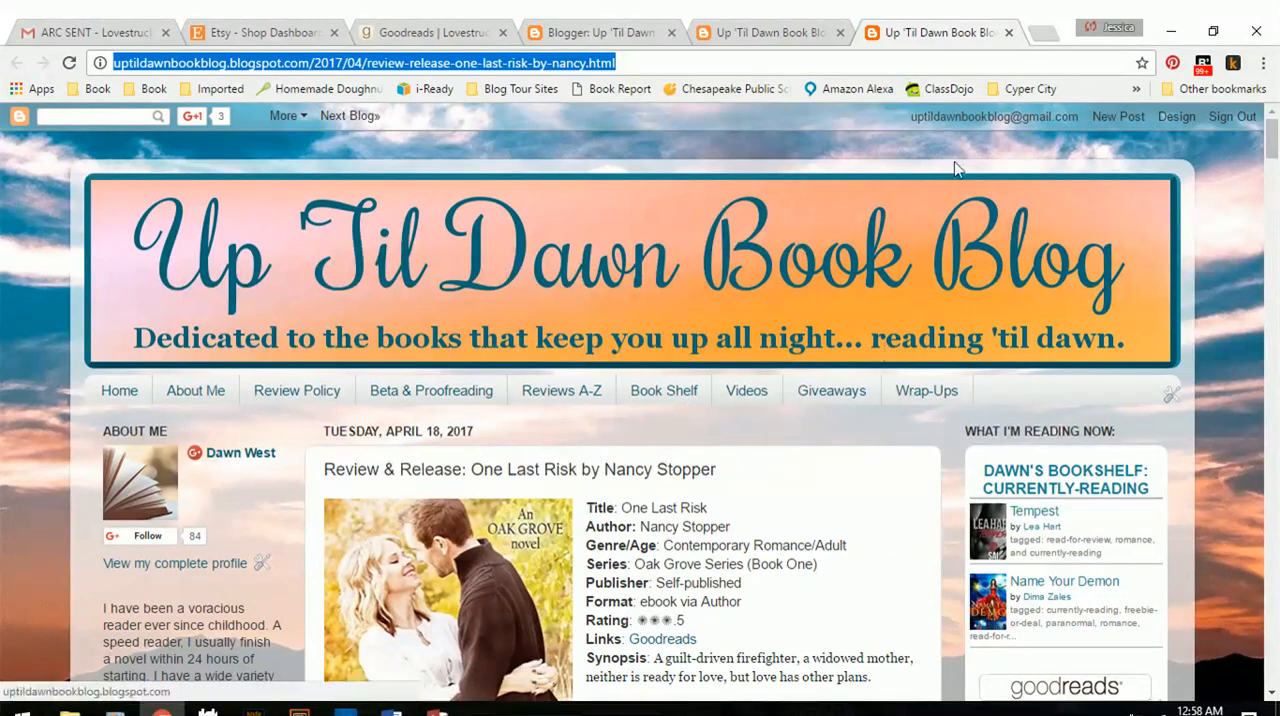
{"action": "left_click", "coordinate": [1166, 28]}
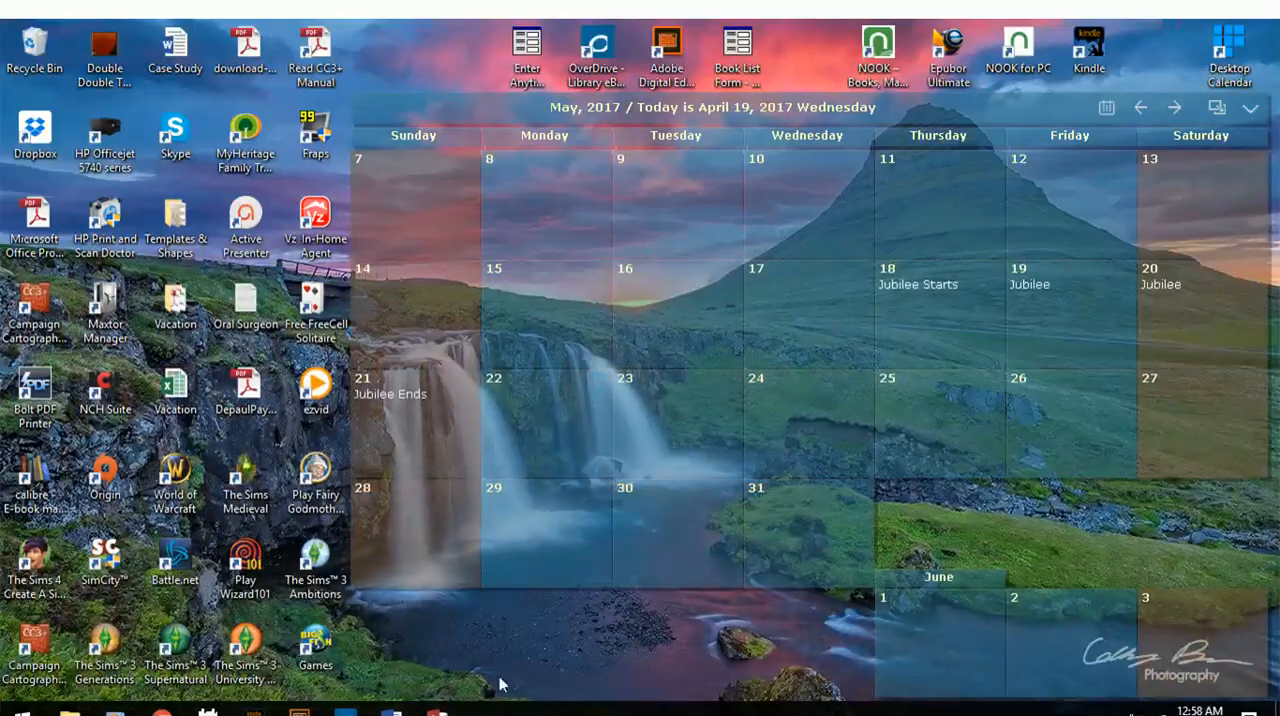
{"action": "left_click", "coordinate": [437, 710]}
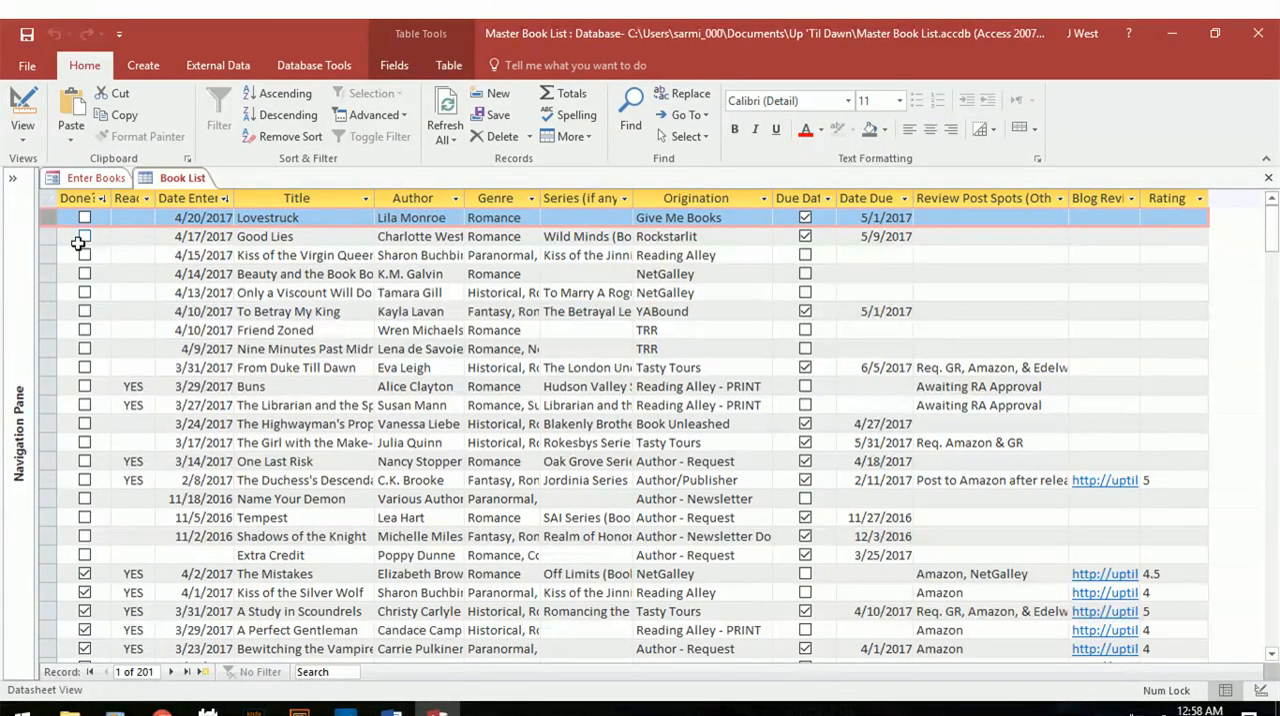
{"action": "left_click", "coordinate": [95, 176]}
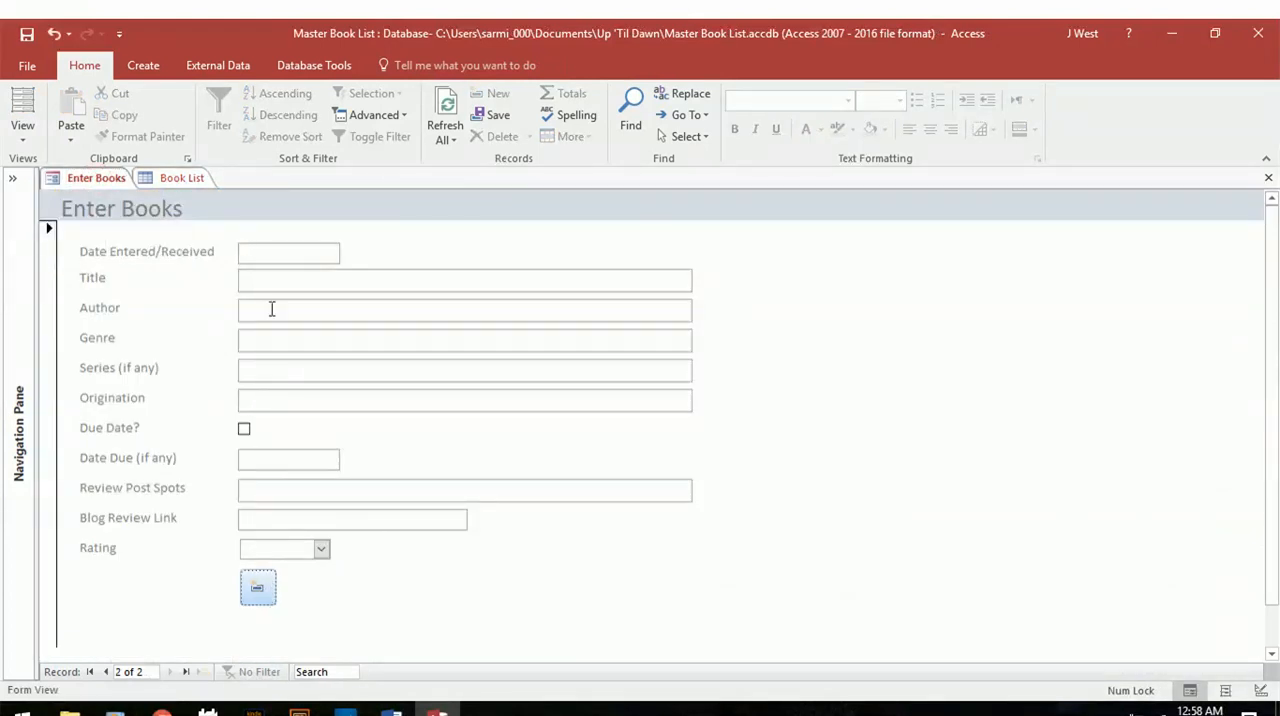
{"action": "left_click", "coordinate": [250, 273]}
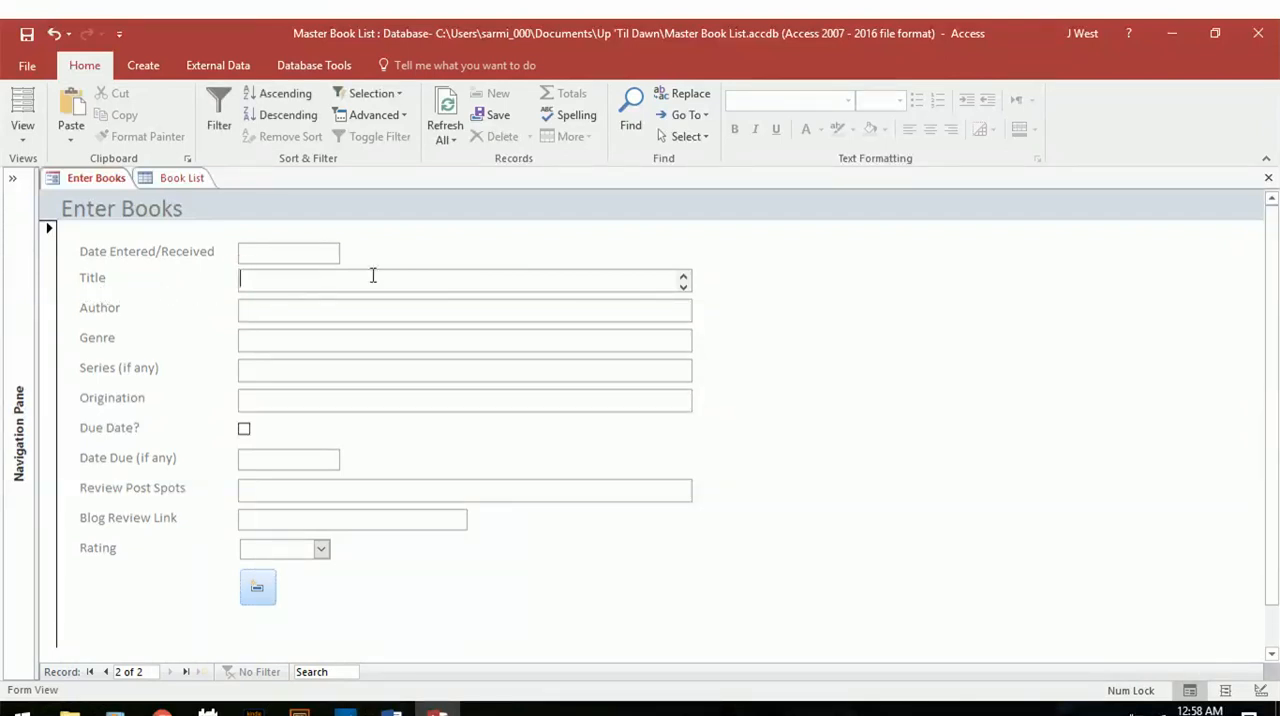
{"action": "left_click", "coordinate": [170, 180]}
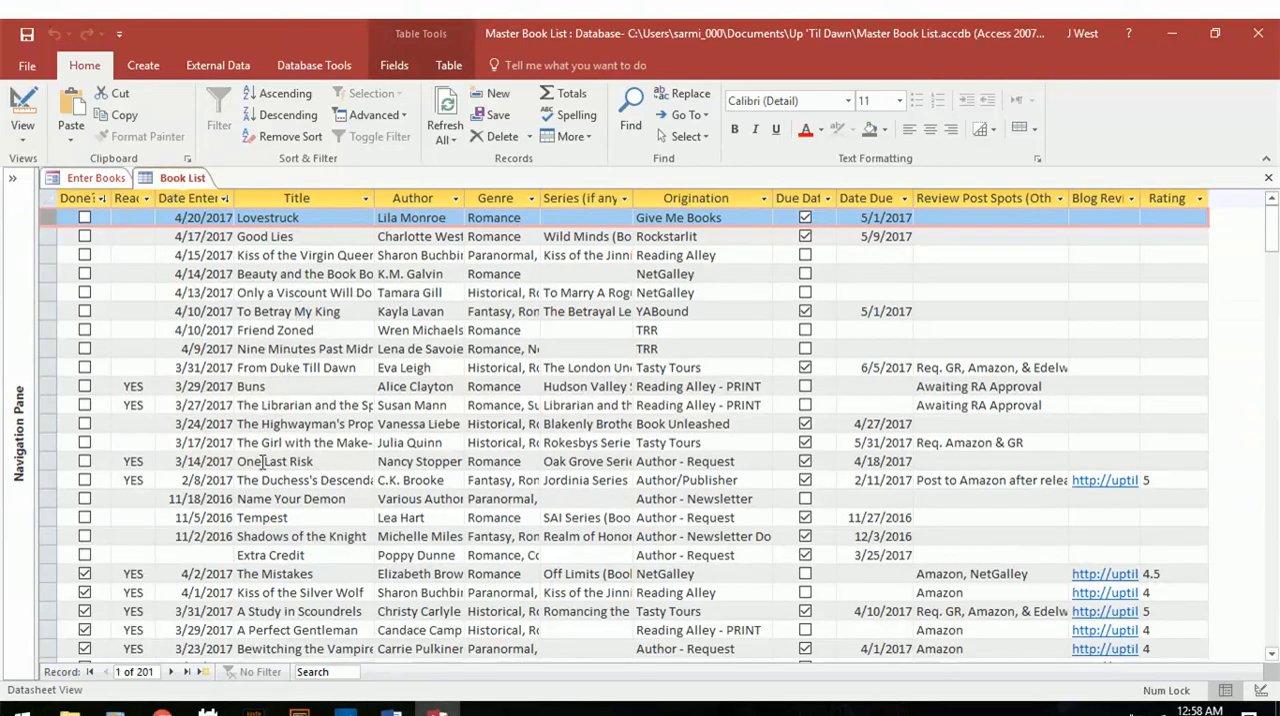
Fill in the One Last Risk row with Amazon as the review post spot, the copied blog review link and a rating of 3.5.
{"action": "left_click", "coordinate": [52, 463]}
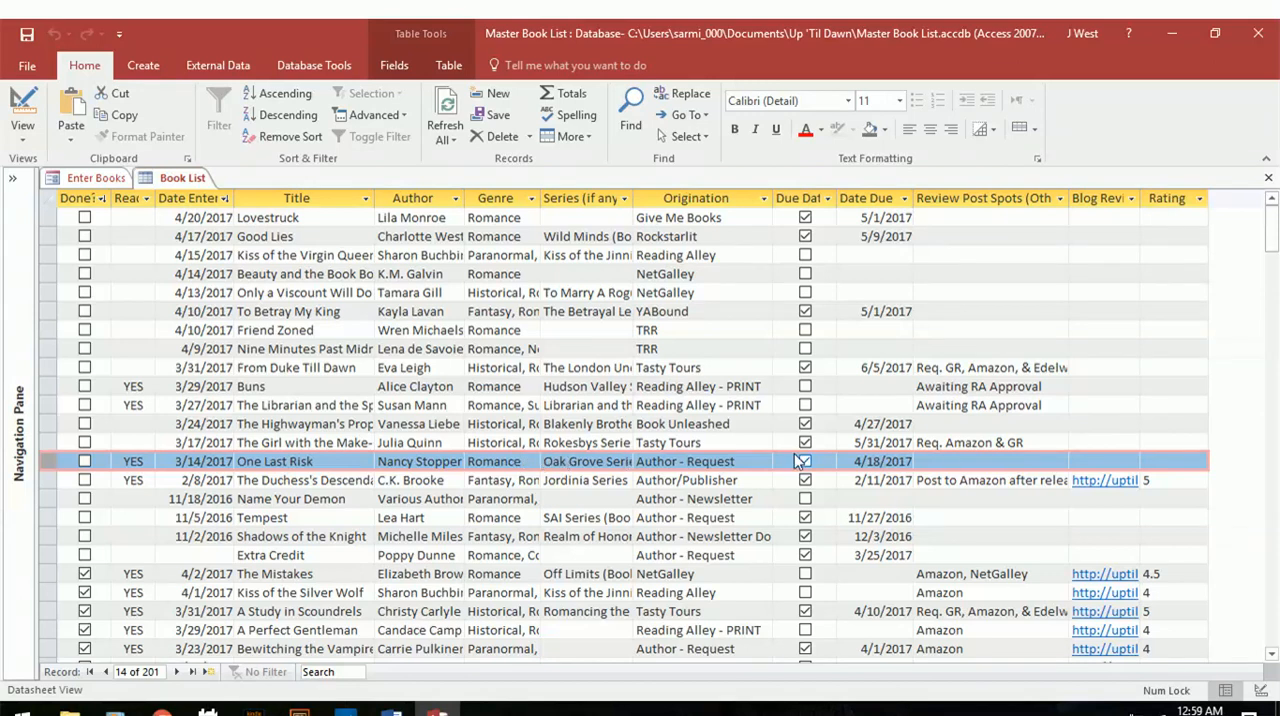
{"action": "left_click", "coordinate": [1032, 461]}
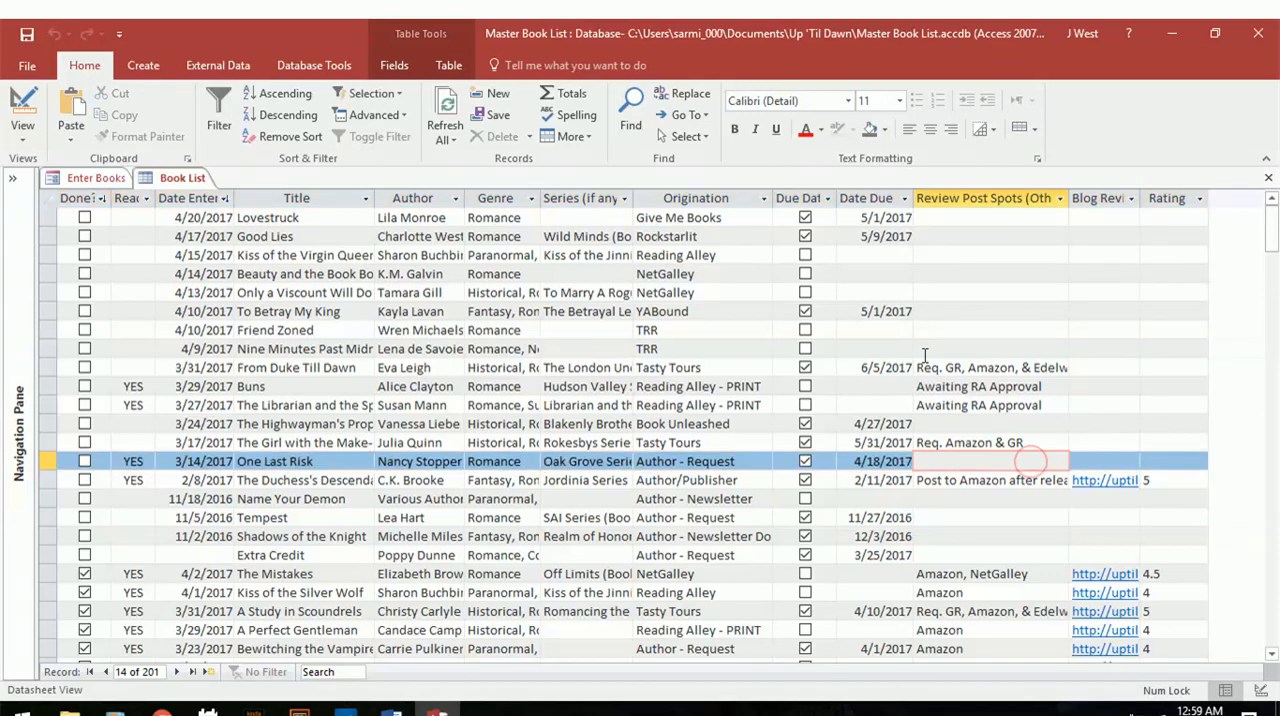
{"action": "type", "text": "Amazon"}
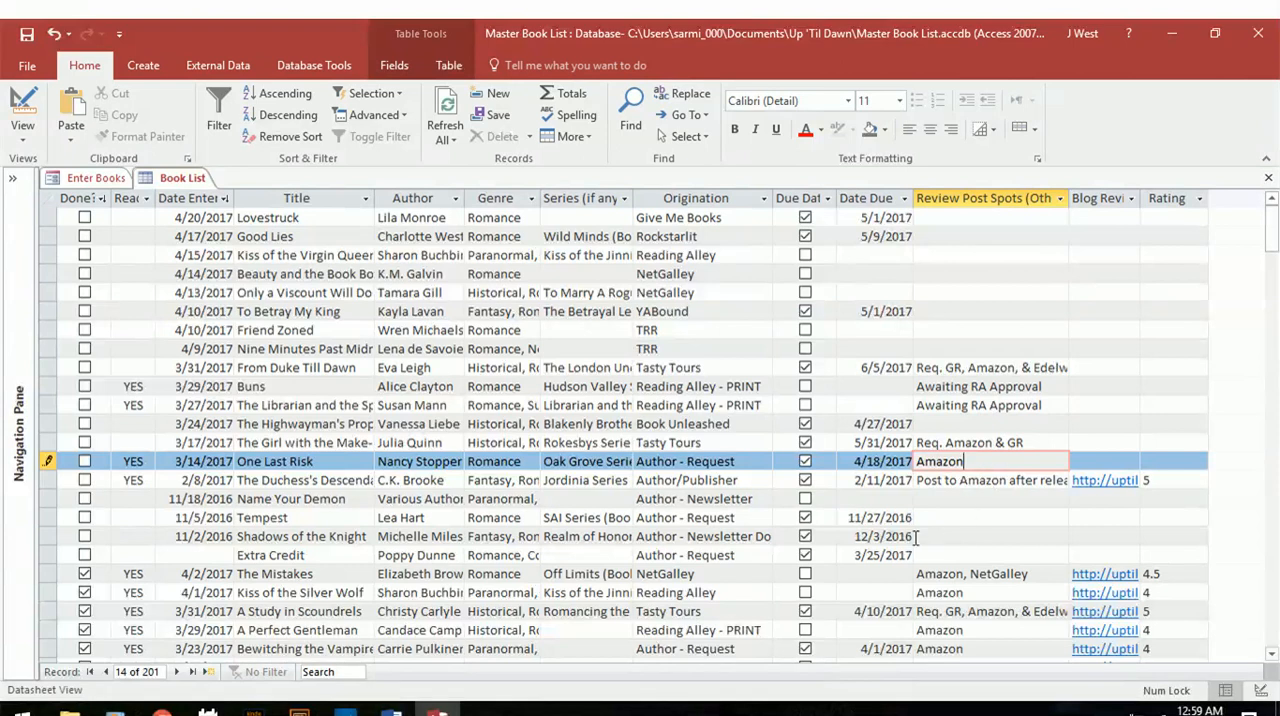
{"action": "key", "text": "Tab"}
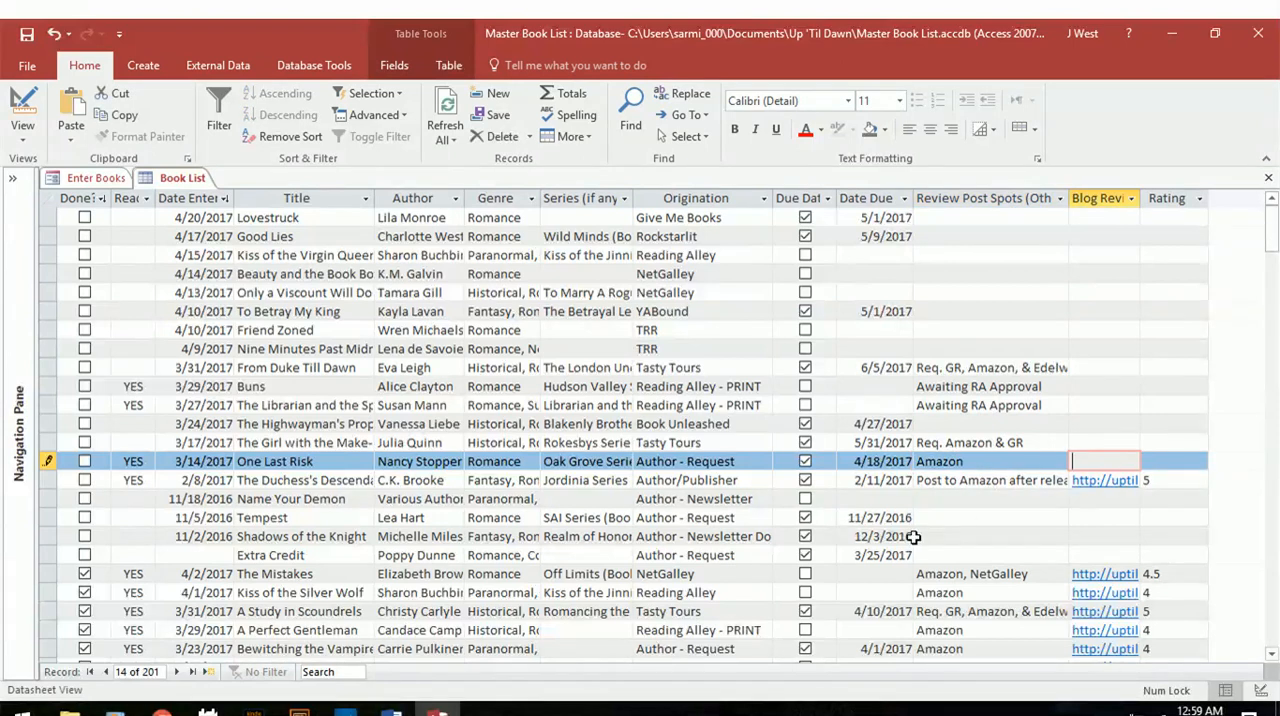
{"action": "key", "text": "ctrl+v"}
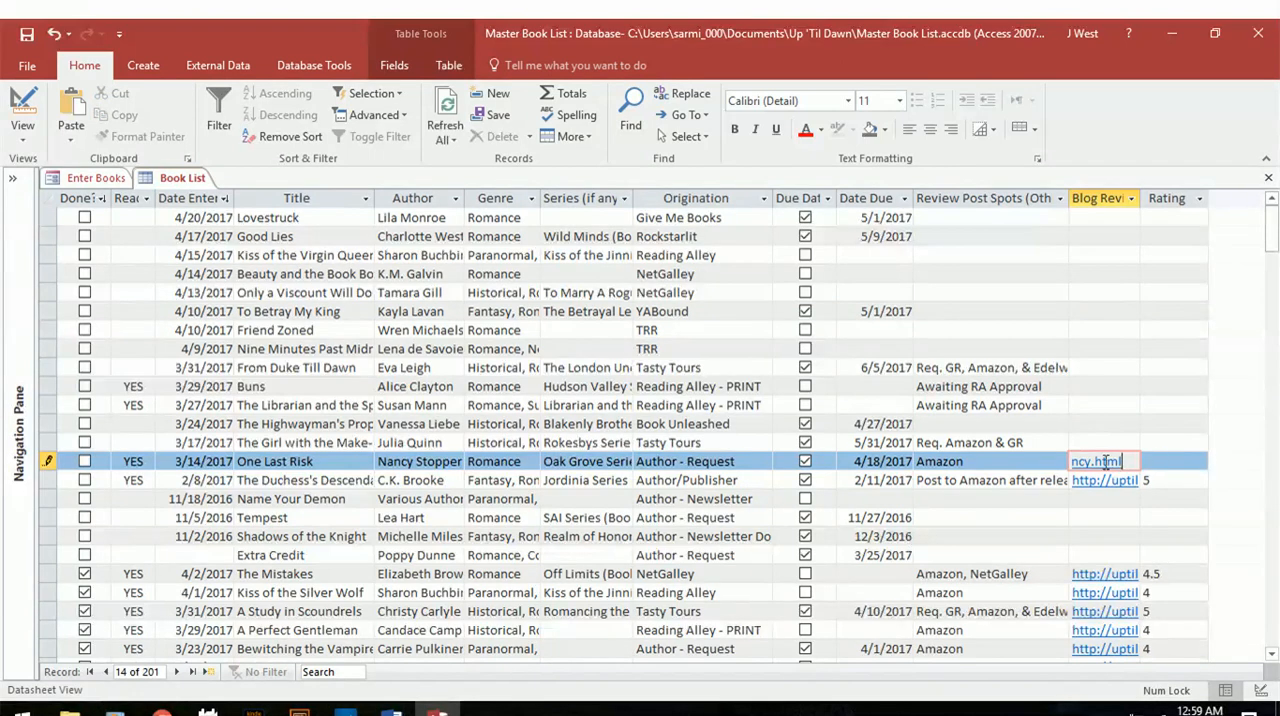
{"action": "key", "text": "Tab"}
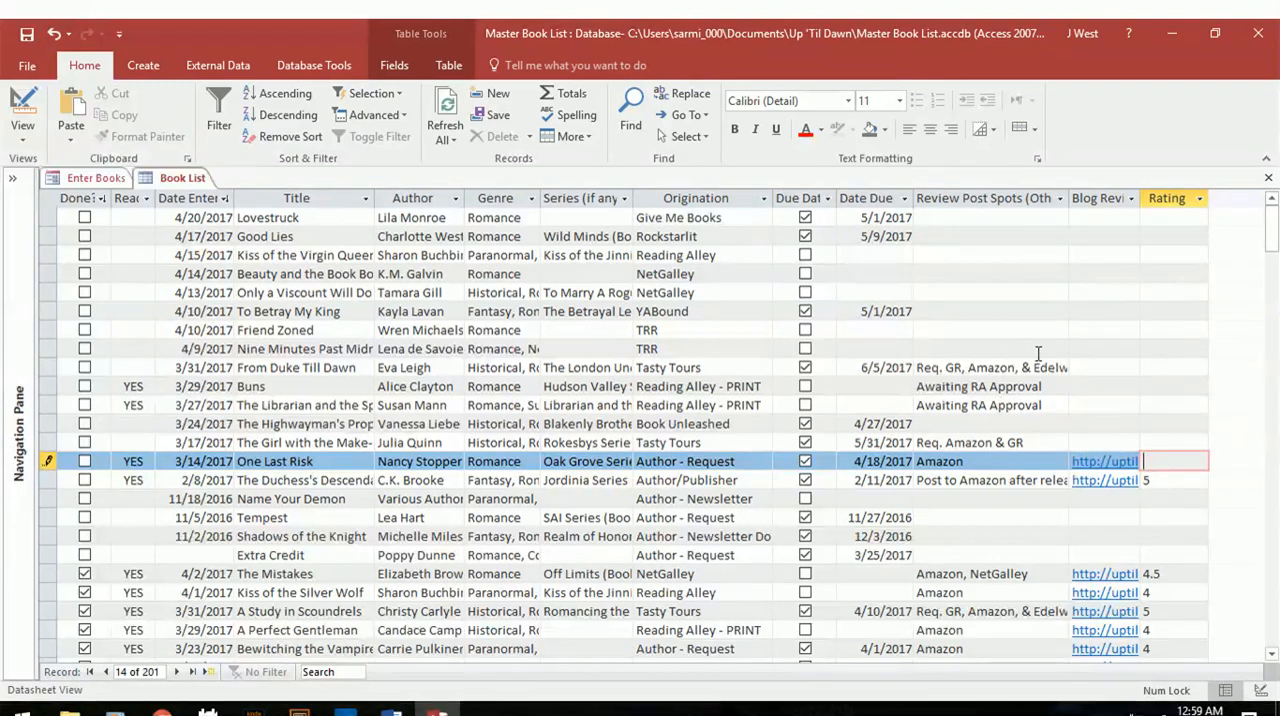
{"action": "type", "text": "3.5"}
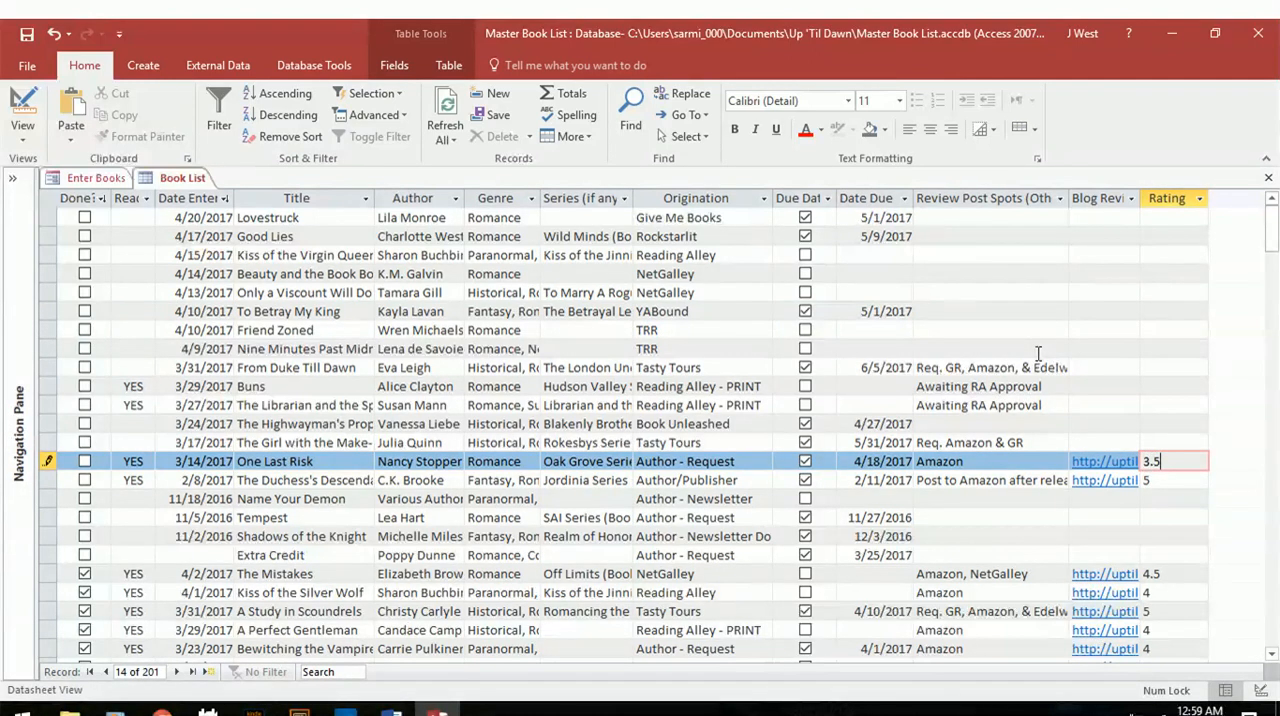
{"action": "key", "text": "Tab"}
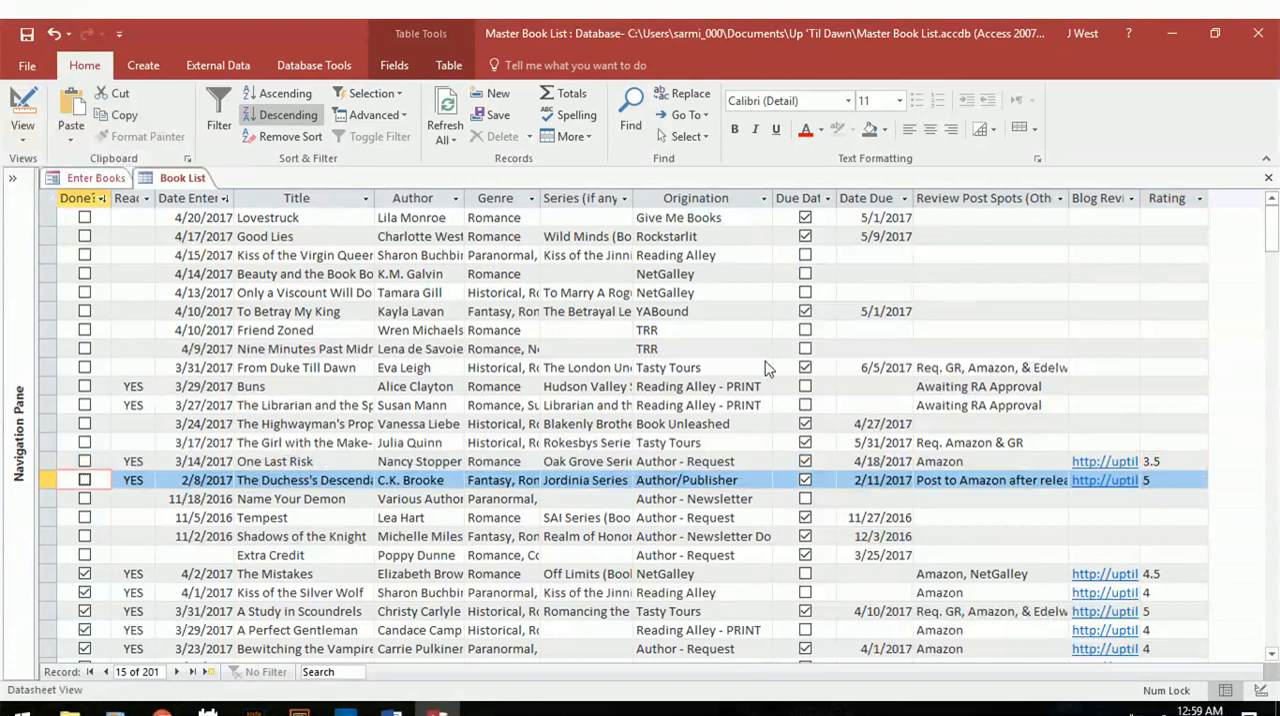
{"action": "left_click", "coordinate": [261, 461]}
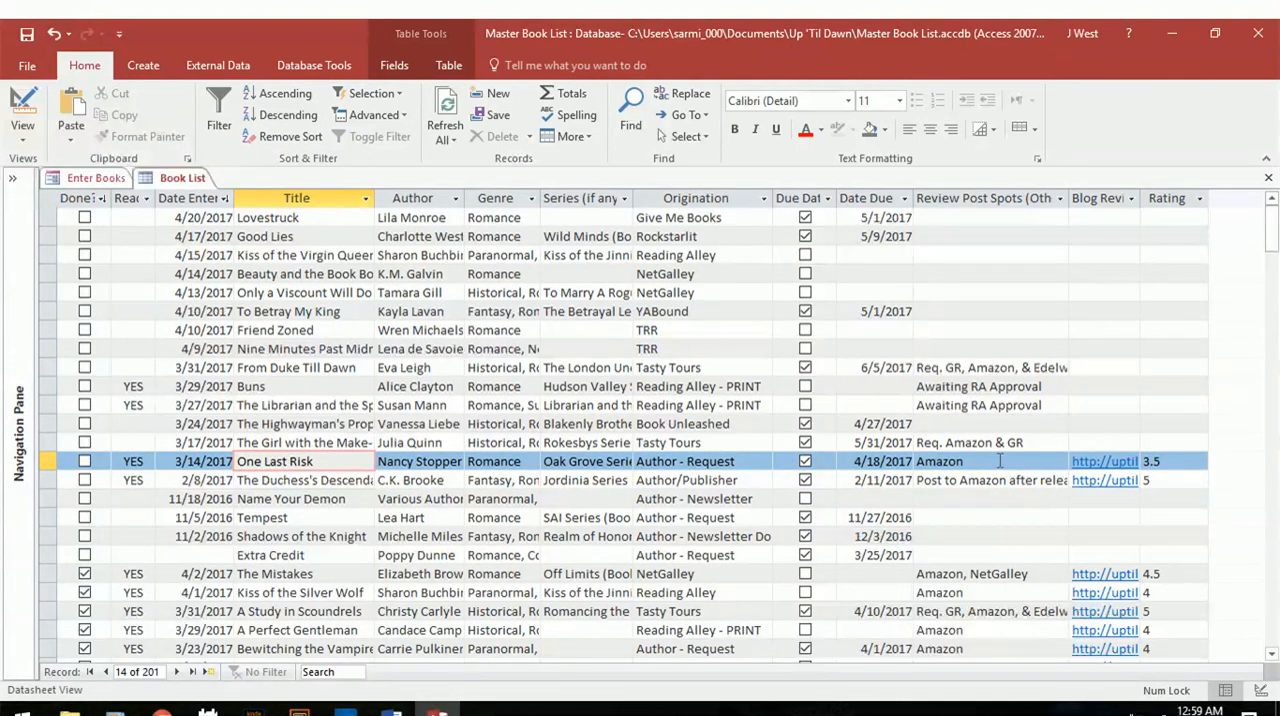
Mark One Last Risk as done and look through the completed books below it in the Book List table.
{"action": "left_click", "coordinate": [84, 462]}
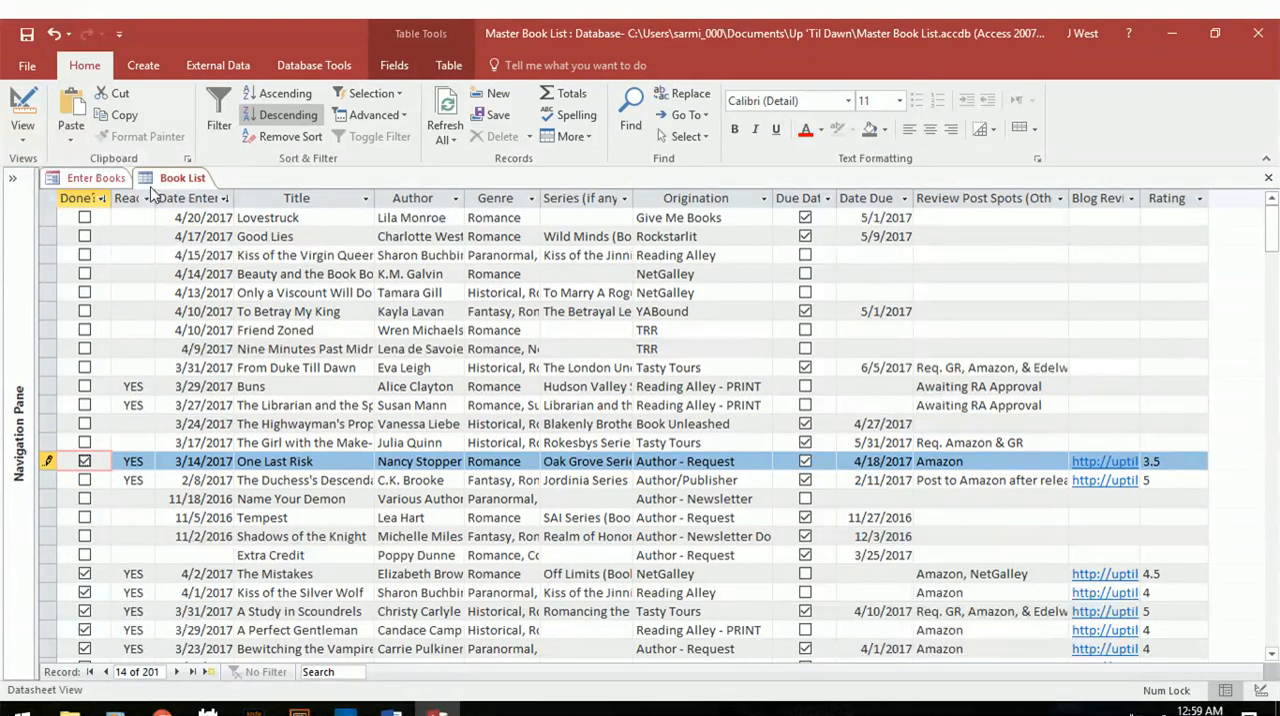
{"action": "scroll", "coordinate": [143, 314], "scroll_direction": "down", "scroll_amount": 3}
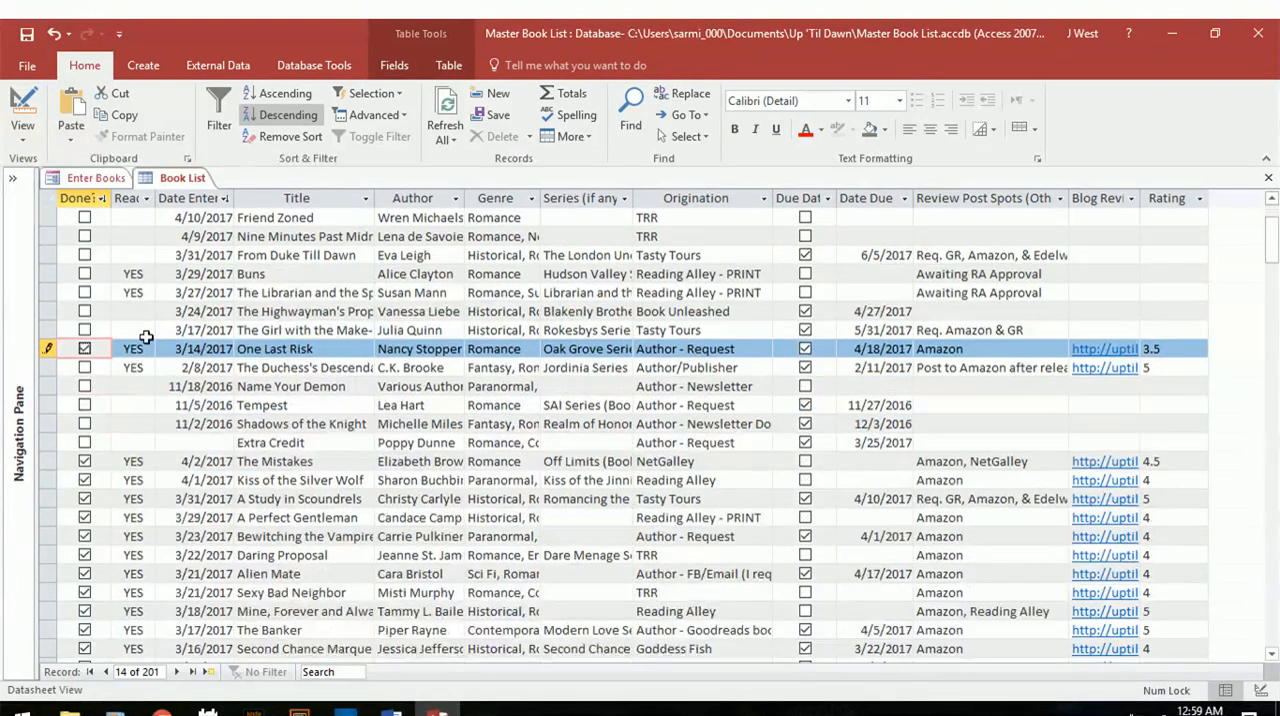
{"action": "scroll", "coordinate": [120, 415], "scroll_direction": "down", "scroll_amount": 1}
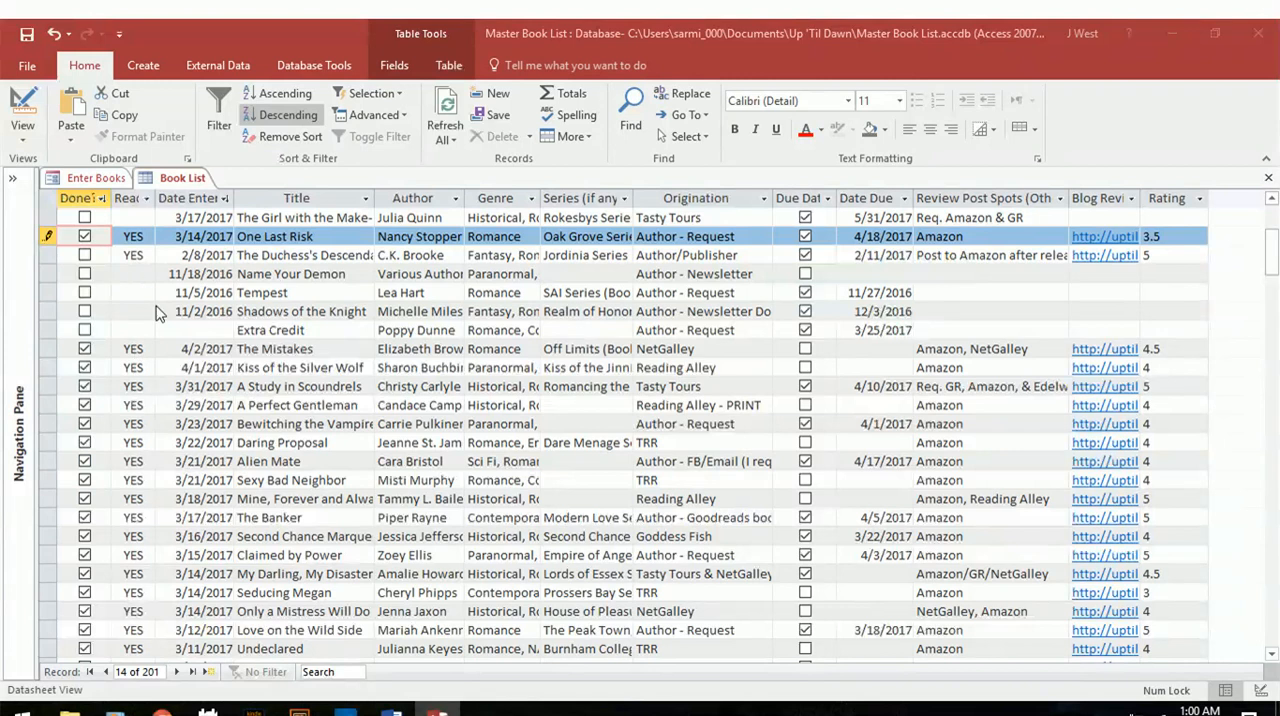
{"action": "left_click_drag", "start_coordinate": [1270, 250], "coordinate": [1266, 238]}
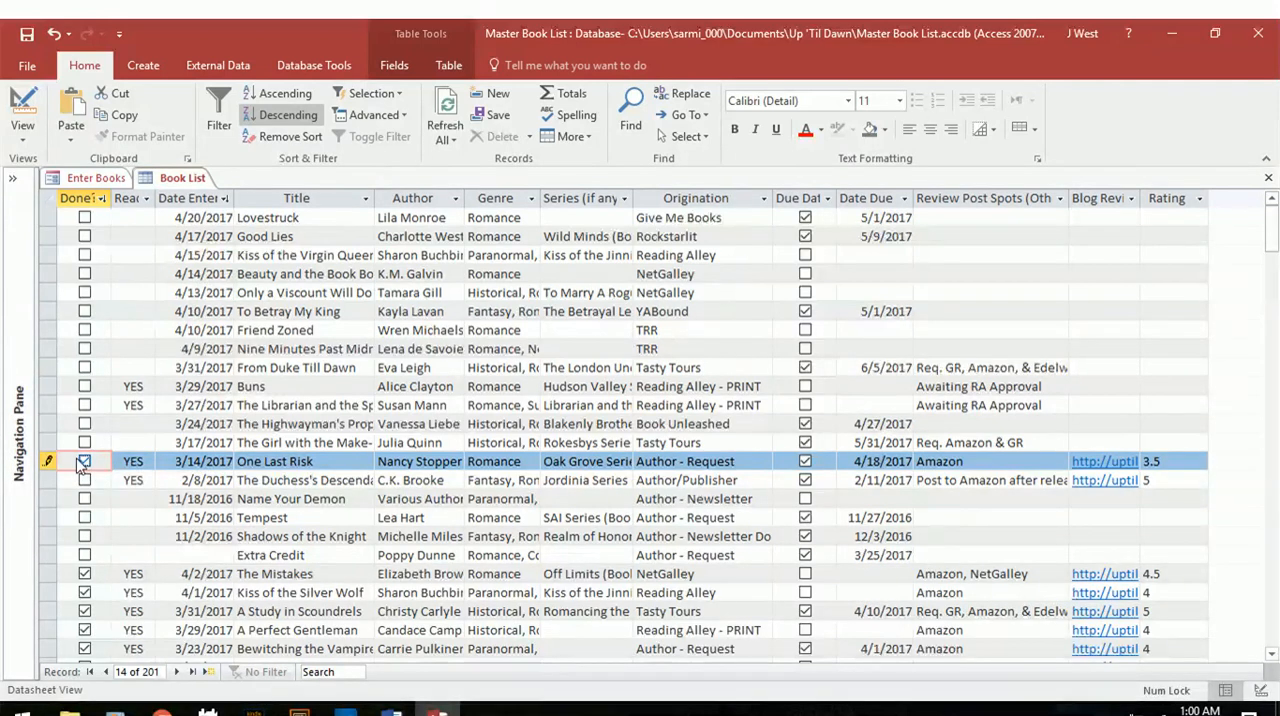
Close and reopen the Book List table to refresh its sort order, then collapse the object list.
{"action": "right_click", "coordinate": [172, 180]}
{"action": "left_click", "coordinate": [195, 222]}
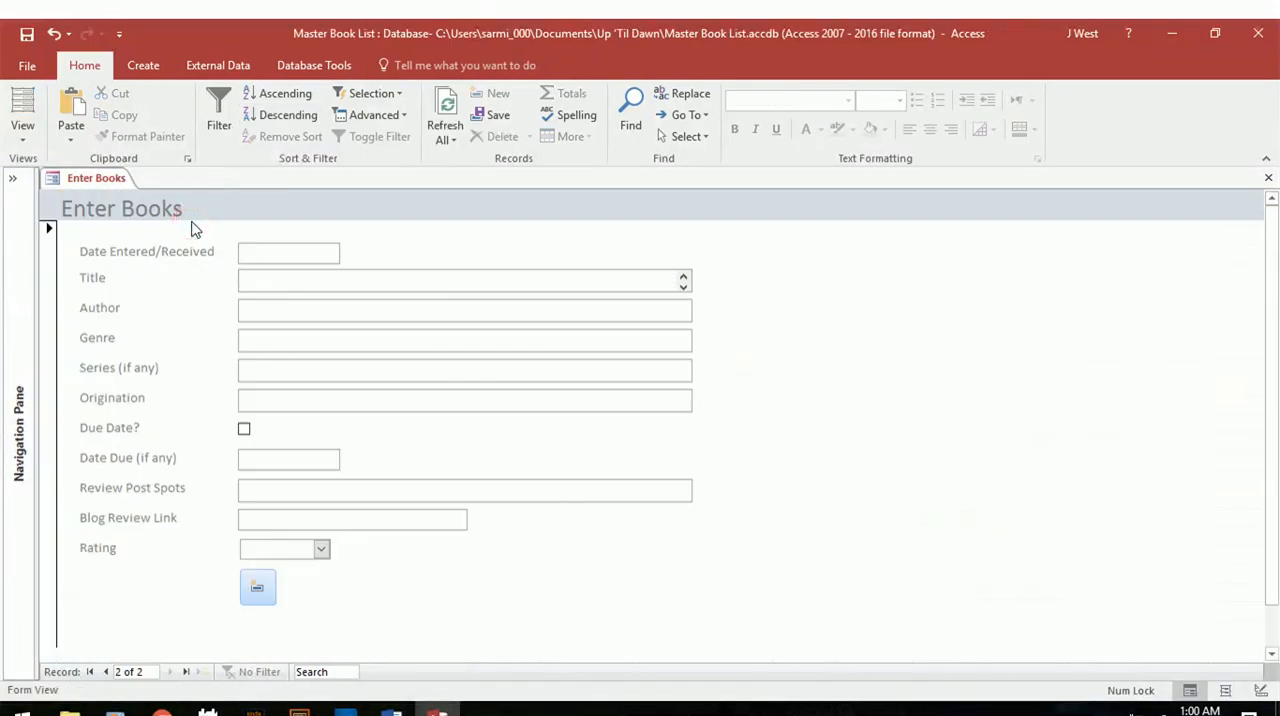
{"action": "left_click", "coordinate": [14, 186]}
{"action": "double_click", "coordinate": [84, 251]}
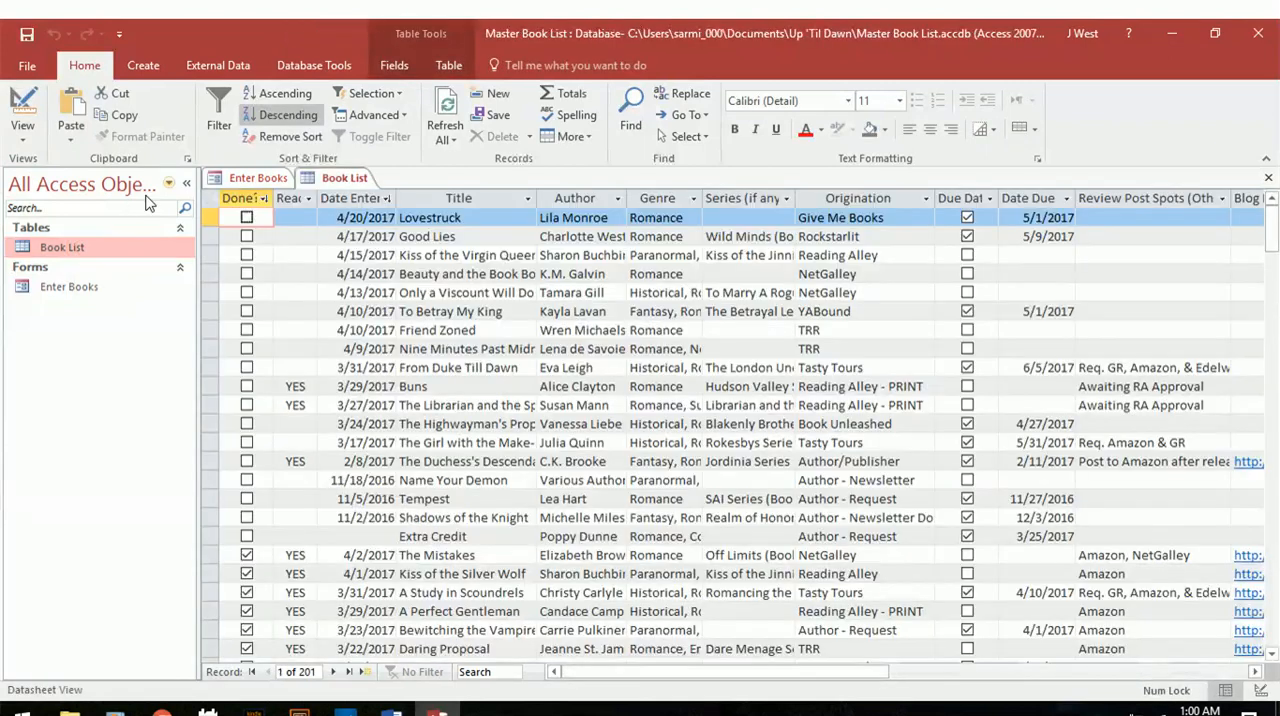
{"action": "left_click", "coordinate": [186, 183]}
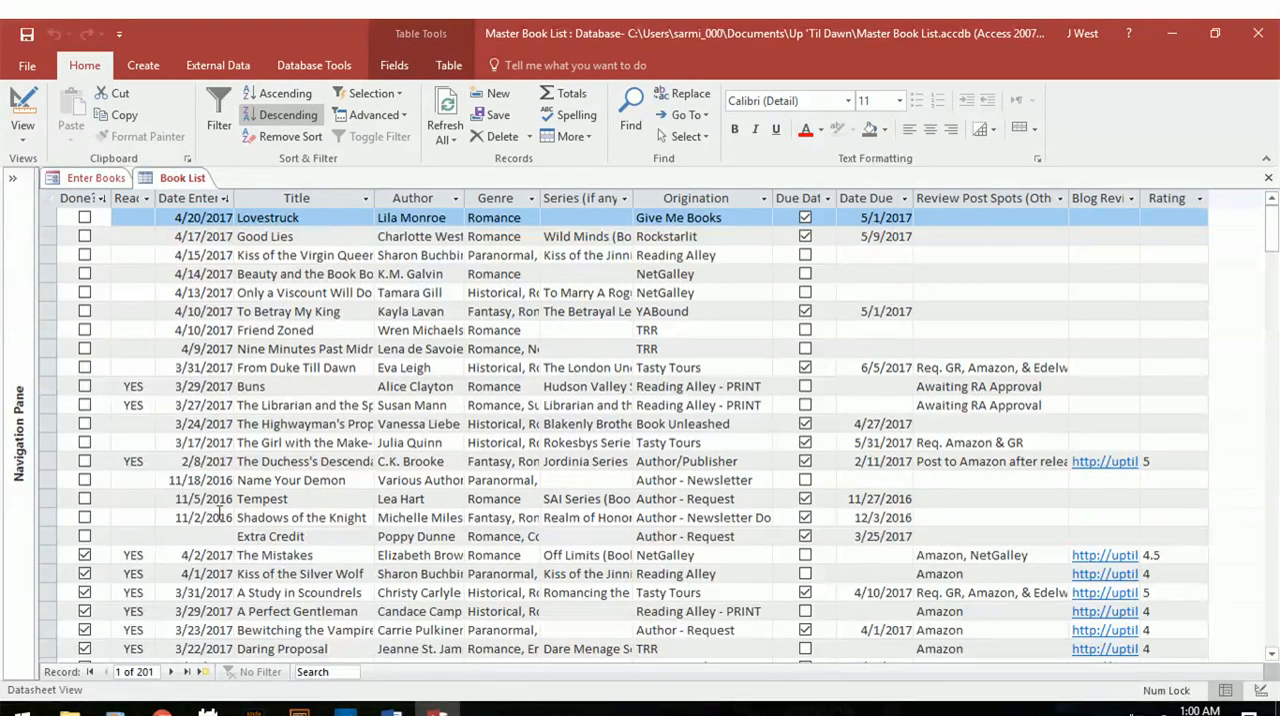
Locate the One Last Risk row among the completed books and compare it with the unfinished entries.
{"action": "left_click_drag", "start_coordinate": [1274, 232], "coordinate": [1274, 249]}
{"action": "left_click", "coordinate": [49, 517]}
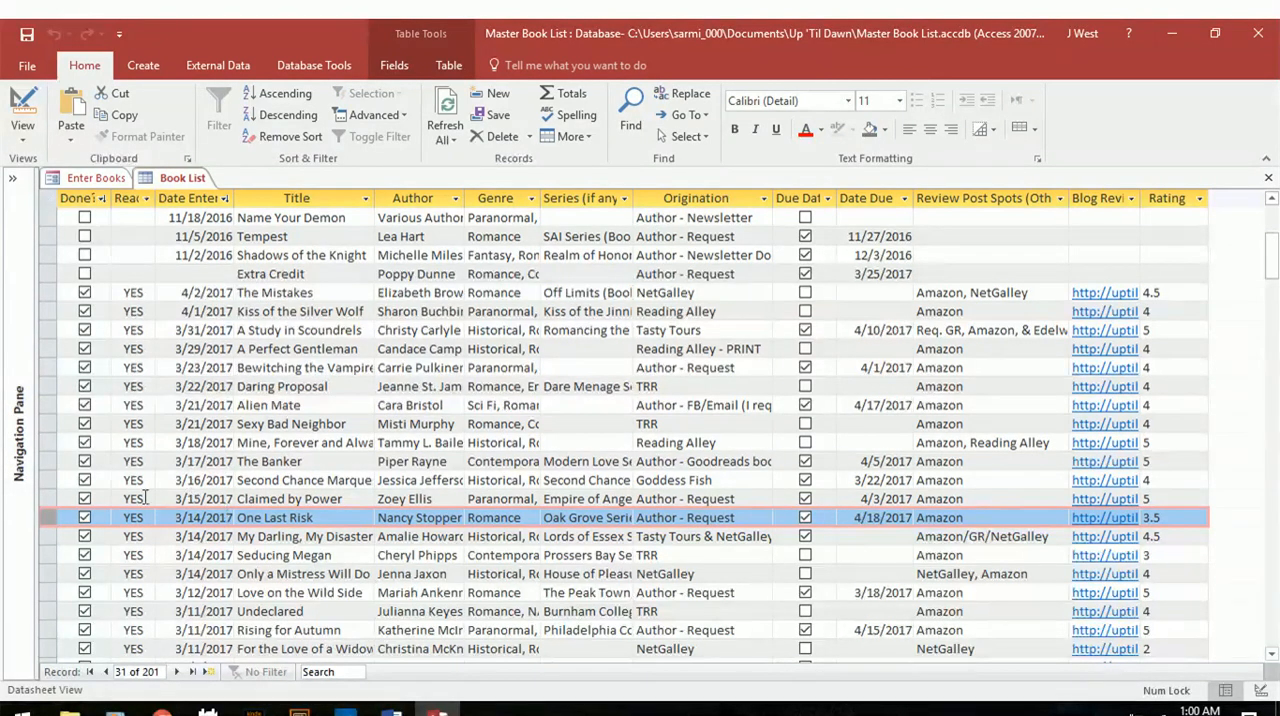
{"action": "left_click", "coordinate": [305, 424]}
{"action": "scroll", "coordinate": [307, 425], "scroll_direction": "up", "scroll_amount": 5}
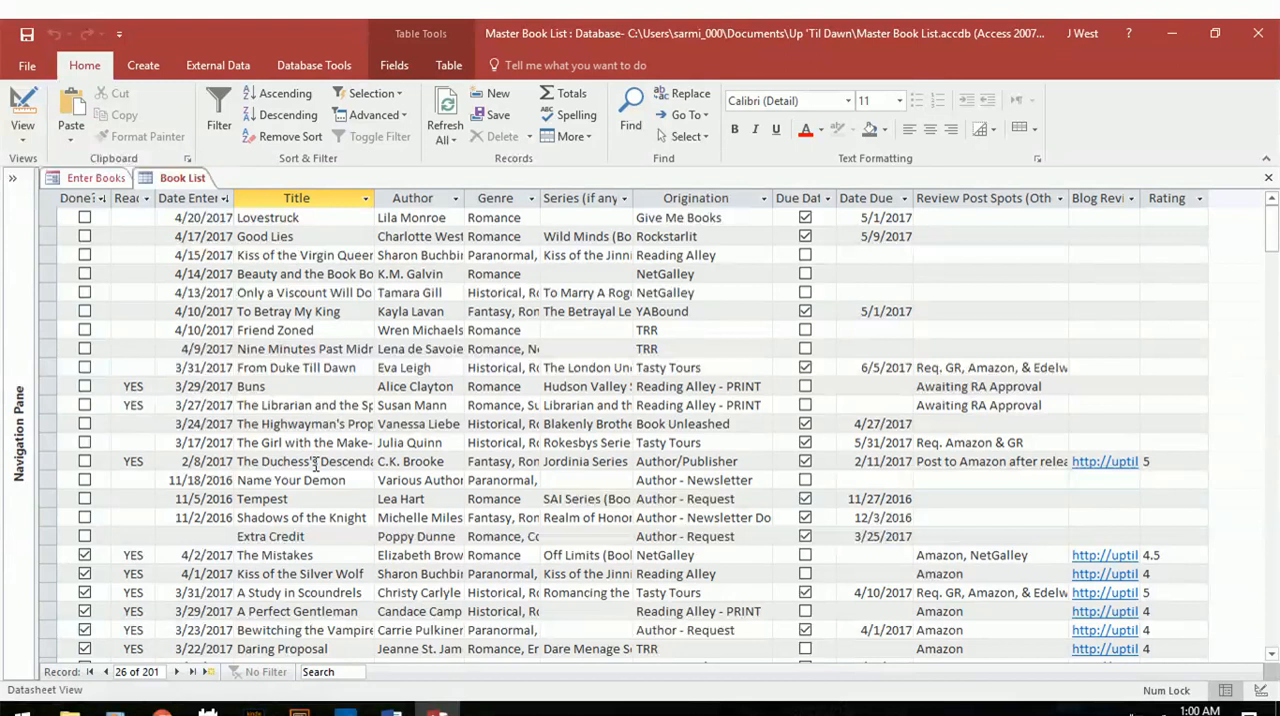
{"action": "scroll", "coordinate": [315, 465], "scroll_direction": "down", "scroll_amount": 7}
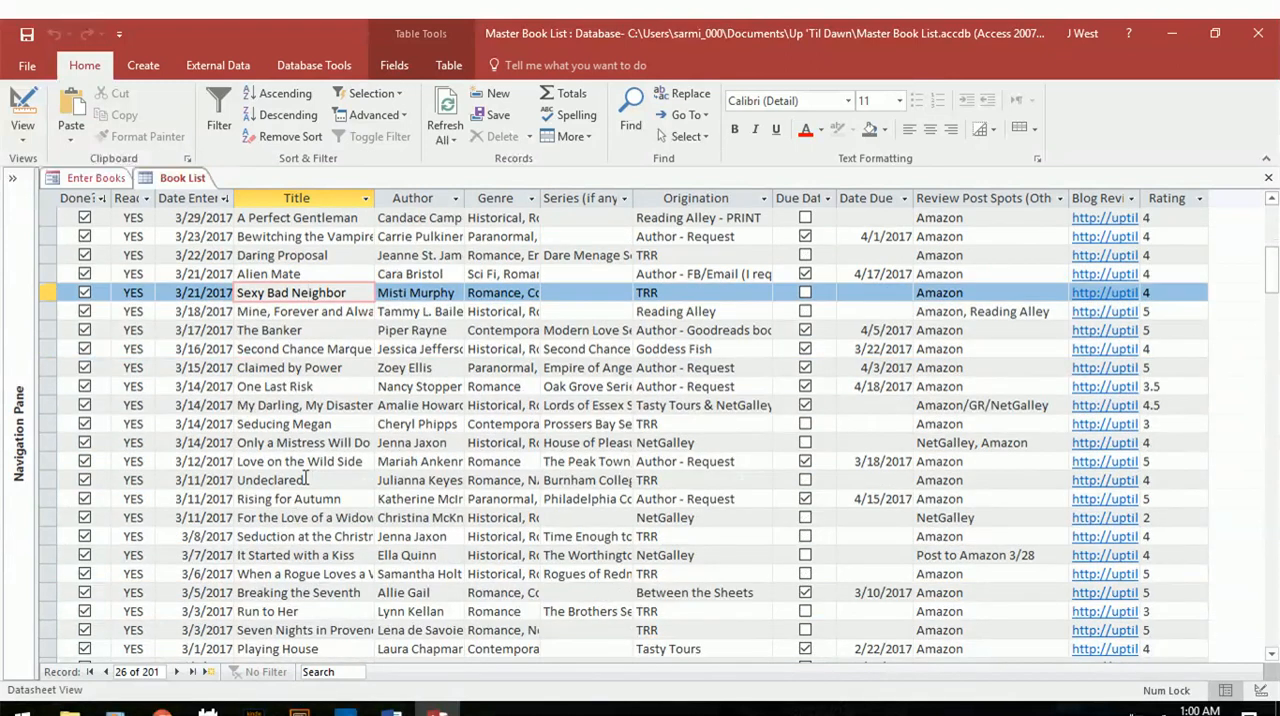
Check the Read column in the Book List table against the fields offered in the Enter Books form.
{"action": "left_click", "coordinate": [355, 423]}
{"action": "scroll", "coordinate": [340, 425], "scroll_direction": "up", "scroll_amount": 7}
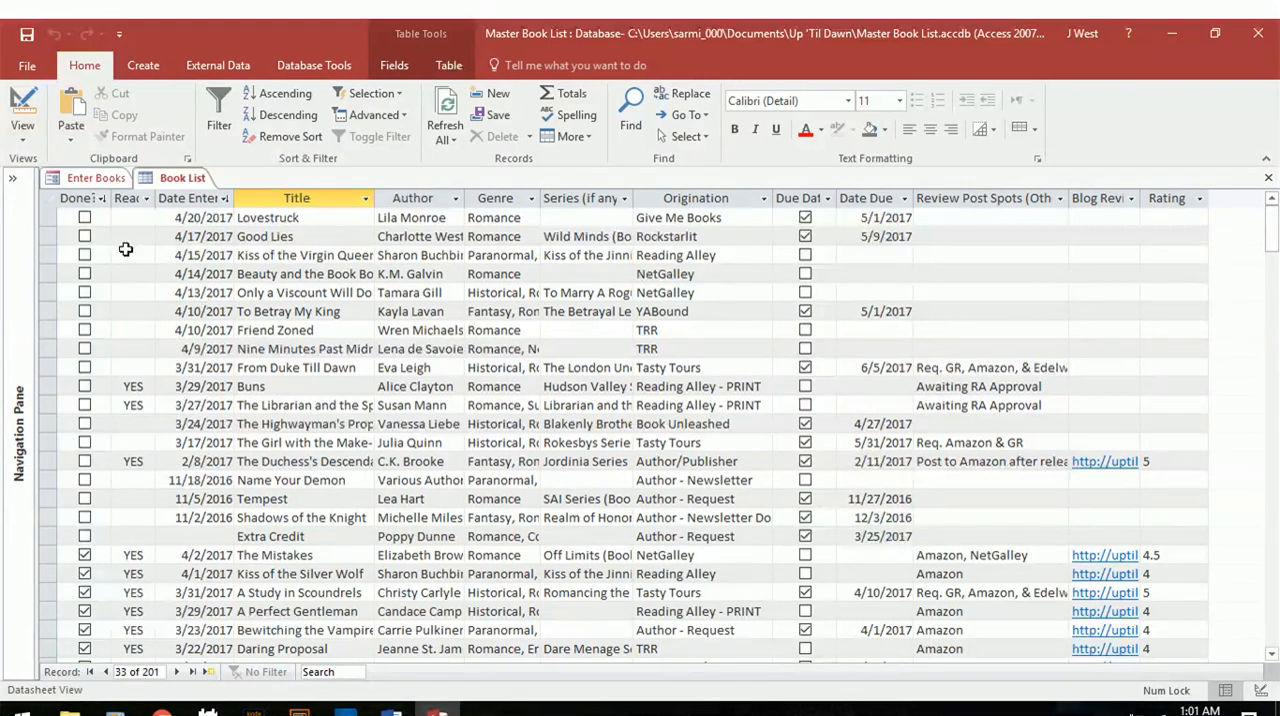
{"action": "left_click", "coordinate": [128, 198]}
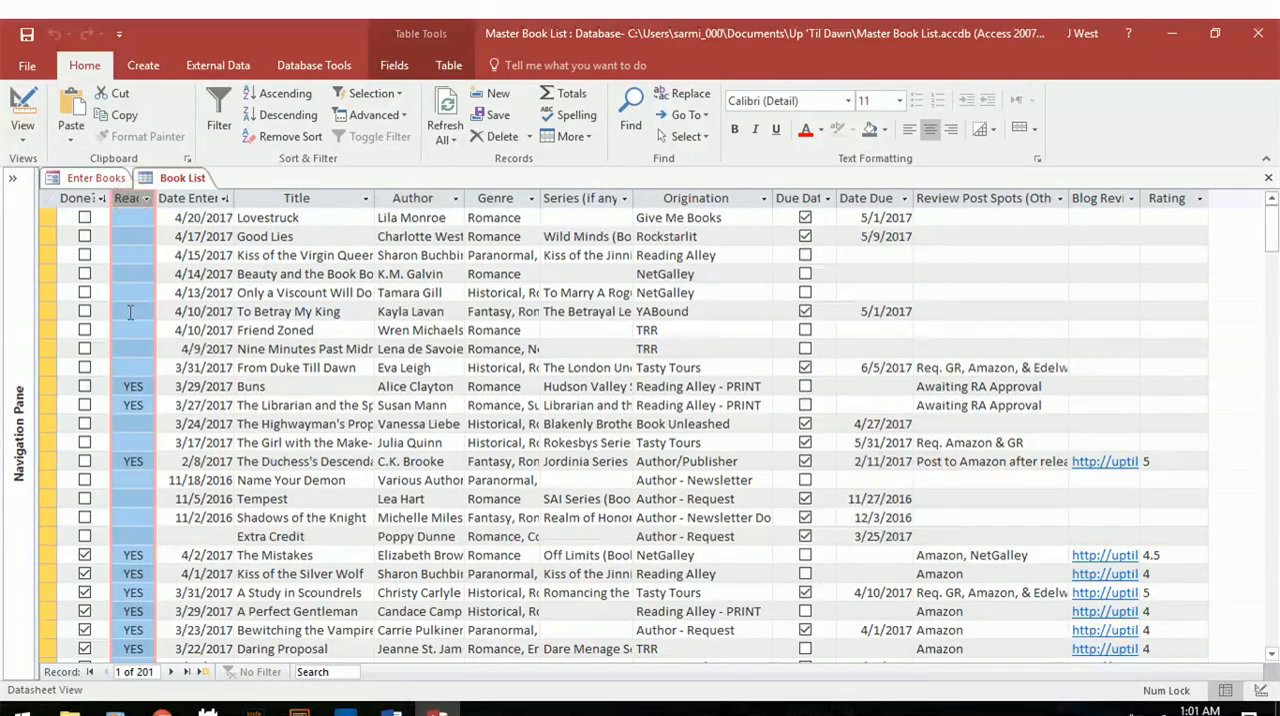
{"action": "left_click", "coordinate": [96, 178]}
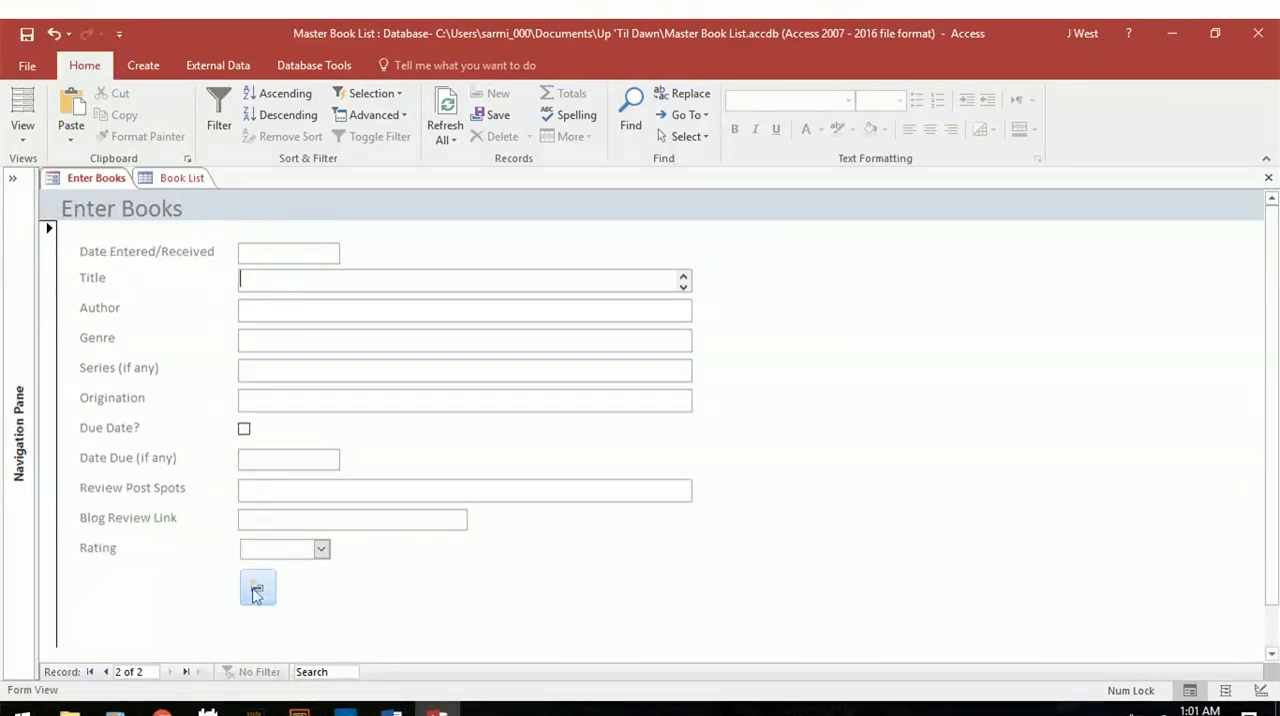
{"action": "left_click", "coordinate": [182, 177]}
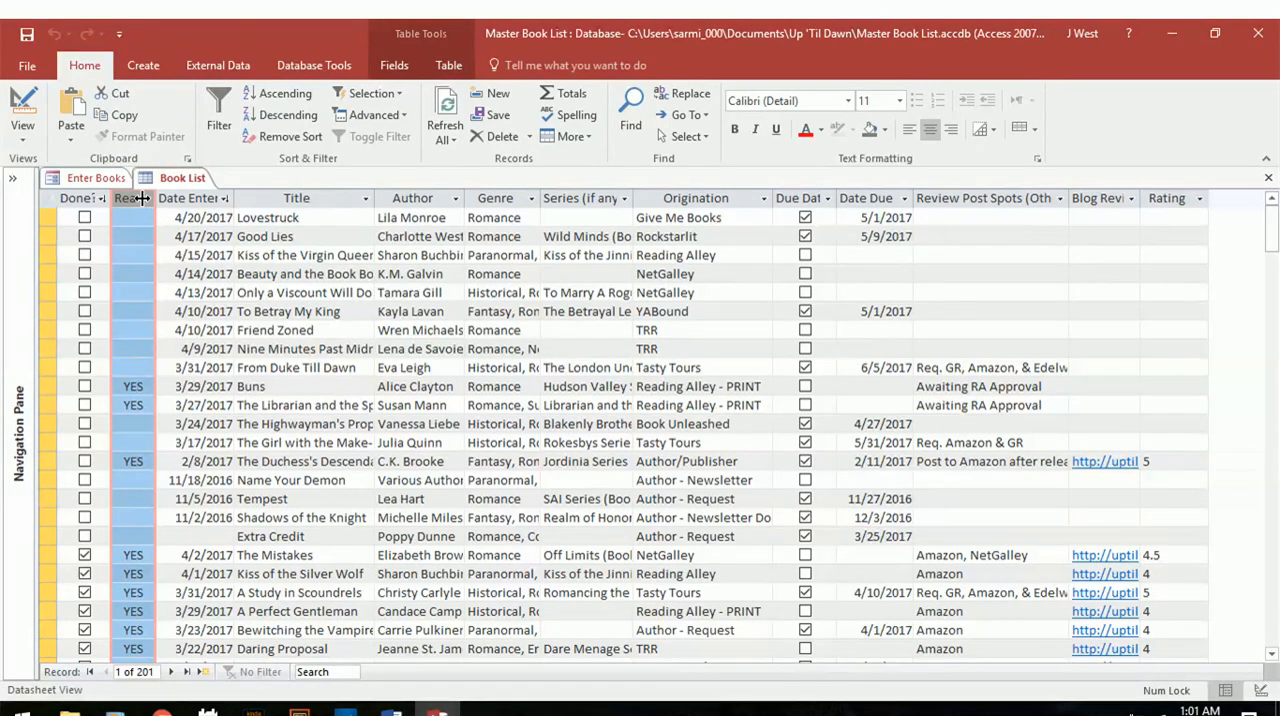
{"action": "left_click", "coordinate": [175, 424]}
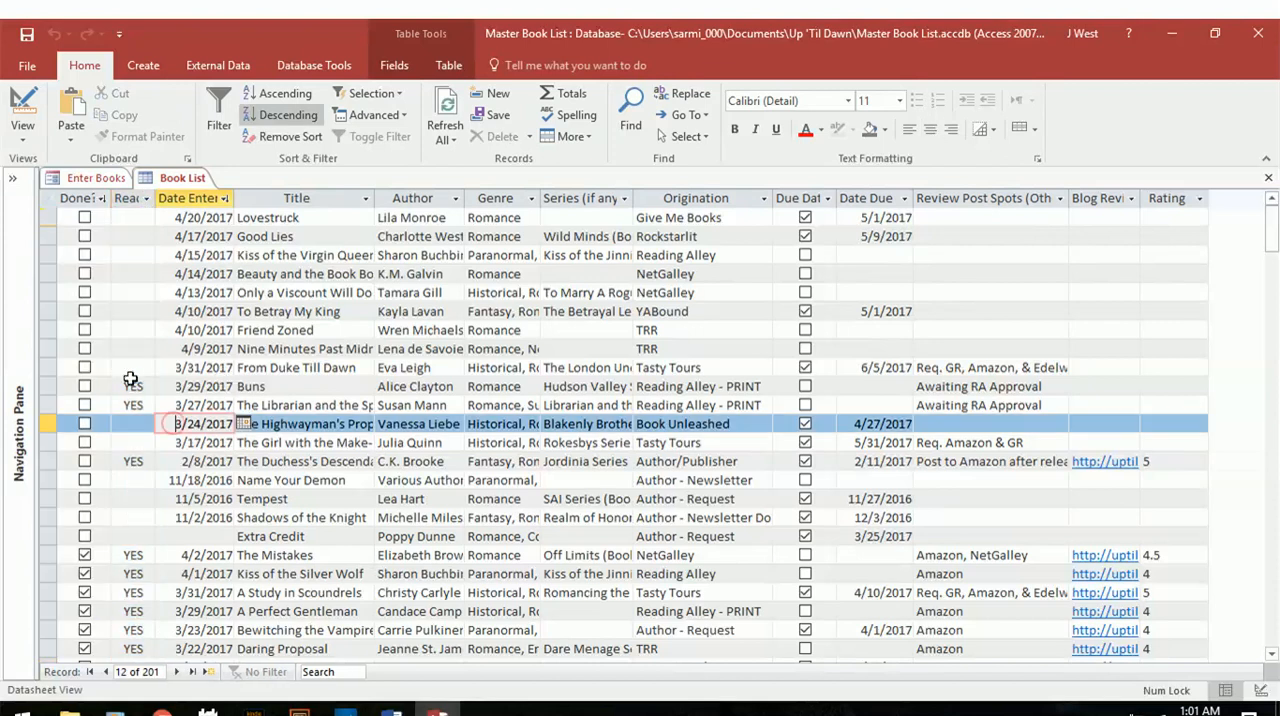
Examine the Read status, due date and review post spot note in the Buns row of the Book List table.
{"action": "left_click", "coordinate": [133, 386]}
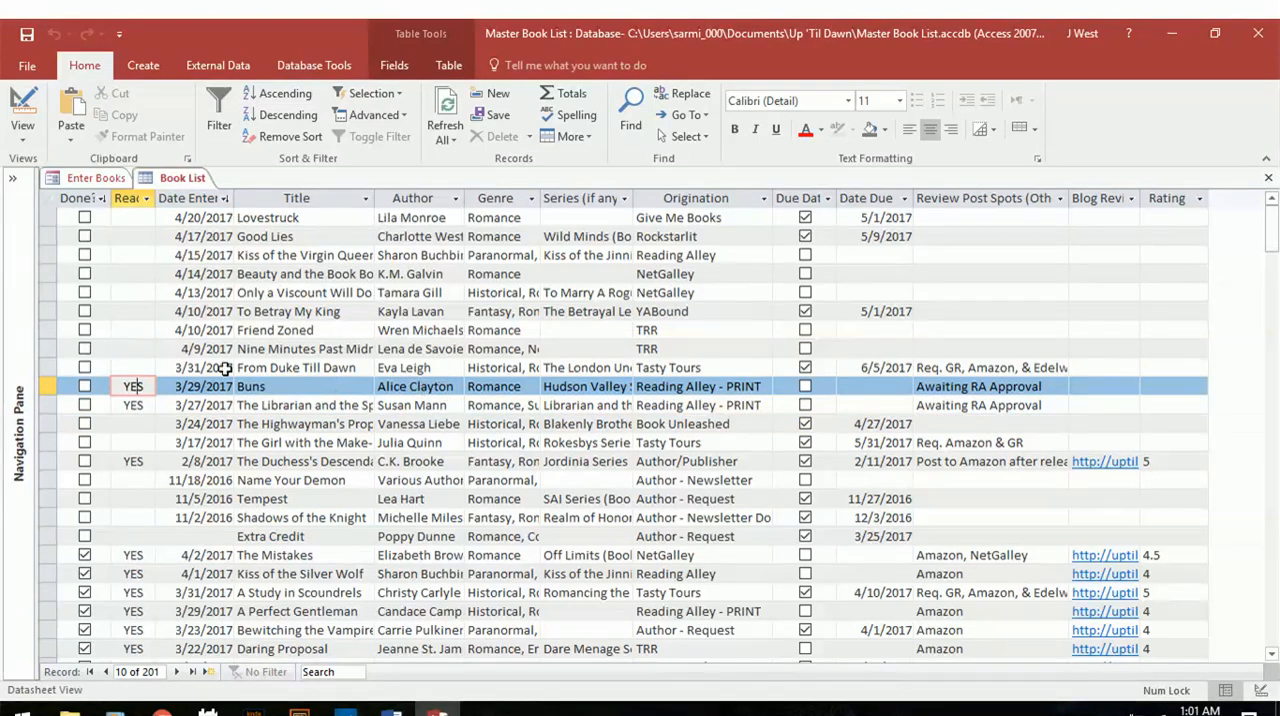
{"action": "left_click", "coordinate": [918, 386]}
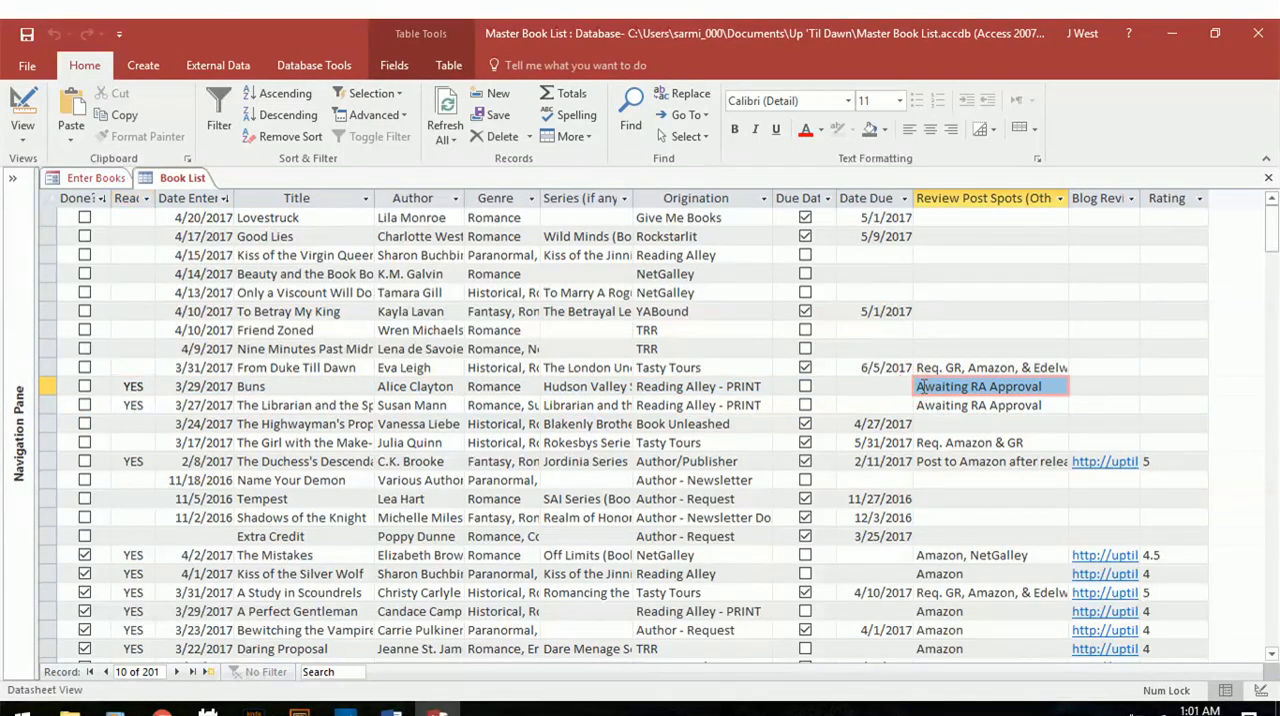
{"action": "left_click_drag", "start_coordinate": [918, 386], "coordinate": [1047, 386]}
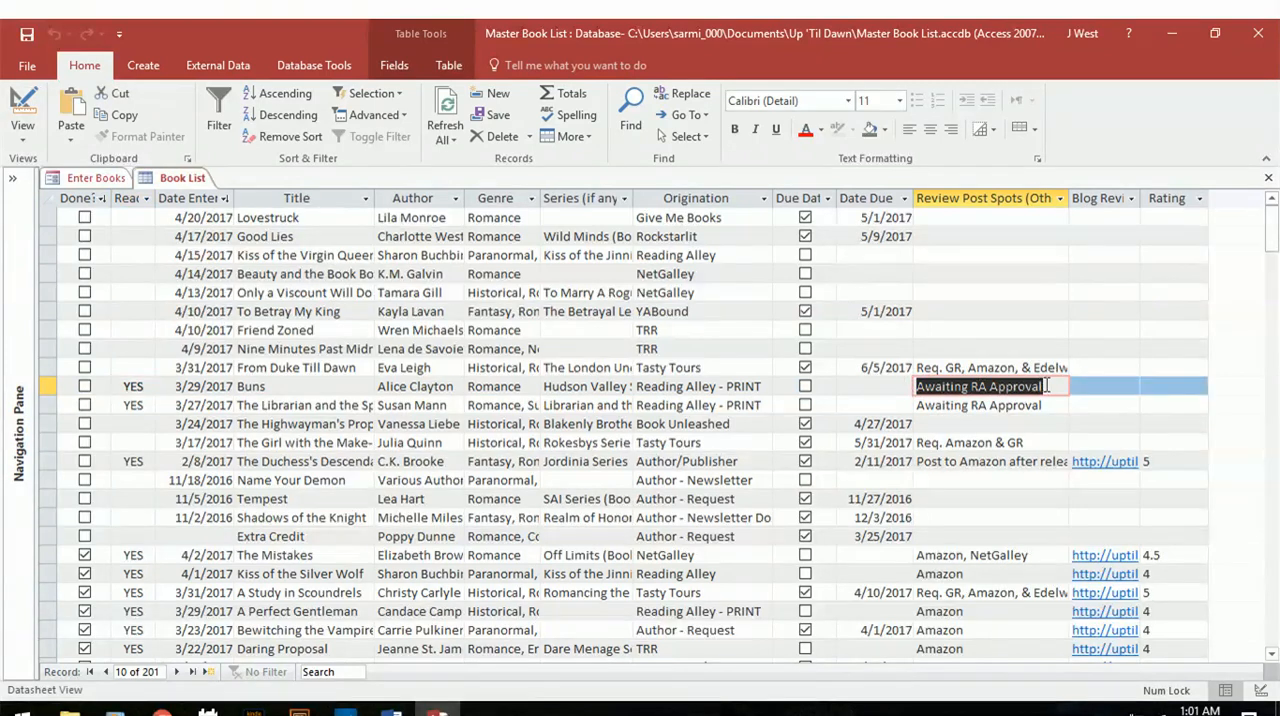
{"action": "left_click", "coordinate": [856, 386]}
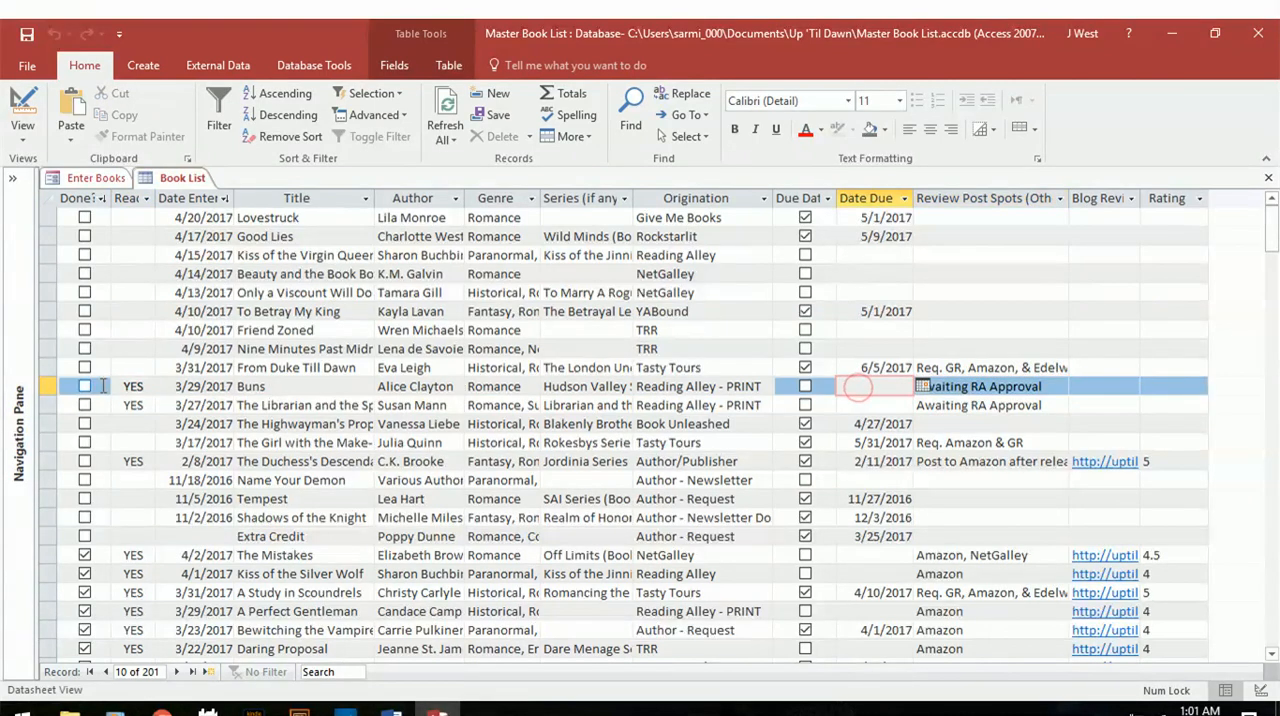
{"action": "left_click", "coordinate": [287, 387]}
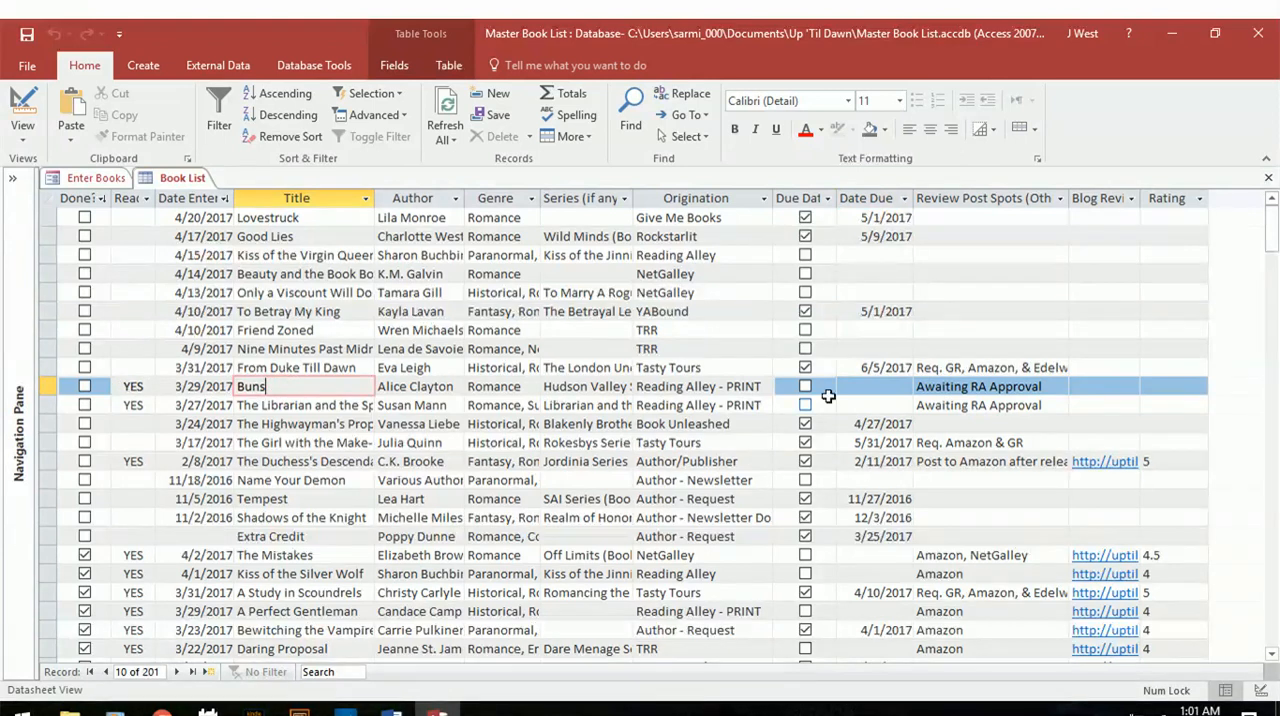
{"action": "left_click_drag", "start_coordinate": [1056, 382], "coordinate": [916, 386]}
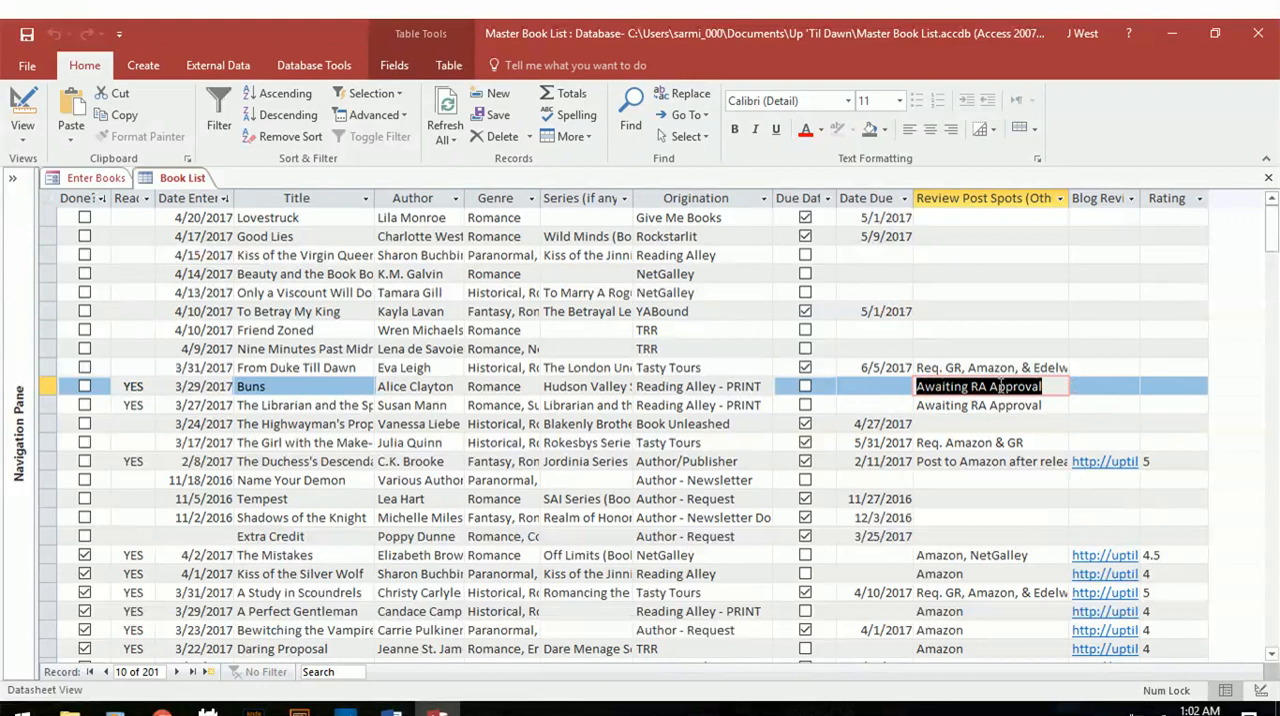
Examine the review post spot note for The Duchess's Descendants and compare it with neighbouring unfinished entries.
{"action": "left_click", "coordinate": [270, 461]}
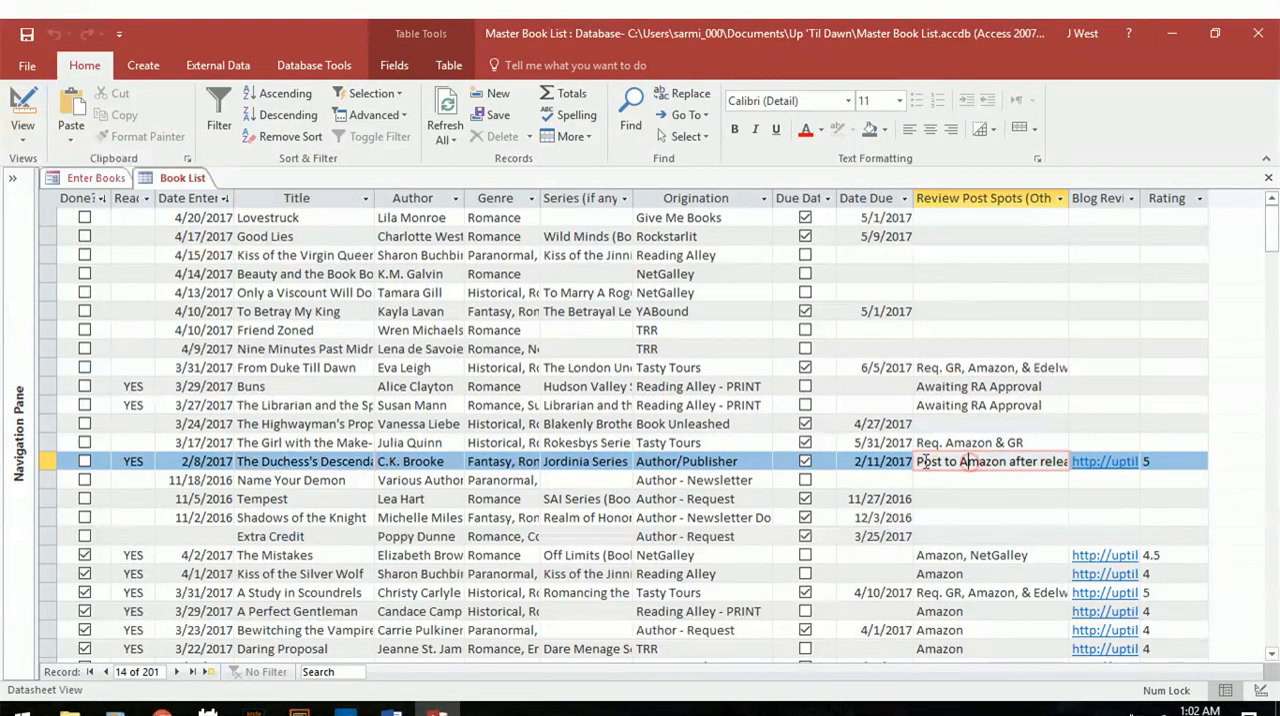
{"action": "left_click_drag", "start_coordinate": [920, 461], "coordinate": [1090, 460]}
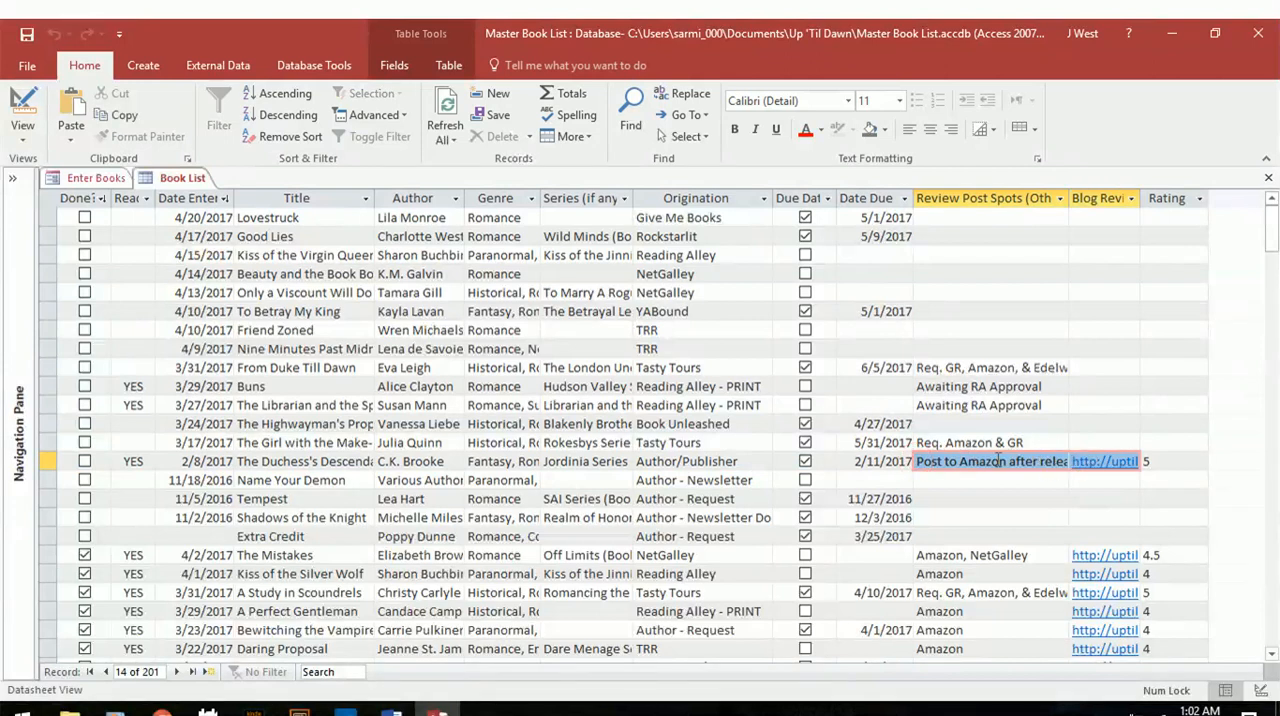
{"action": "left_click", "coordinate": [951, 479]}
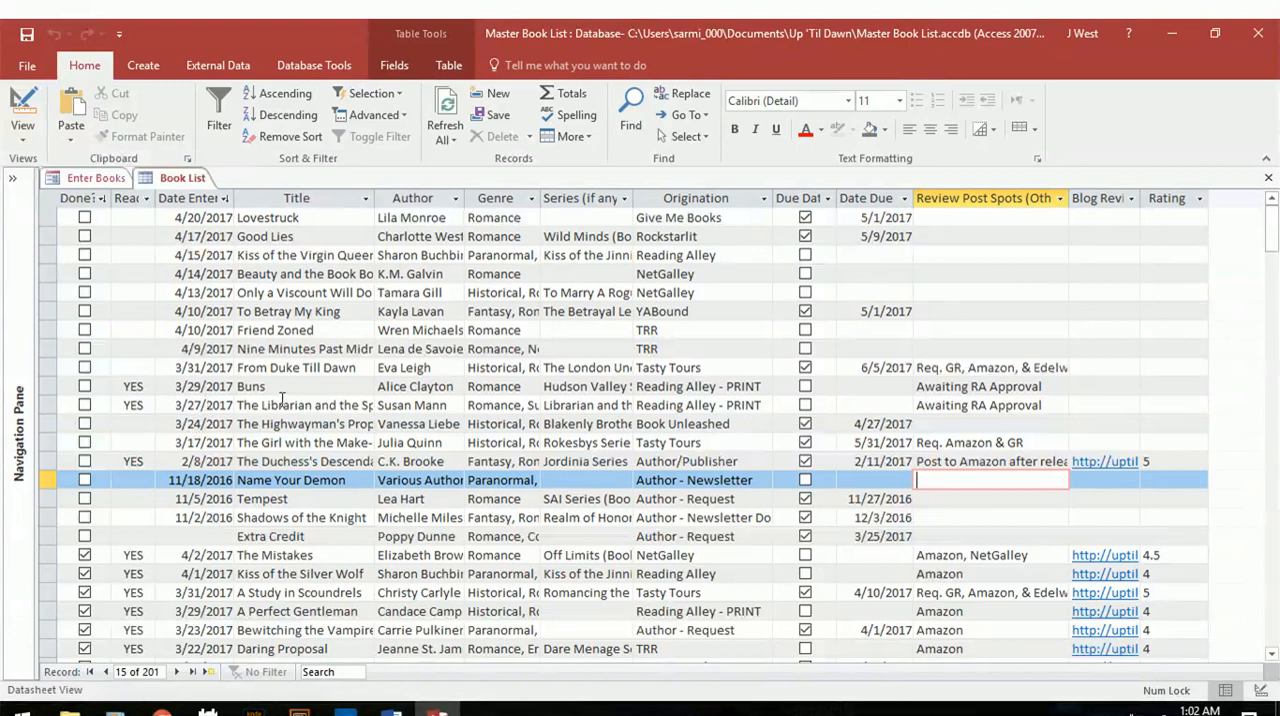
{"action": "left_click", "coordinate": [316, 384]}
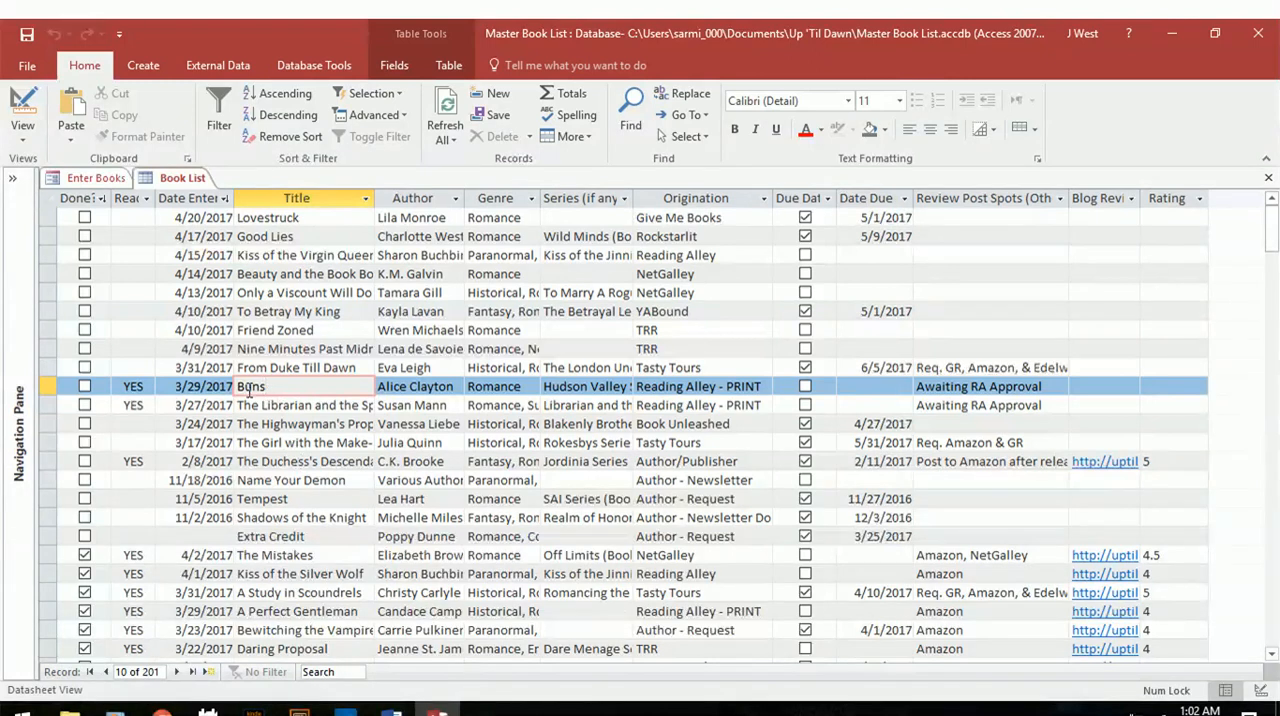
Inspect the blank Read field of Friend Zoned and look for a matching field in the Enter Books form.
{"action": "left_click", "coordinate": [128, 330]}
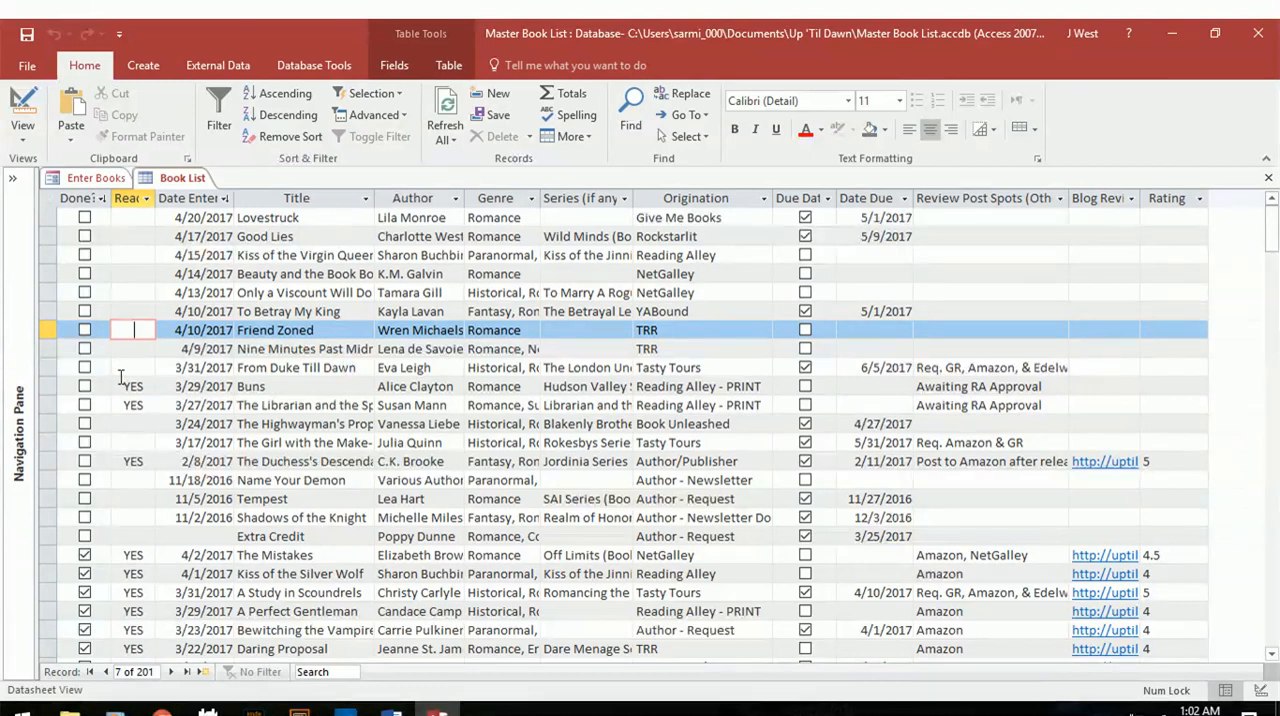
{"action": "left_click", "coordinate": [132, 198]}
{"action": "left_click", "coordinate": [96, 178]}
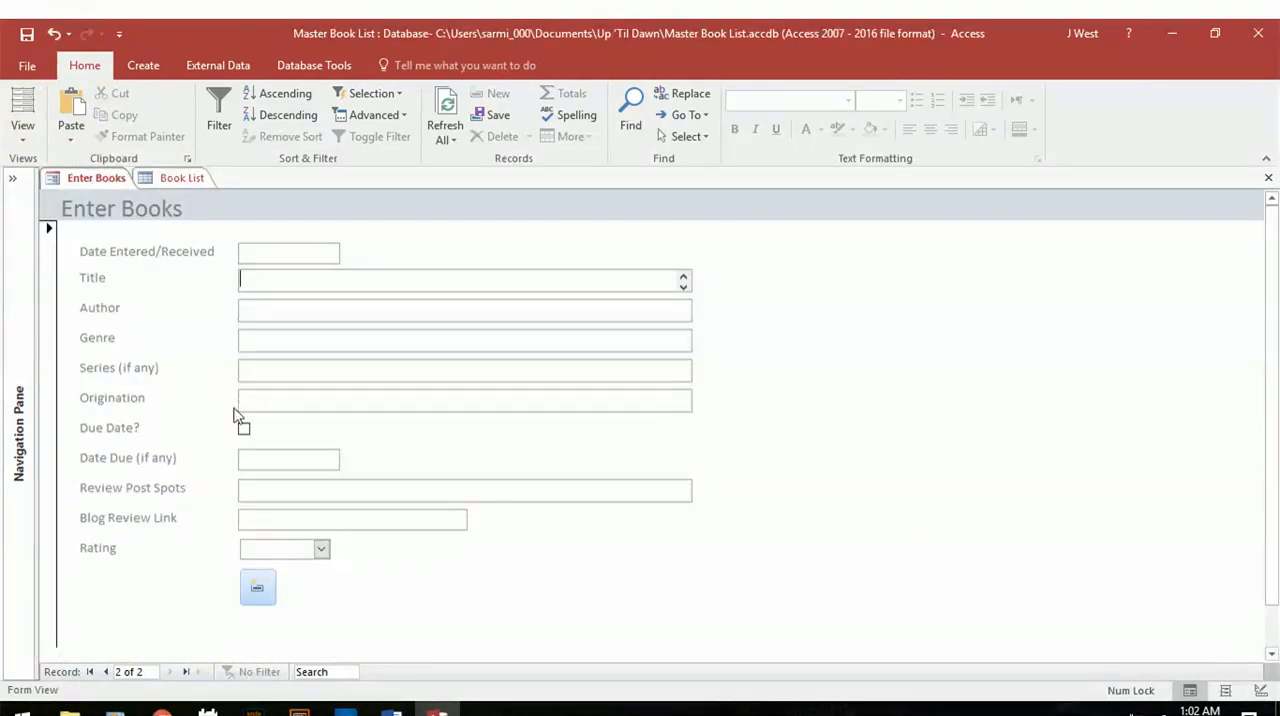
{"action": "left_click", "coordinate": [180, 178]}
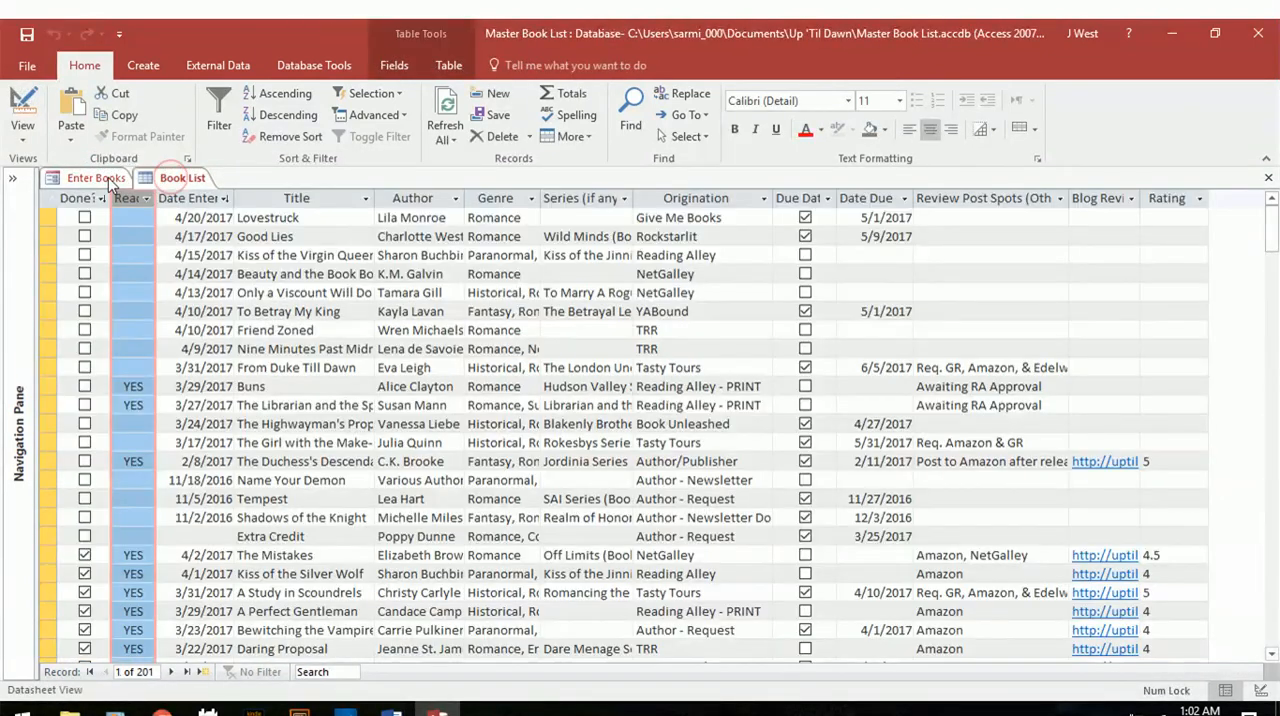
{"action": "left_click", "coordinate": [322, 330]}
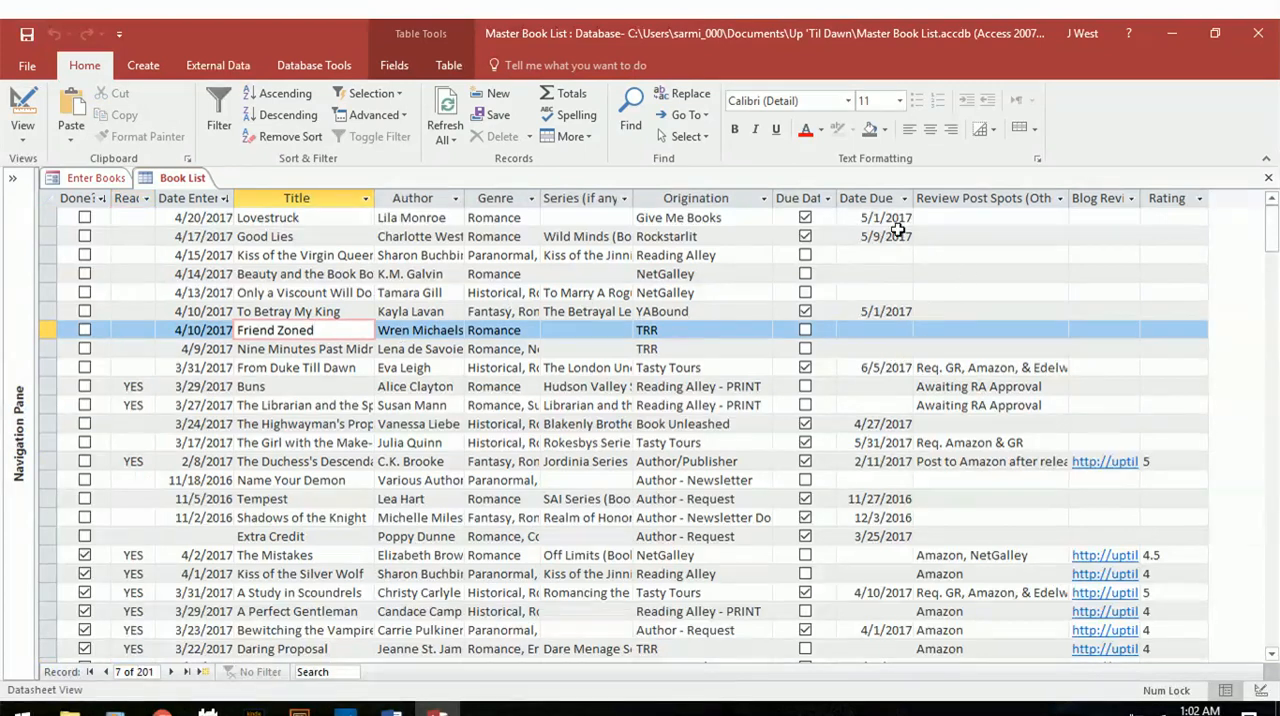
Minimize the Master Book List database and start a new, maximized Access 2016 window.
{"action": "left_click", "coordinate": [1213, 38]}
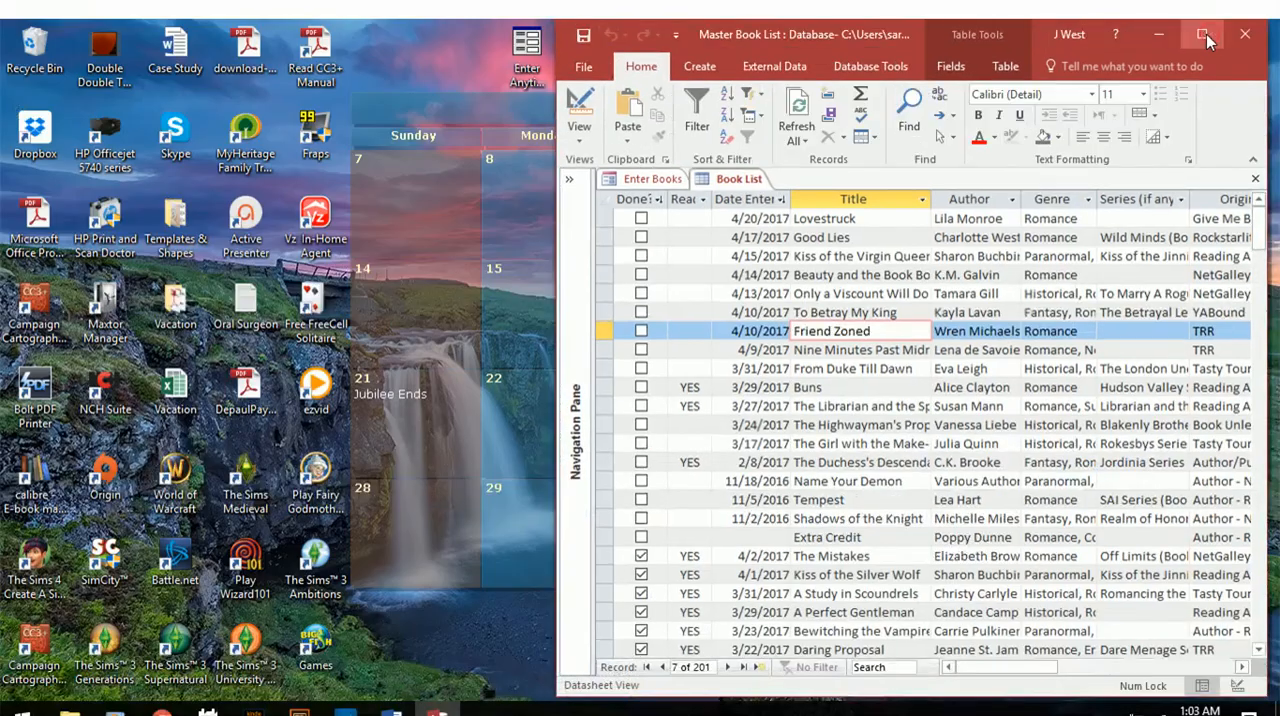
{"action": "left_click", "coordinate": [1157, 34]}
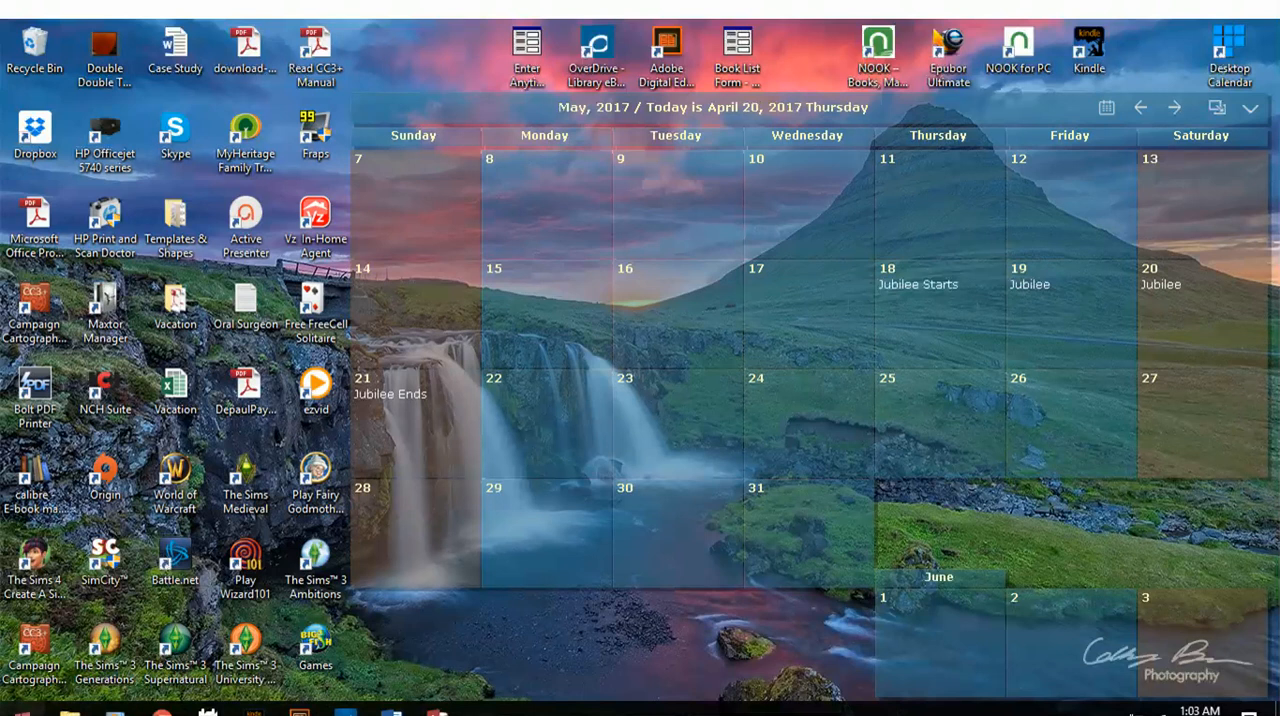
{"action": "left_click", "coordinate": [20, 708]}
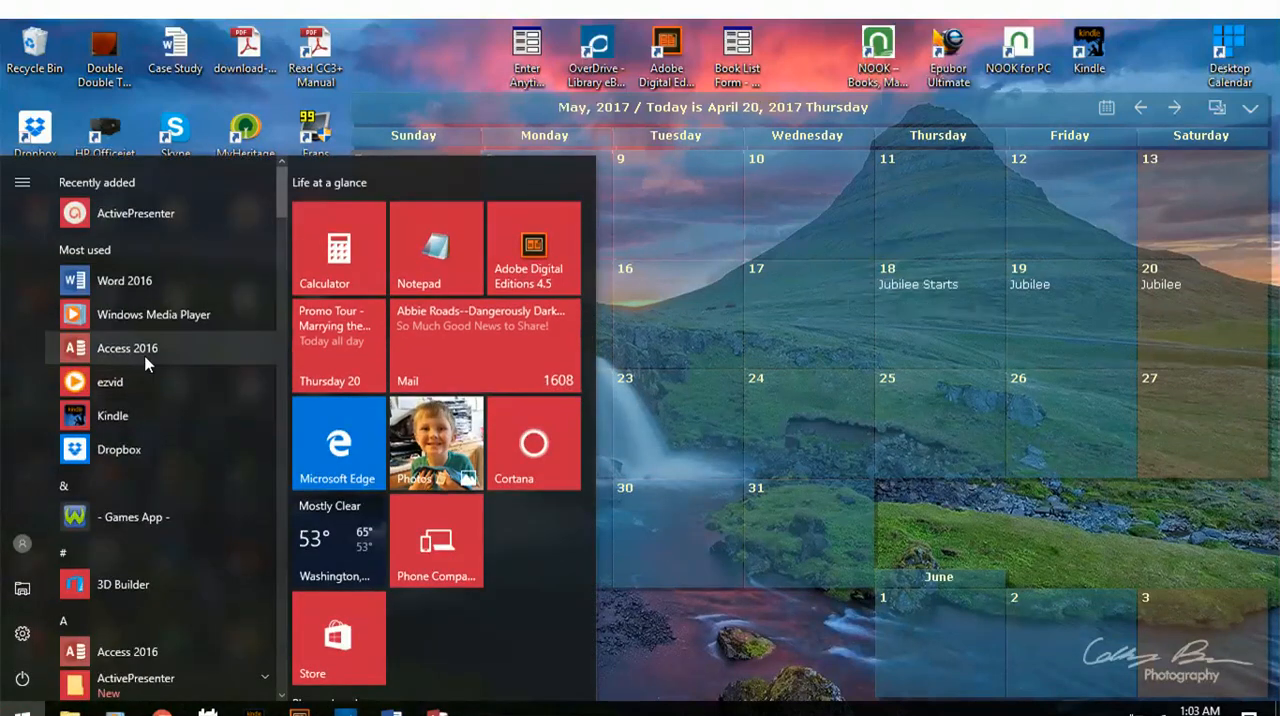
{"action": "left_click", "coordinate": [843, 368]}
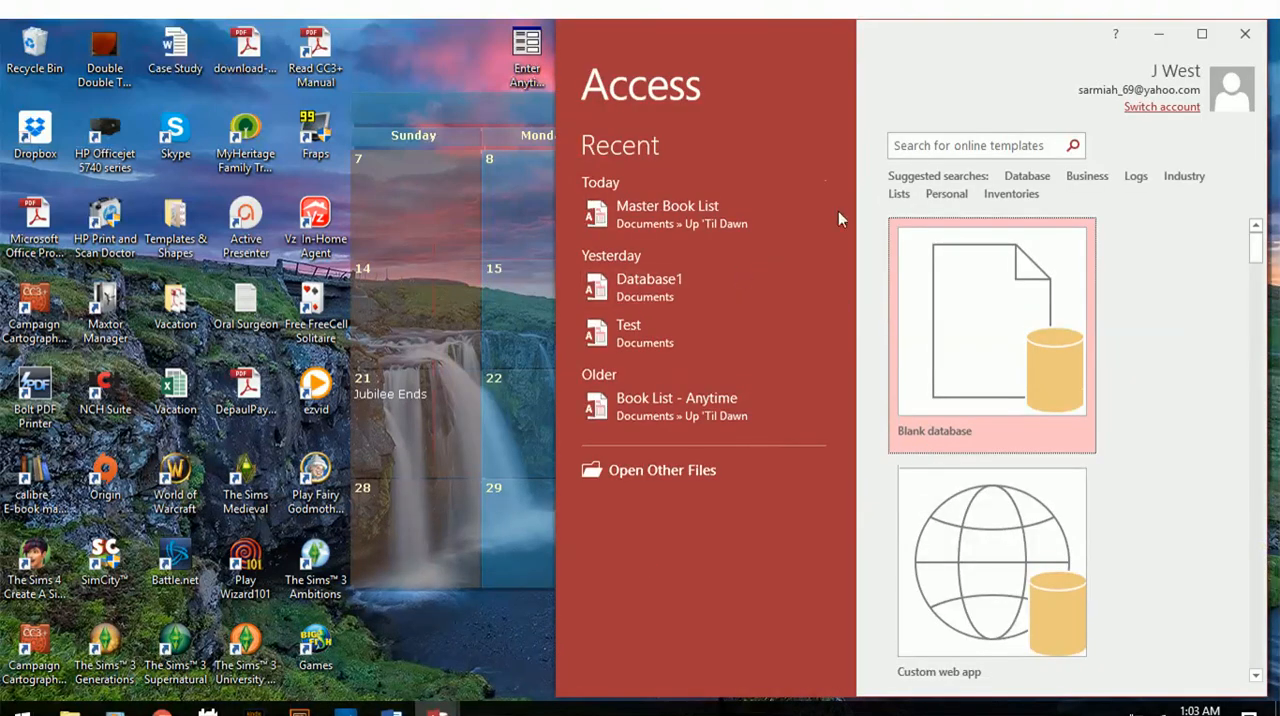
{"action": "left_click", "coordinate": [1198, 35]}
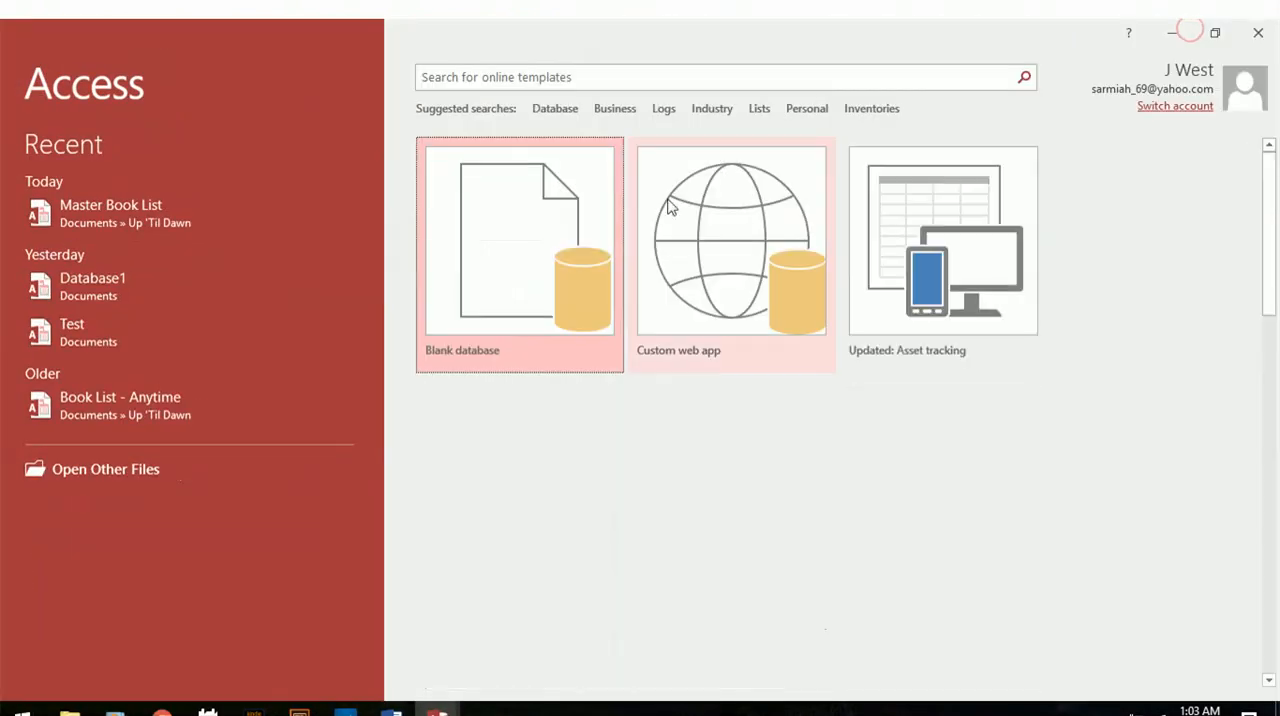
Create a blank desktop database with the file name Test2.
{"action": "left_click", "coordinate": [521, 280]}
{"action": "left_click_drag", "start_coordinate": [690, 342], "coordinate": [587, 342]}
{"action": "left_click", "coordinate": [693, 349]}
{"action": "key", "text": "BackSpace"}
{"action": "key", "text": "BackSpace"}
{"action": "key", "text": "BackSpace"}
{"action": "key", "text": "BackSpace"}
{"action": "key", "text": "BackSpace"}
{"action": "key", "text": "BackSpace"}
{"action": "key", "text": "BackSpace"}
{"action": "key", "text": "BackSpace"}
{"action": "key", "text": "BackSpace"}
{"action": "type", "text": "Te"}
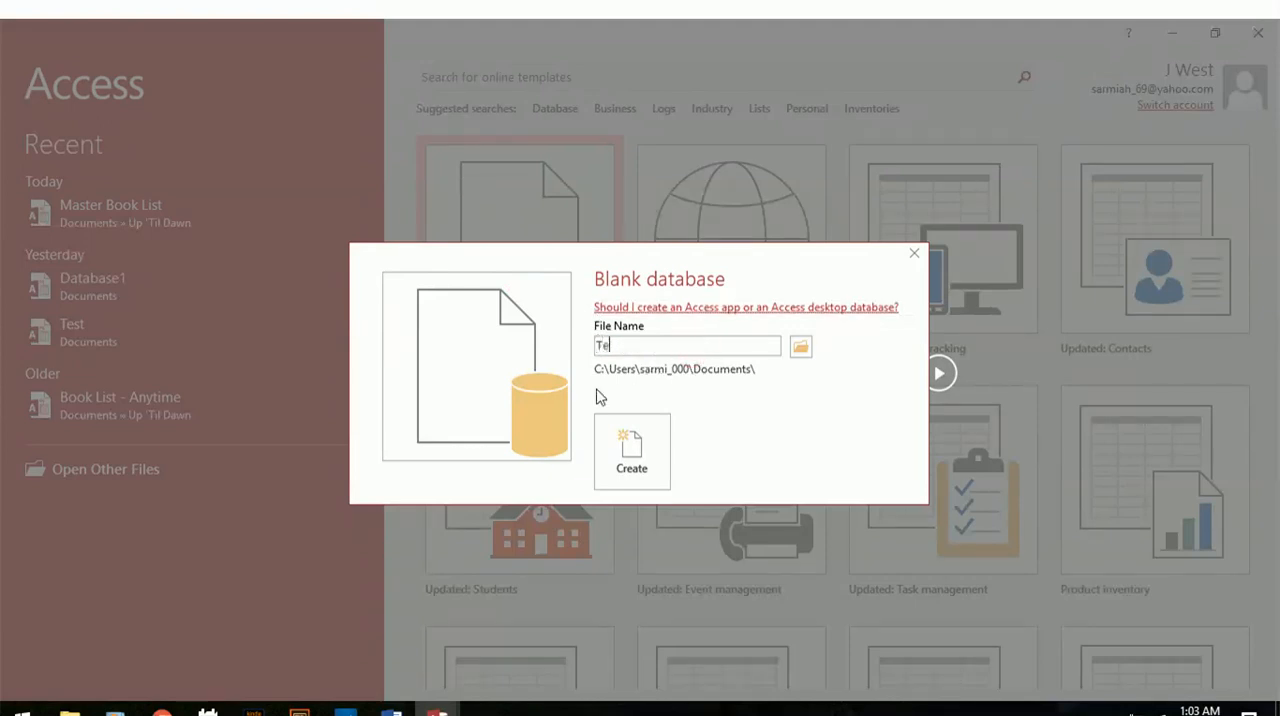
{"action": "type", "text": "st2"}
{"action": "left_click", "coordinate": [644, 437]}
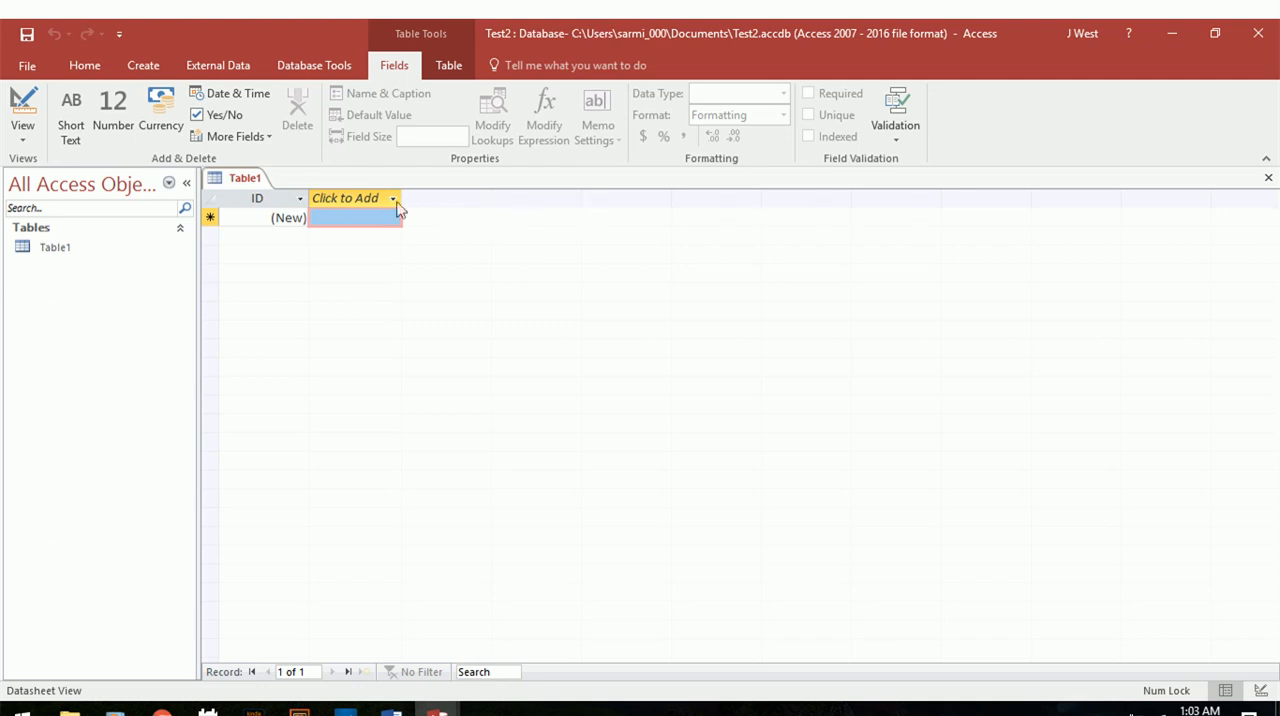
Rename the ID field of Table1 to Title.
{"action": "left_click", "coordinate": [266, 195]}
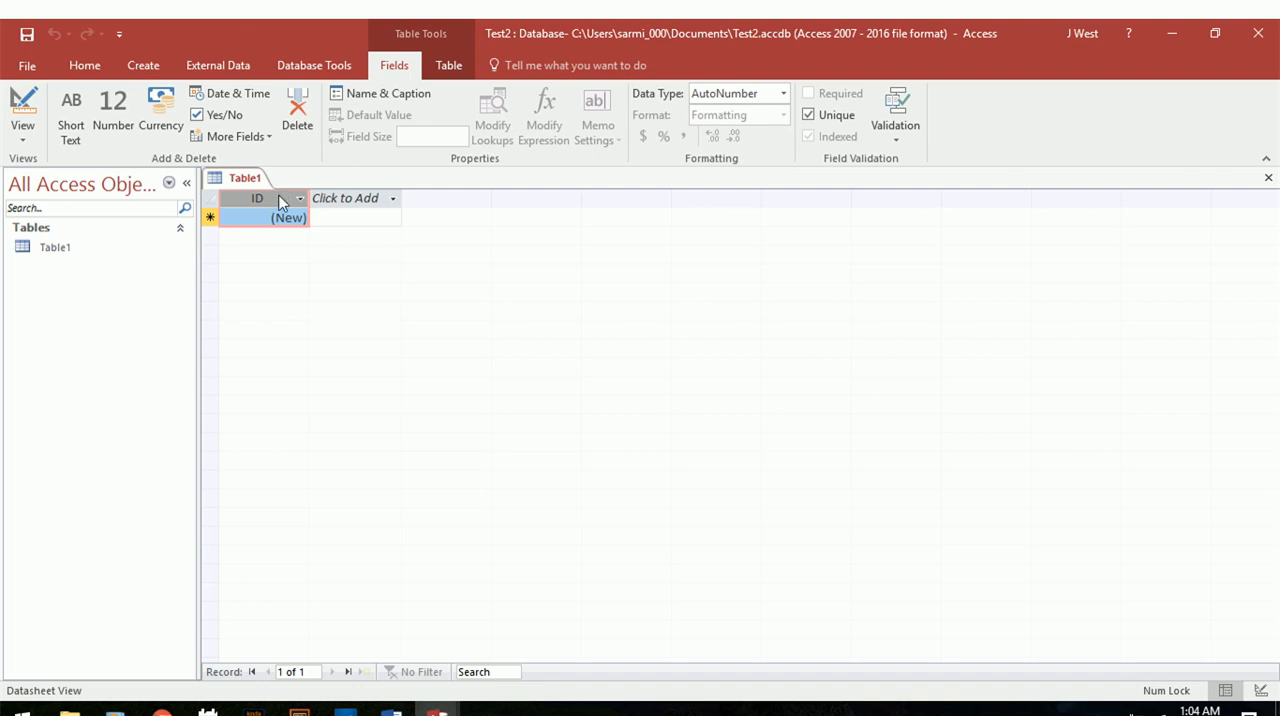
{"action": "right_click", "coordinate": [282, 200]}
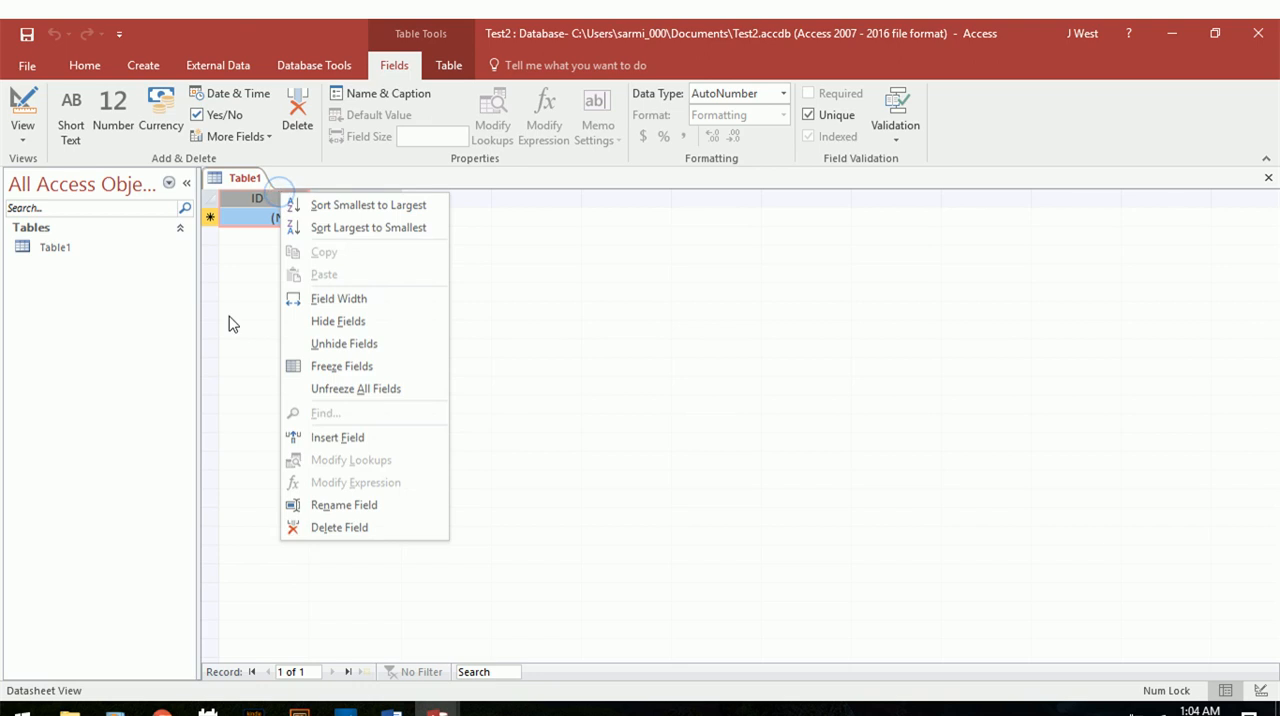
{"action": "left_click", "coordinate": [338, 504]}
{"action": "type", "text": "Title"}
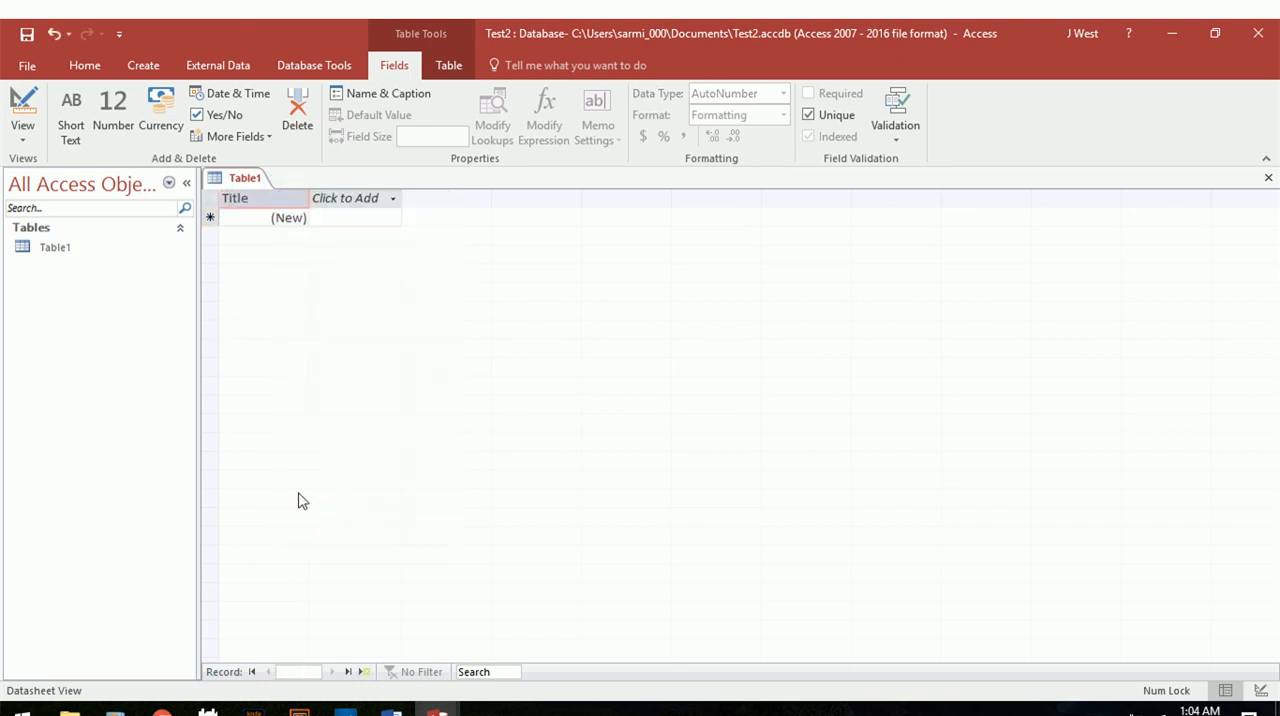
{"action": "key", "text": "Return"}
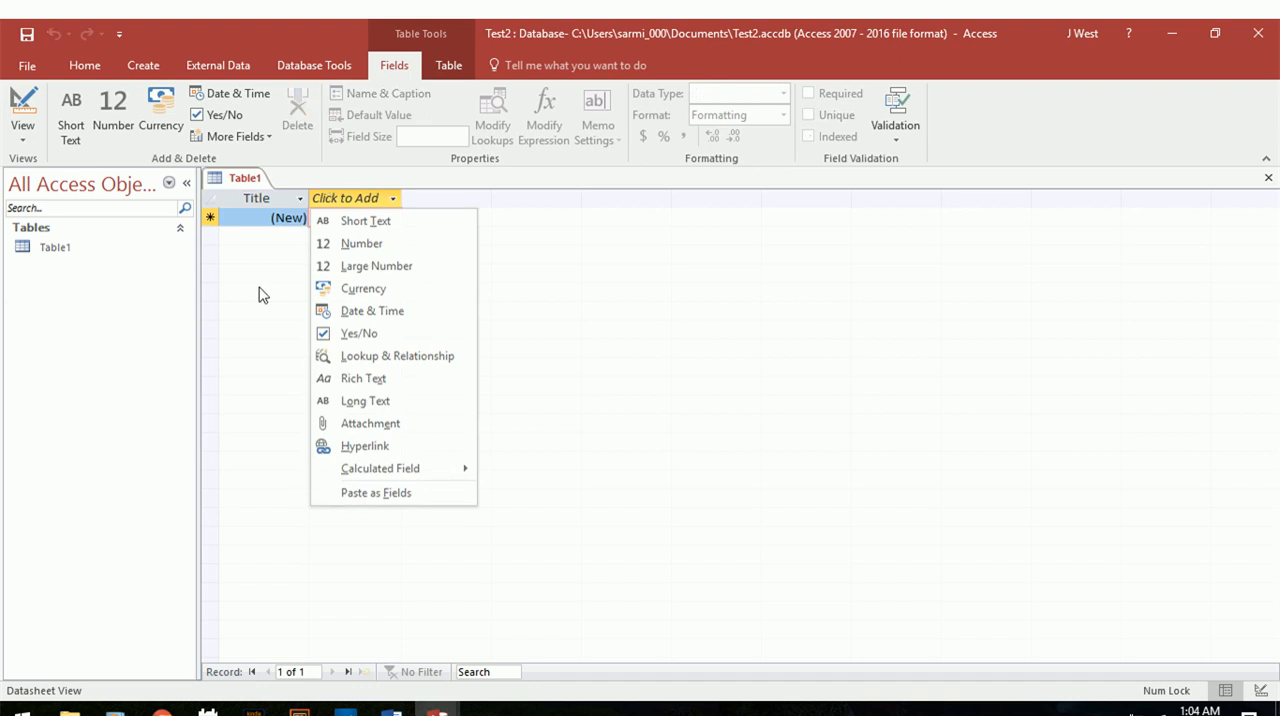
{"action": "left_click", "coordinate": [258, 291]}
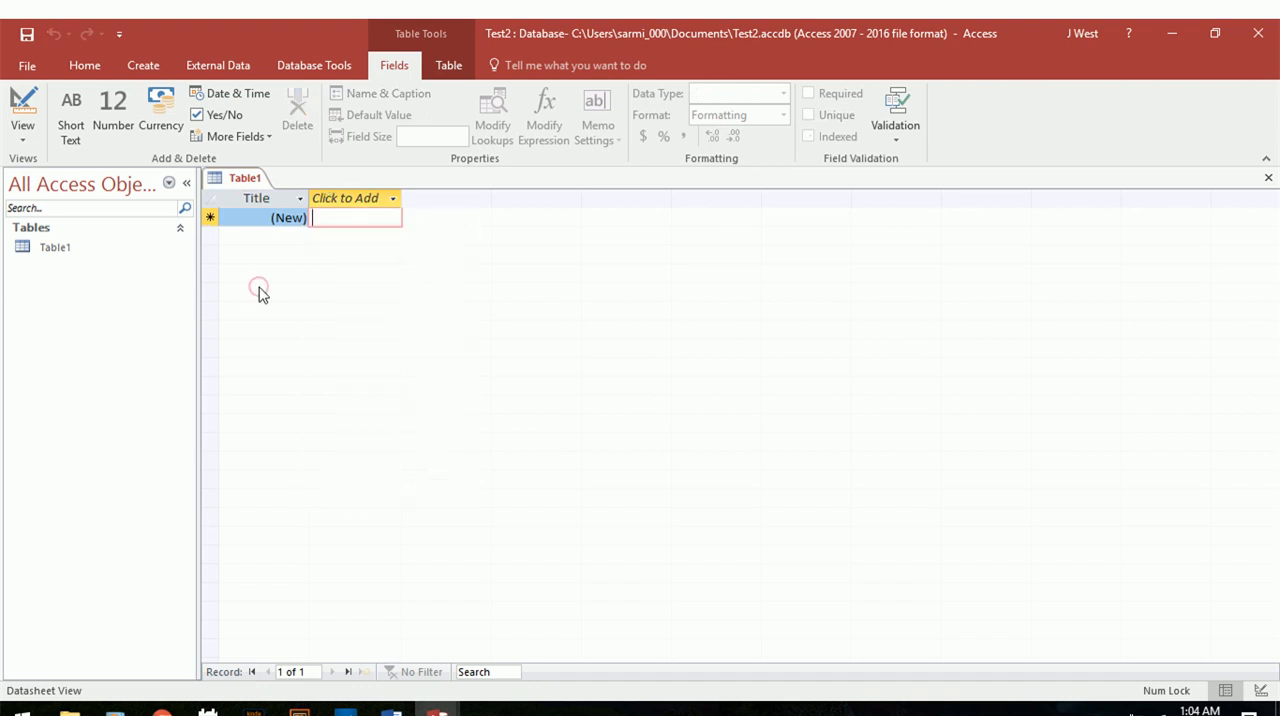
Add a Short Text field named Author after the Title field in Table1.
{"action": "left_click", "coordinate": [358, 200]}
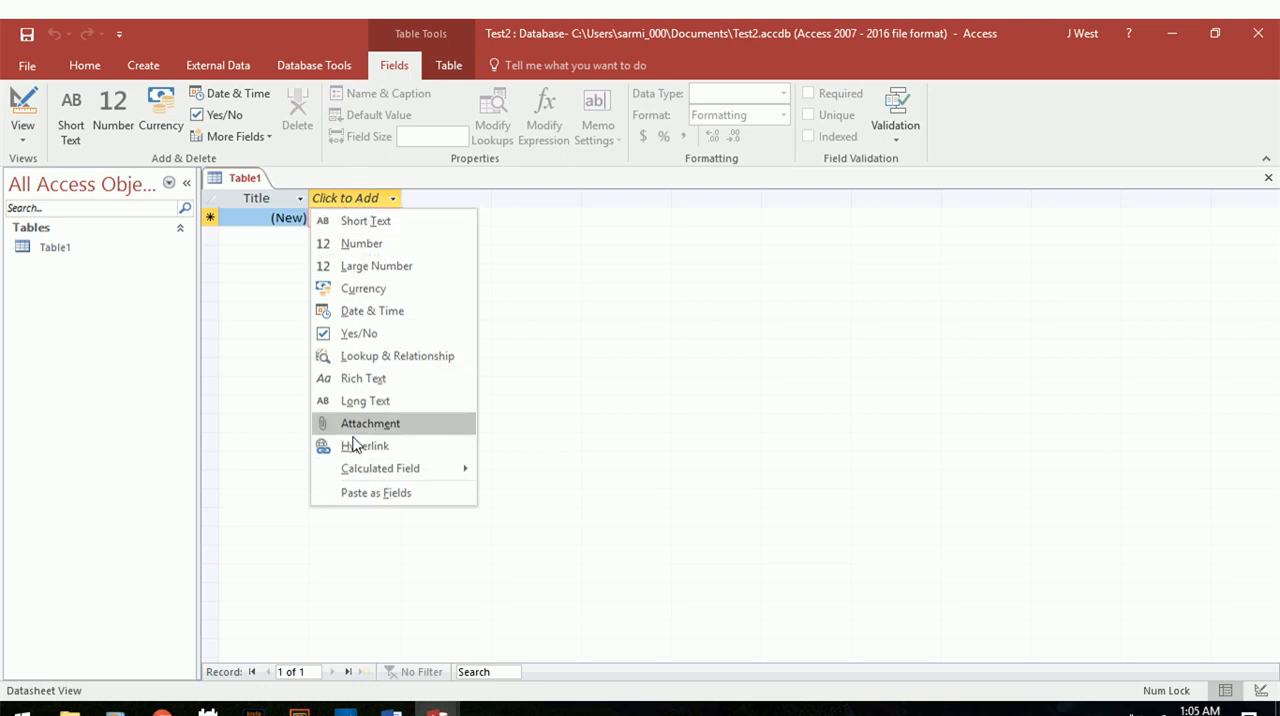
{"action": "left_click", "coordinate": [368, 221]}
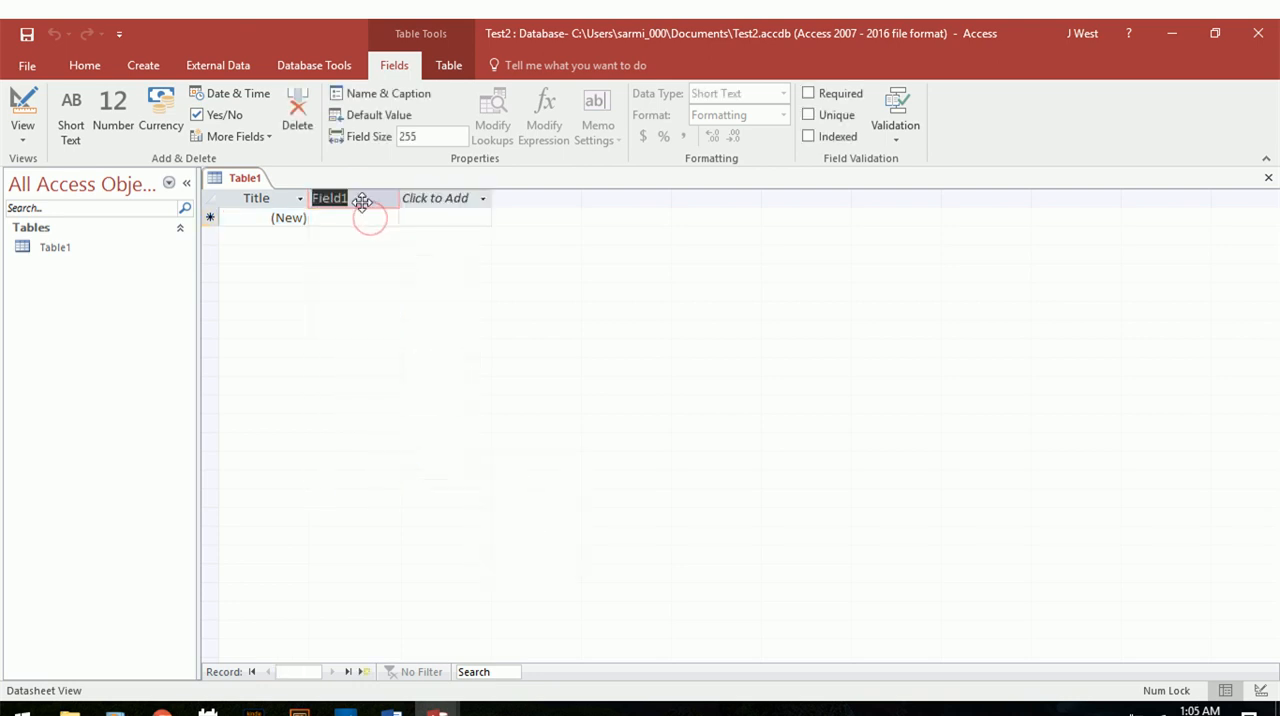
{"action": "type", "text": "Author"}
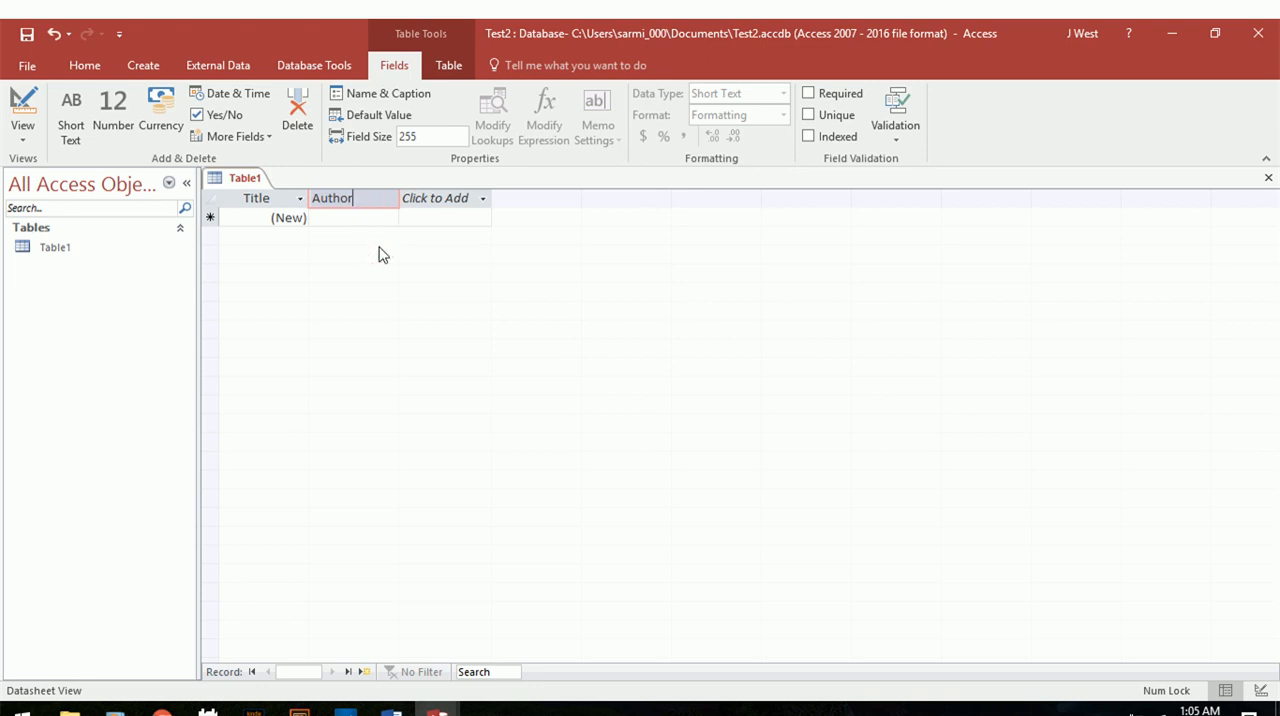
{"action": "key", "text": "Return"}
{"action": "left_click", "coordinate": [386, 232]}
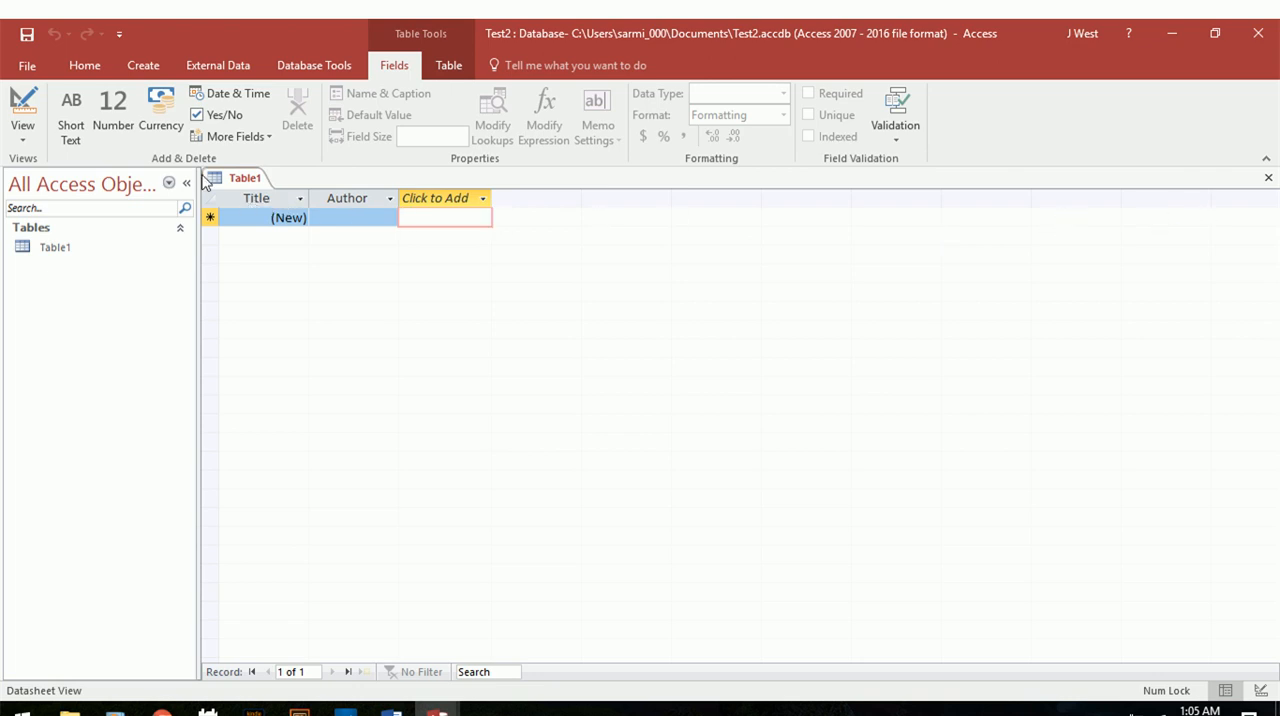
Save the table under the name Table1 and open it in Design View.
{"action": "left_click", "coordinate": [23, 138]}
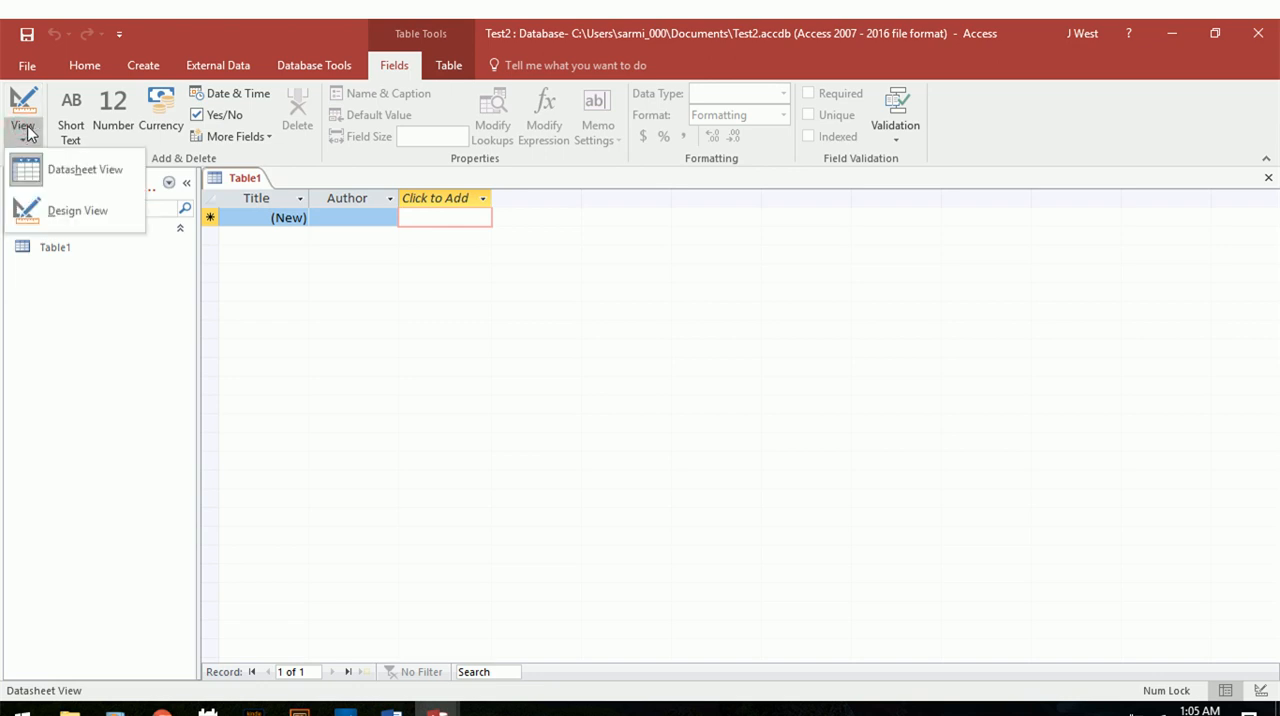
{"action": "left_click", "coordinate": [74, 213]}
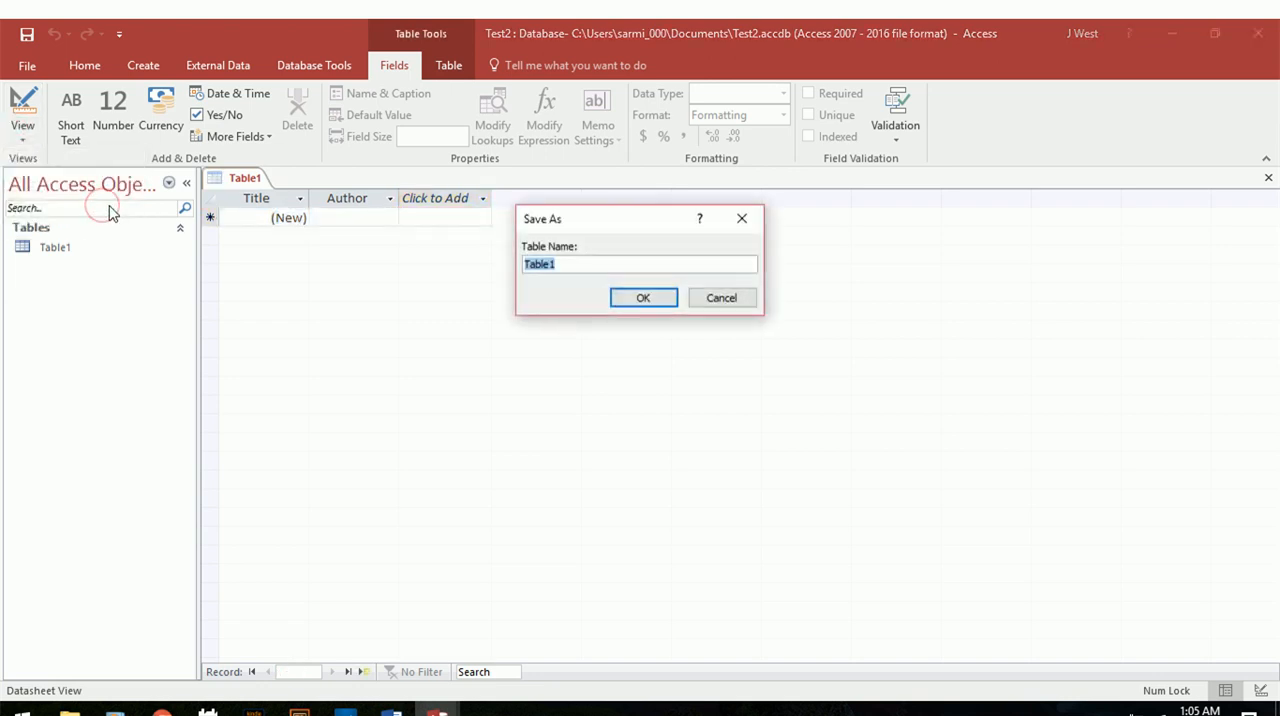
{"action": "left_click", "coordinate": [640, 297]}
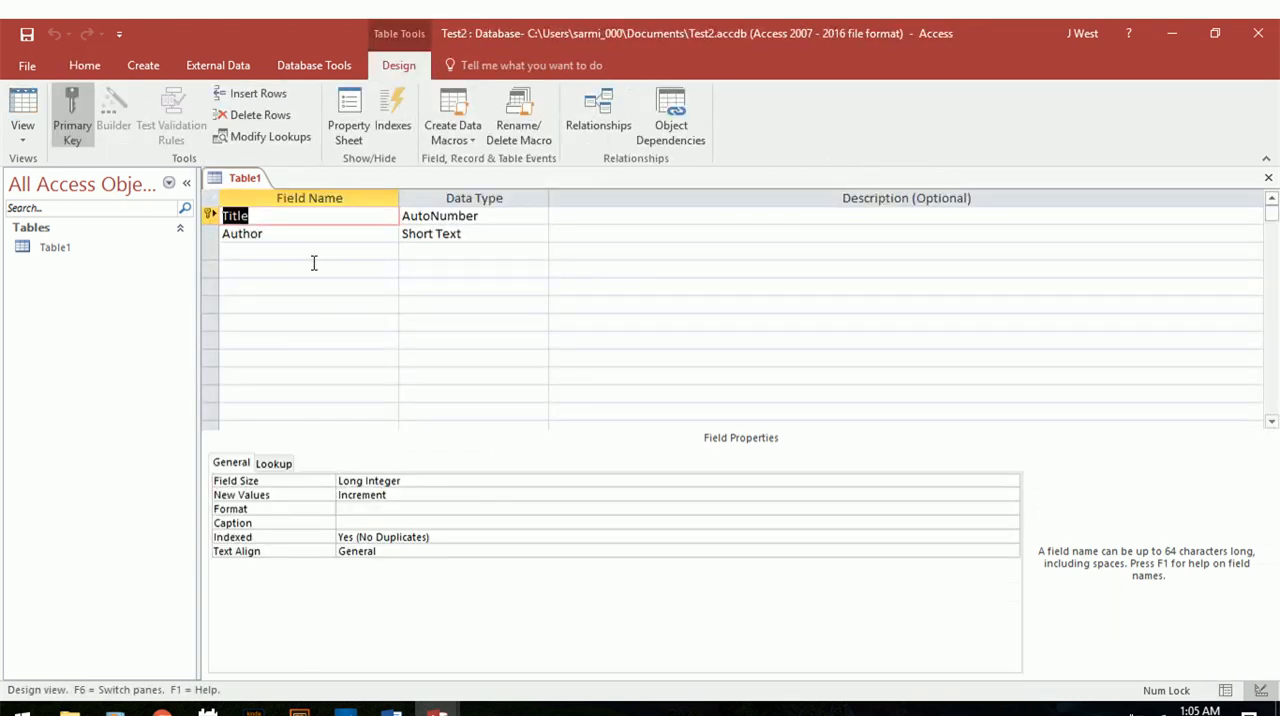
Add a Short Text field named Genre below the Author field.
{"action": "left_click", "coordinate": [314, 254]}
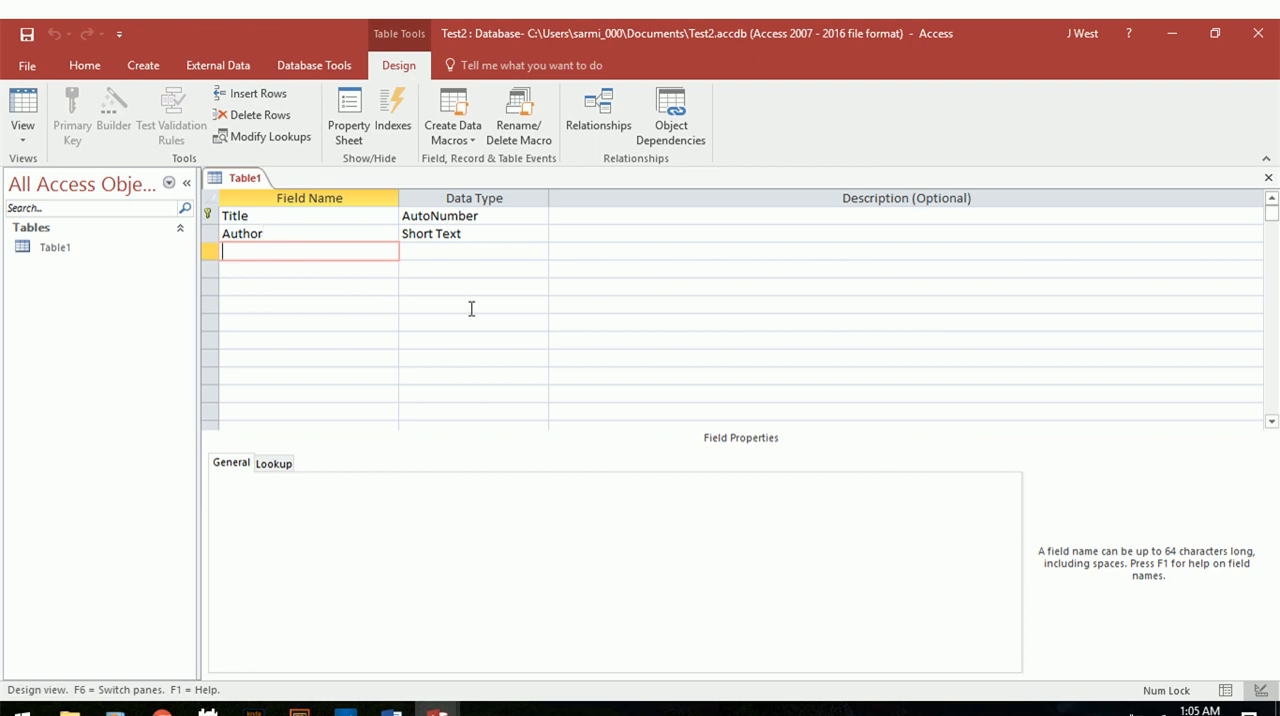
{"action": "type", "text": "Genre"}
{"action": "key", "text": "Tab"}
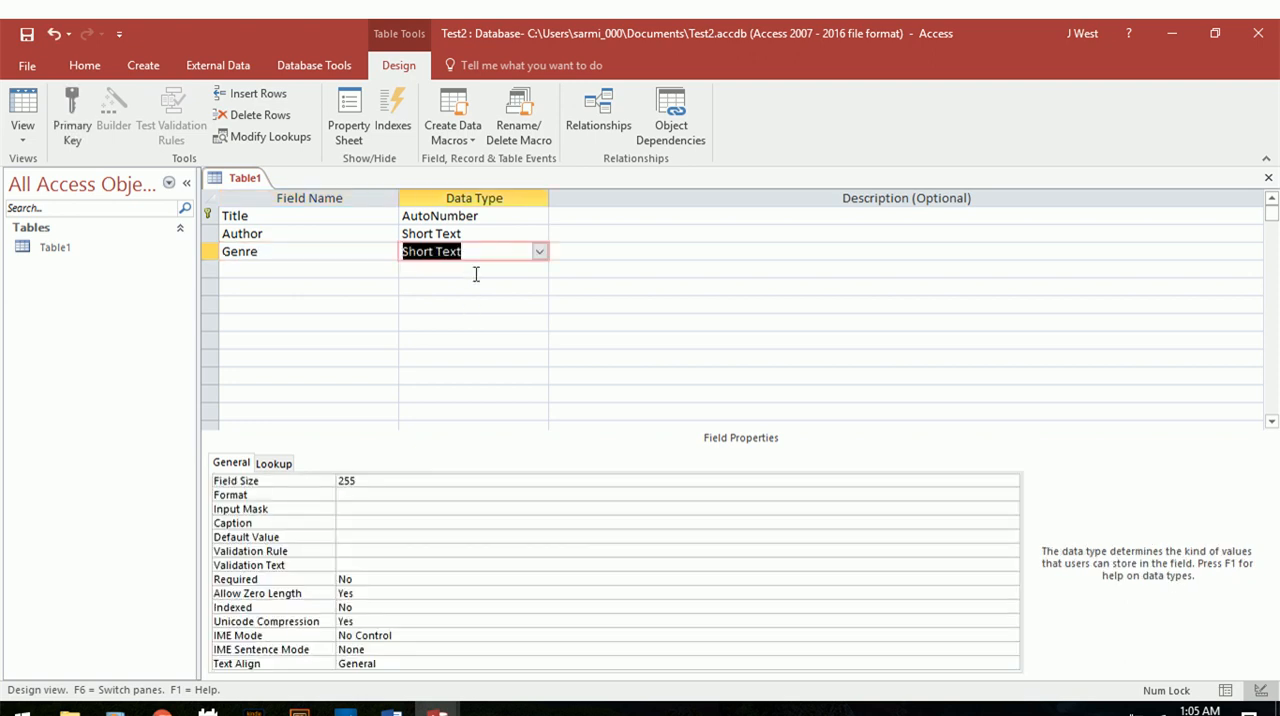
Set the Title field's data type to Short Text, then check its field size and the data types of Author and Genre.
{"action": "left_click", "coordinate": [474, 270]}
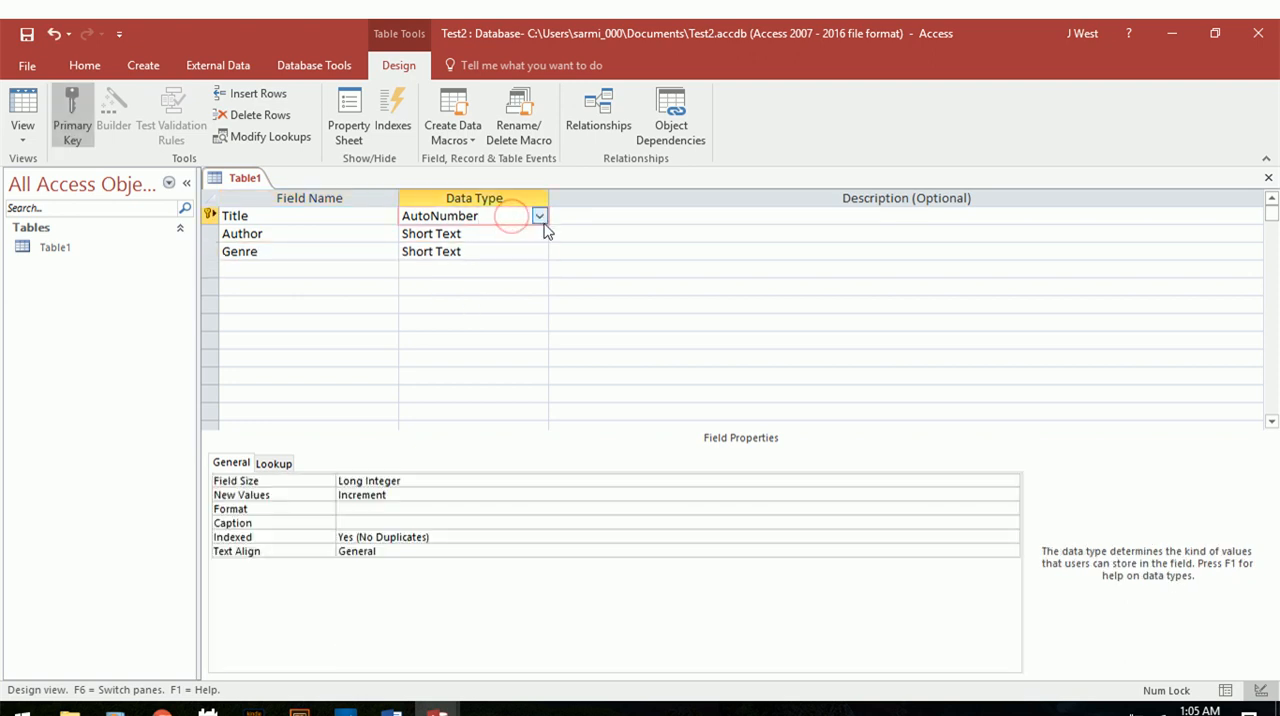
{"action": "left_click", "coordinate": [539, 217]}
{"action": "left_click", "coordinate": [518, 242]}
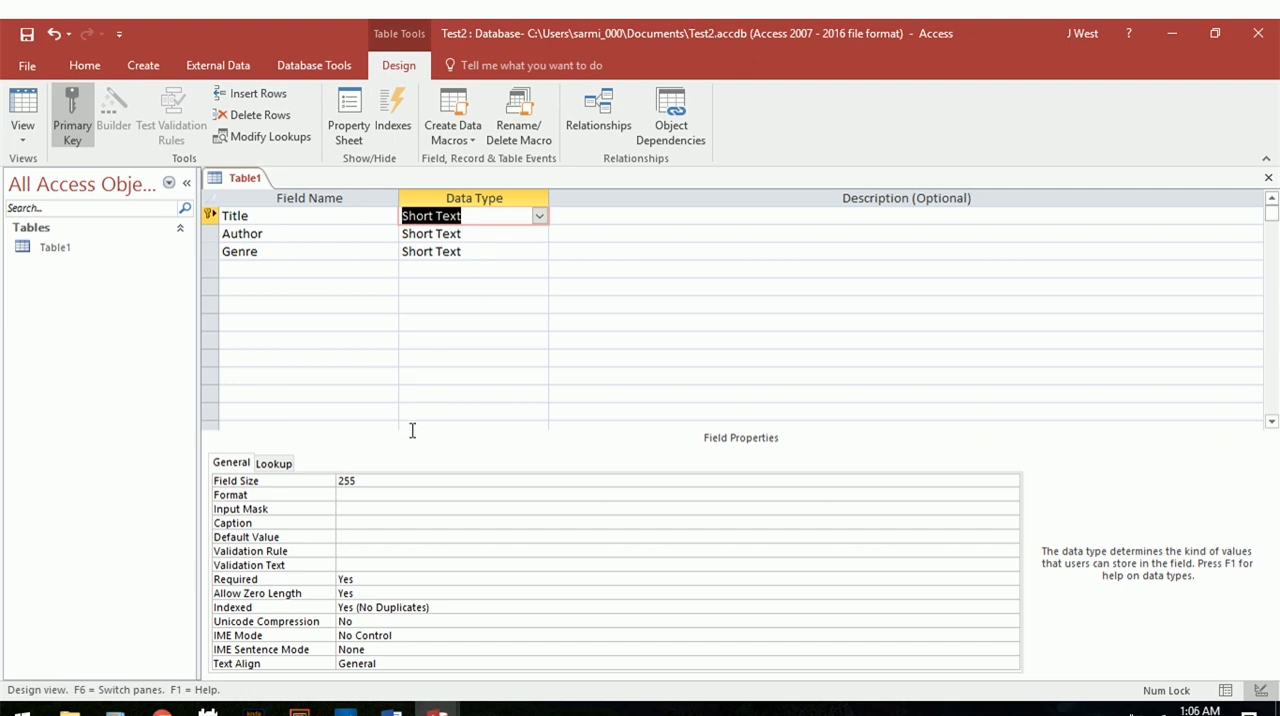
{"action": "double_click", "coordinate": [366, 481]}
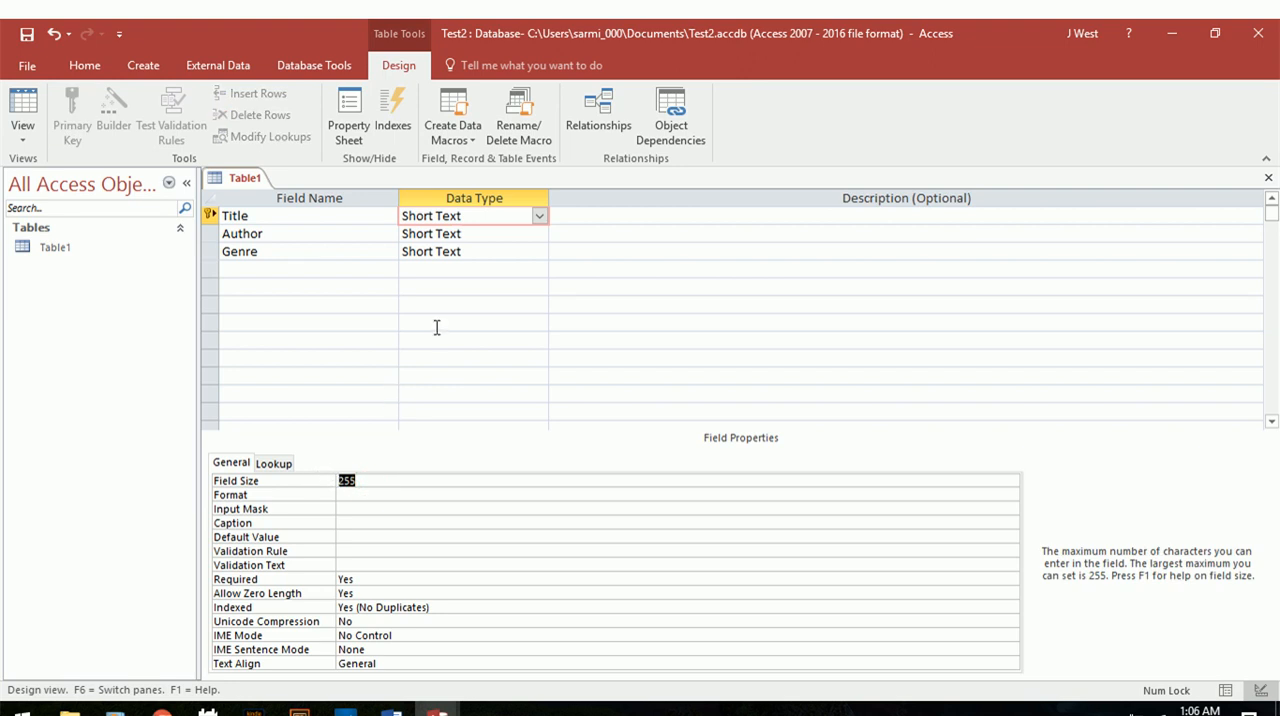
{"action": "left_click", "coordinate": [476, 256]}
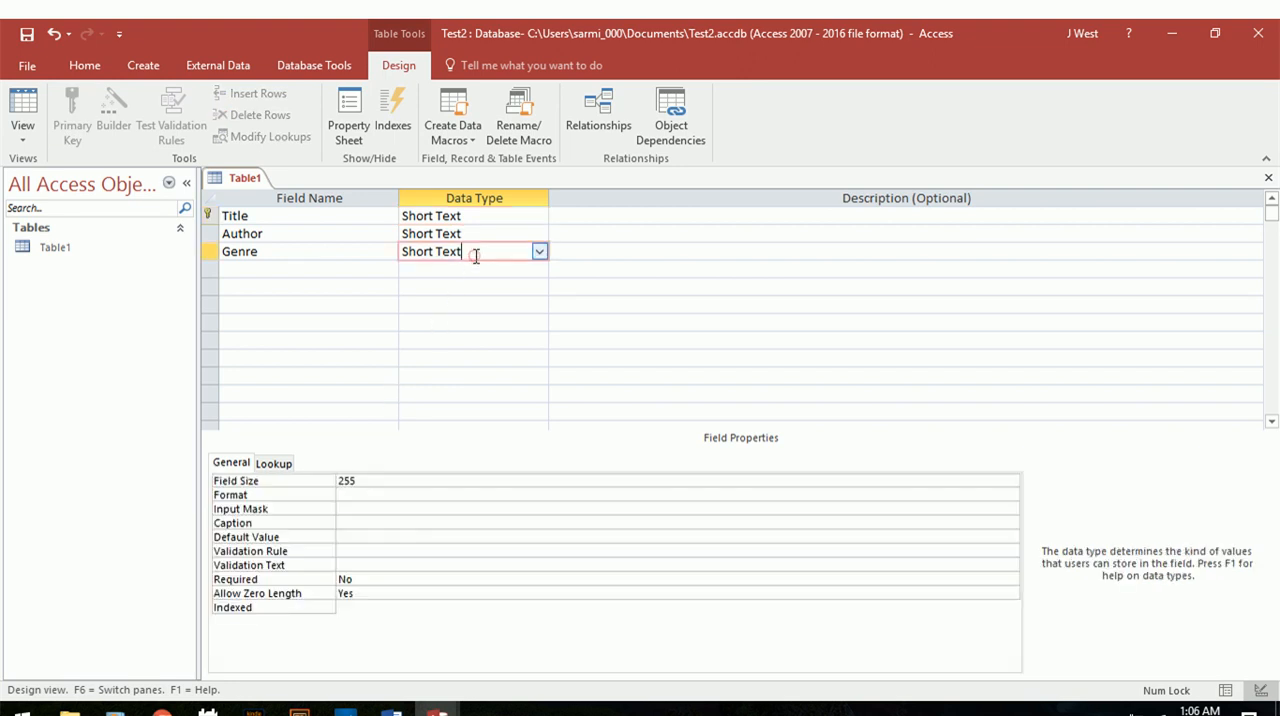
{"action": "left_click", "coordinate": [480, 233]}
{"action": "left_click", "coordinate": [488, 214]}
Add a Short Text field named Rating below the Genre field.
{"action": "left_click", "coordinate": [332, 267]}
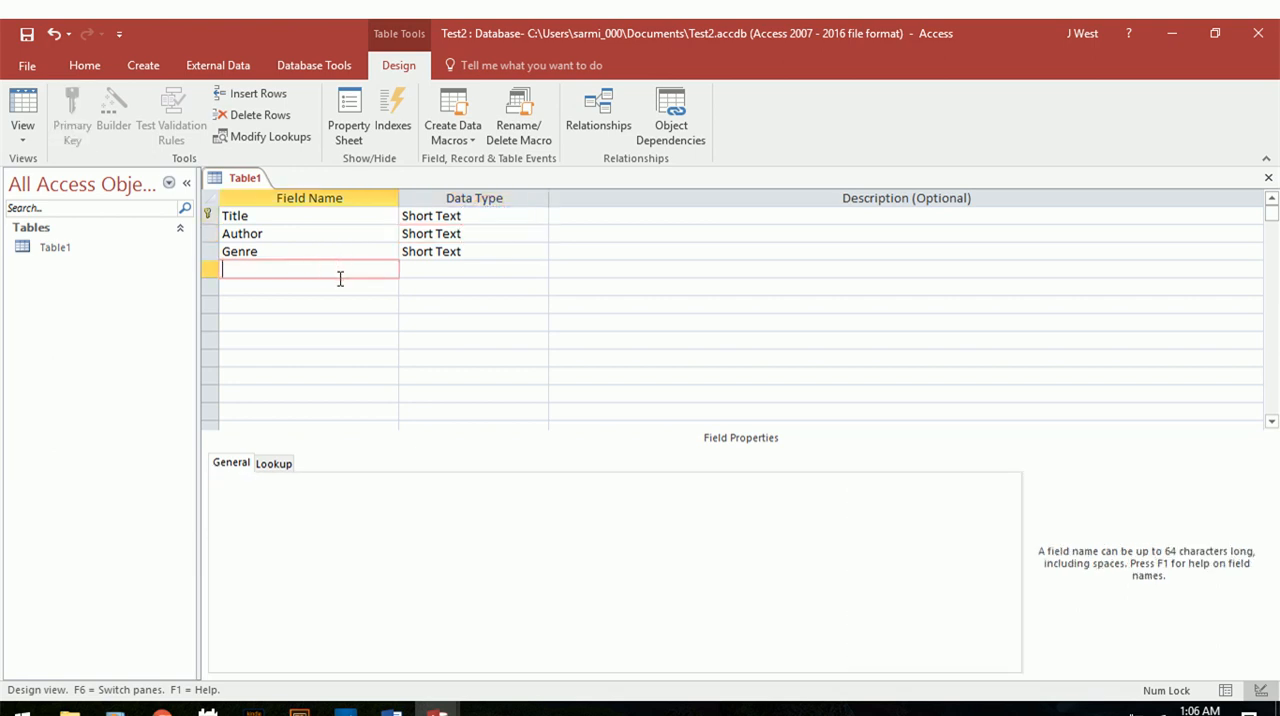
{"action": "type", "text": "Rating"}
{"action": "left_click", "coordinate": [515, 269]}
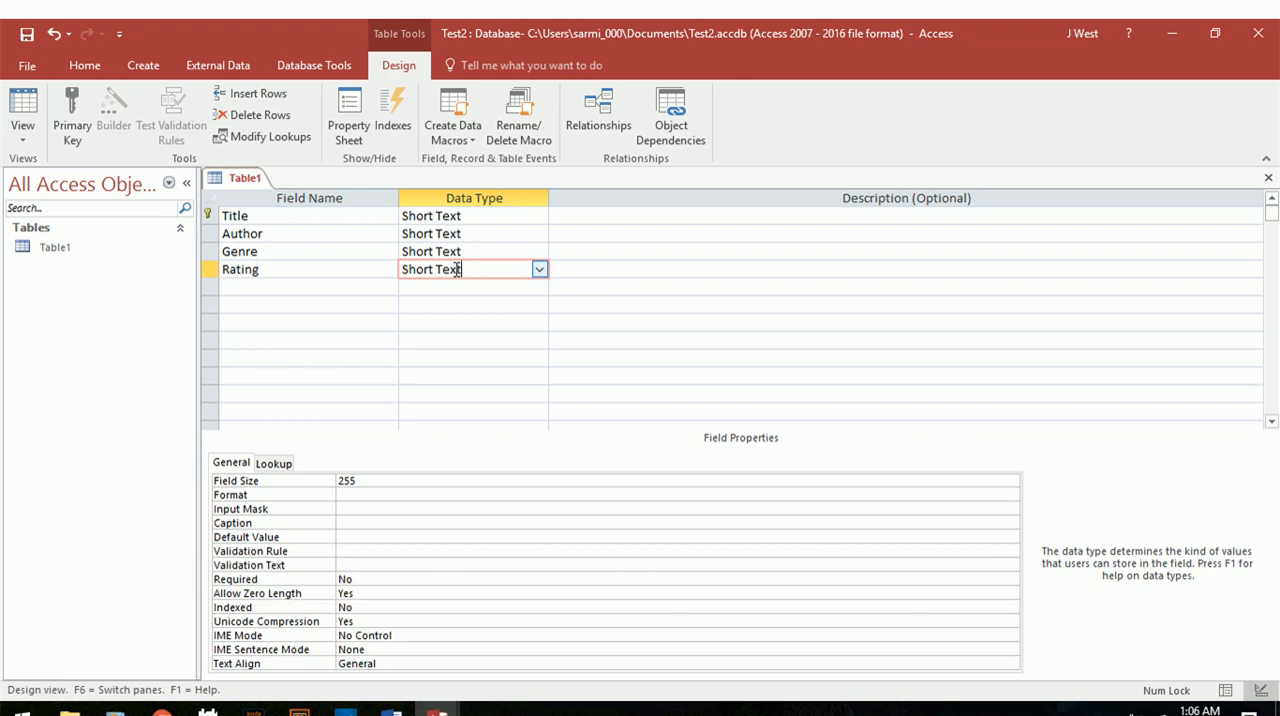
Try the Number data type for the Rating field, then set it back to Short Text.
{"action": "left_click", "coordinate": [539, 270]}
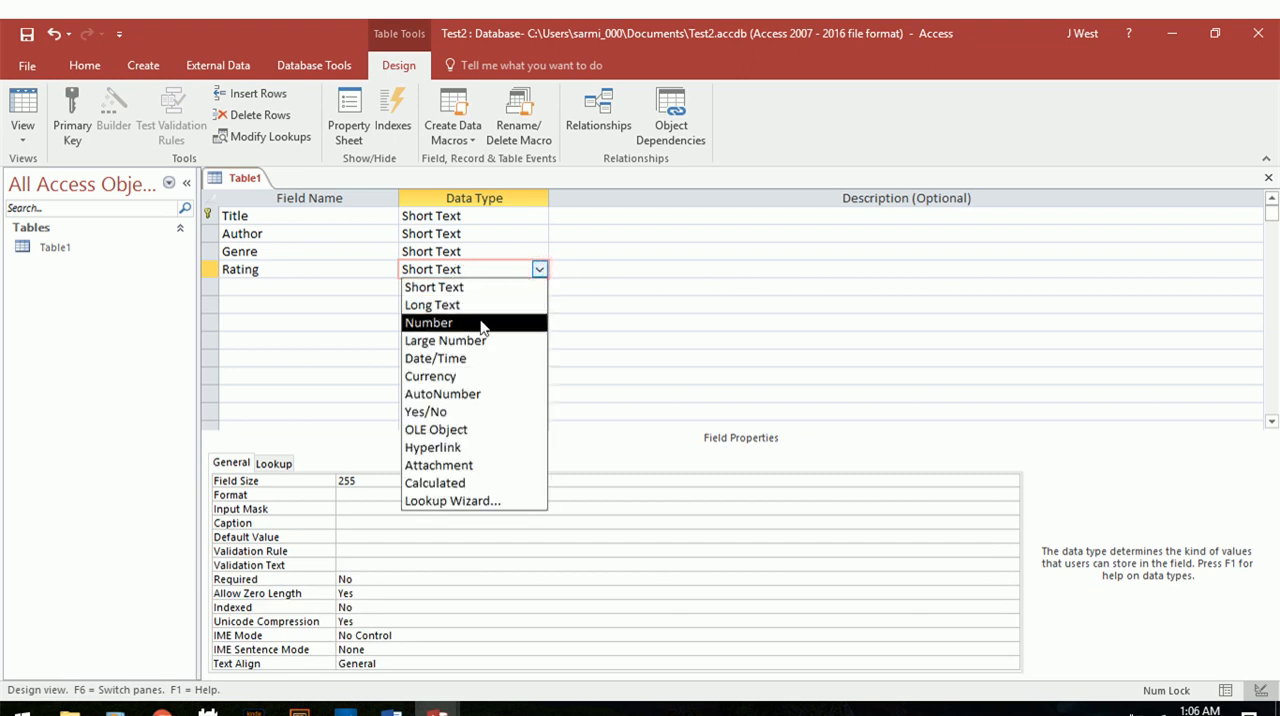
{"action": "left_click", "coordinate": [482, 324]}
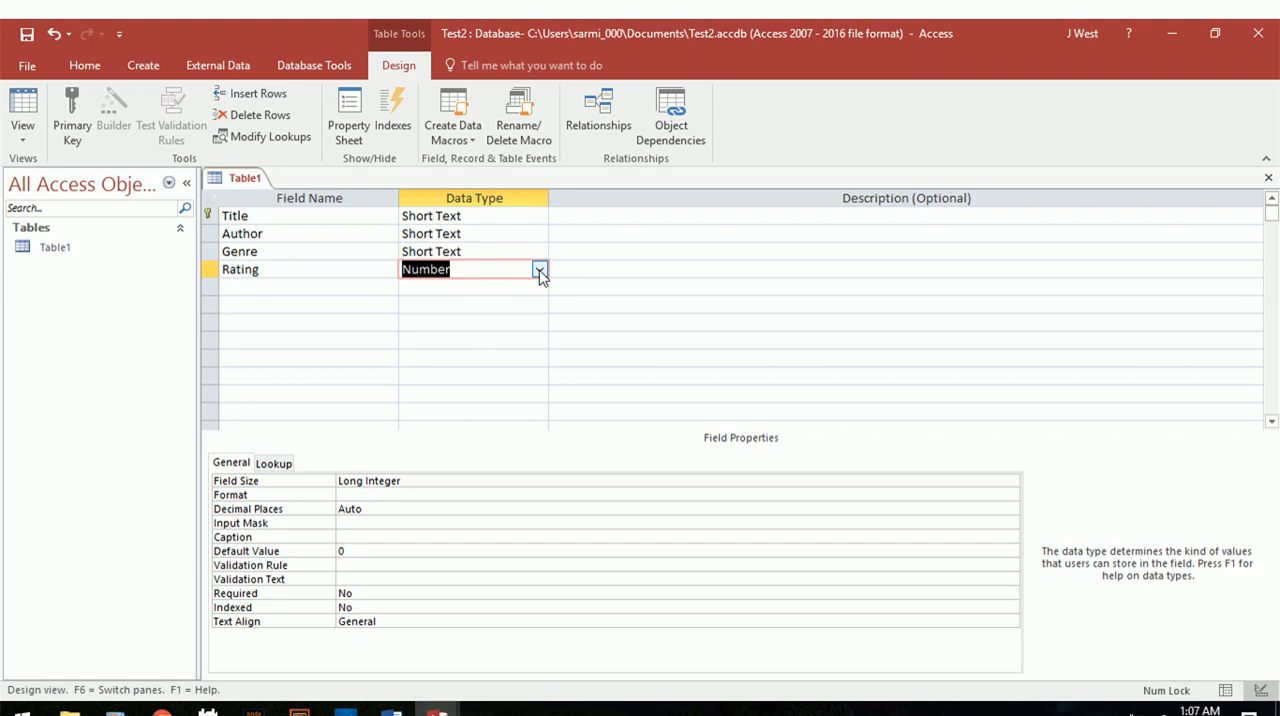
{"action": "left_click", "coordinate": [539, 270]}
{"action": "left_click", "coordinate": [515, 288]}
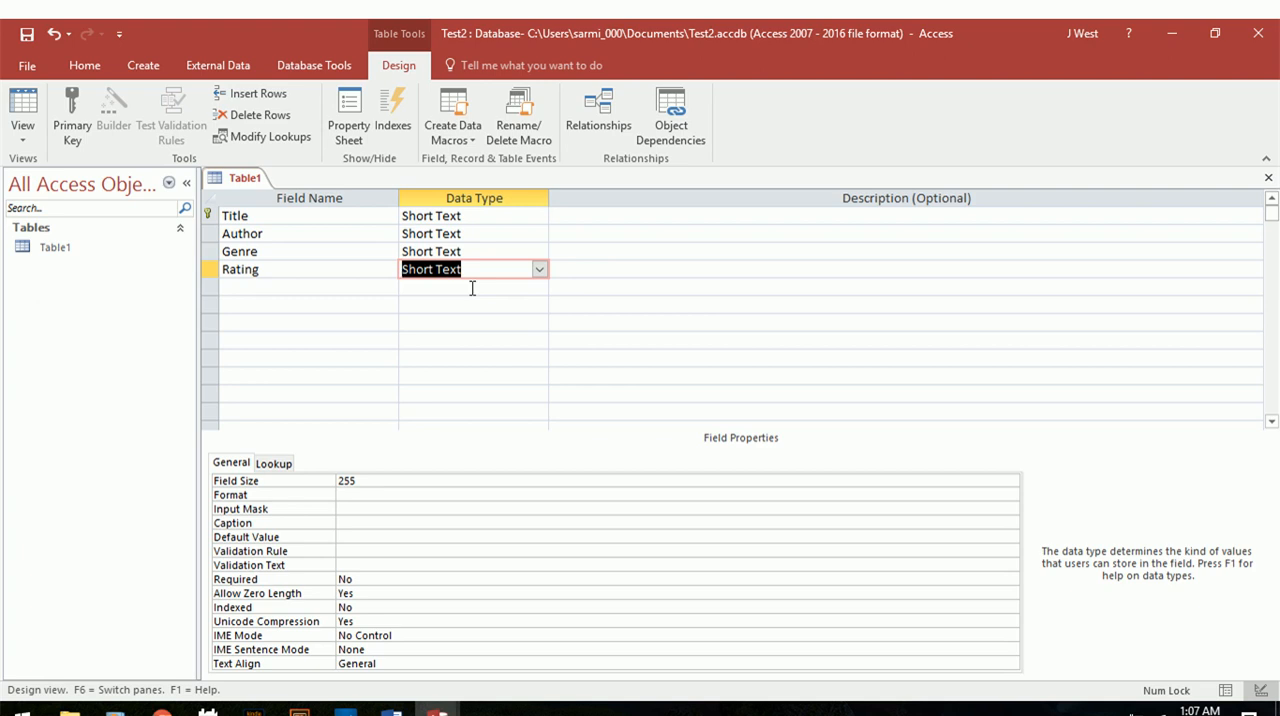
{"action": "left_click", "coordinate": [472, 288]}
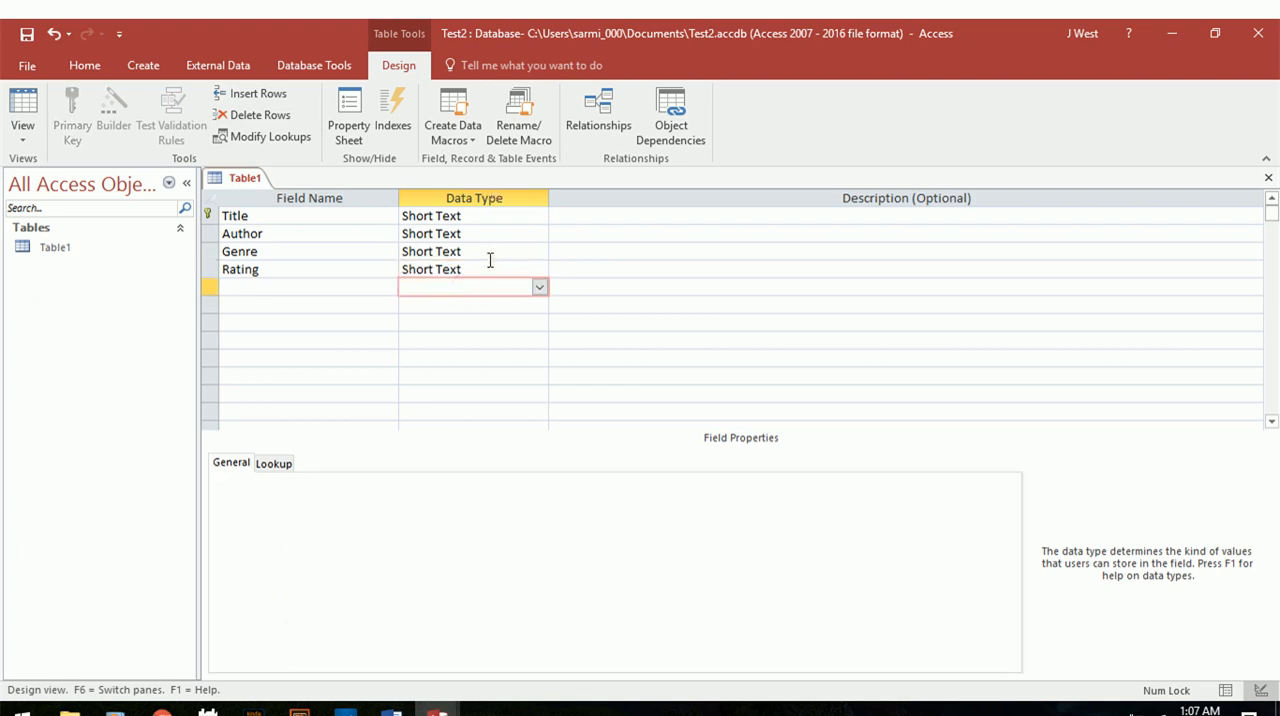
{"action": "left_click", "coordinate": [490, 266]}
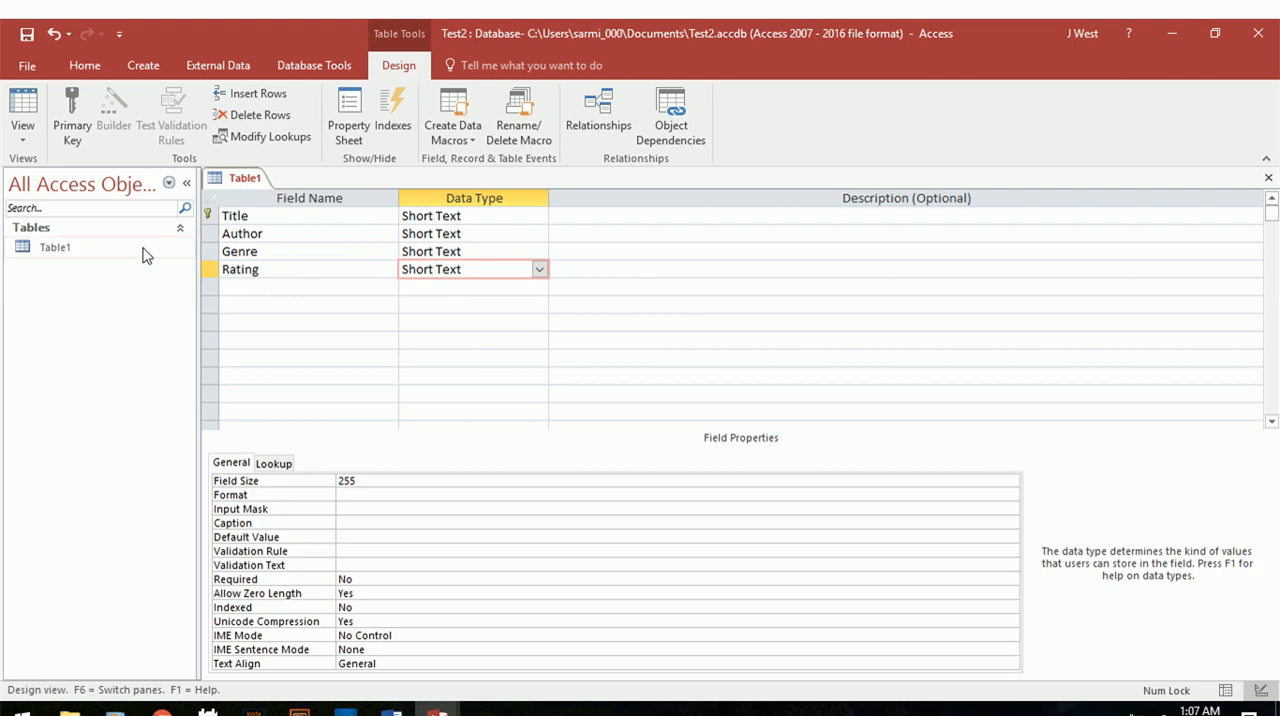
Return Table1 to Datasheet View, saving the table's design changes.
{"action": "left_click", "coordinate": [92, 248]}
{"action": "left_click", "coordinate": [22, 110]}
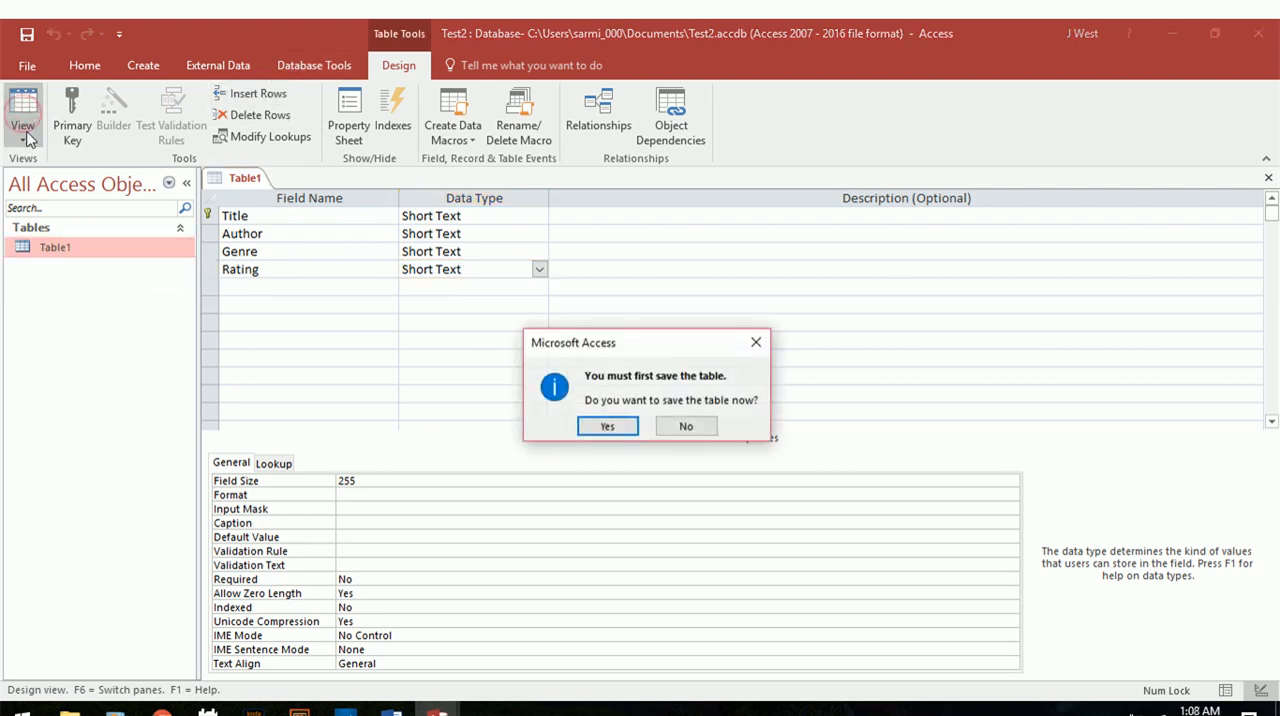
{"action": "left_click", "coordinate": [600, 420]}
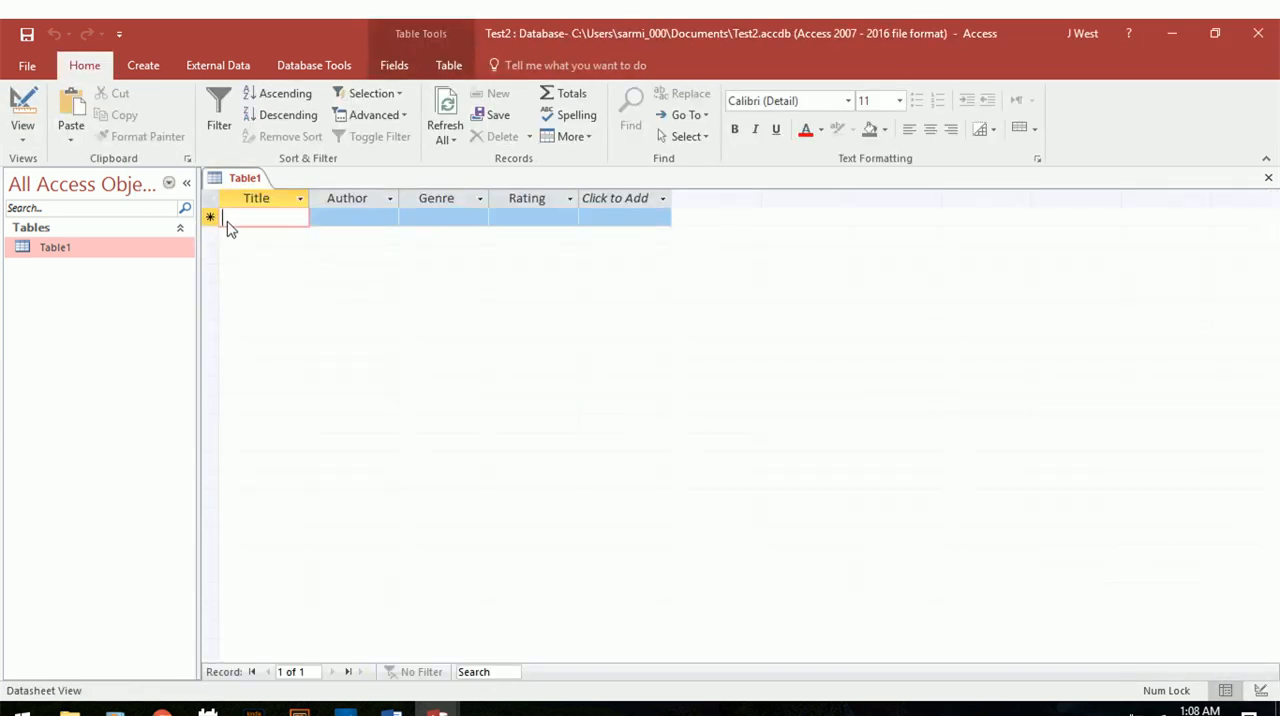
{"action": "left_click", "coordinate": [150, 66]}
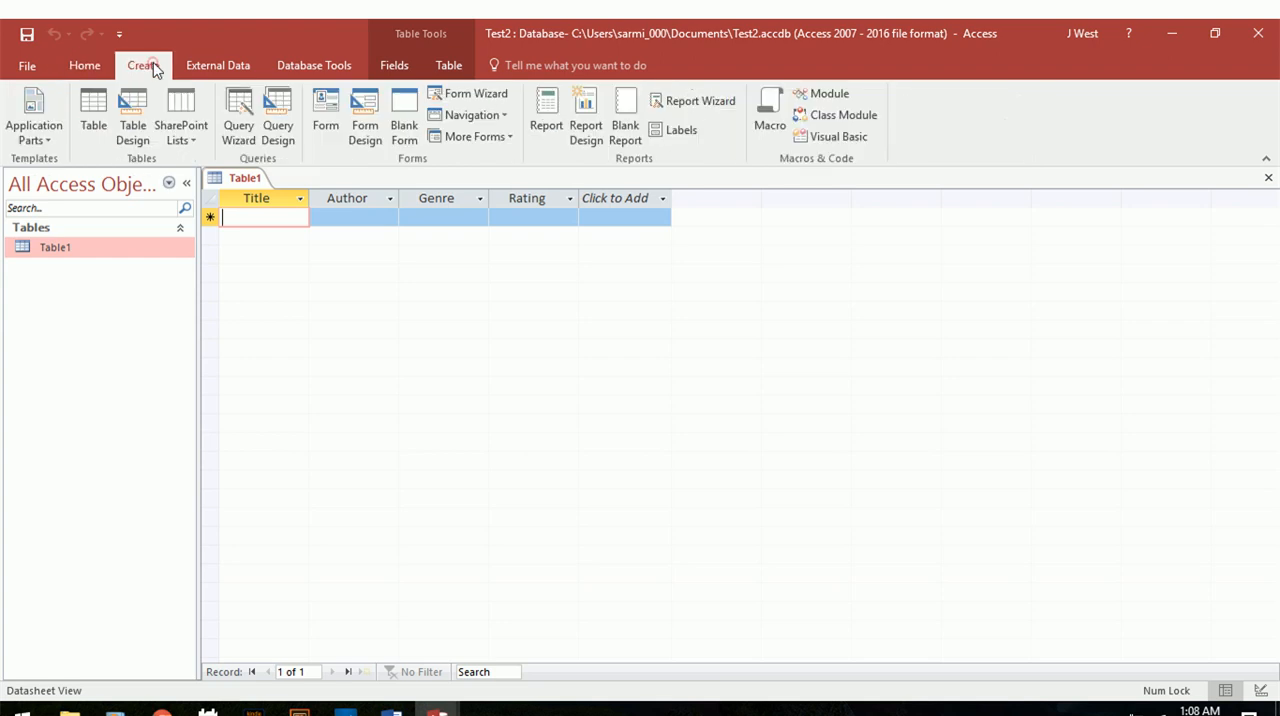
{"action": "left_click", "coordinate": [483, 97]}
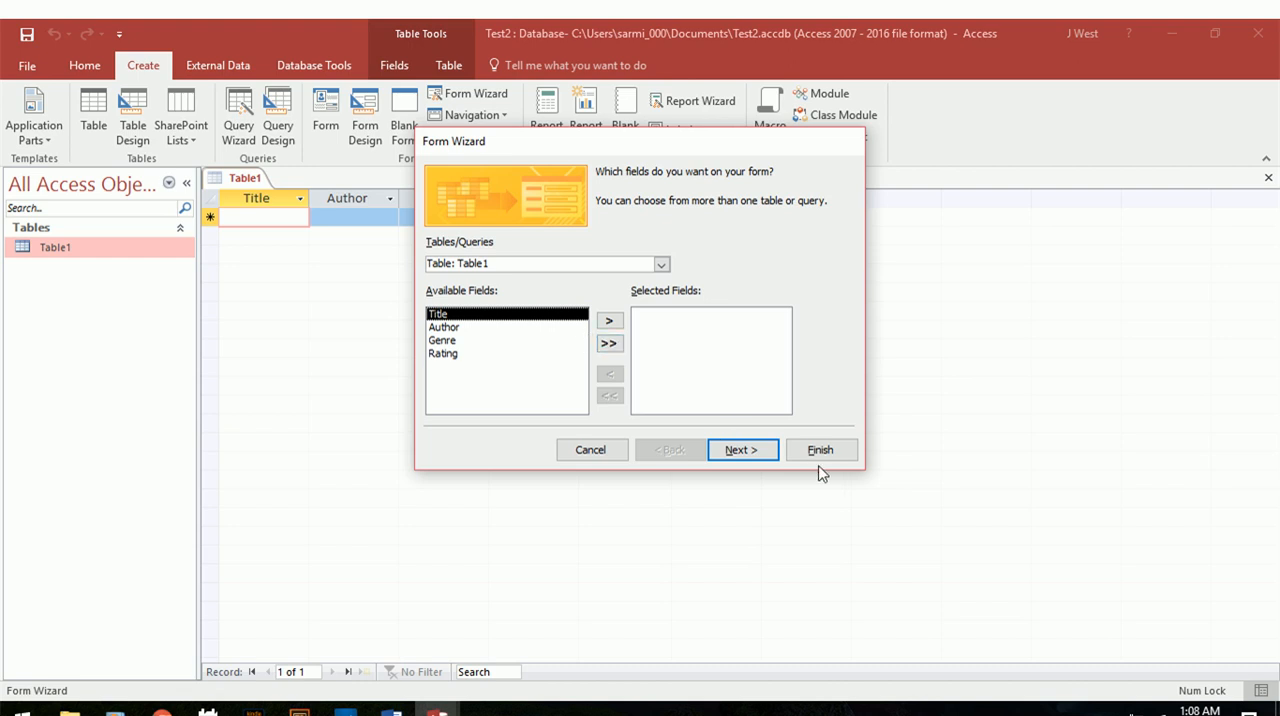
{"action": "left_click", "coordinate": [592, 451]}
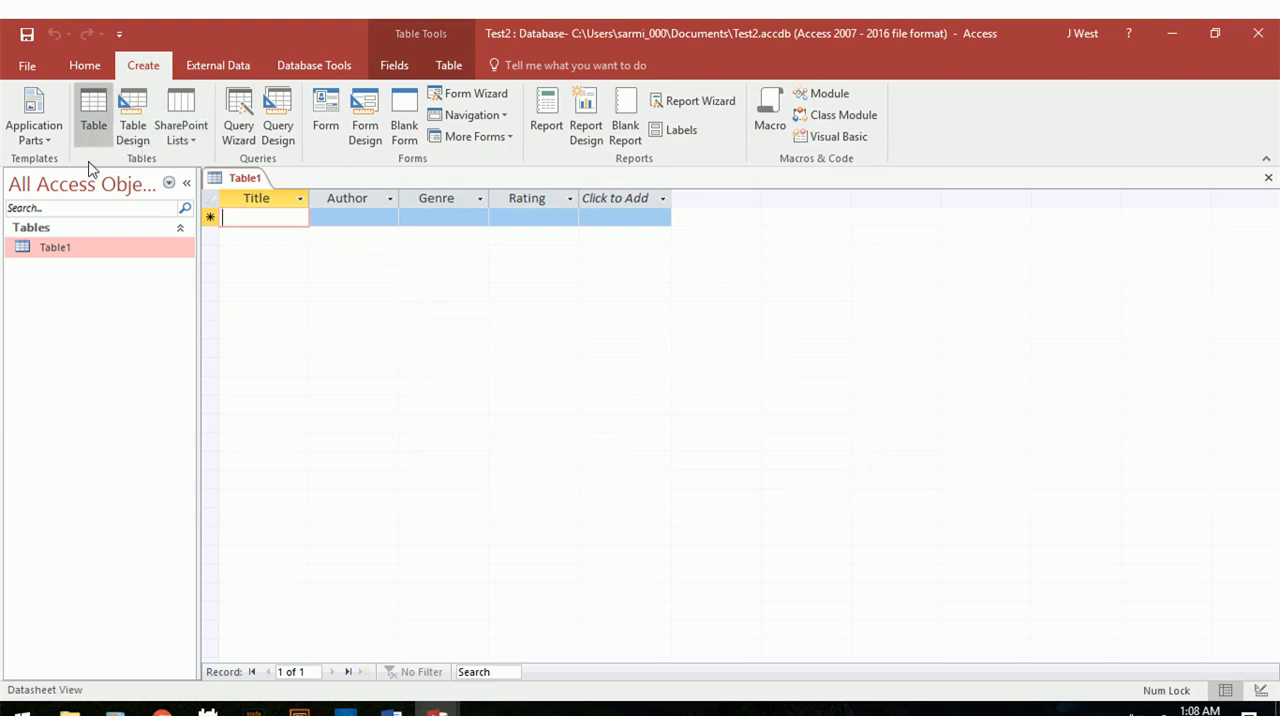
Insert a new field before Title and name it Date, accepting the reserved word as its name.
{"action": "right_click", "coordinate": [257, 200]}
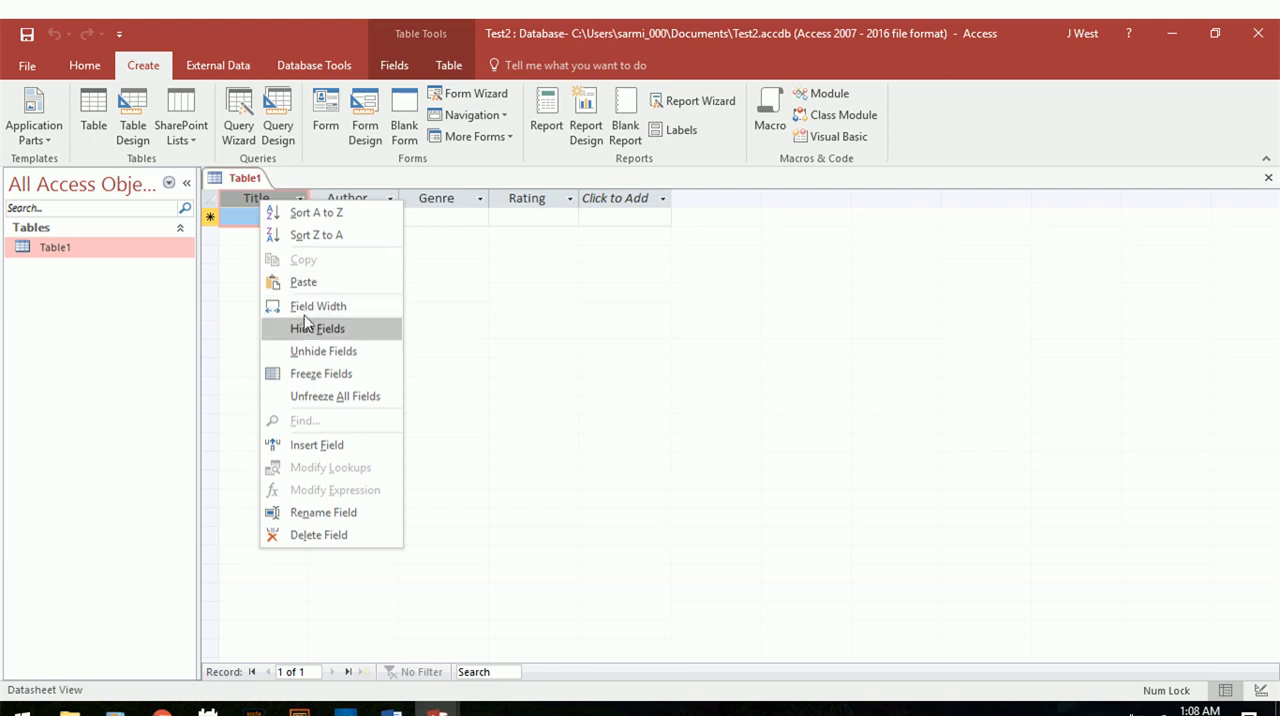
{"action": "left_click", "coordinate": [314, 452]}
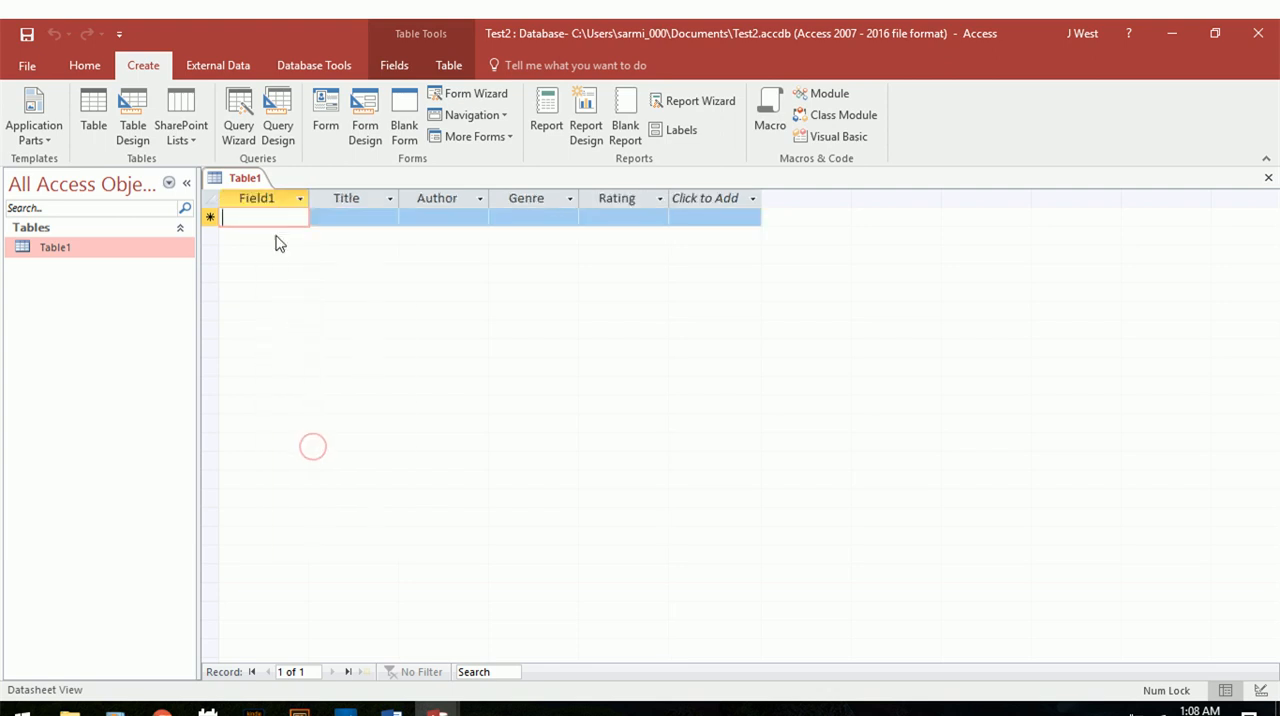
{"action": "right_click", "coordinate": [272, 198]}
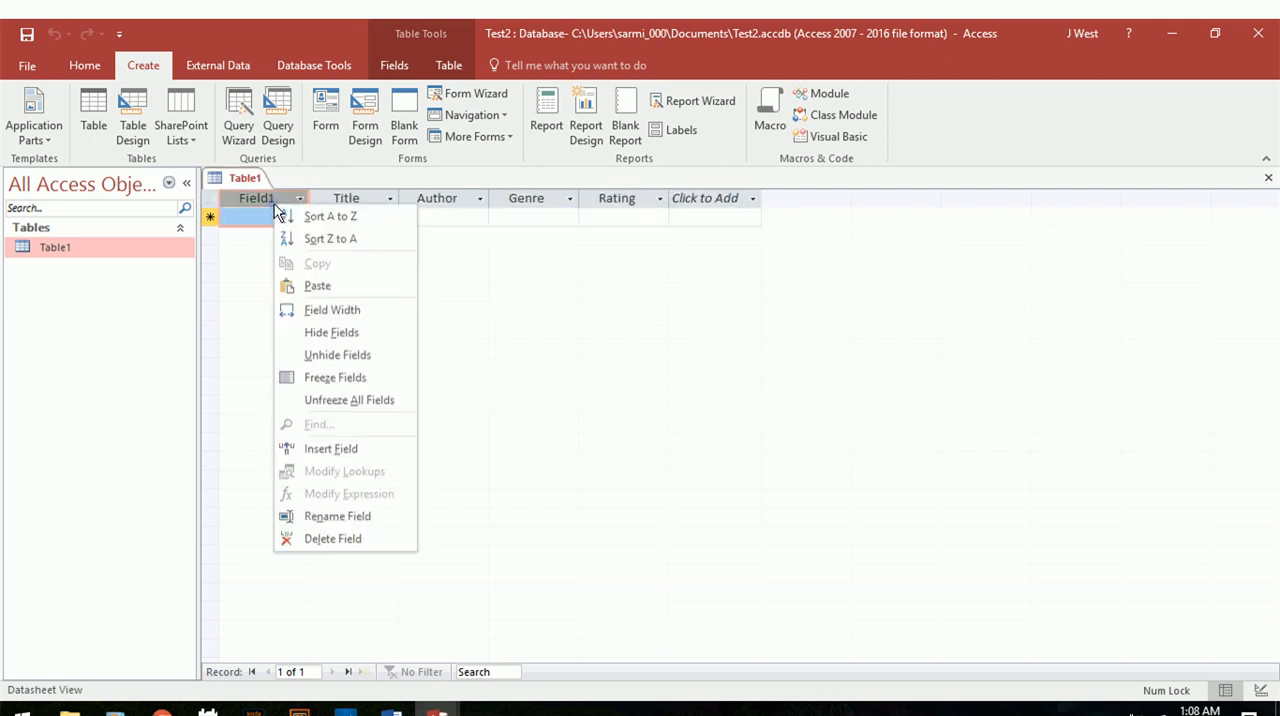
{"action": "left_click", "coordinate": [355, 517]}
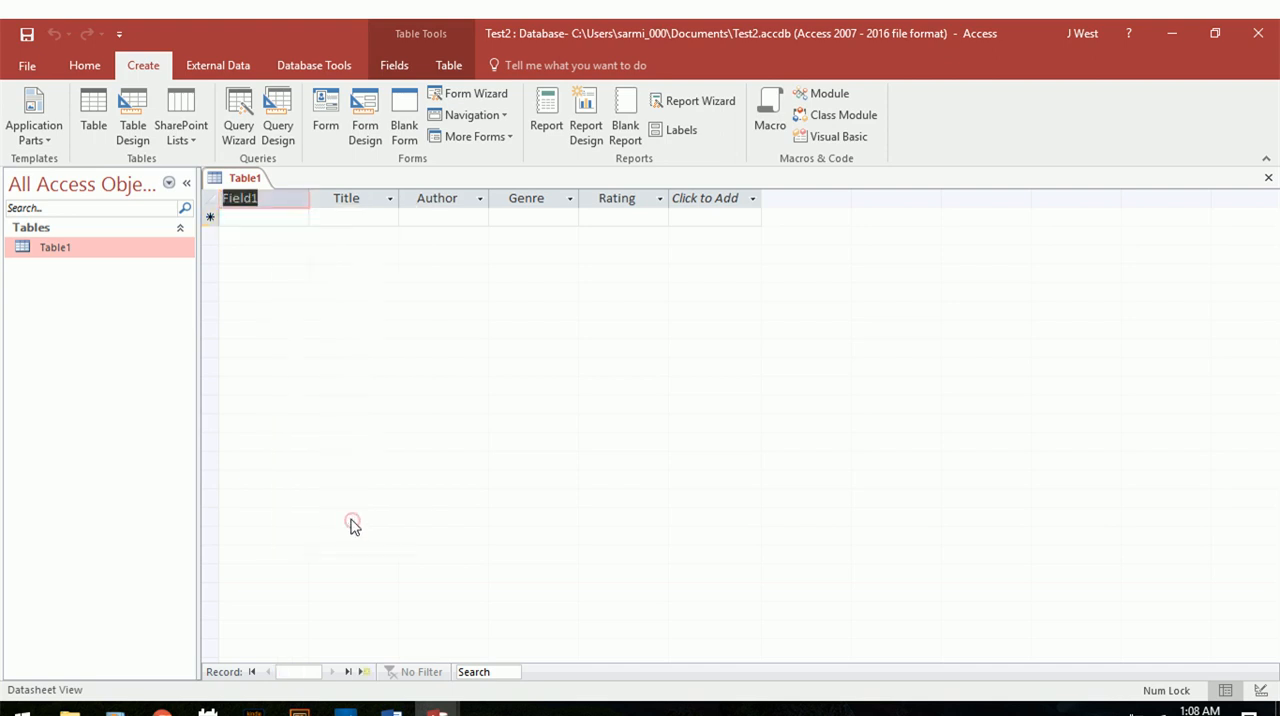
{"action": "type", "text": "Date"}
{"action": "key", "text": "Return"}
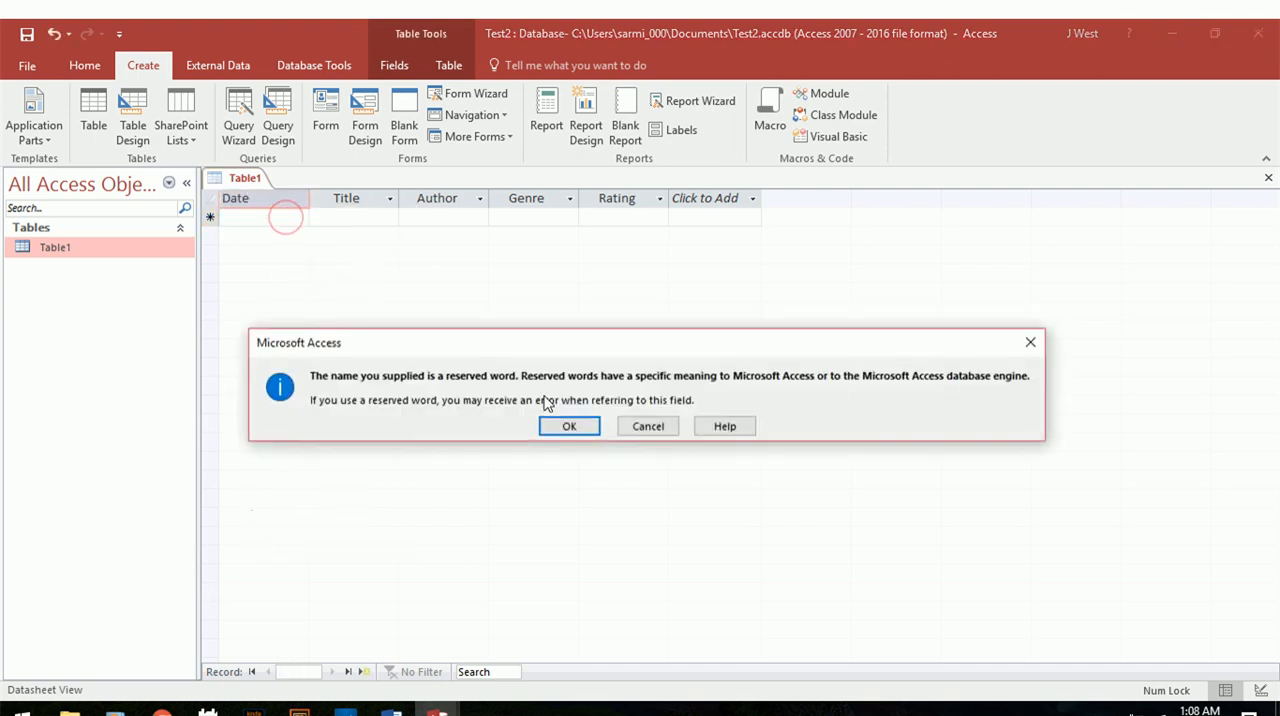
{"action": "left_click", "coordinate": [569, 427]}
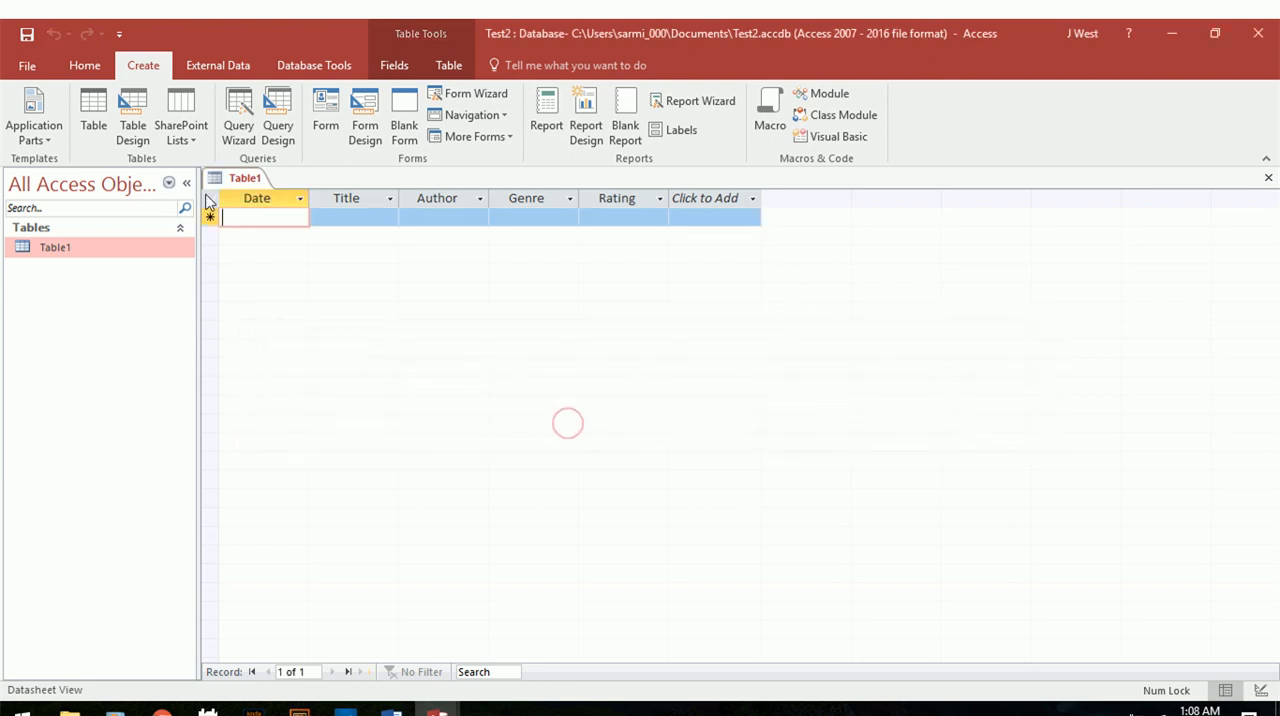
Set the Date field's data type to Date/Time in Design View.
{"action": "left_click", "coordinate": [299, 202]}
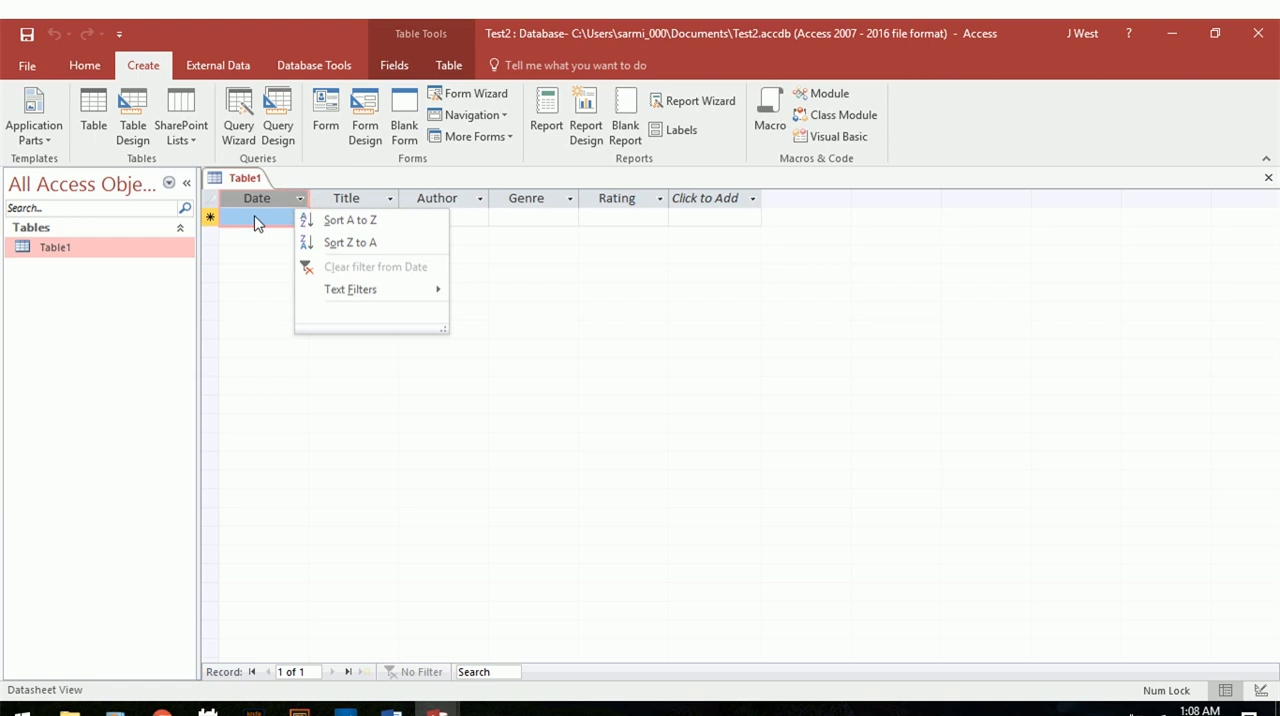
{"action": "left_click", "coordinate": [253, 218]}
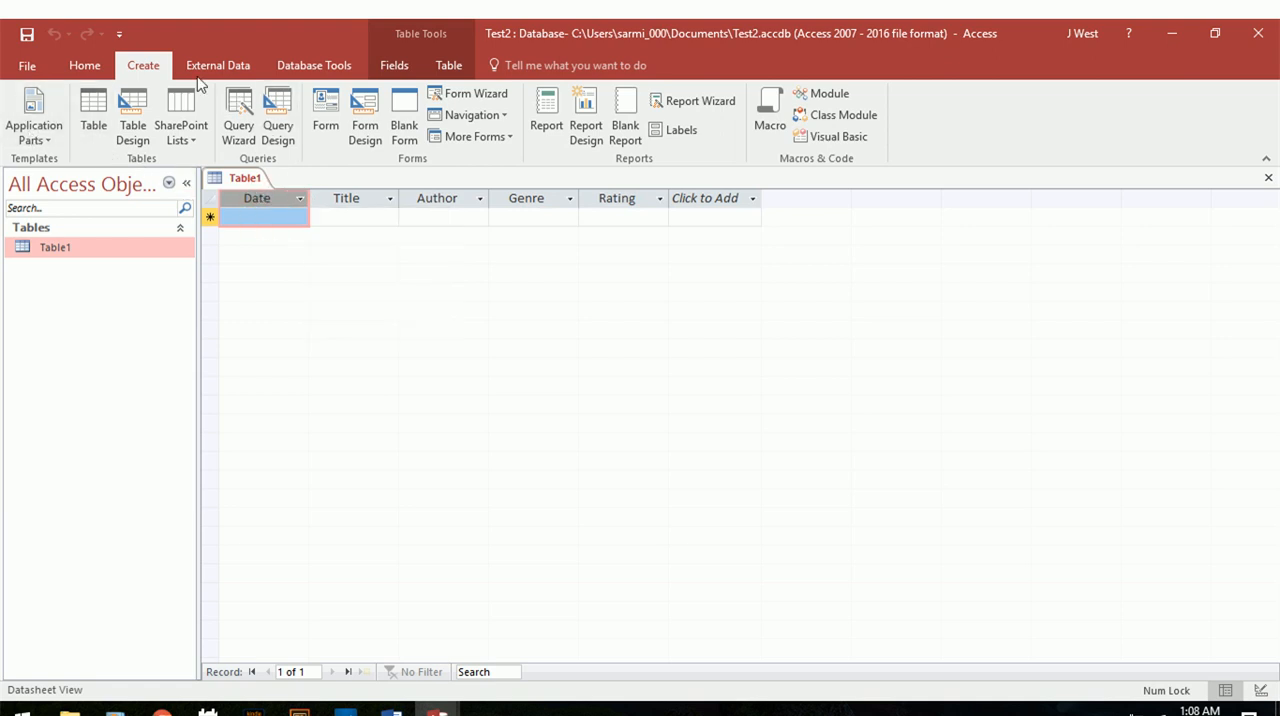
{"action": "left_click", "coordinate": [84, 65]}
{"action": "left_click", "coordinate": [22, 135]}
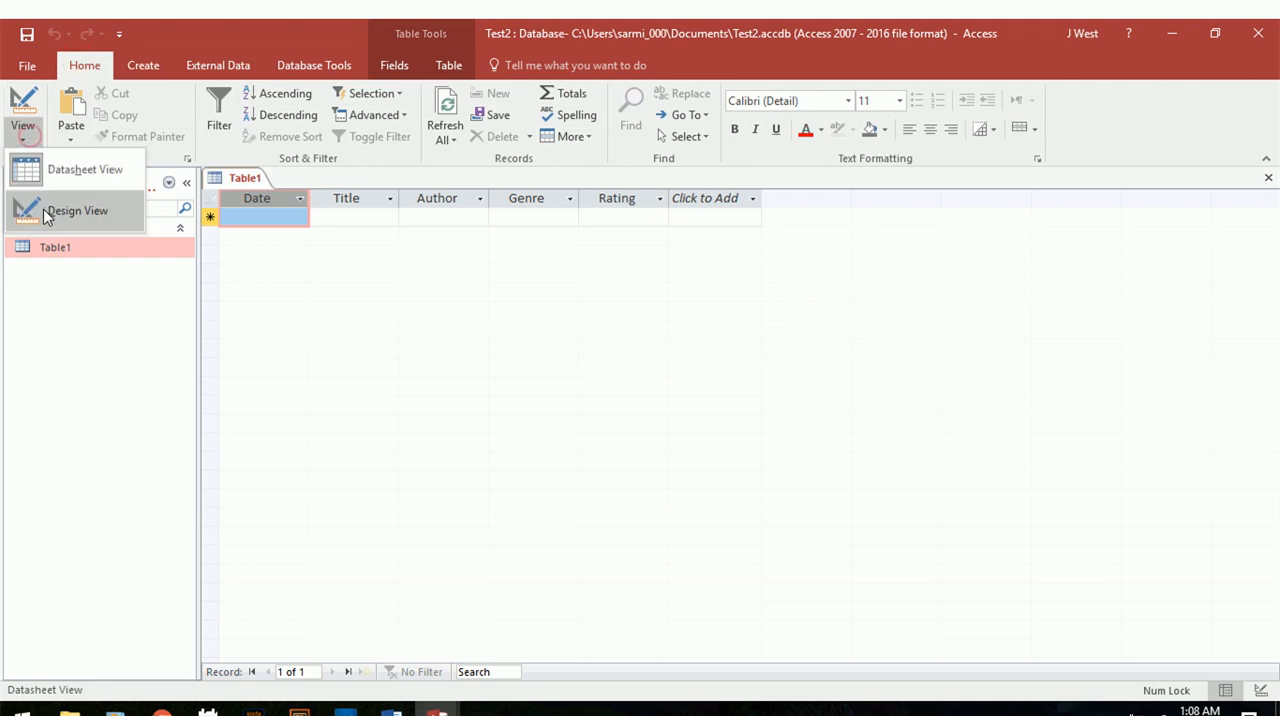
{"action": "left_click", "coordinate": [44, 208]}
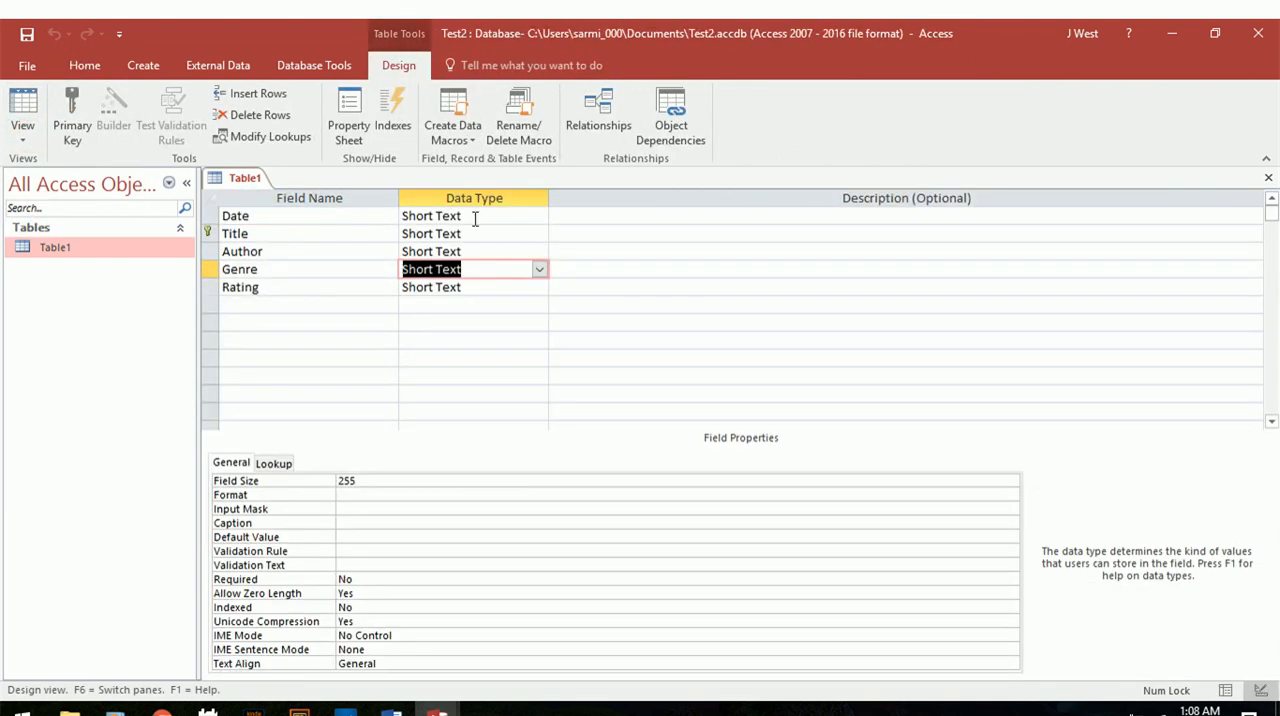
{"action": "left_click", "coordinate": [488, 218]}
{"action": "left_click", "coordinate": [538, 217]}
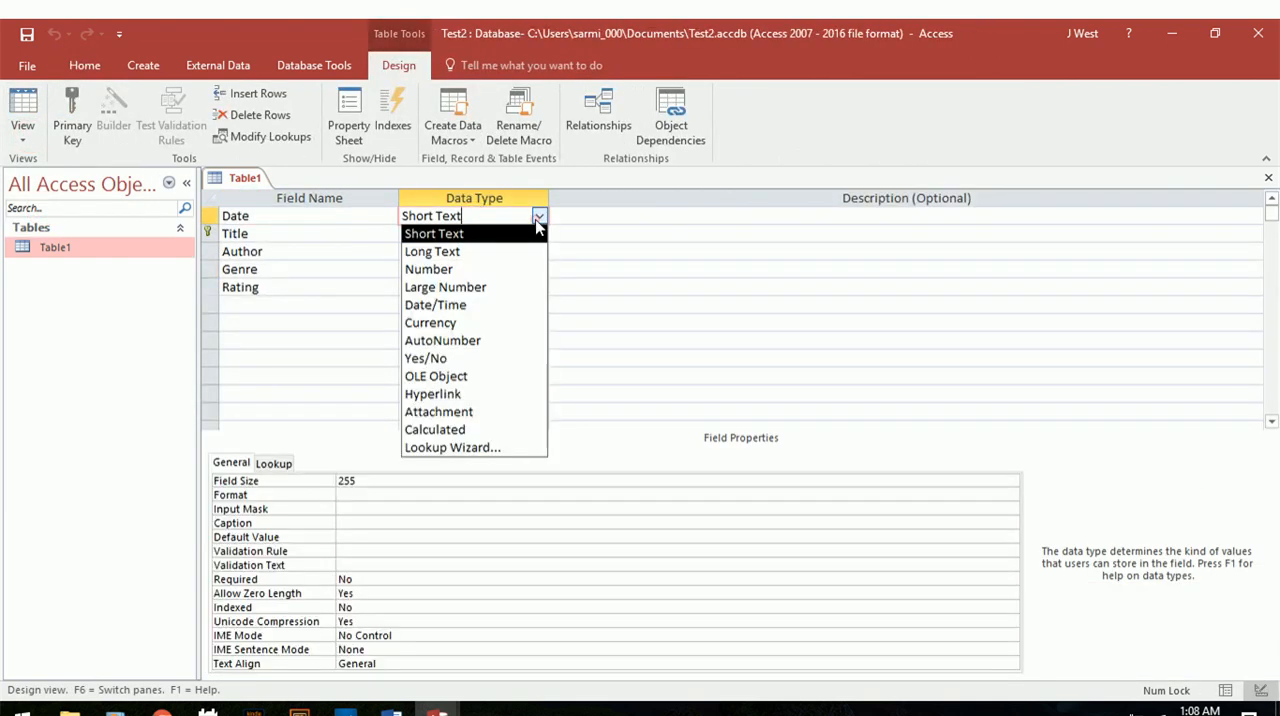
{"action": "left_click", "coordinate": [488, 314]}
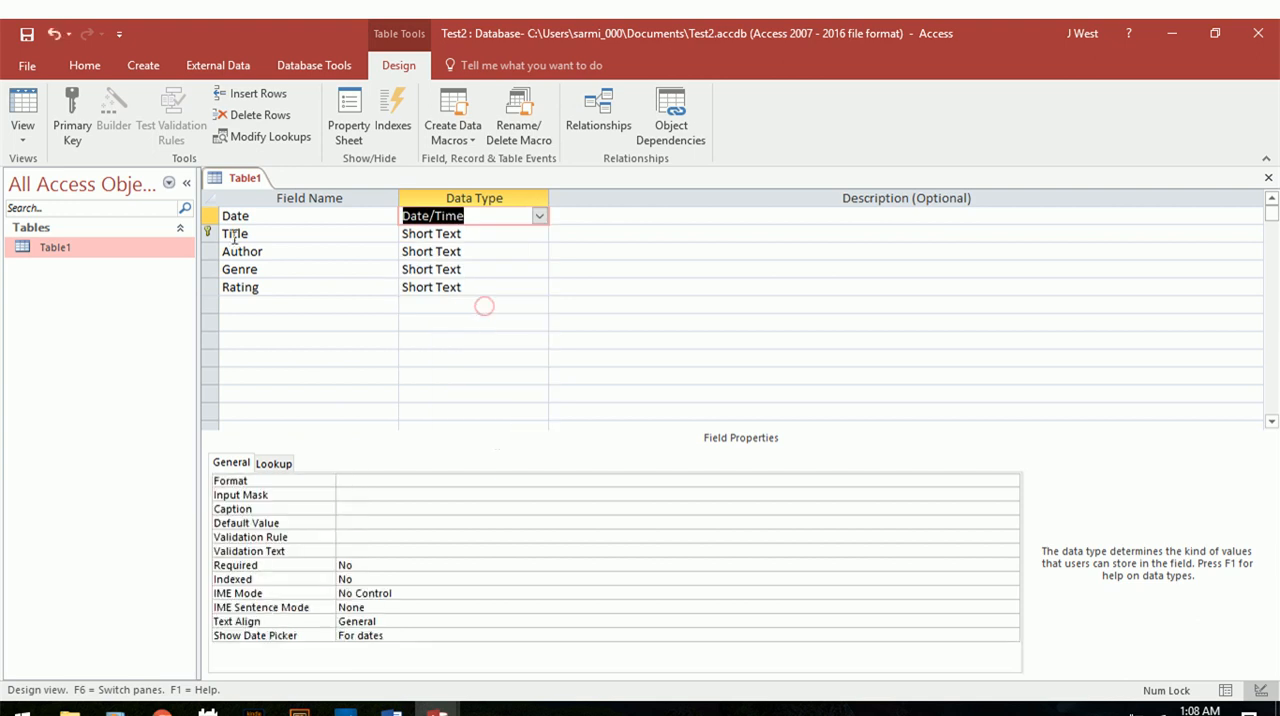
Switch Table1 from Design View to Datasheet View, saving the table with its new Date field type.
{"action": "left_click", "coordinate": [17, 126]}
{"action": "left_click", "coordinate": [49, 208]}
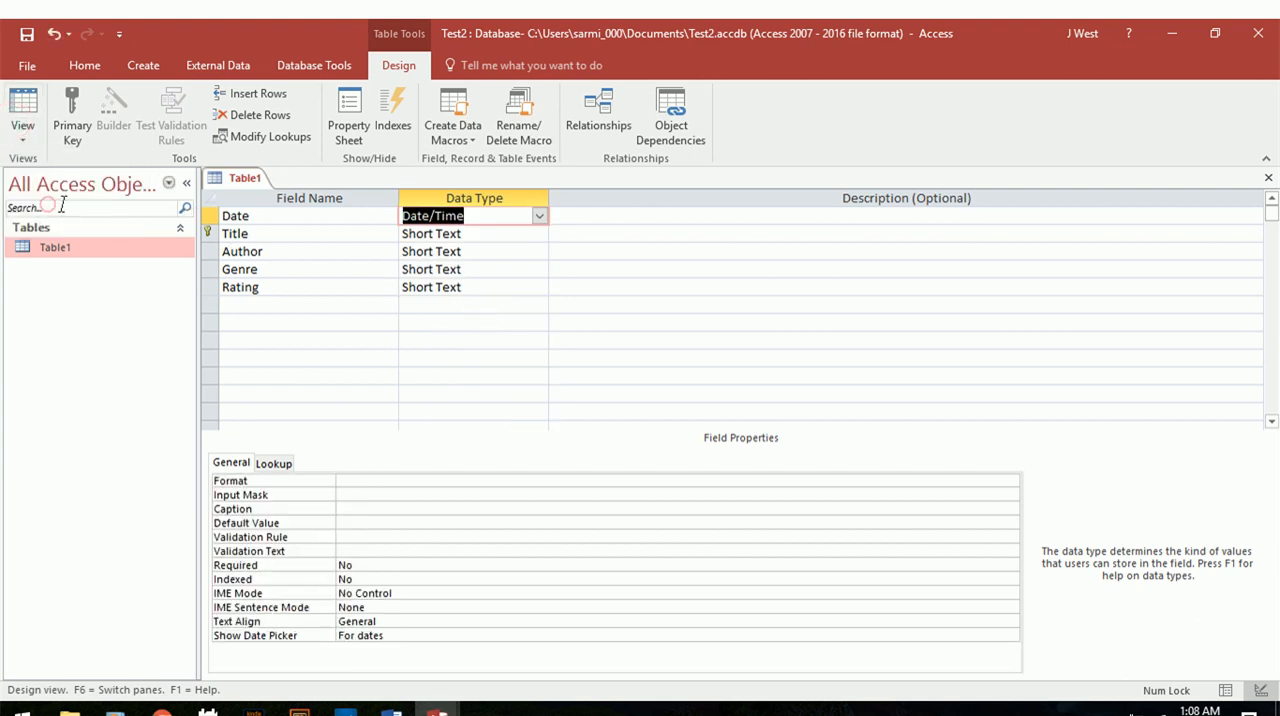
{"action": "left_click", "coordinate": [33, 142]}
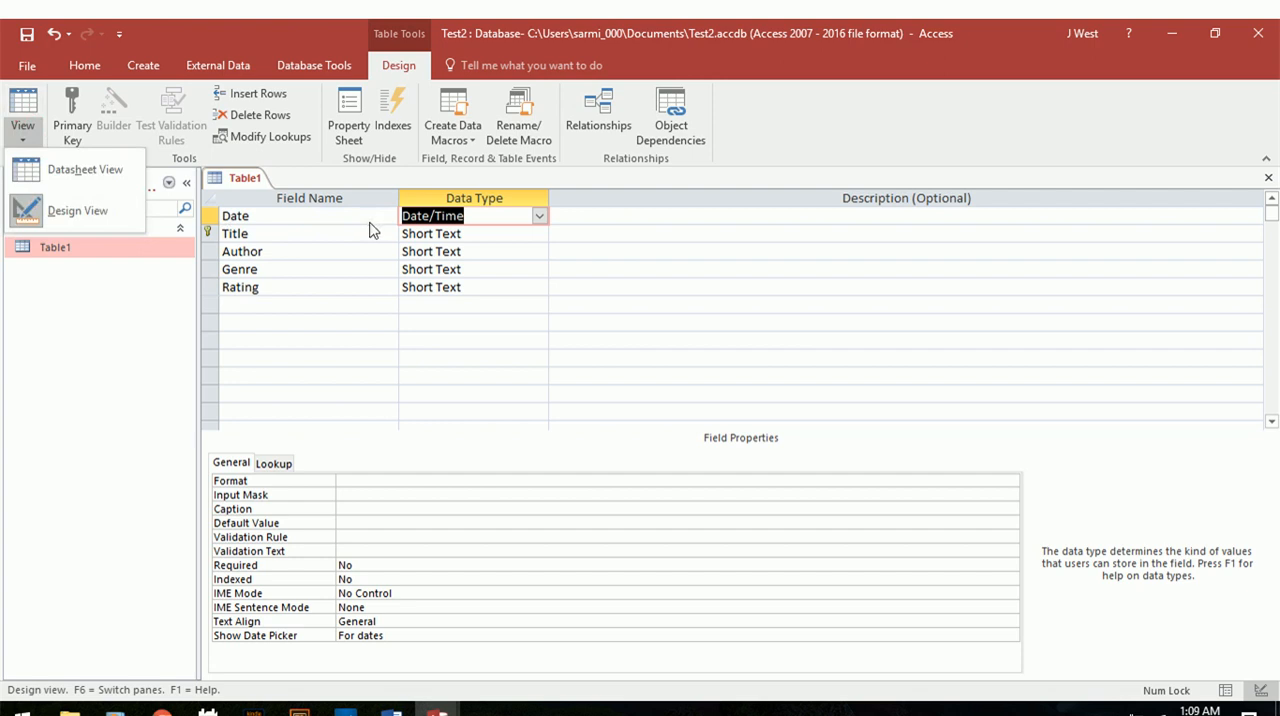
{"action": "left_click", "coordinate": [362, 232]}
{"action": "left_click", "coordinate": [22, 130]}
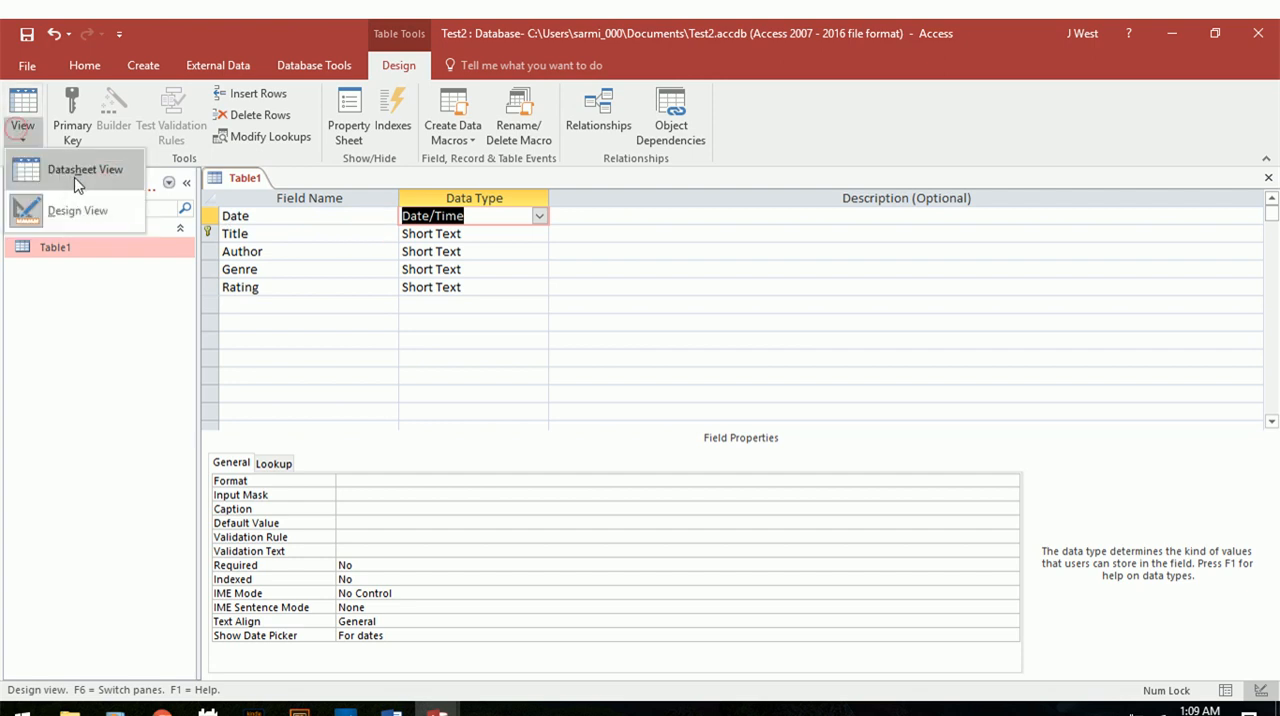
{"action": "left_click", "coordinate": [72, 181]}
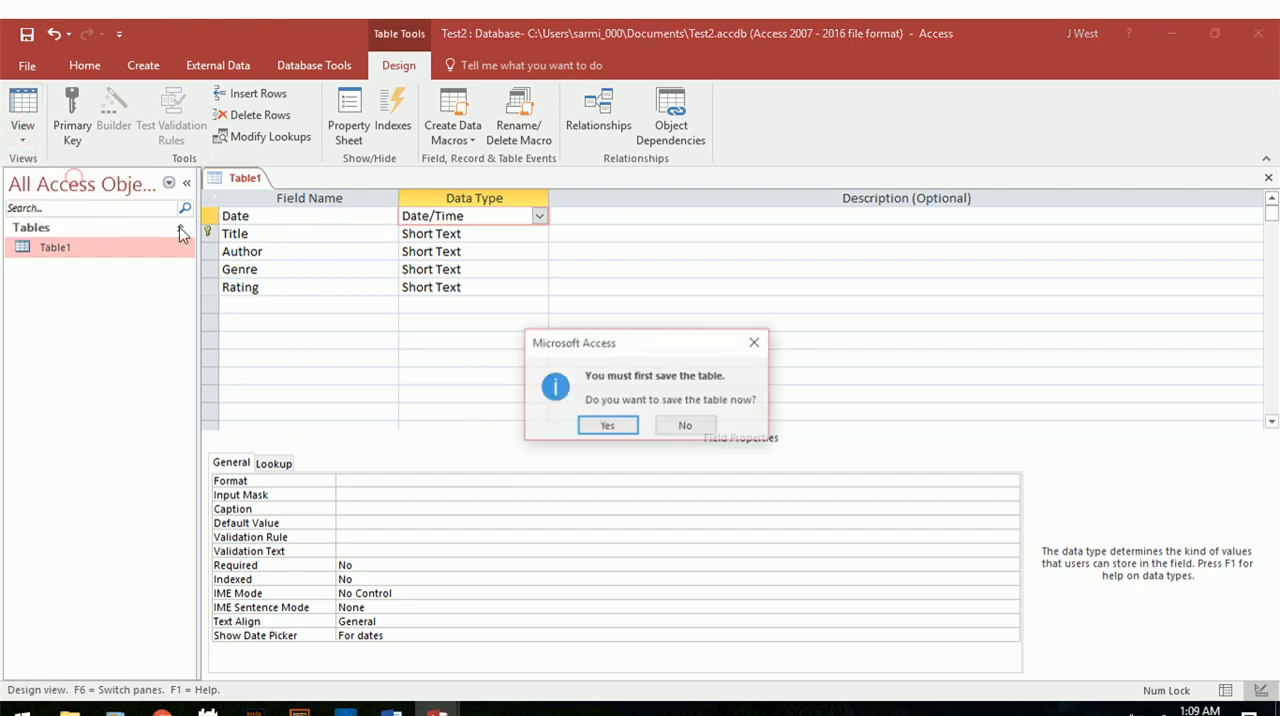
{"action": "left_click", "coordinate": [603, 427]}
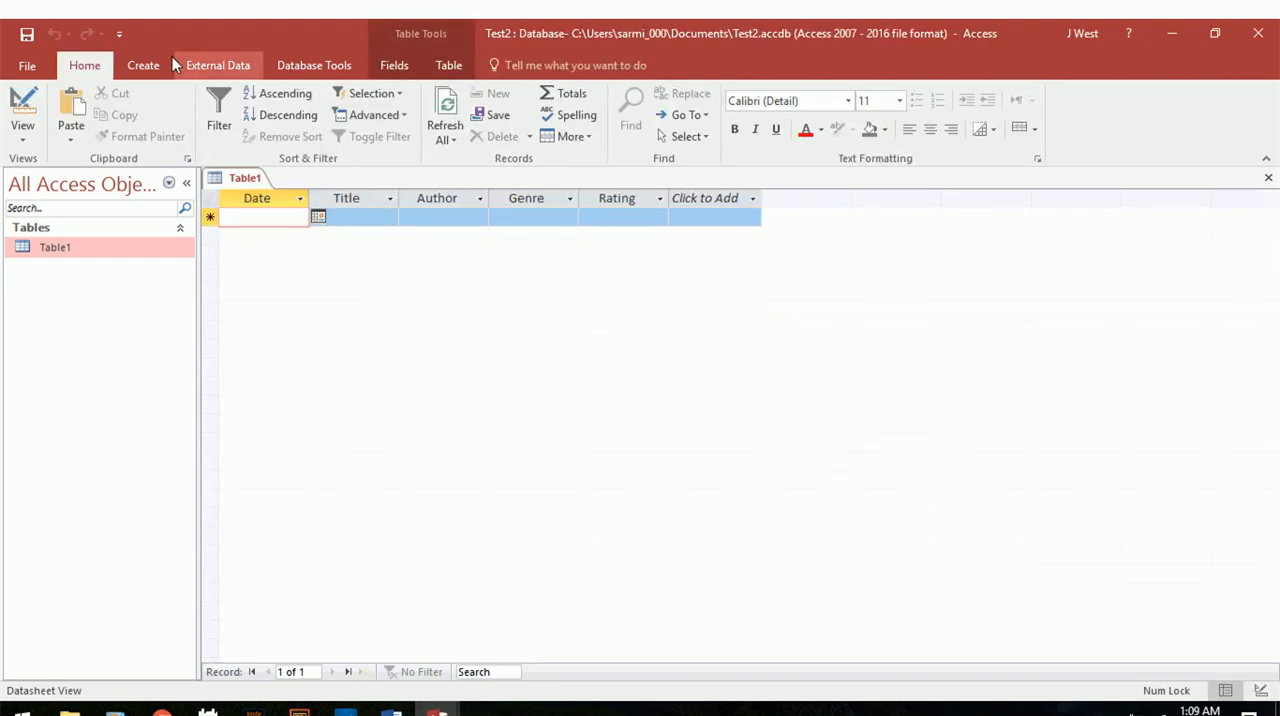
Start the Form Wizard on Table1, checking the Enter Books form in the Master Book List database for reference before returning to the wizard.
{"action": "left_click", "coordinate": [143, 64]}
{"action": "left_click", "coordinate": [484, 96]}
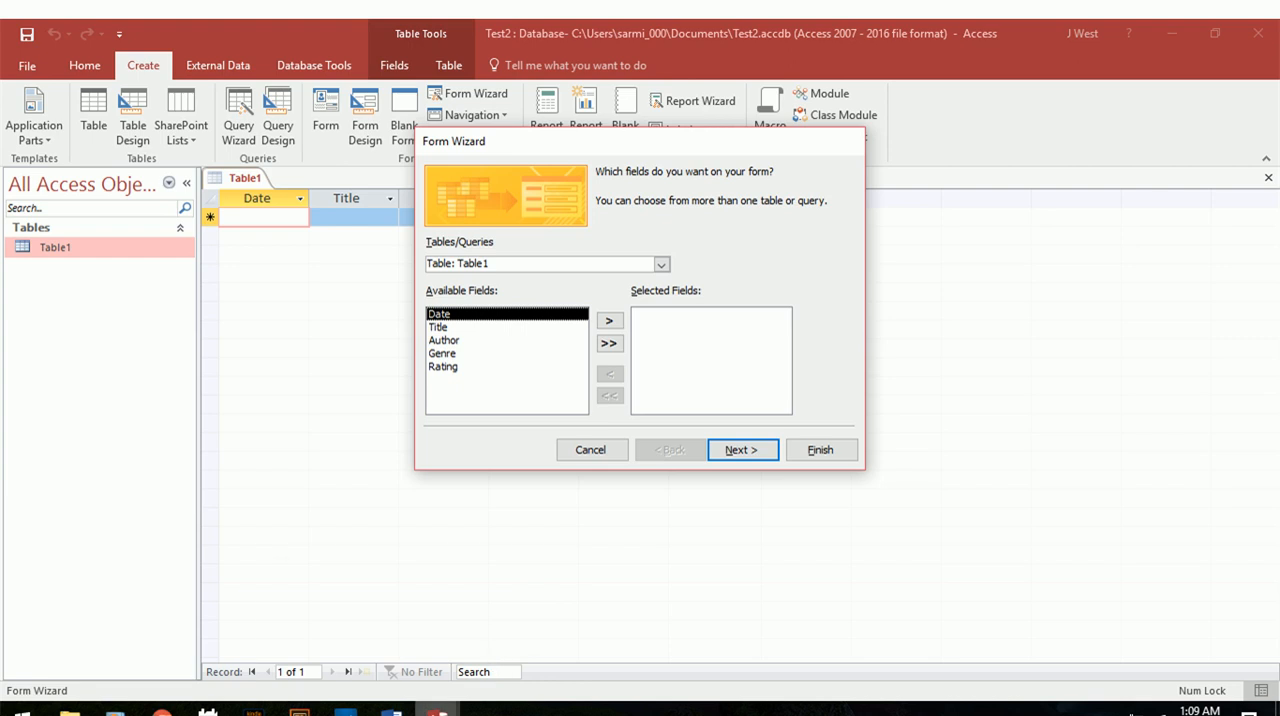
{"action": "mouse_move", "coordinate": [433, 712]}
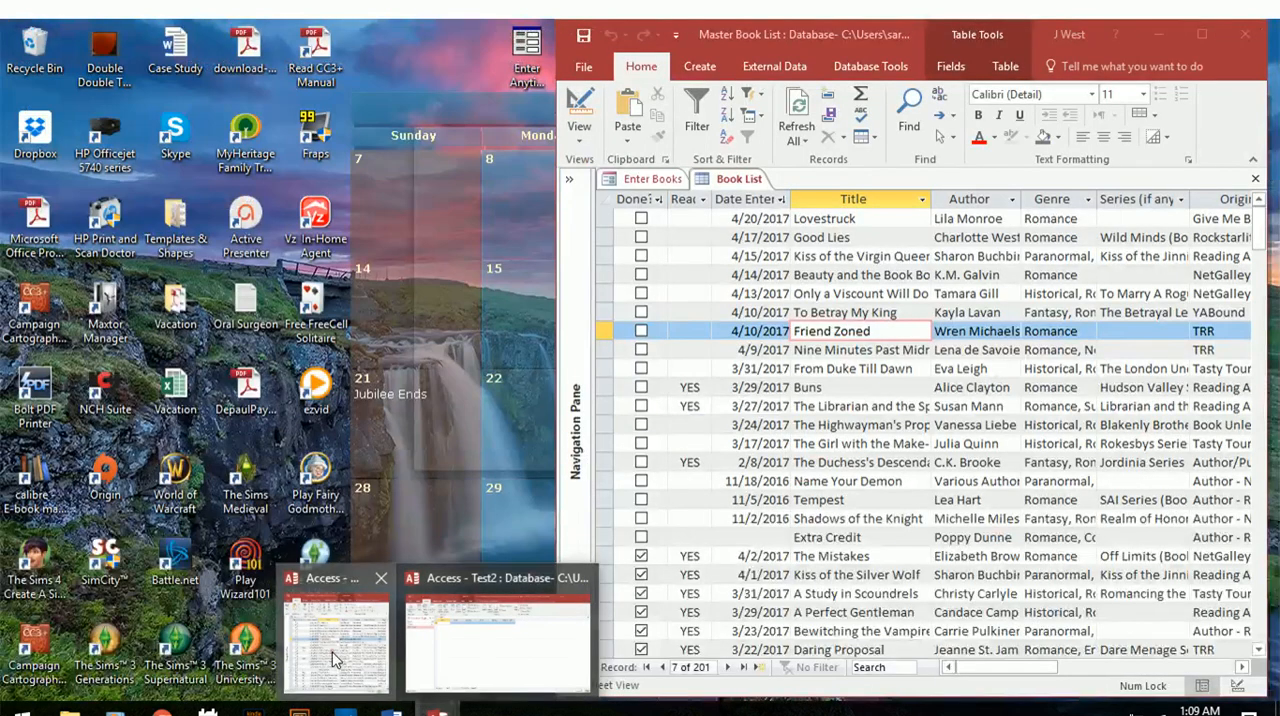
{"action": "left_click", "coordinate": [335, 660]}
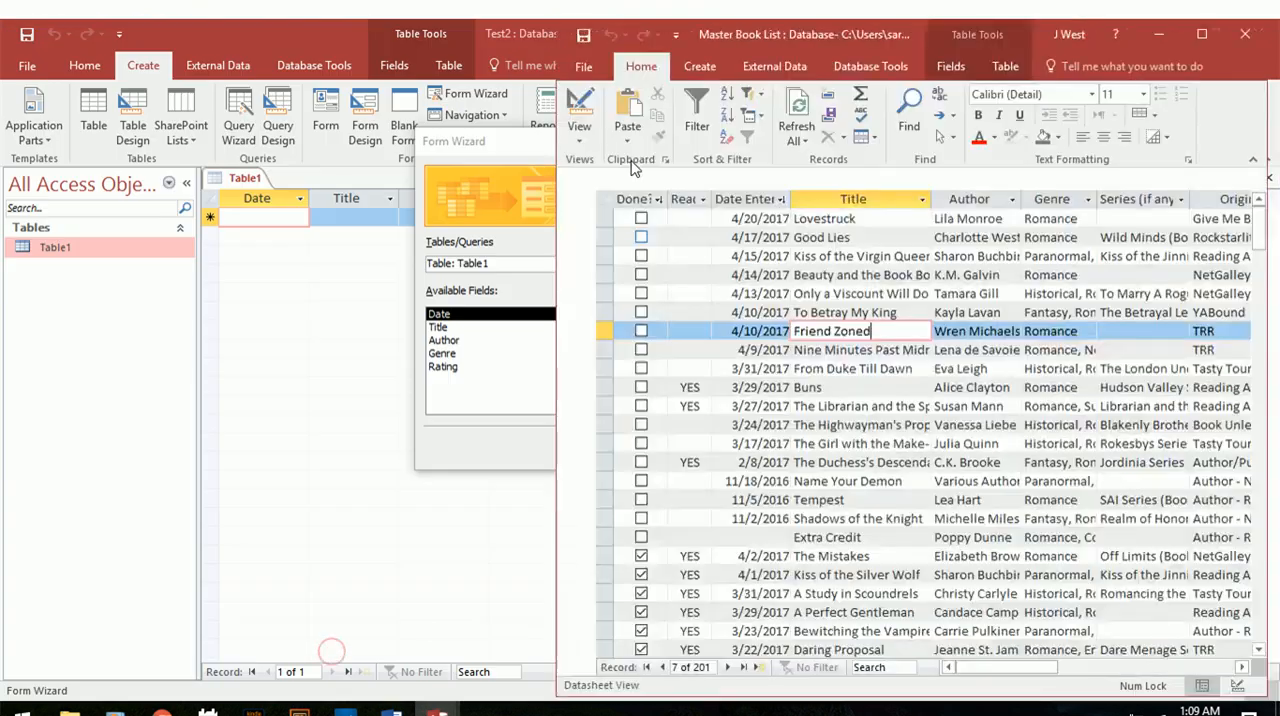
{"action": "left_click", "coordinate": [650, 179]}
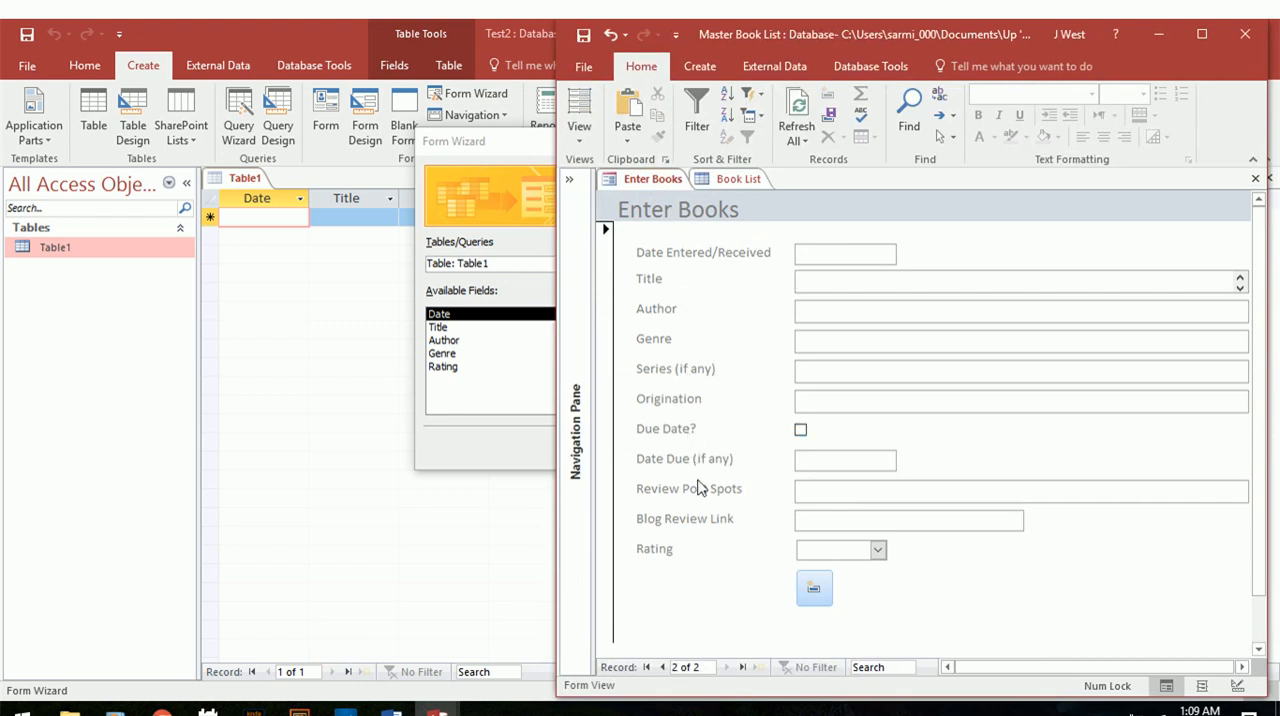
{"action": "left_click", "coordinate": [820, 251]}
{"action": "left_click", "coordinate": [504, 318]}
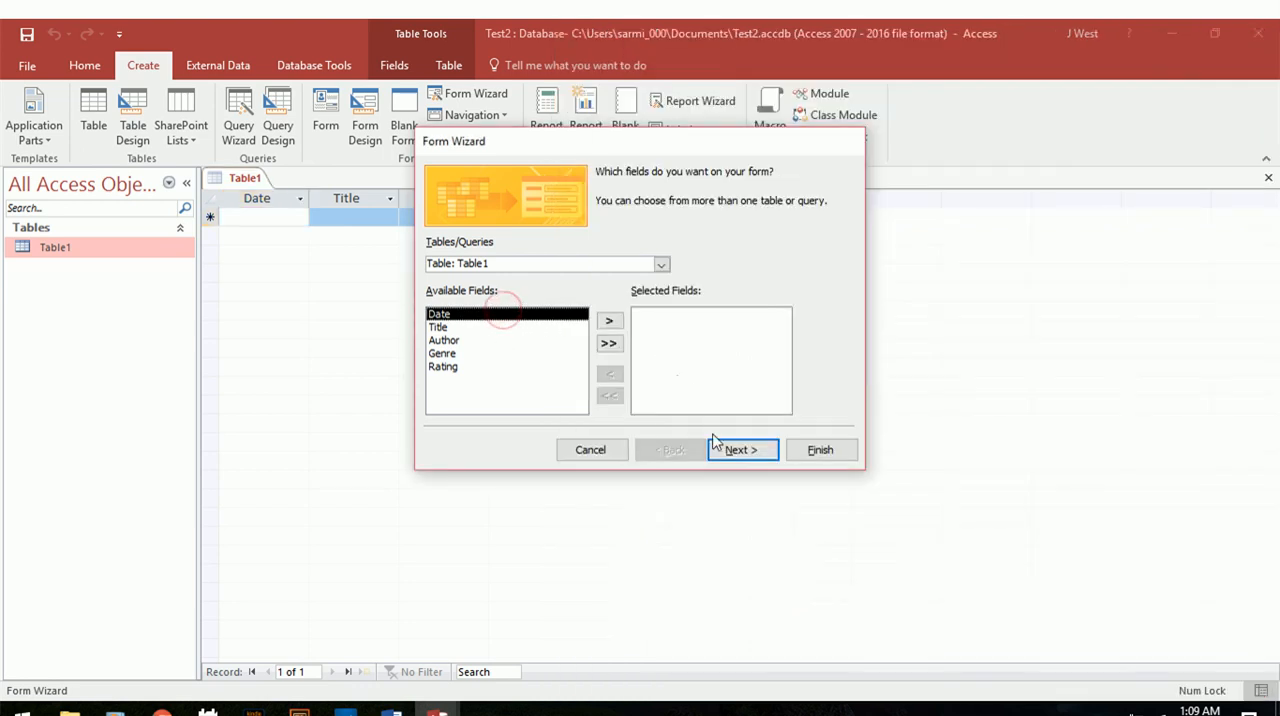
Add the Date, Title, Author, Genre and Rating fields to the form and proceed to the layout choice.
{"action": "left_click", "coordinate": [609, 321]}
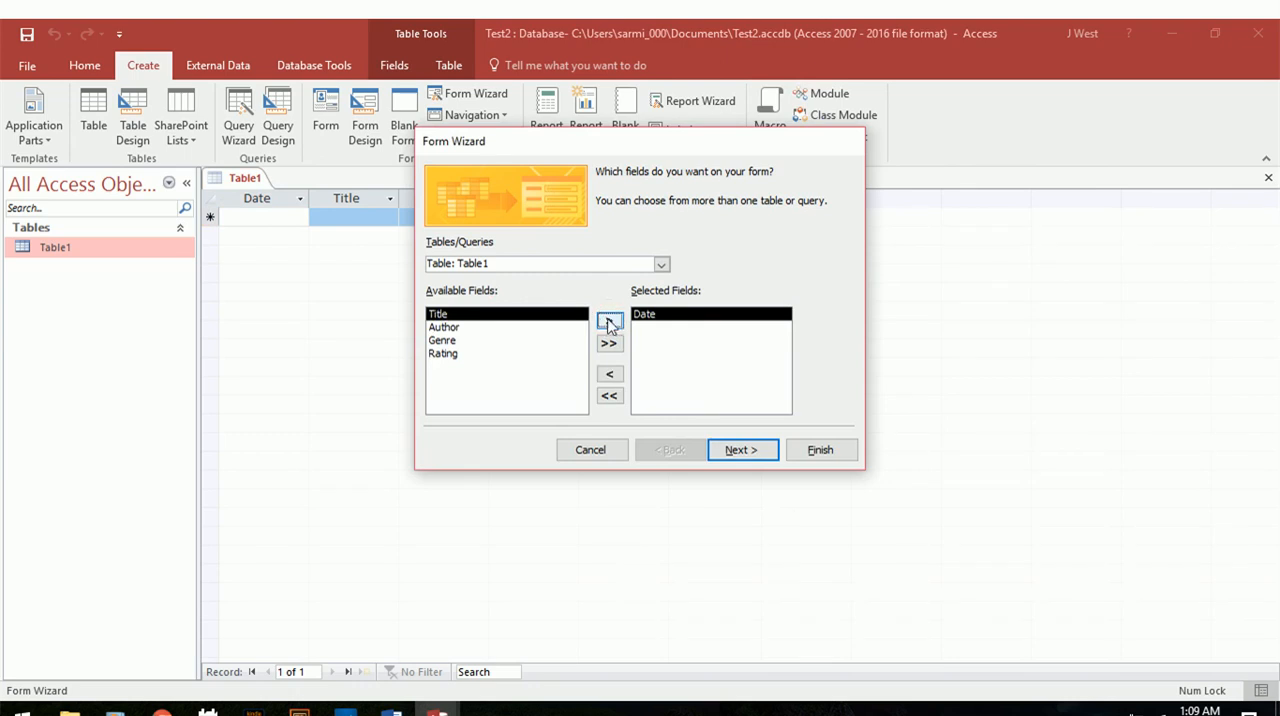
{"action": "left_click", "coordinate": [609, 321]}
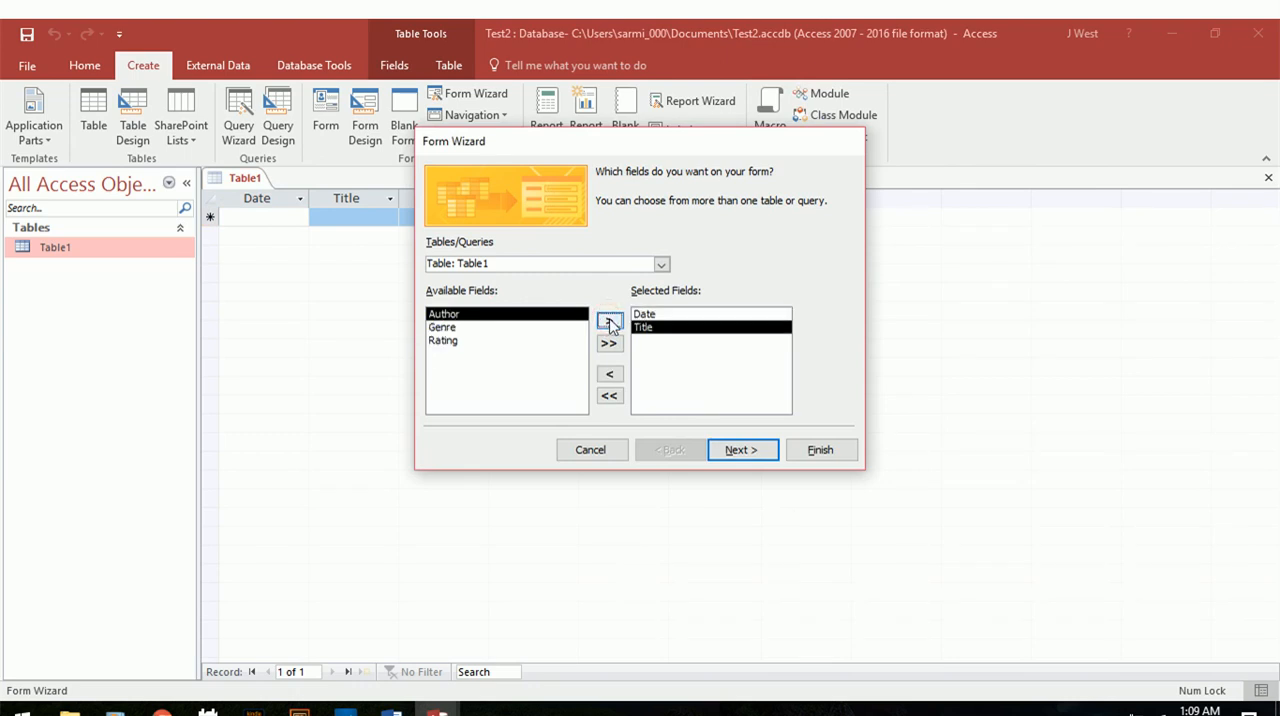
{"action": "left_click", "coordinate": [609, 321]}
{"action": "left_click", "coordinate": [609, 321]}
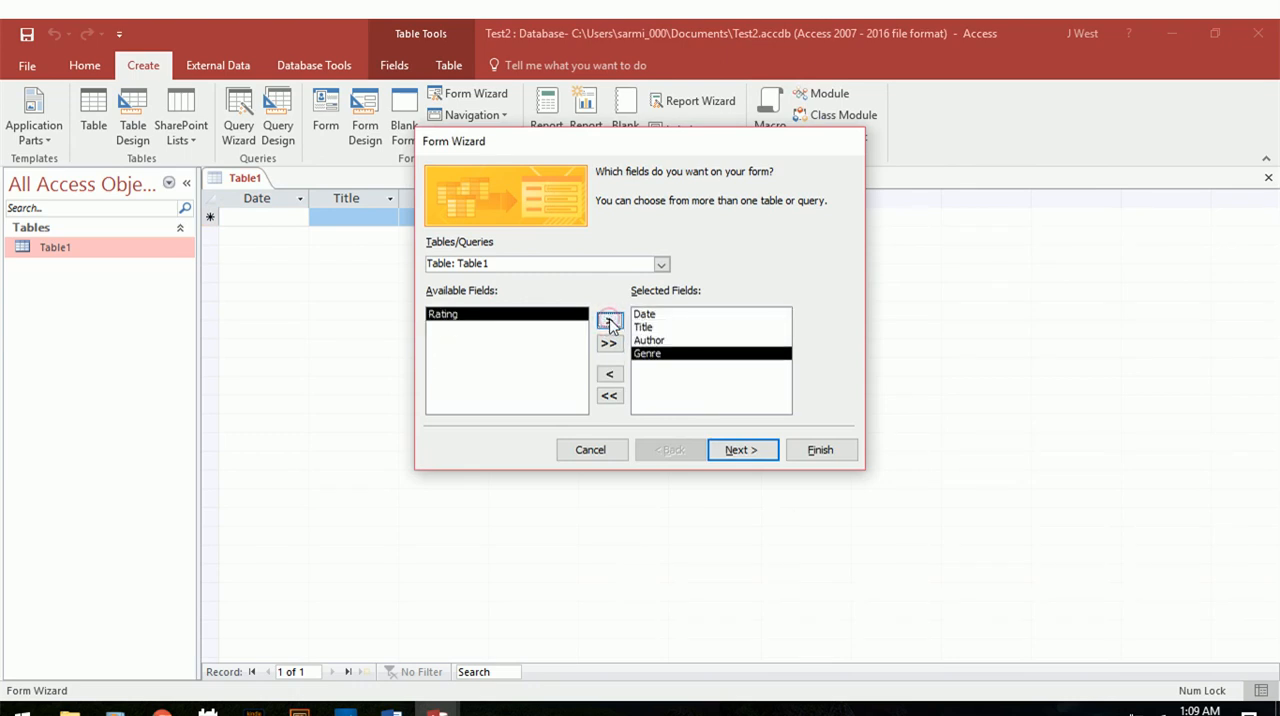
{"action": "left_click", "coordinate": [609, 321]}
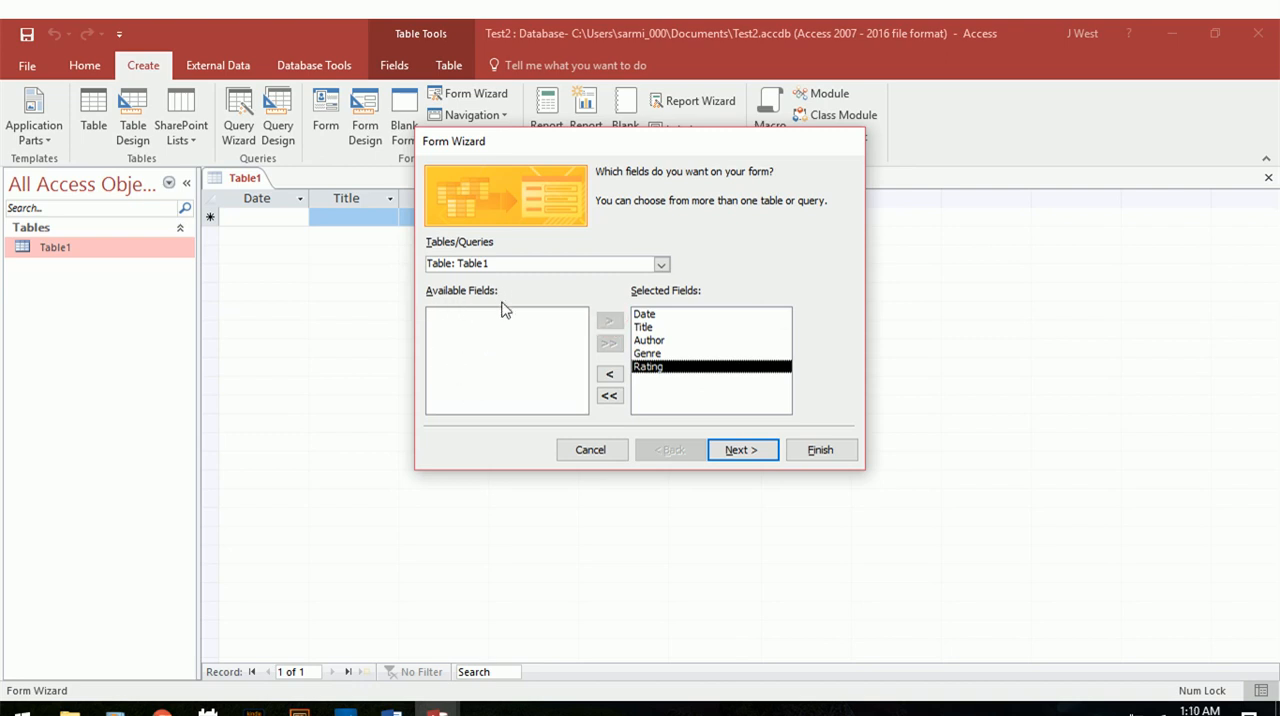
{"action": "mouse_move", "coordinate": [436, 710]}
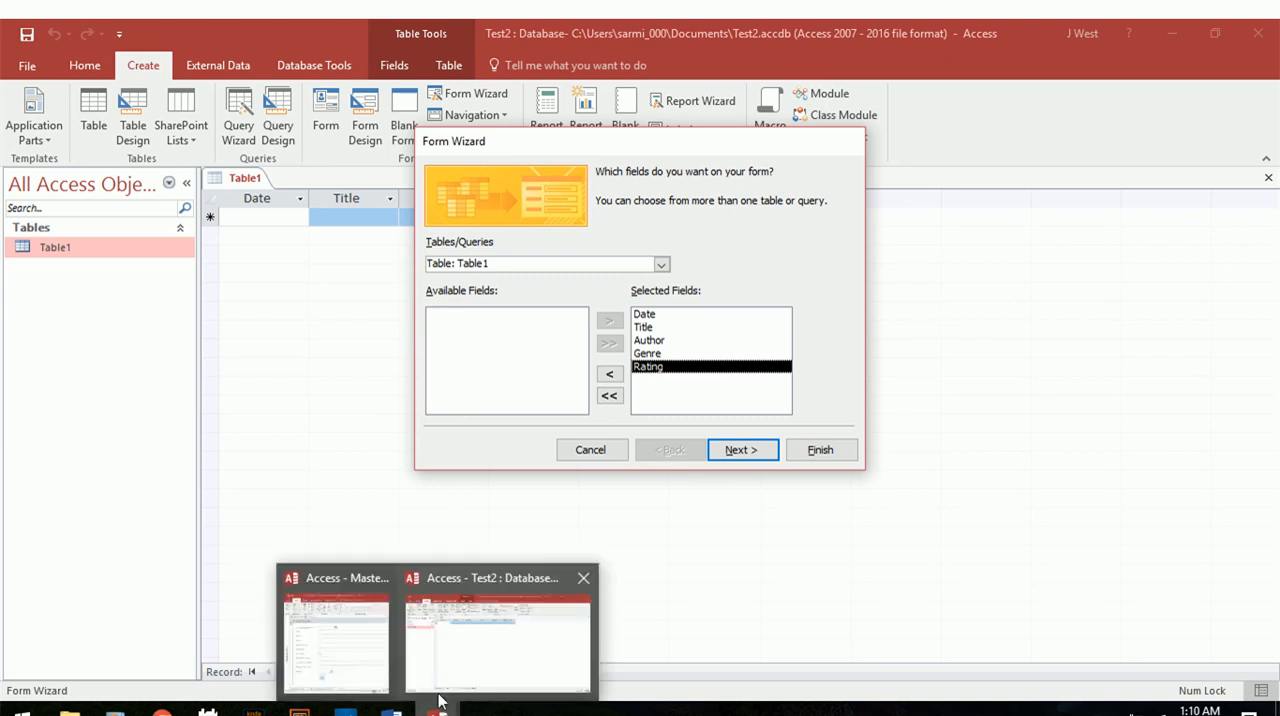
{"action": "mouse_move", "coordinate": [368, 636]}
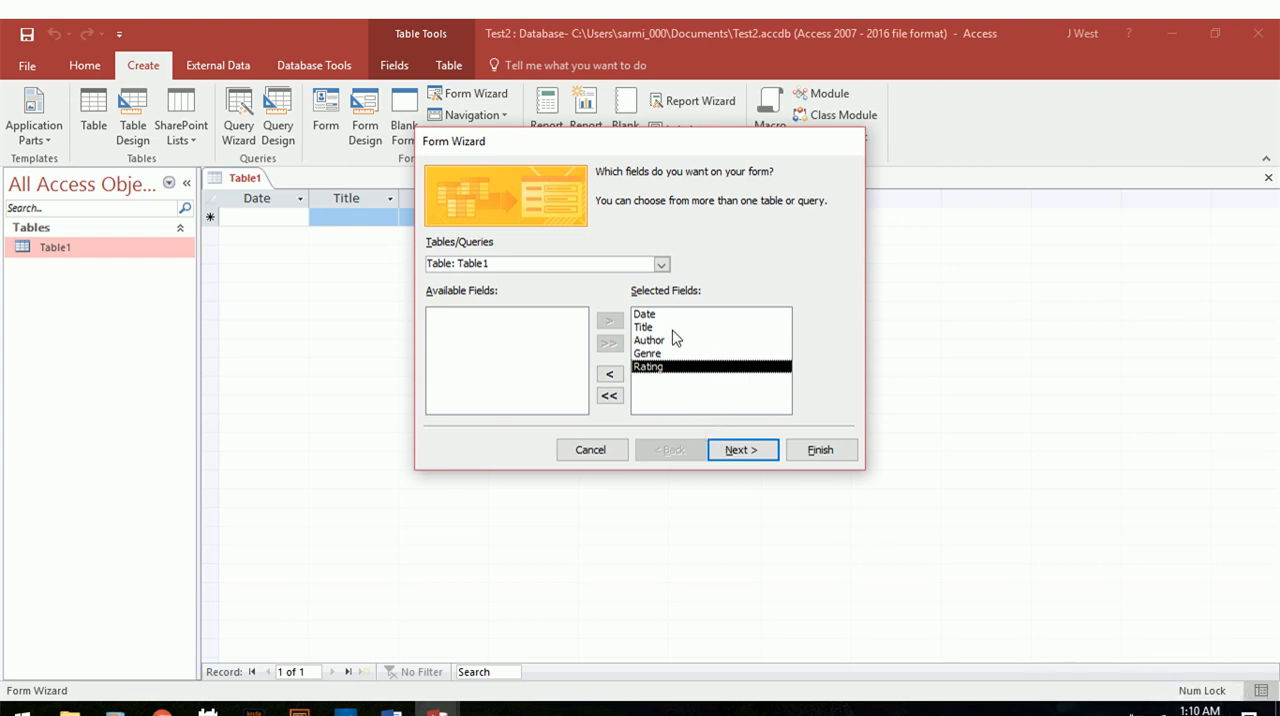
{"action": "left_click", "coordinate": [738, 452]}
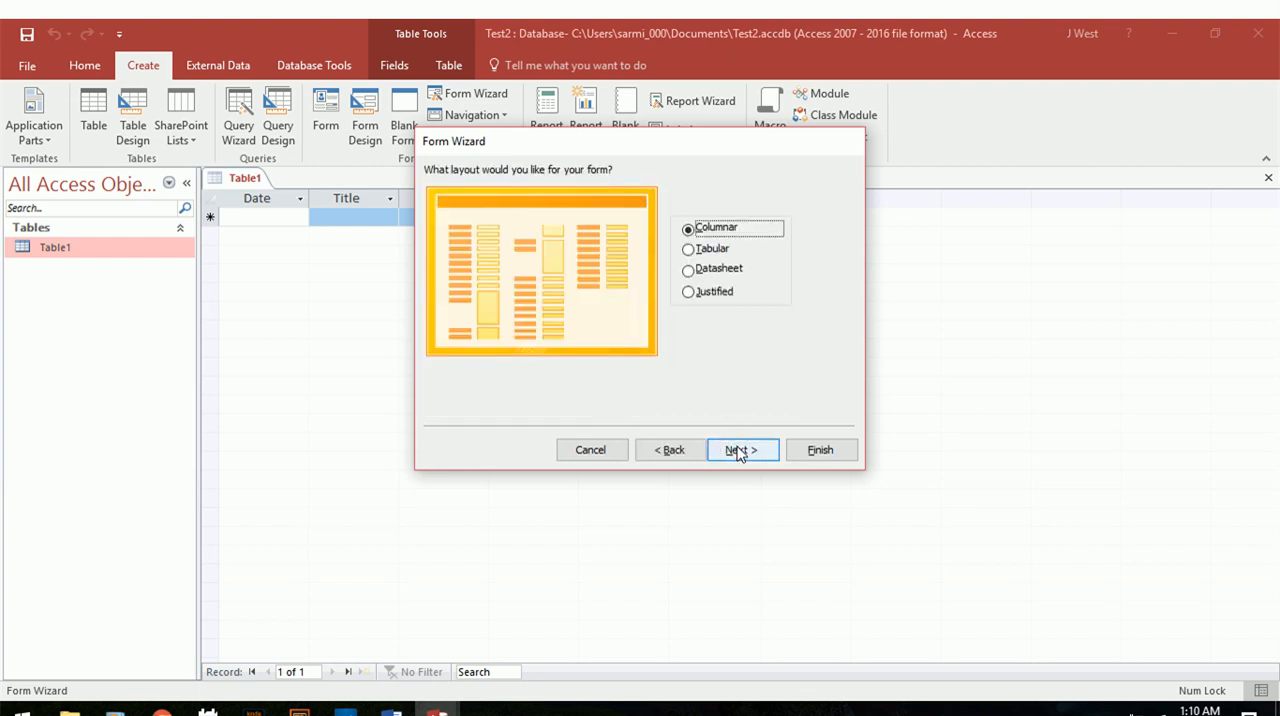
Preview the Tabular, Datasheet and Justified form layouts, choose Columnar, and proceed to the form title.
{"action": "left_click", "coordinate": [690, 250]}
{"action": "left_click", "coordinate": [690, 270]}
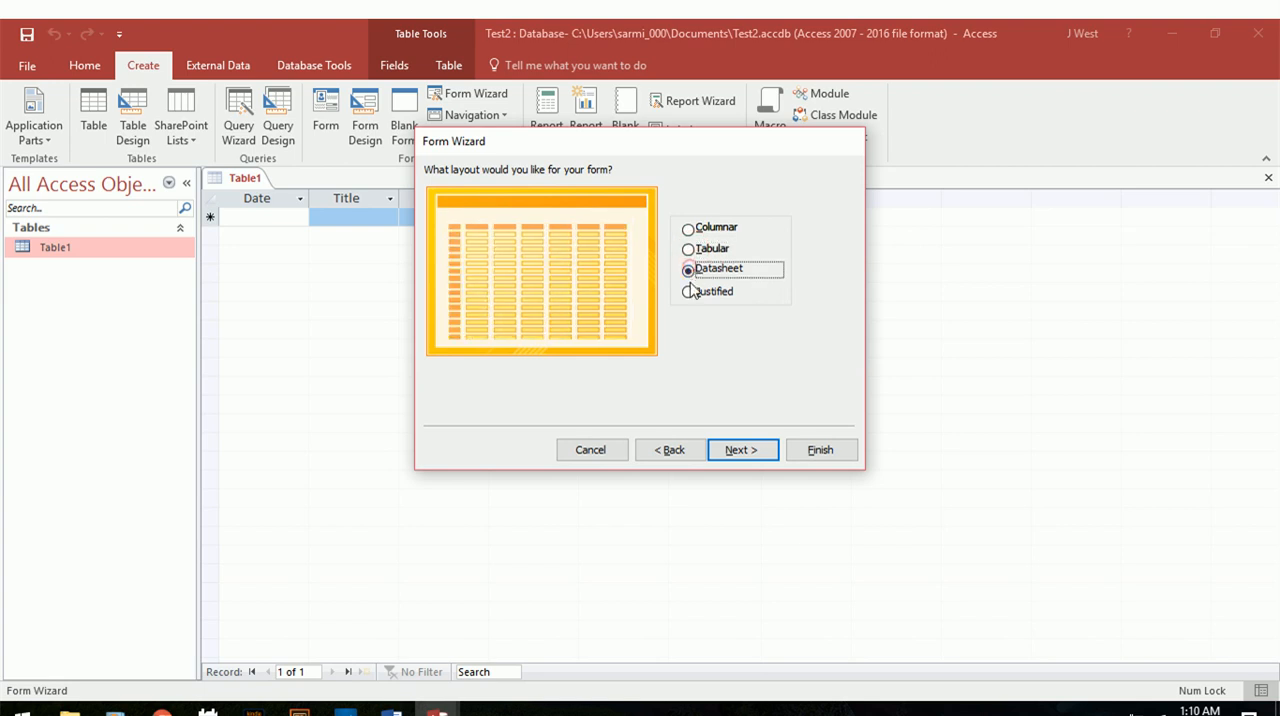
{"action": "left_click", "coordinate": [688, 291]}
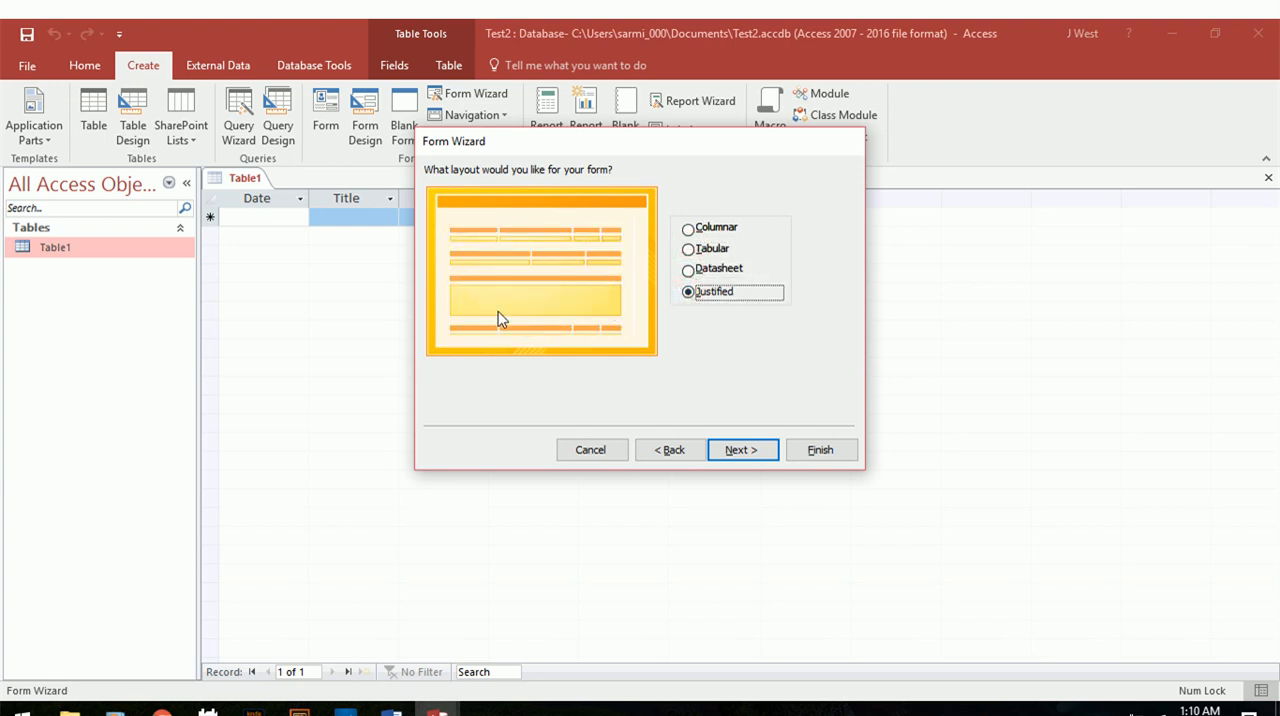
{"action": "left_click", "coordinate": [688, 229]}
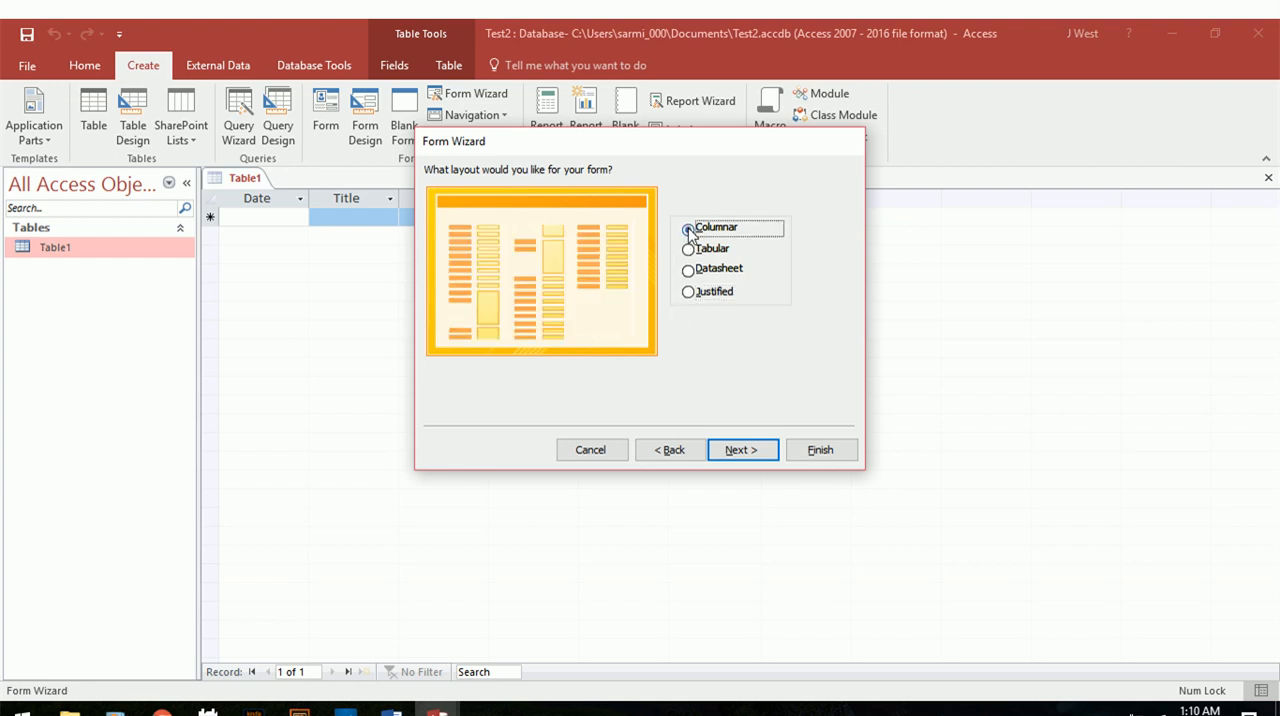
{"action": "left_click", "coordinate": [740, 450]}
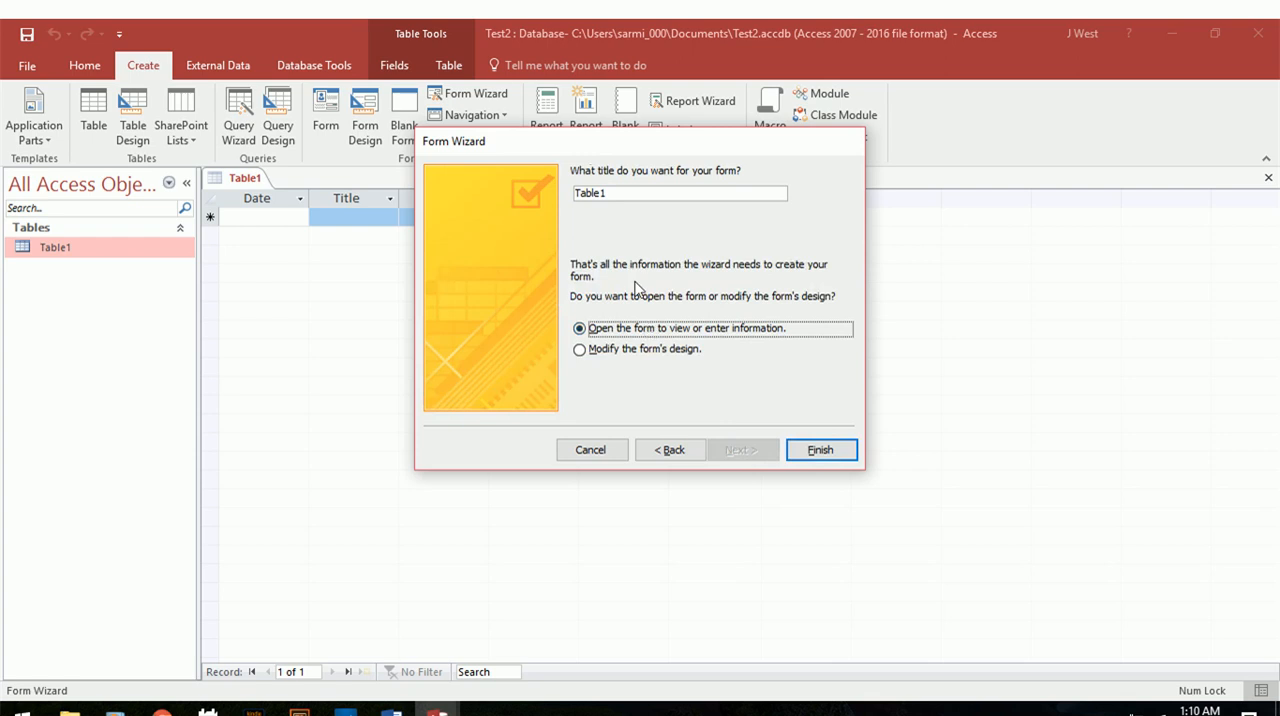
Title the form Book Entry and finish the wizard with the option to modify the form's design.
{"action": "left_click", "coordinate": [639, 195]}
{"action": "key", "text": "BackSpace"}
{"action": "key", "text": "BackSpace"}
{"action": "key", "text": "BackSpace"}
{"action": "key", "text": "BackSpace"}
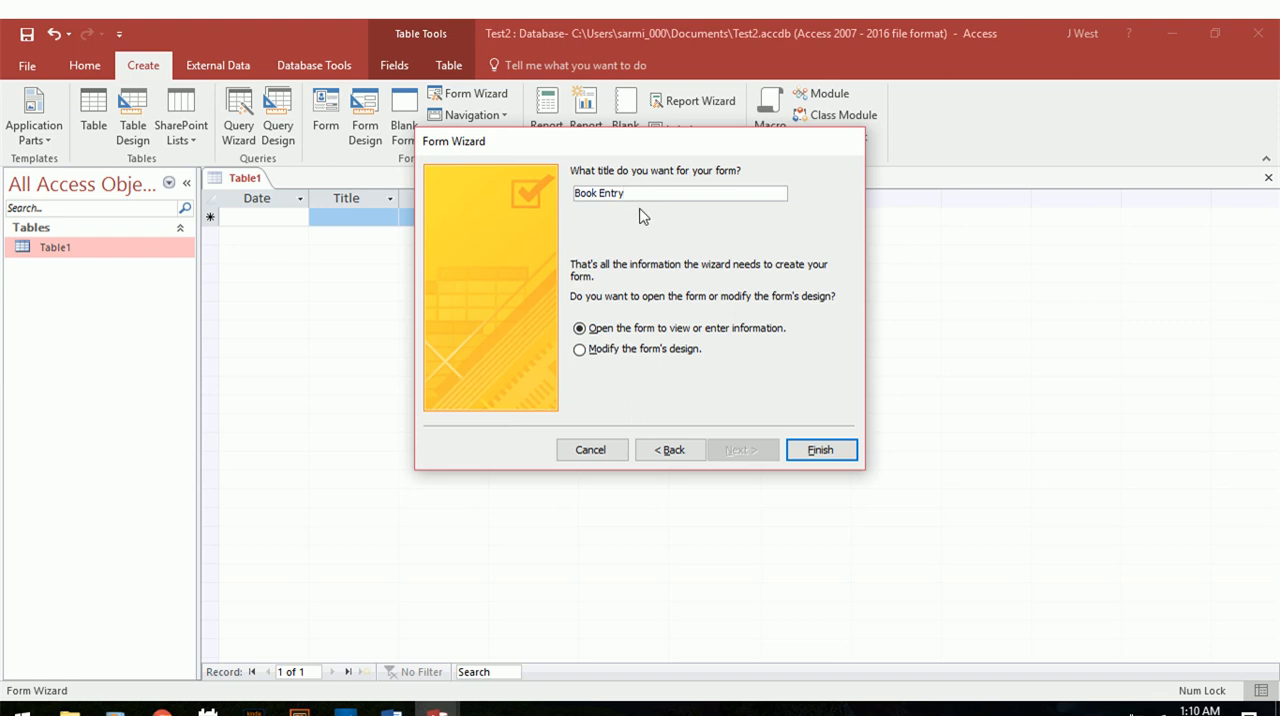
{"action": "left_click", "coordinate": [579, 350]}
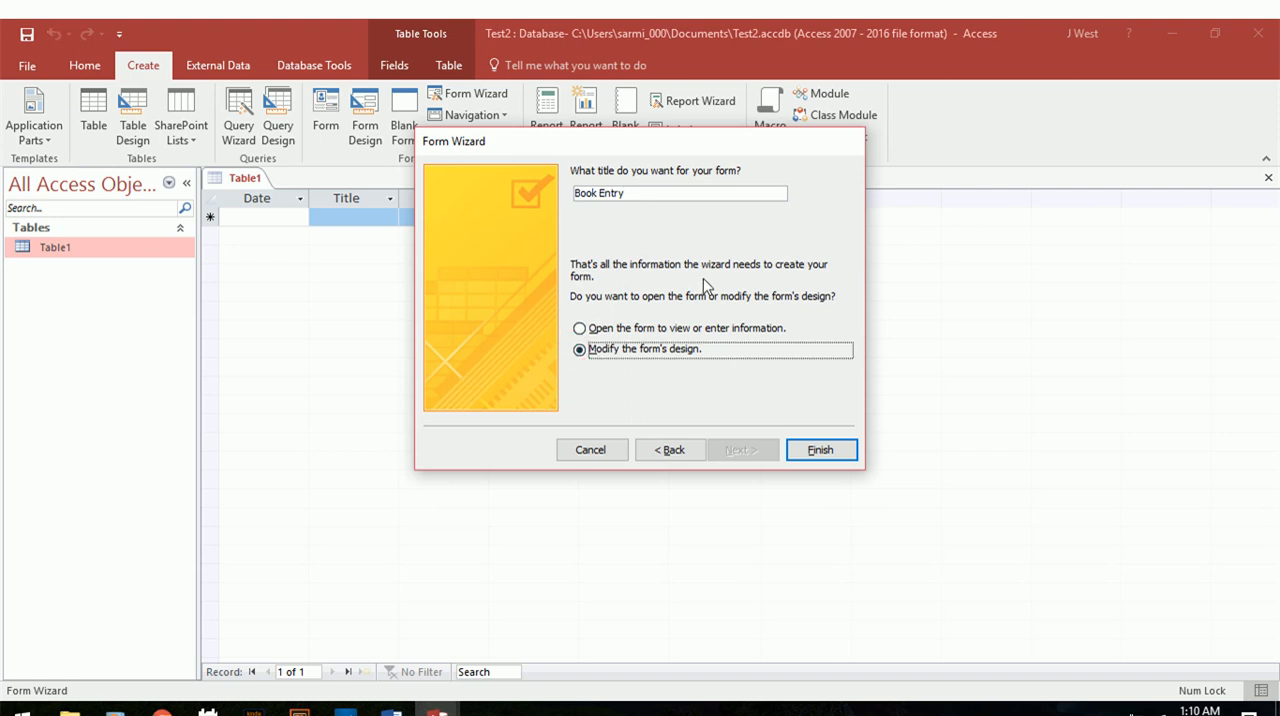
{"action": "left_click", "coordinate": [817, 449]}
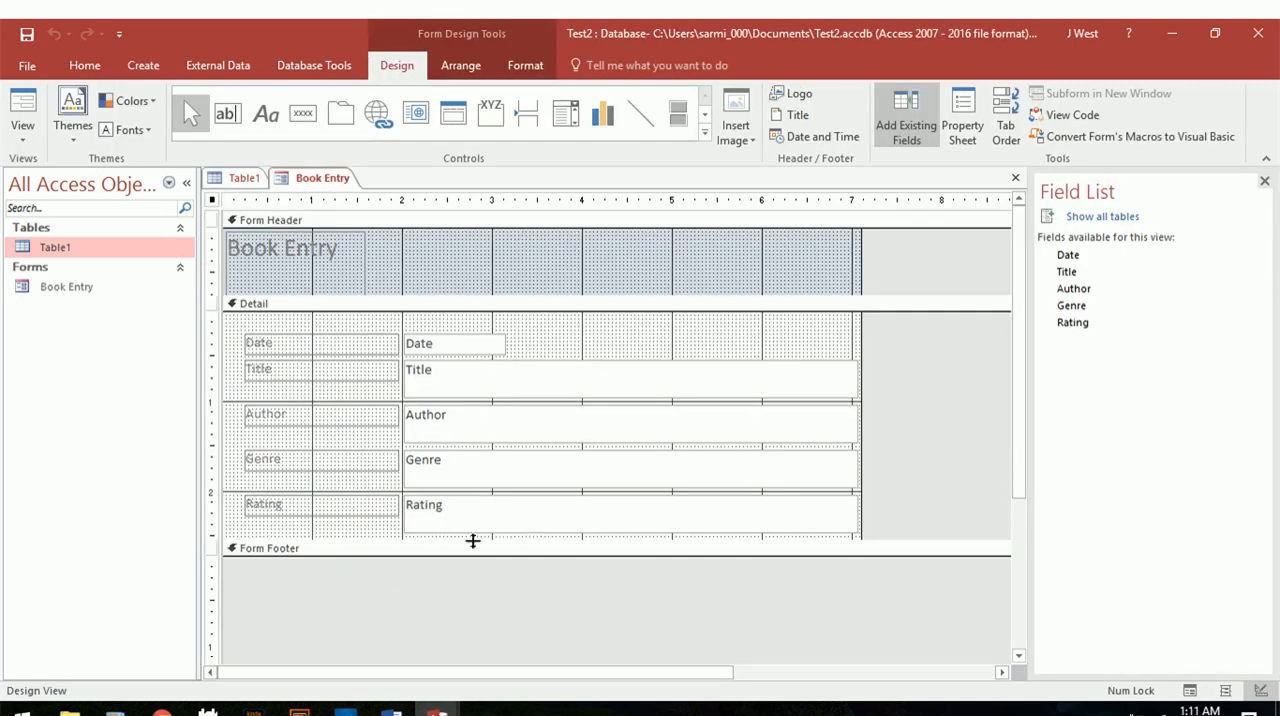
Open up a Form Footer area about 0.5 inch high and extend the Detail section to about 3.1 inches below the Rating field.
{"action": "left_click_drag", "start_coordinate": [466, 551], "coordinate": [466, 597]}
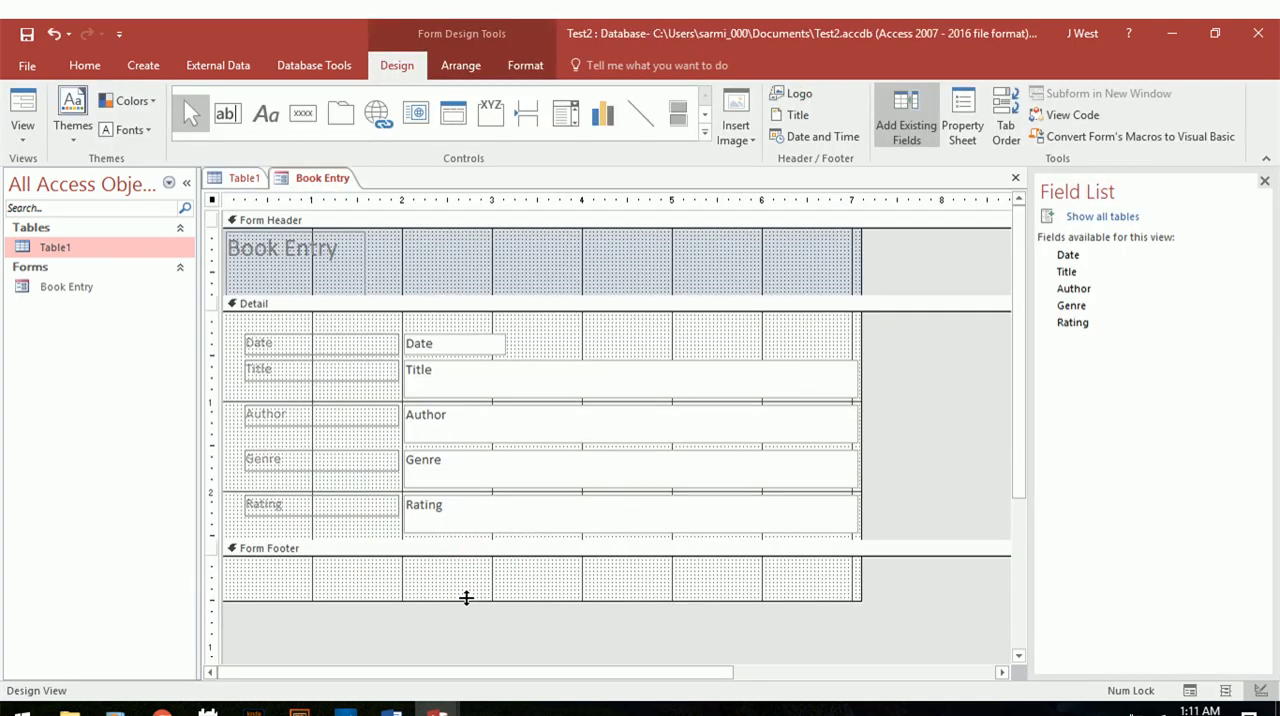
{"action": "left_click_drag", "start_coordinate": [463, 546], "coordinate": [460, 591]}
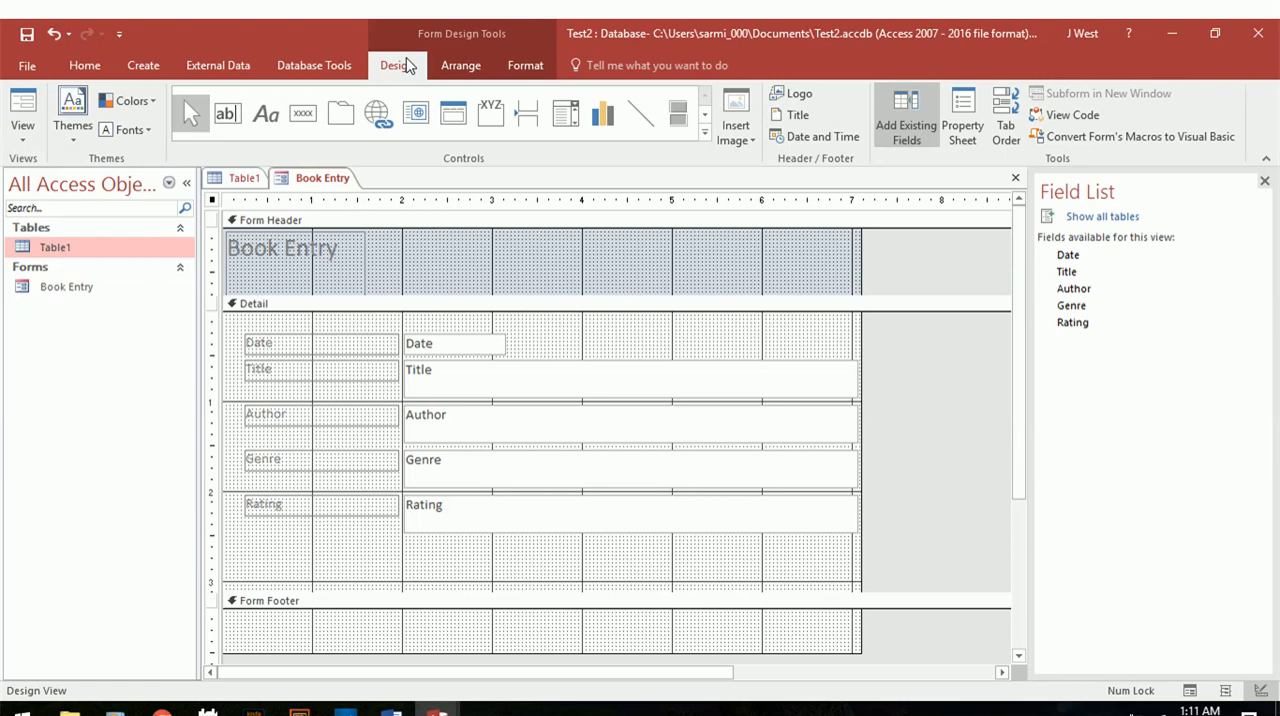
{"action": "left_click", "coordinate": [459, 70]}
{"action": "left_click", "coordinate": [519, 72]}
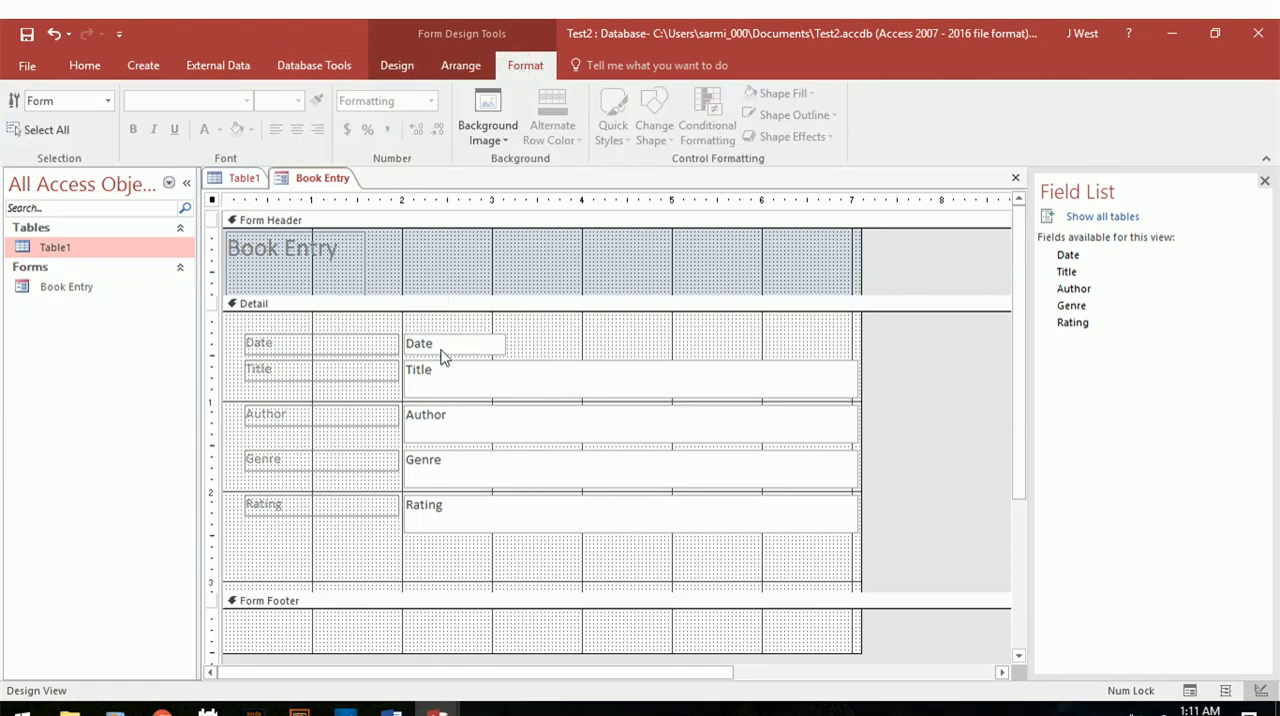
{"action": "left_click", "coordinate": [437, 558]}
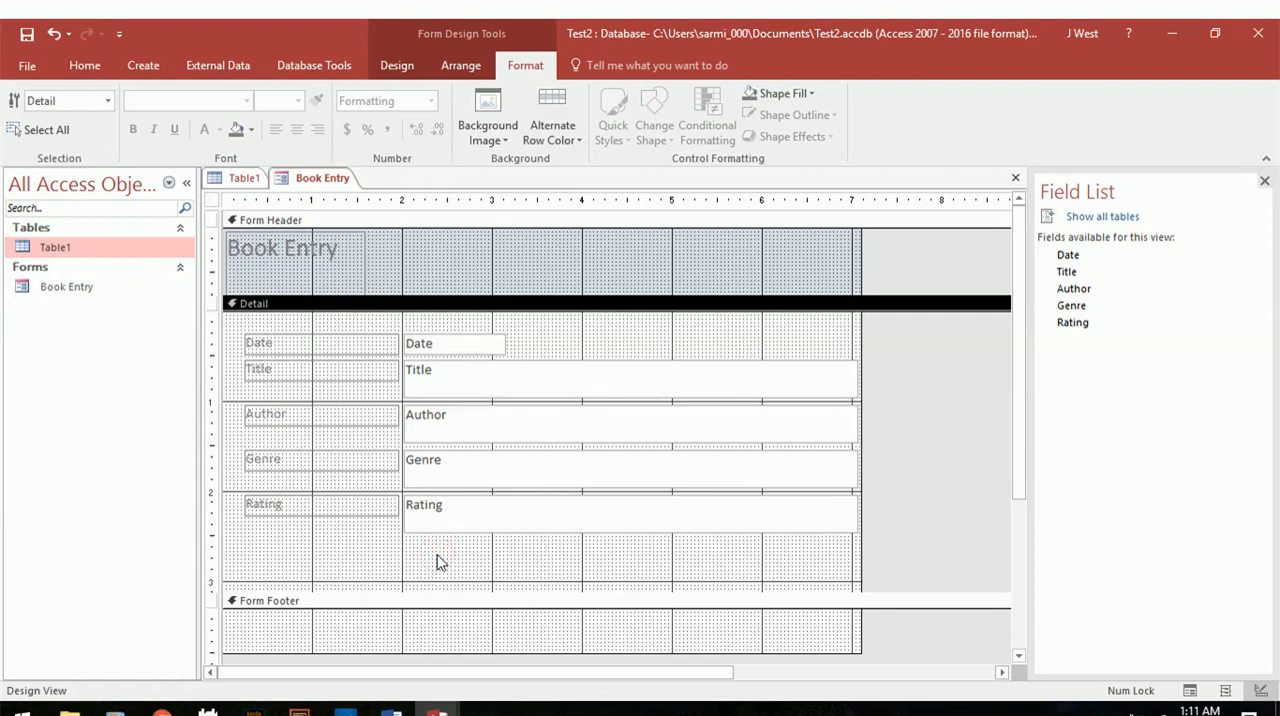
{"action": "left_click", "coordinate": [458, 66]}
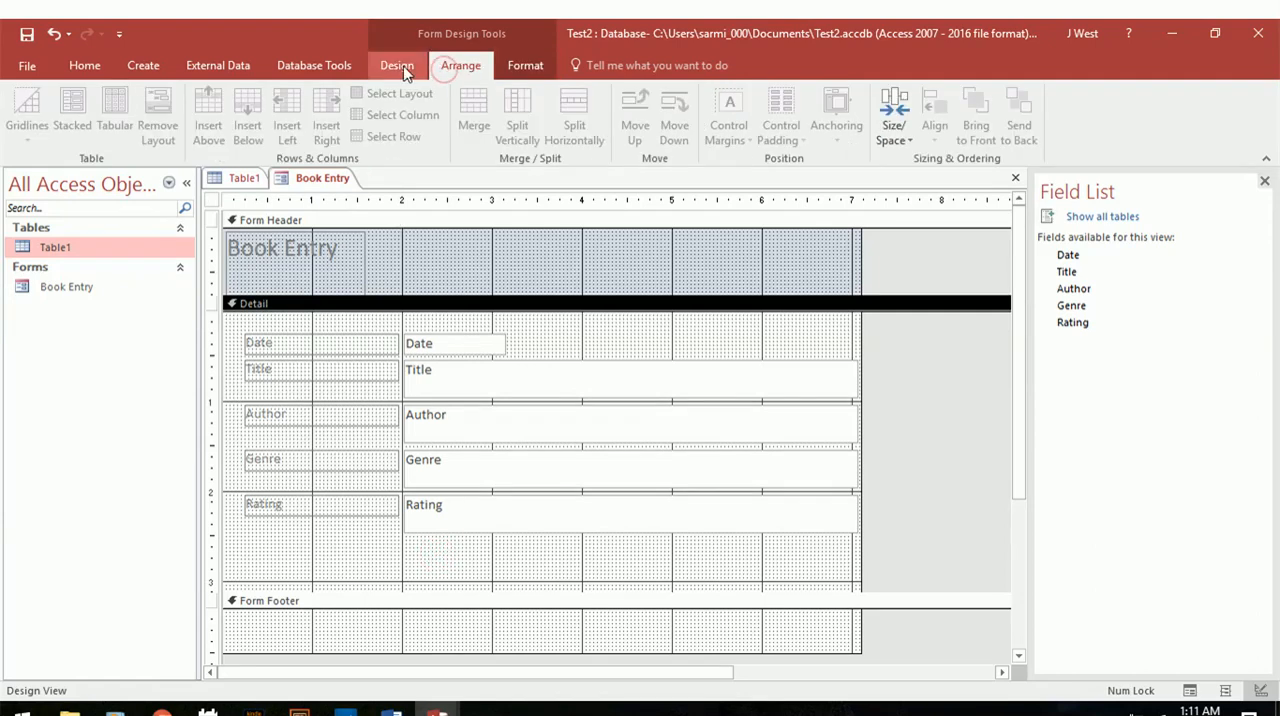
Draw a command button about 0.9 inch wide and 0.3 inch high in the Detail section, beneath the Rating field.
{"action": "left_click", "coordinate": [406, 74]}
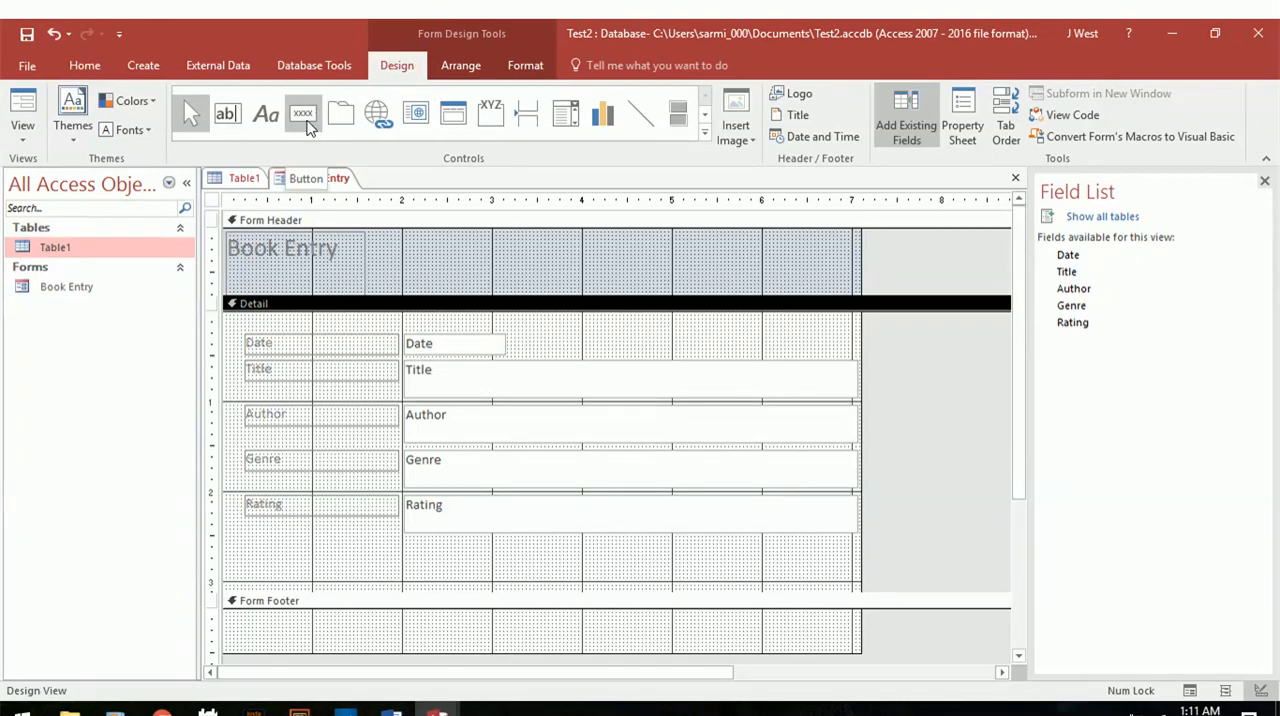
{"action": "left_click", "coordinate": [317, 113]}
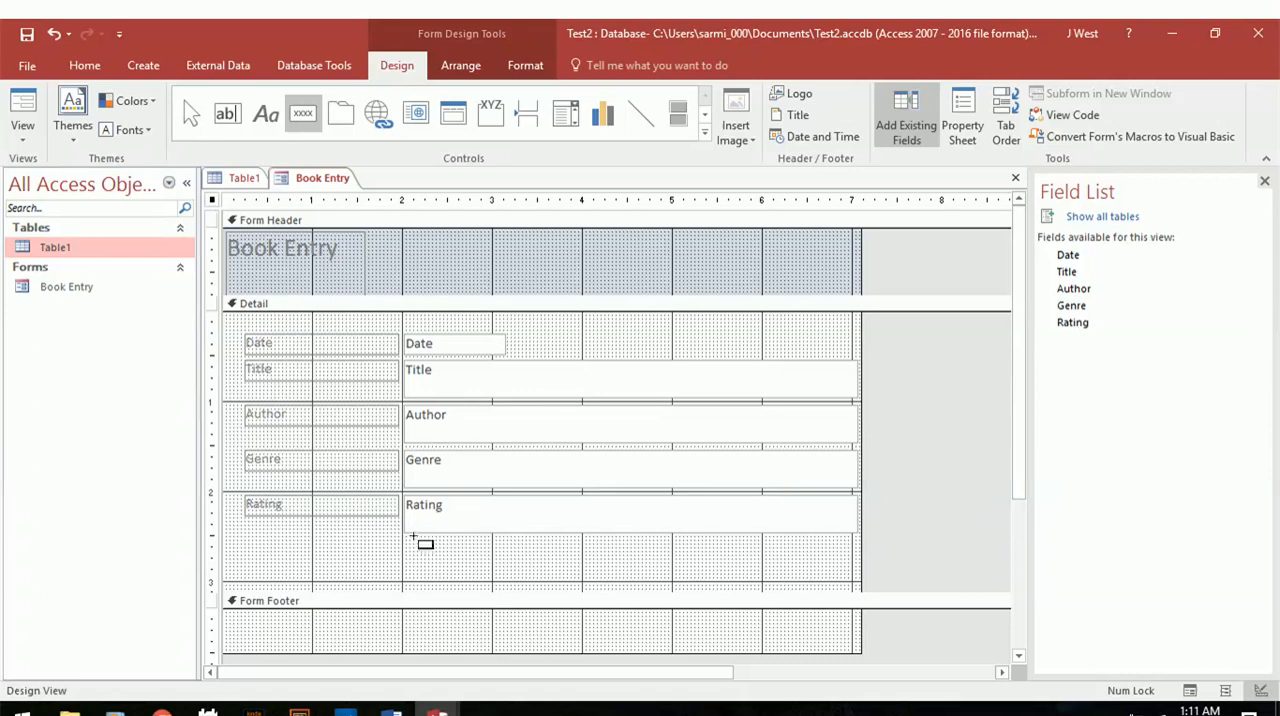
{"action": "left_click_drag", "start_coordinate": [408, 547], "coordinate": [494, 580]}
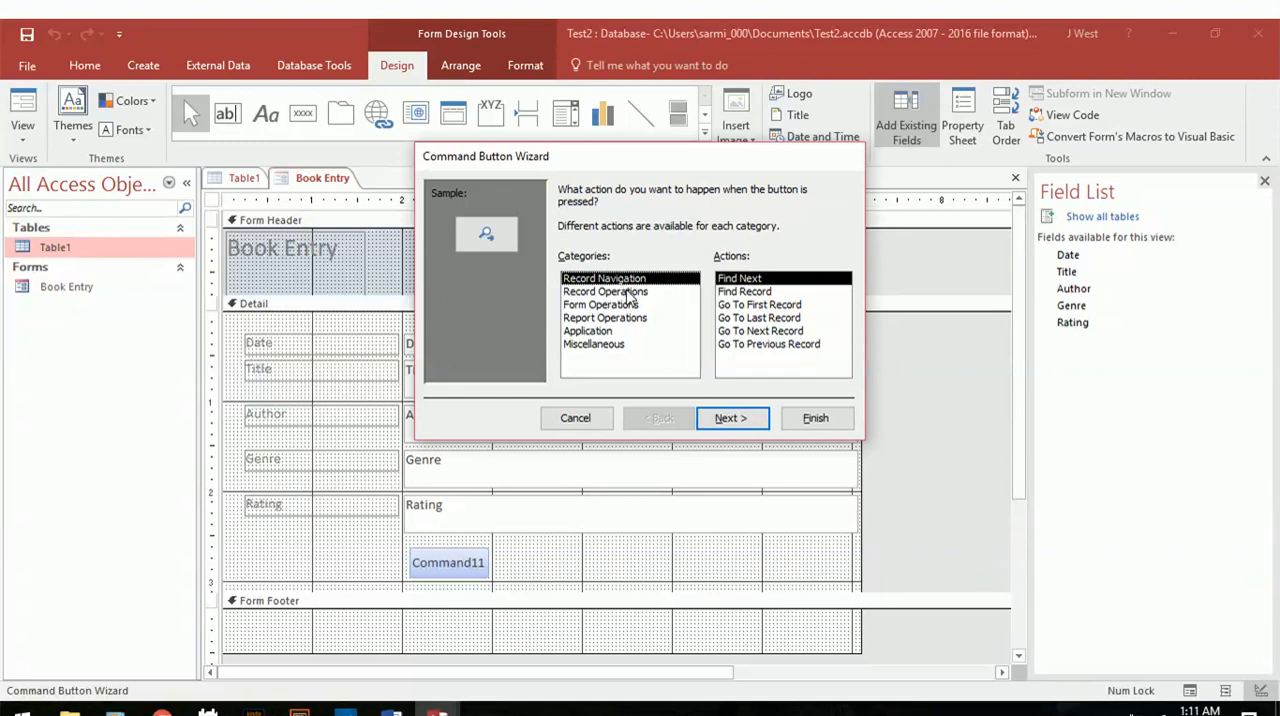
Assign the Record Operations action Add New Record to the command button, caption it with the text Submit, and finish the wizard.
{"action": "left_click", "coordinate": [628, 291]}
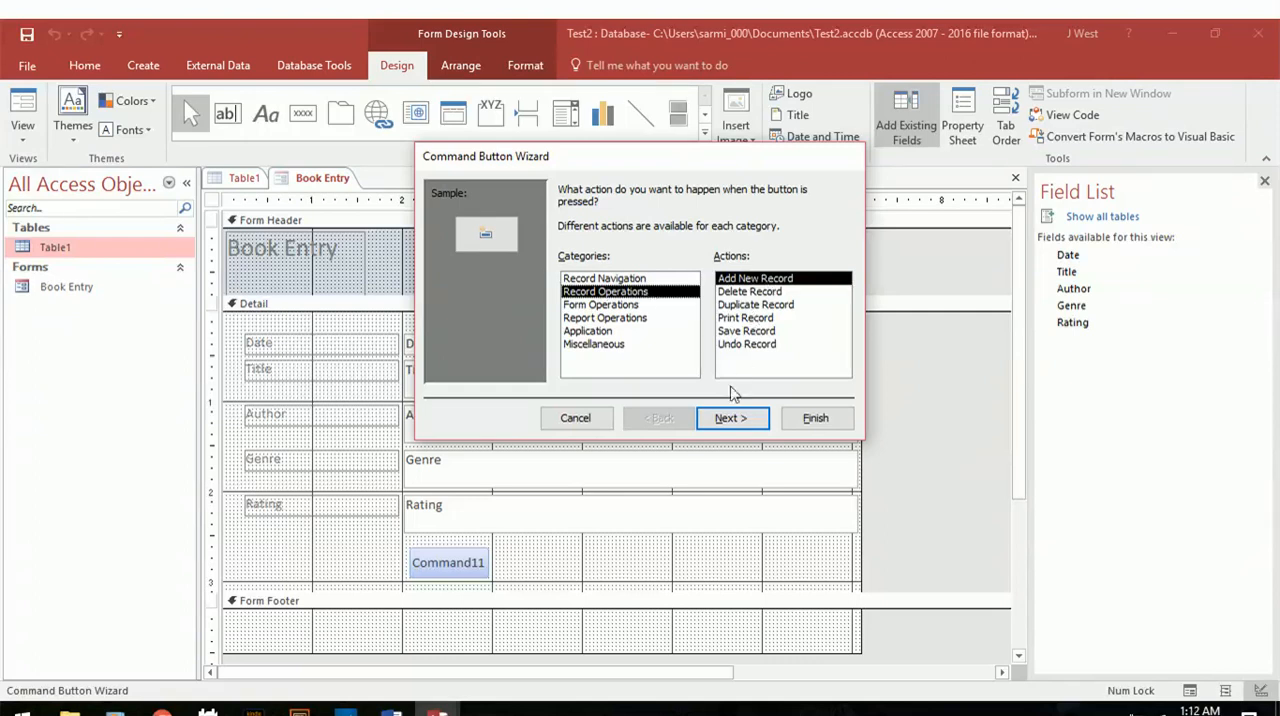
{"action": "left_click", "coordinate": [727, 420]}
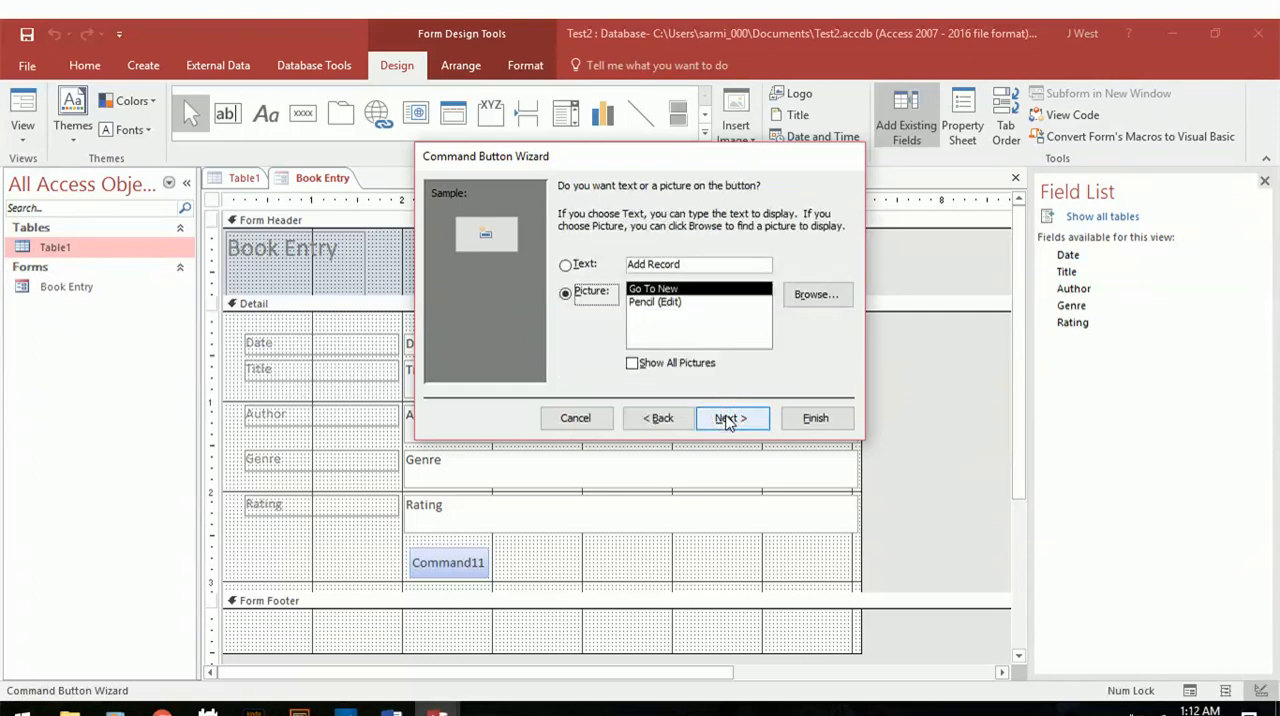
{"action": "left_click", "coordinate": [565, 264]}
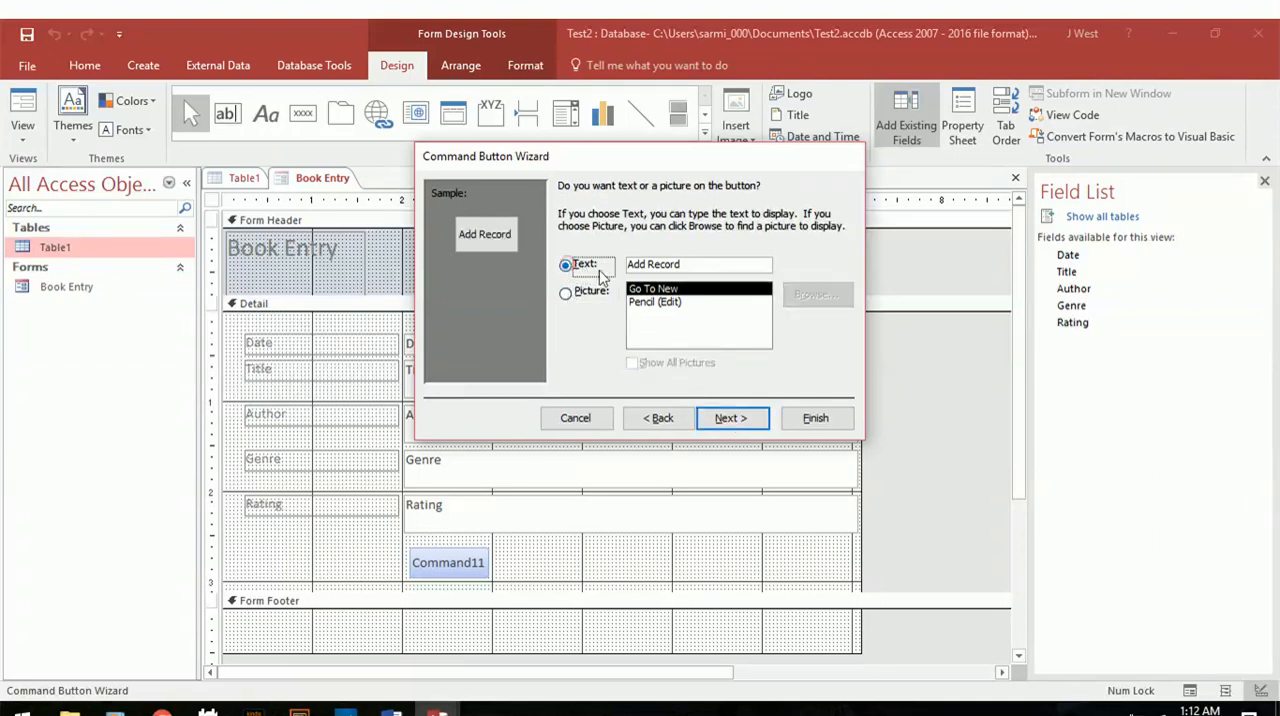
{"action": "left_click", "coordinate": [701, 262]}
{"action": "key", "text": "BackSpace"}
{"action": "key", "text": "BackSpace"}
{"action": "key", "text": "BackSpace"}
{"action": "key", "text": "BackSpace"}
{"action": "key", "text": "BackSpace"}
{"action": "key", "text": "BackSpace"}
{"action": "key", "text": "BackSpace"}
{"action": "key", "text": "BackSpace"}
{"action": "key", "text": "BackSpace"}
{"action": "key", "text": "BackSpace"}
{"action": "type", "text": "Submit"}
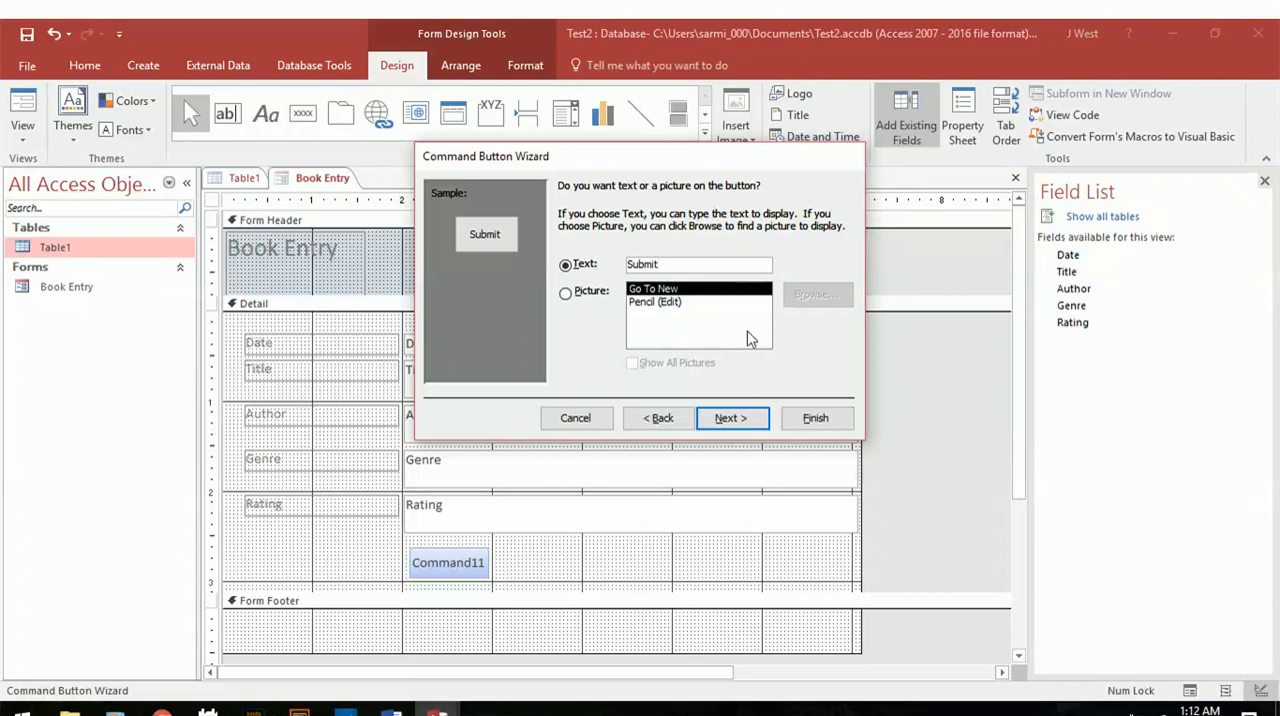
{"action": "left_click", "coordinate": [729, 419]}
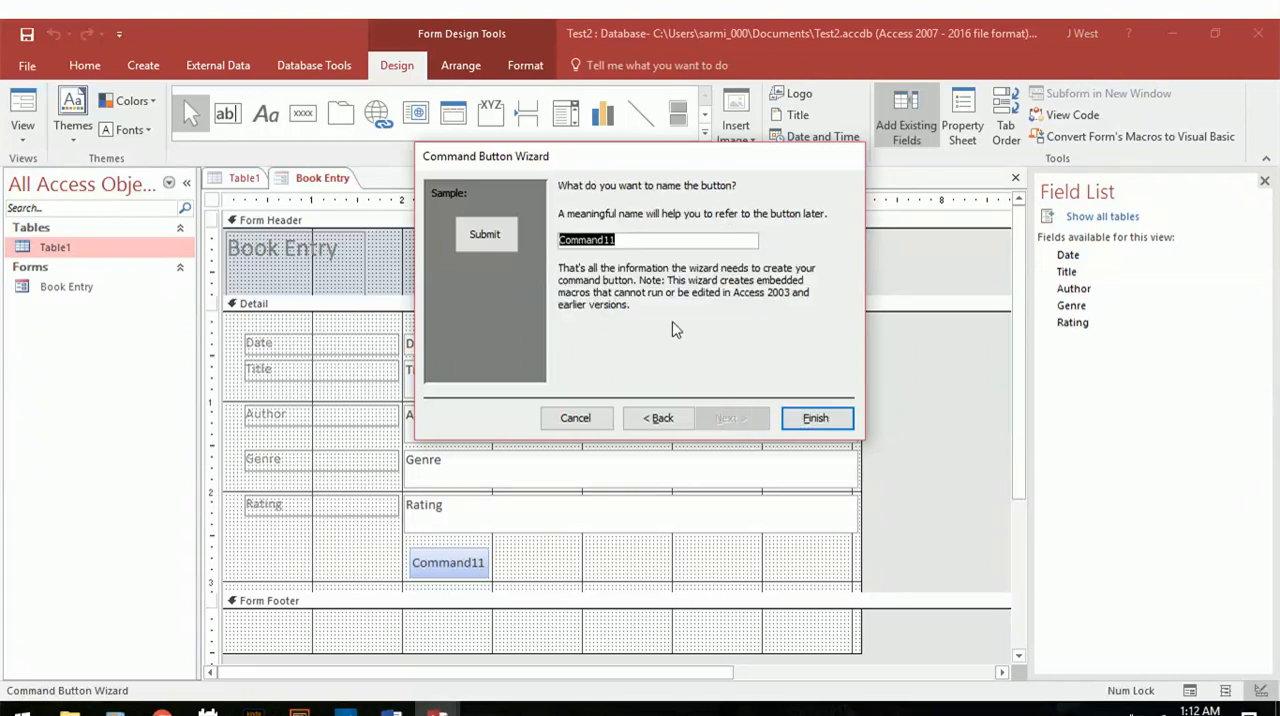
{"action": "left_click", "coordinate": [812, 418]}
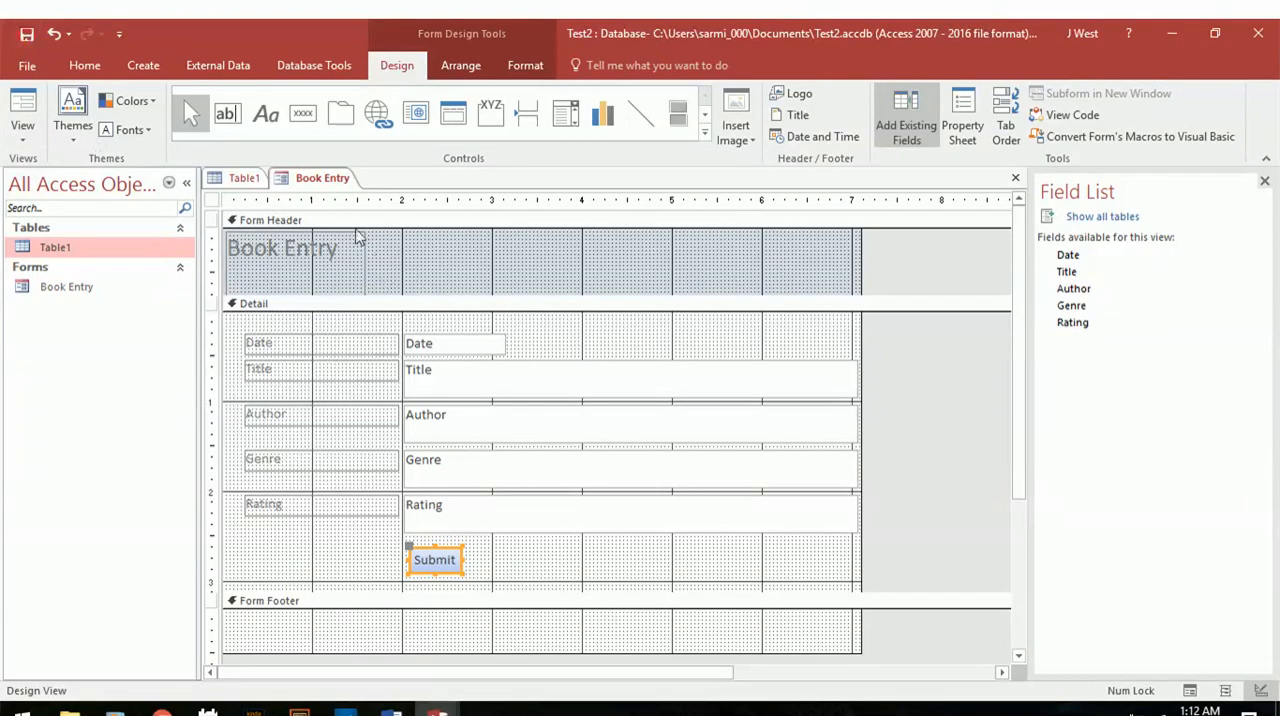
Preview the Book Entry form with its Submit button in Form View and return to Design View.
{"action": "left_click", "coordinate": [22, 128]}
{"action": "left_click", "coordinate": [42, 166]}
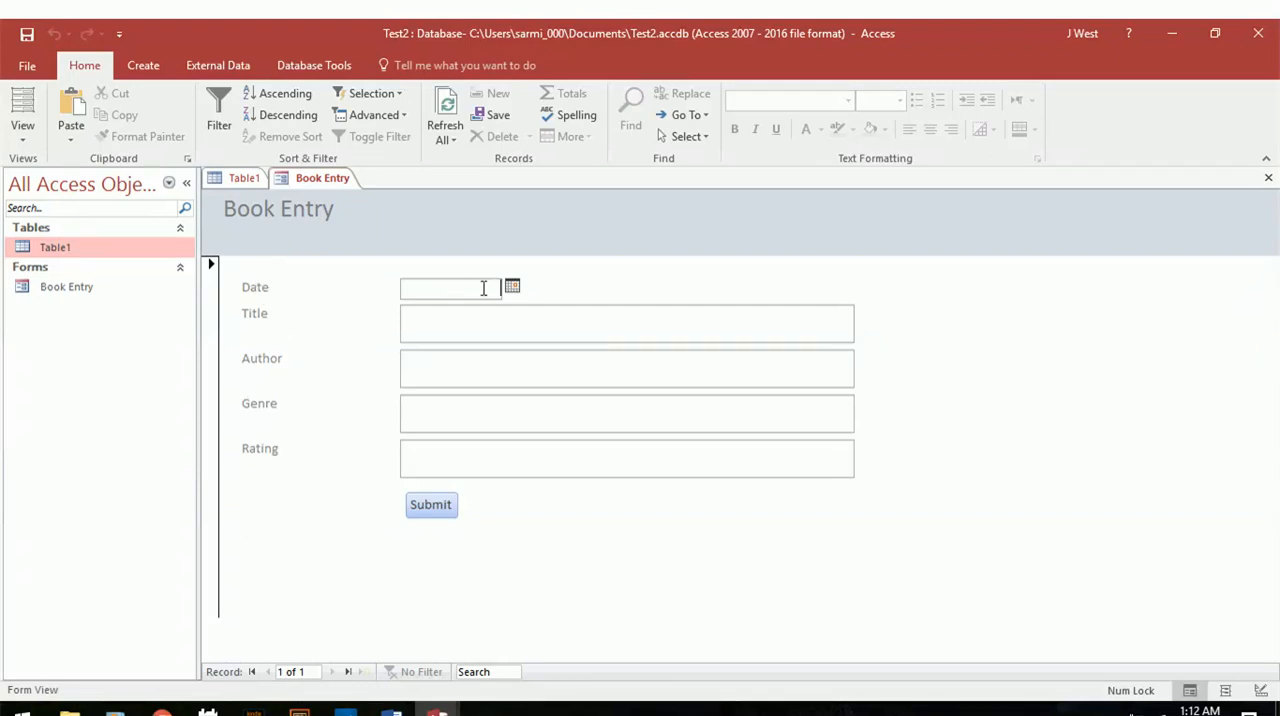
{"action": "left_click", "coordinate": [22, 138]}
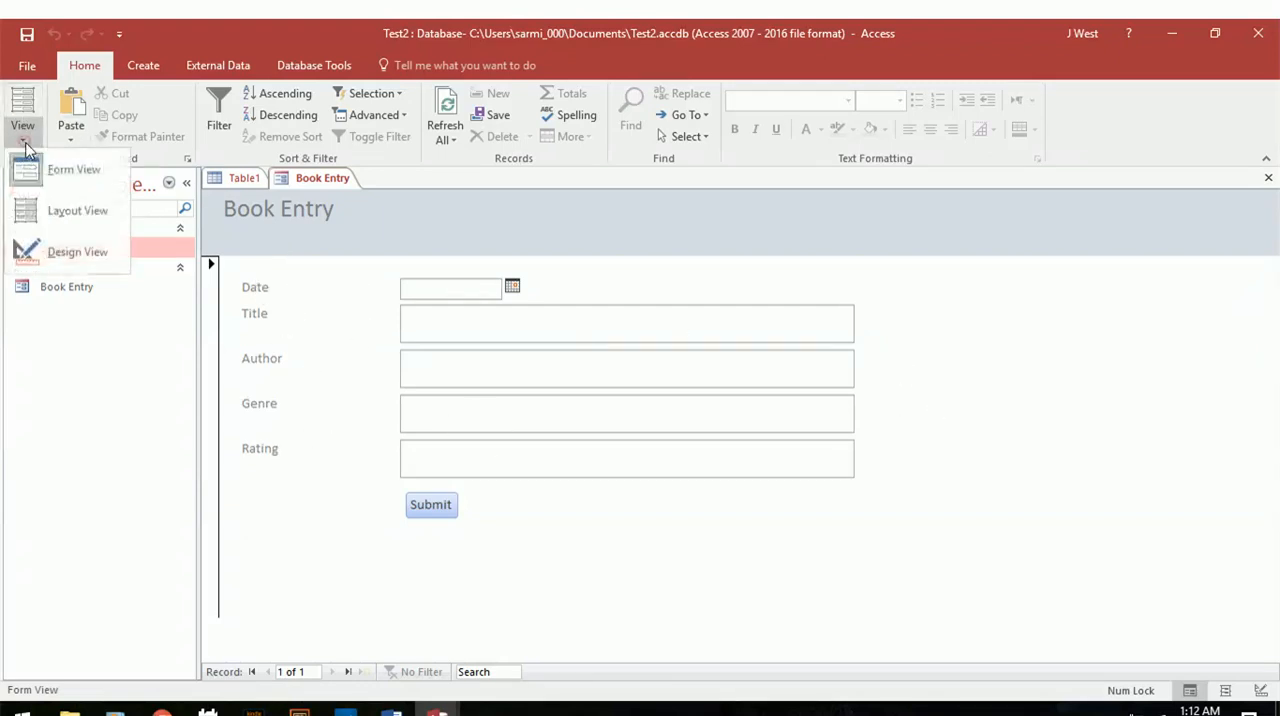
{"action": "left_click", "coordinate": [68, 252]}
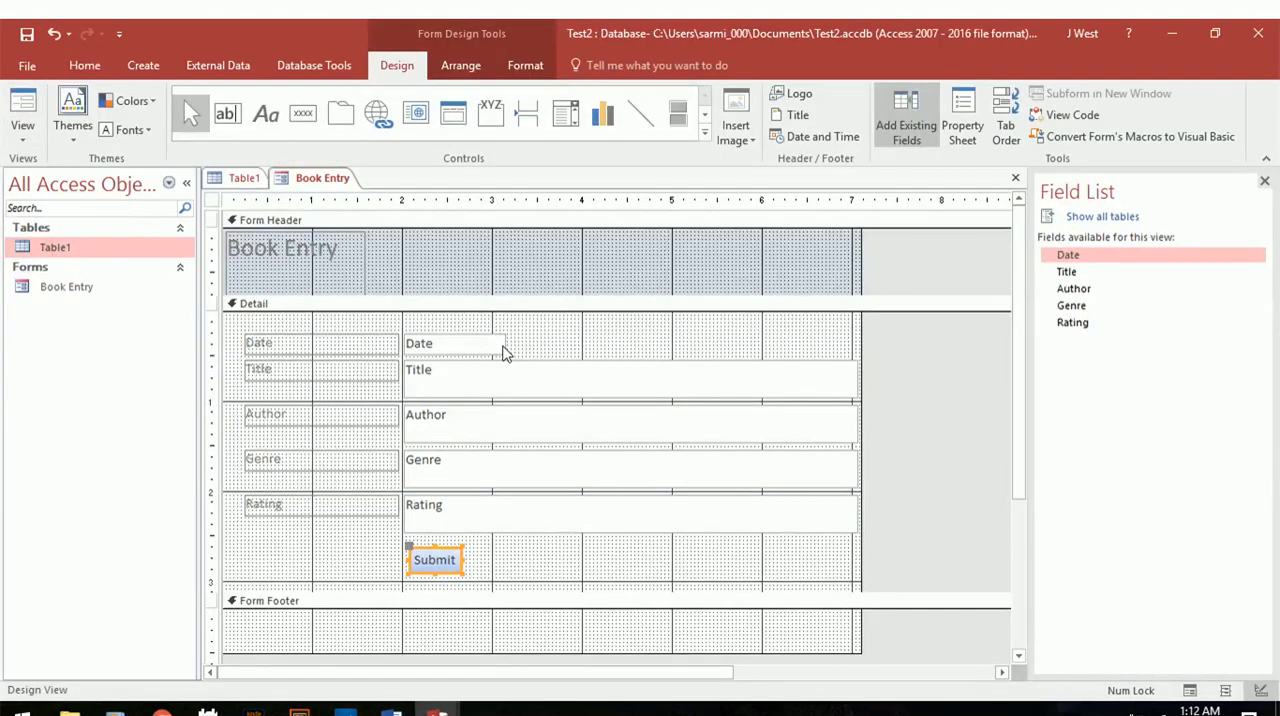
Narrow the Rating box to about 1 inch, the Title and Genre boxes to about 4 inches, and the Author box to about 3 inches.
{"action": "left_click", "coordinate": [743, 516]}
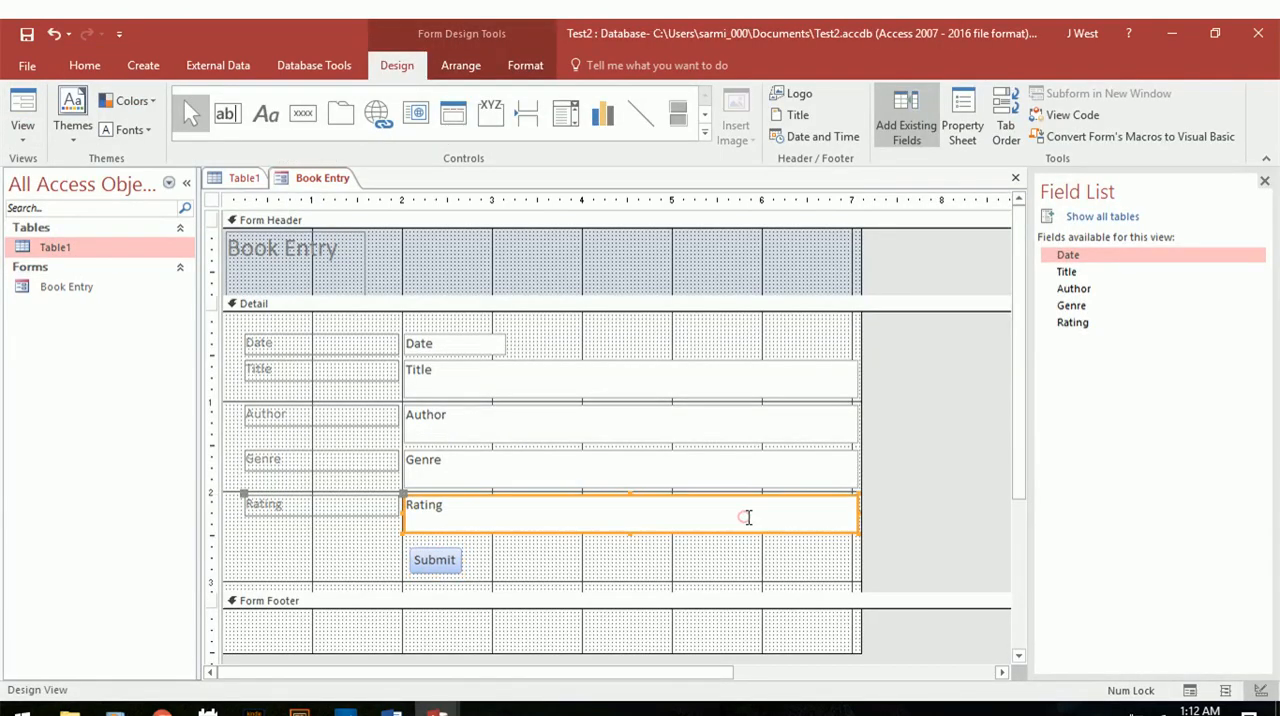
{"action": "left_click_drag", "start_coordinate": [855, 512], "coordinate": [492, 516]}
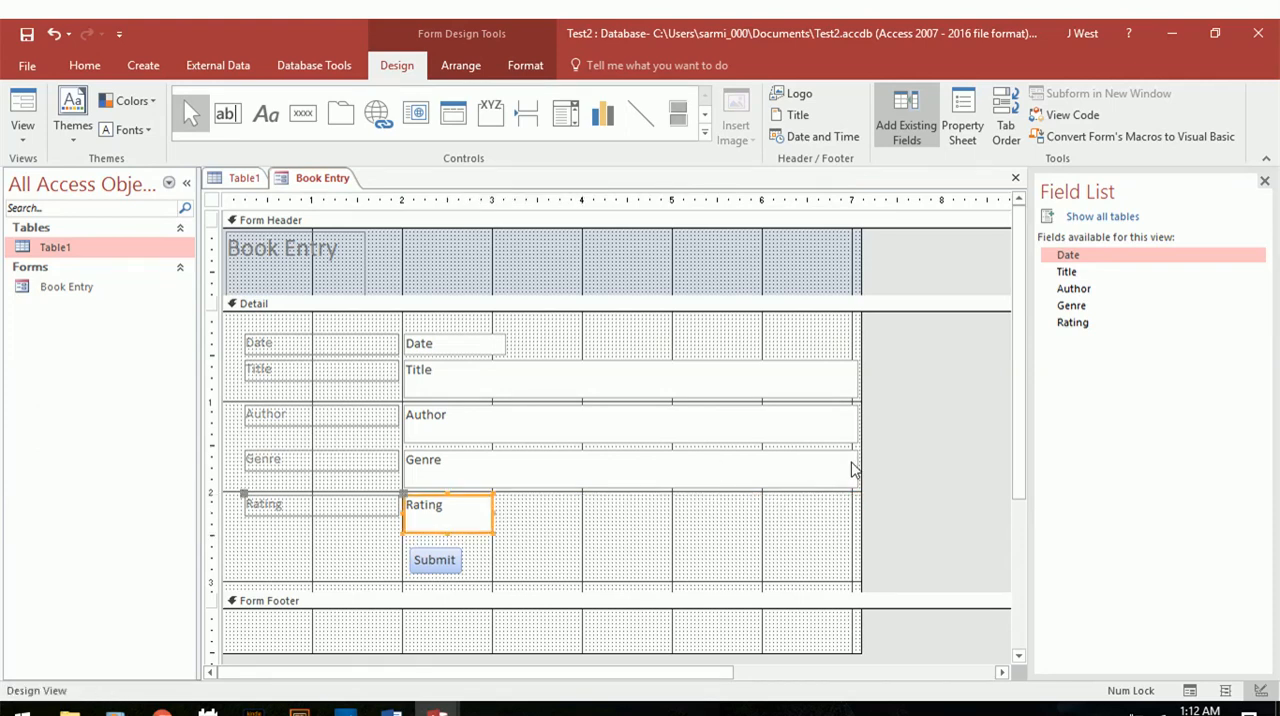
{"action": "left_click", "coordinate": [848, 378]}
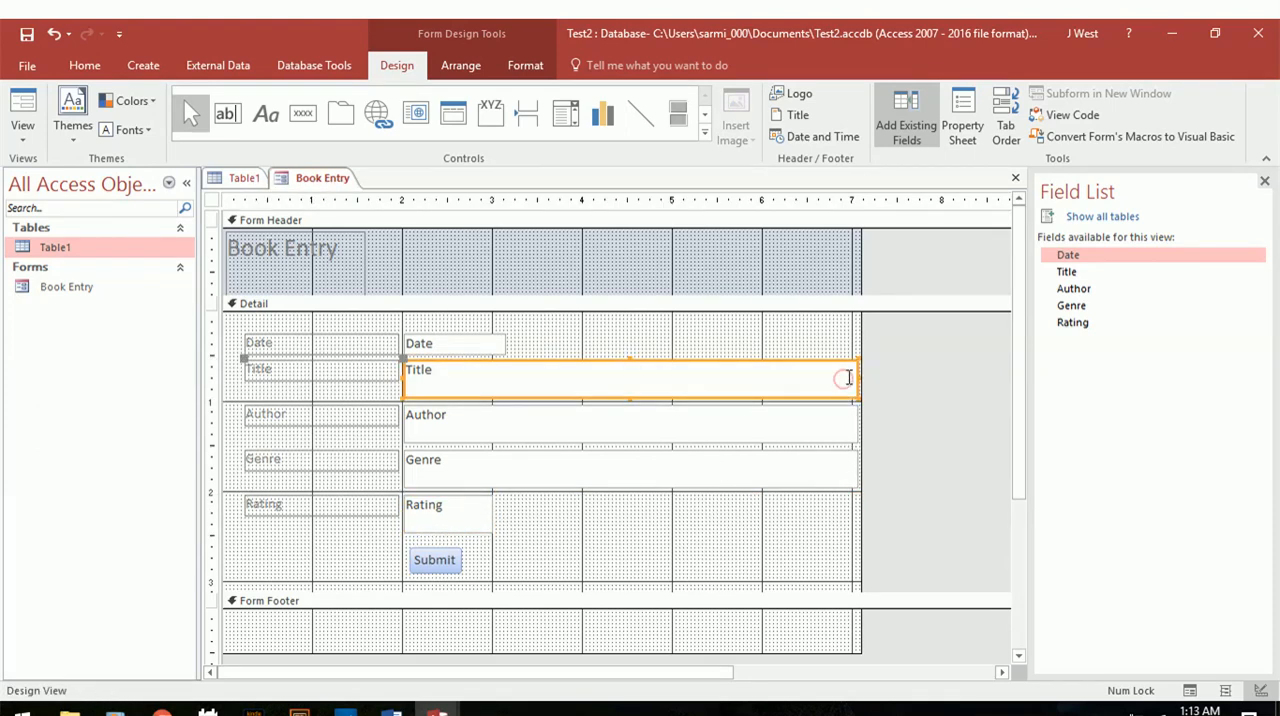
{"action": "left_click_drag", "start_coordinate": [850, 377], "coordinate": [760, 377]}
{"action": "left_click", "coordinate": [790, 422]}
{"action": "left_click", "coordinate": [860, 424]}
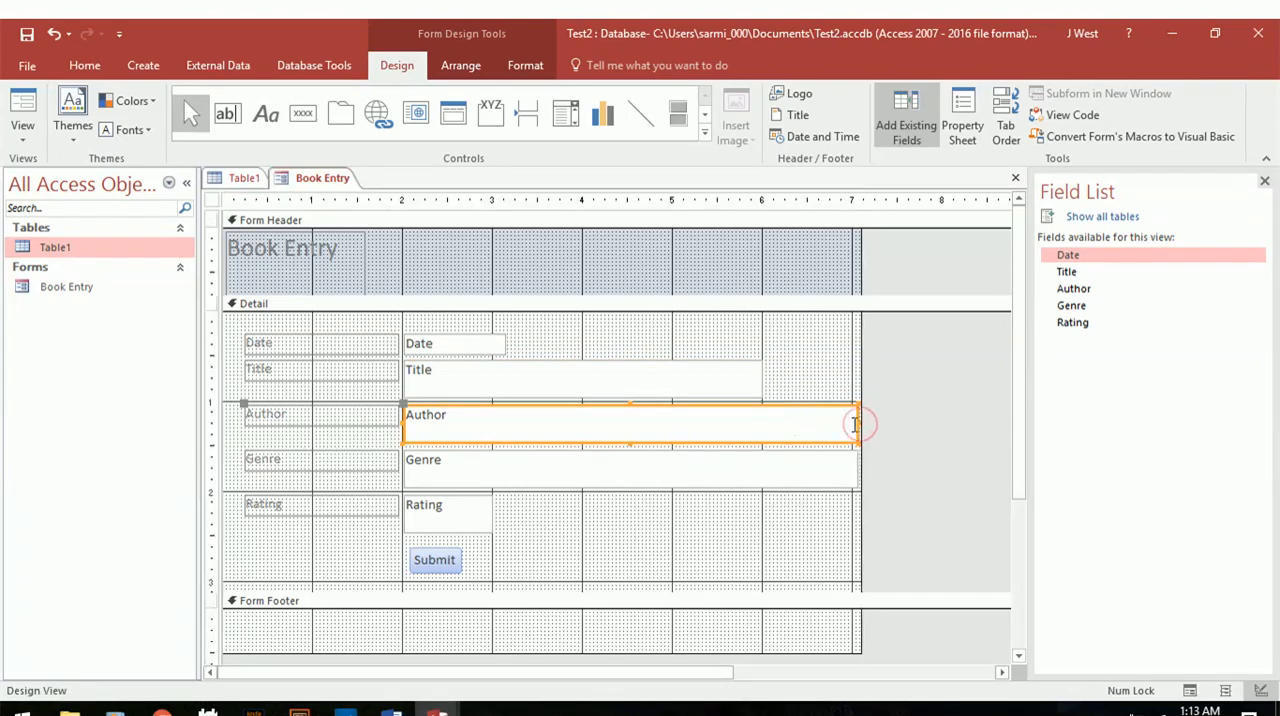
{"action": "left_click_drag", "start_coordinate": [856, 424], "coordinate": [674, 426]}
{"action": "left_click", "coordinate": [666, 469]}
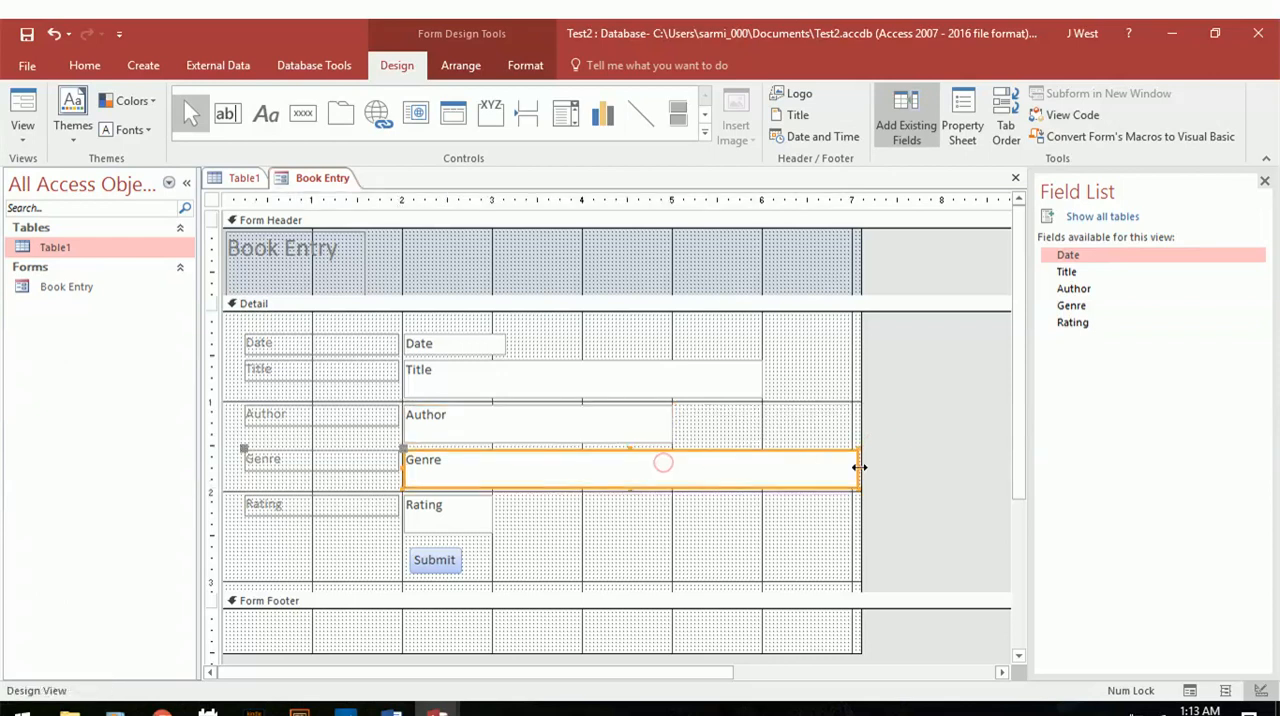
{"action": "left_click_drag", "start_coordinate": [857, 467], "coordinate": [760, 467]}
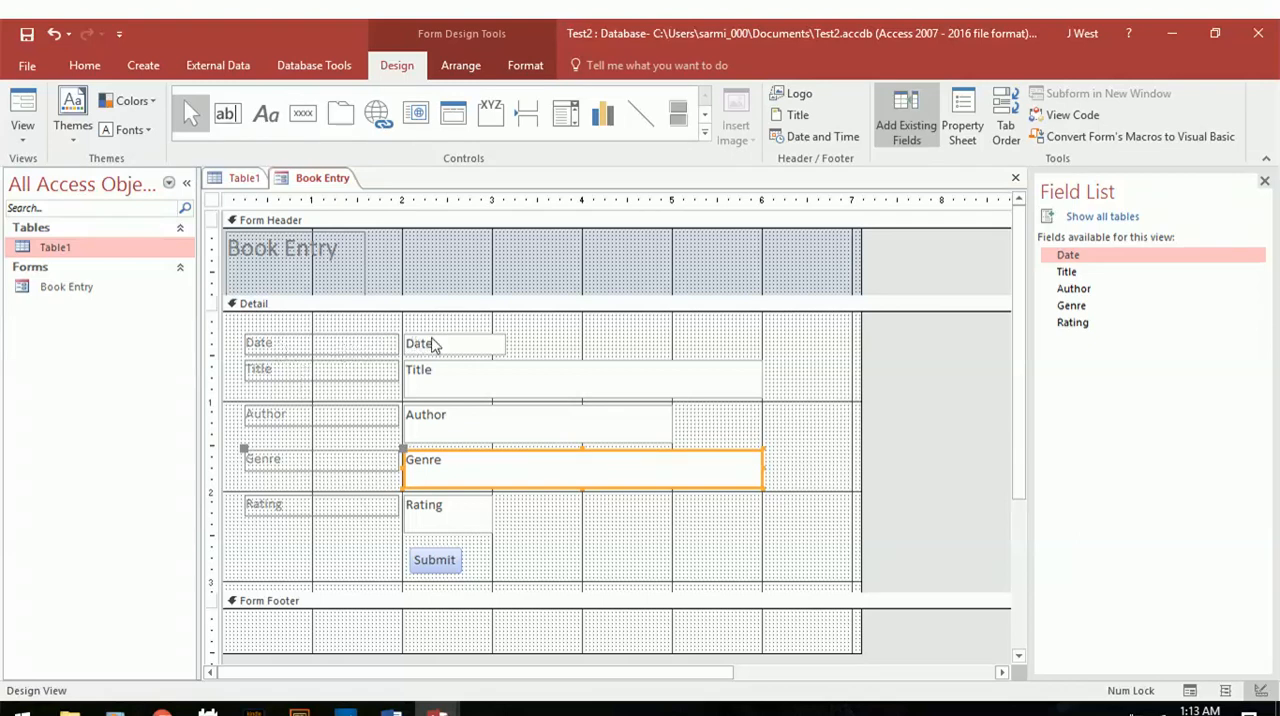
Try shifting all the field boxes and the Submit button together about 0.25 inch to the left, and undo the move.
{"action": "left_click_drag", "start_coordinate": [401, 321], "coordinate": [771, 579]}
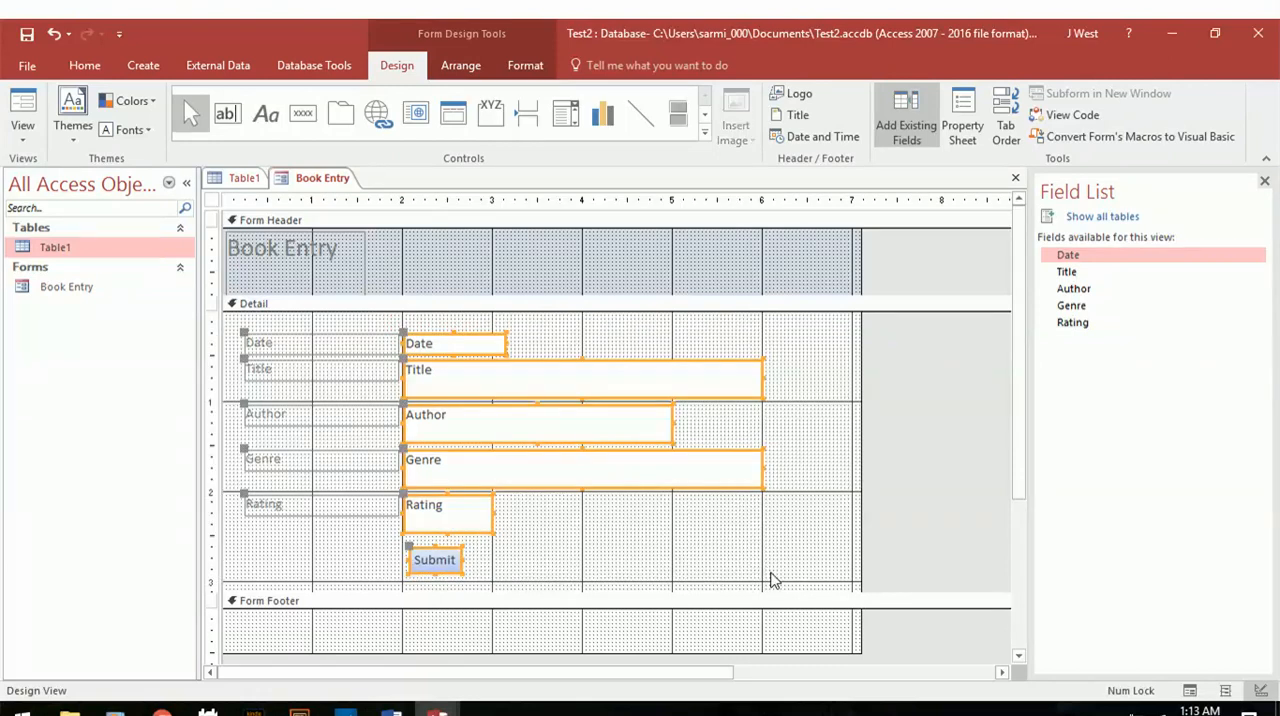
{"action": "left_click_drag", "start_coordinate": [457, 423], "coordinate": [418, 425]}
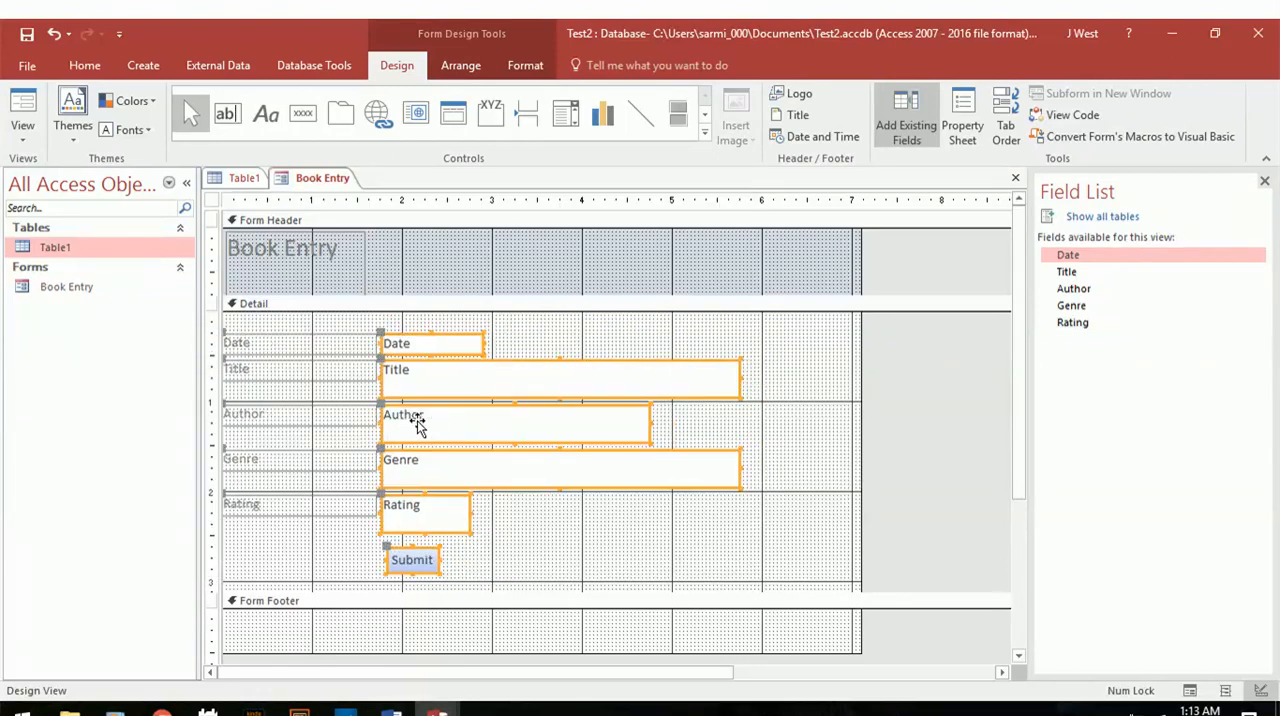
{"action": "key", "text": "ctrl+z"}
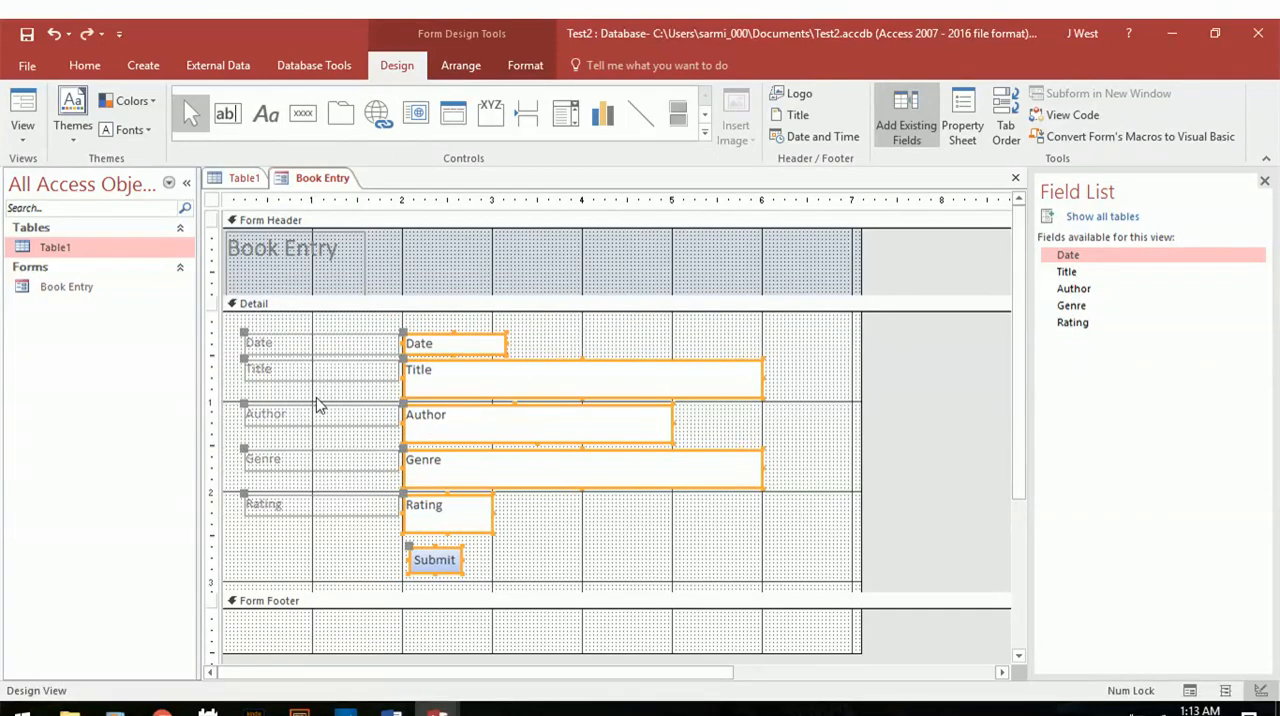
{"action": "left_click", "coordinate": [545, 548]}
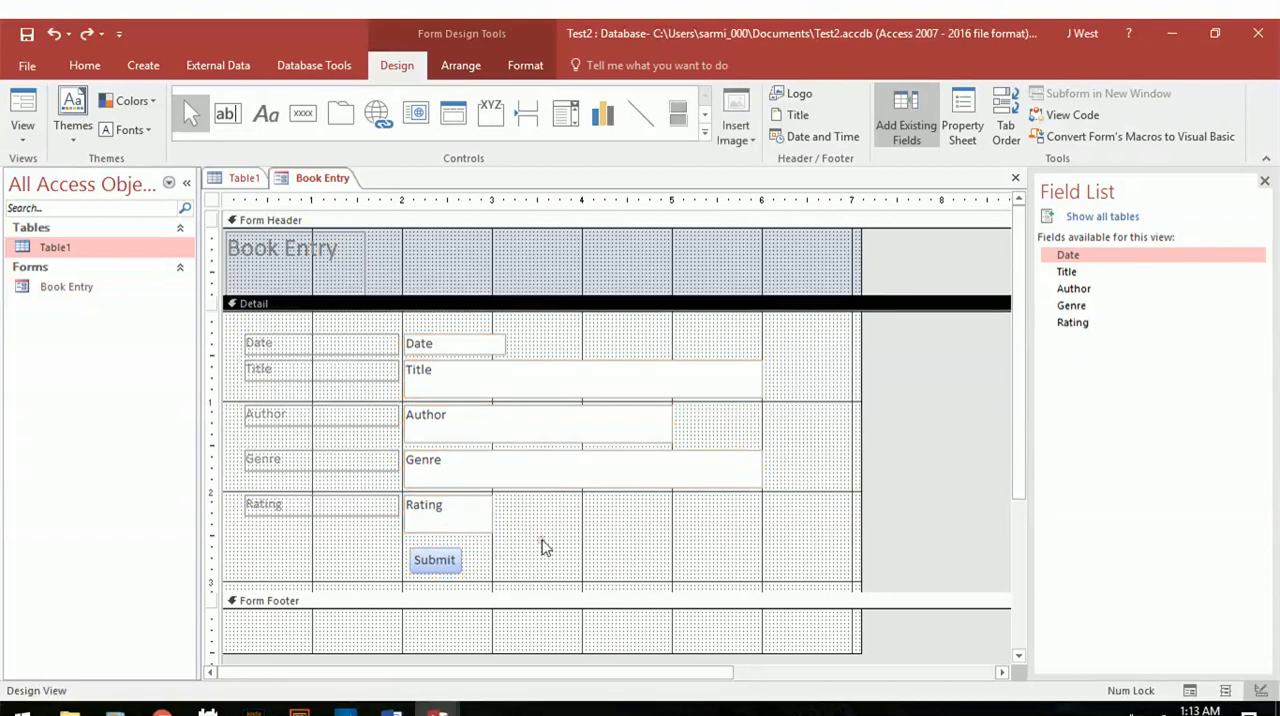
Try shortening the Date label from its left edge to about 0.8 inch, and undo the resize.
{"action": "left_click", "coordinate": [330, 344]}
{"action": "left_click_drag", "start_coordinate": [244, 343], "coordinate": [330, 343]}
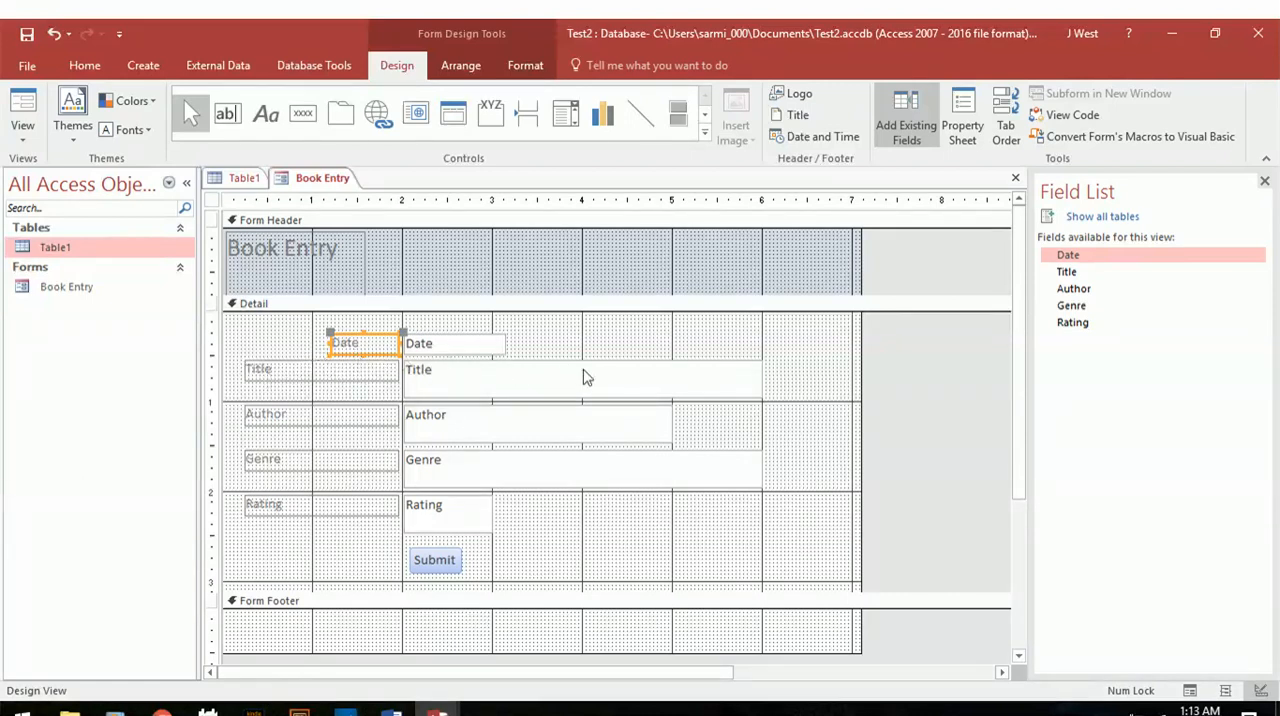
{"action": "key", "text": "ctrl+z"}
{"action": "left_click", "coordinate": [340, 570]}
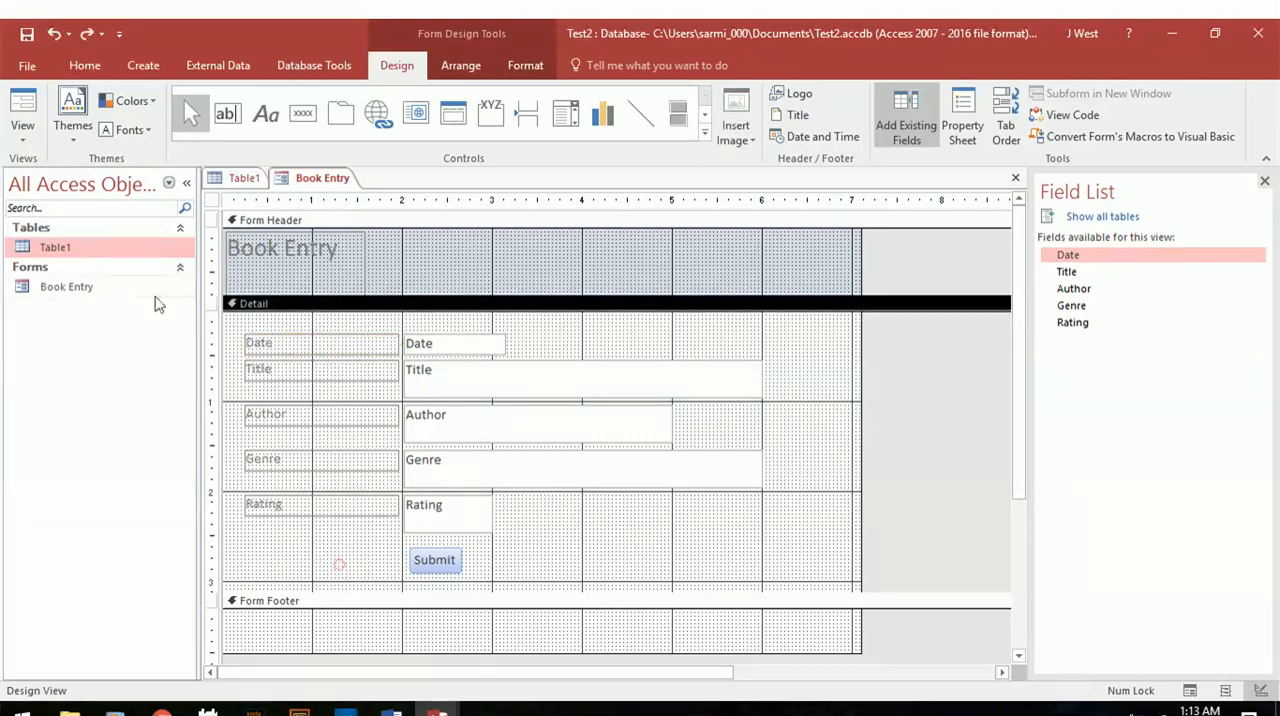
Show Book Entry in Form View and set it as the display form in the current database's options.
{"action": "left_click", "coordinate": [22, 128]}
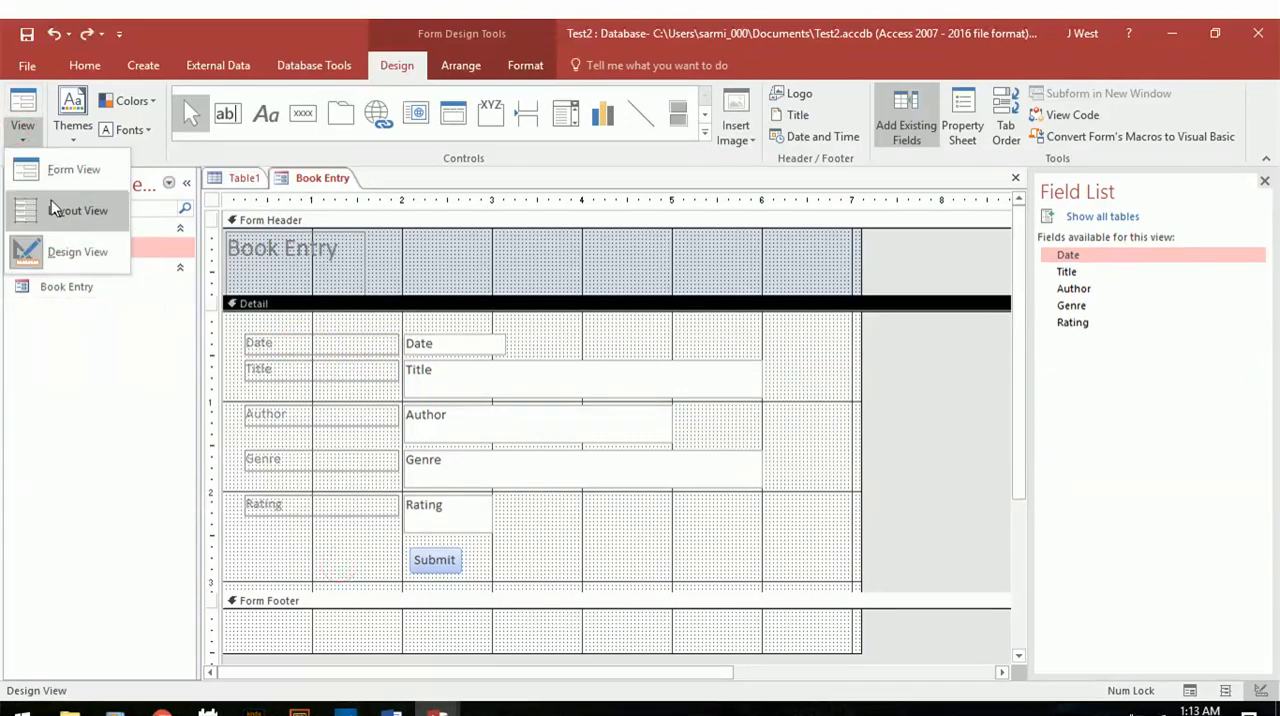
{"action": "left_click", "coordinate": [57, 172]}
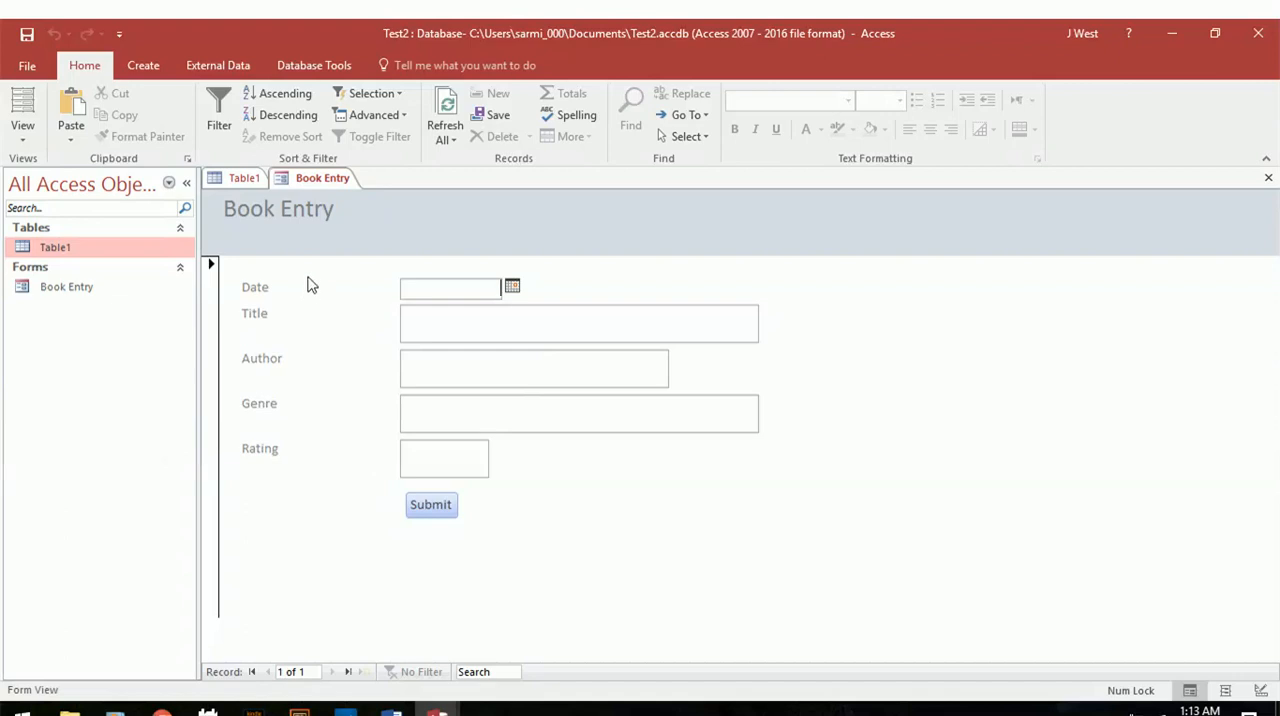
{"action": "left_click", "coordinate": [27, 67]}
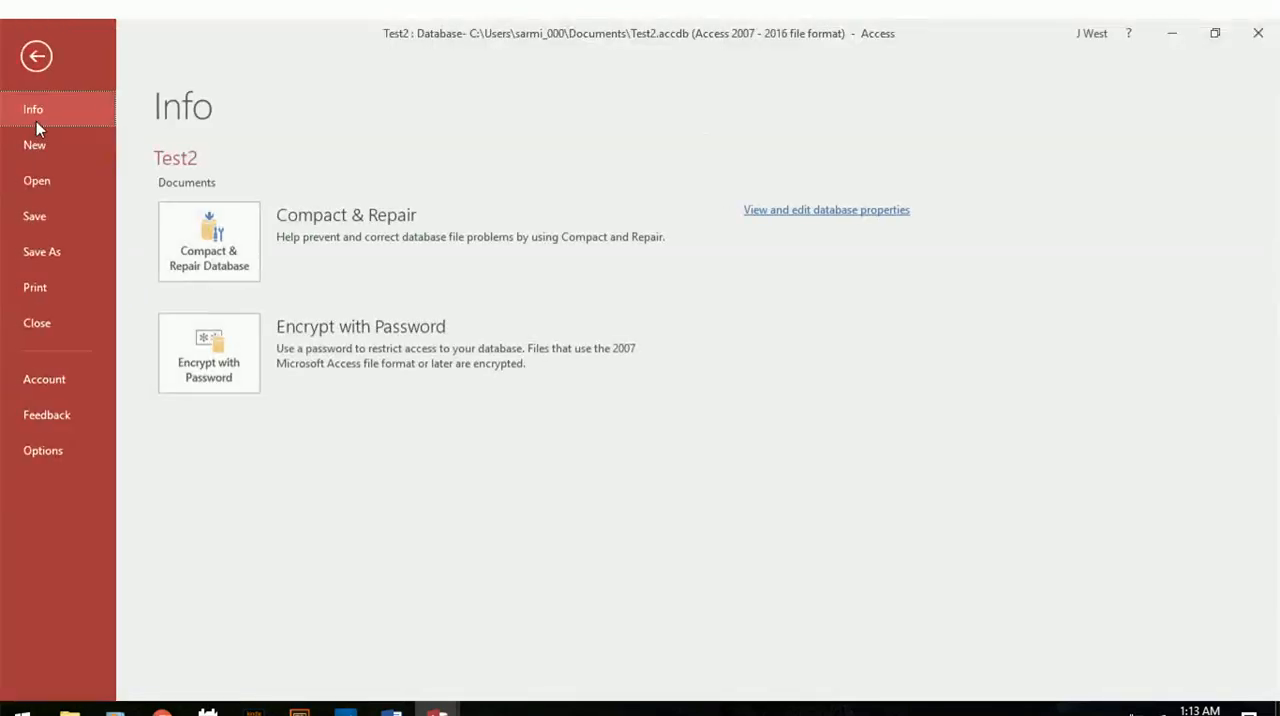
{"action": "left_click", "coordinate": [57, 450]}
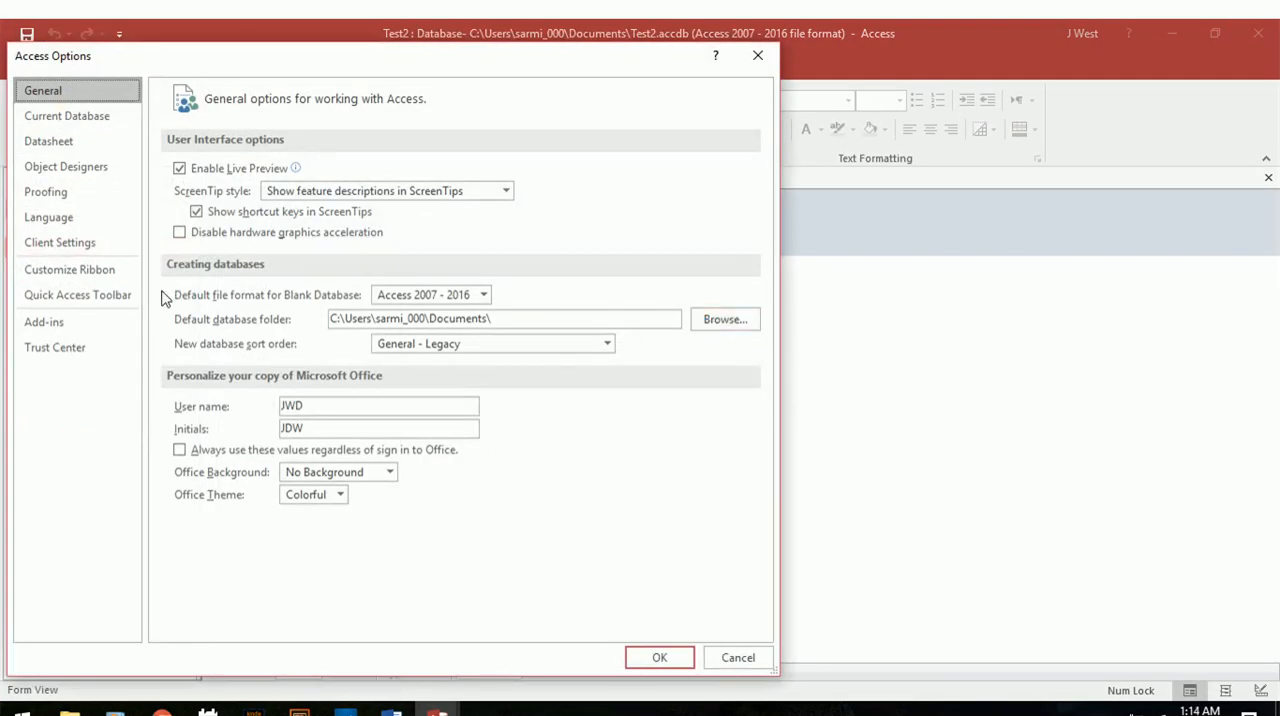
{"action": "left_click", "coordinate": [89, 119]}
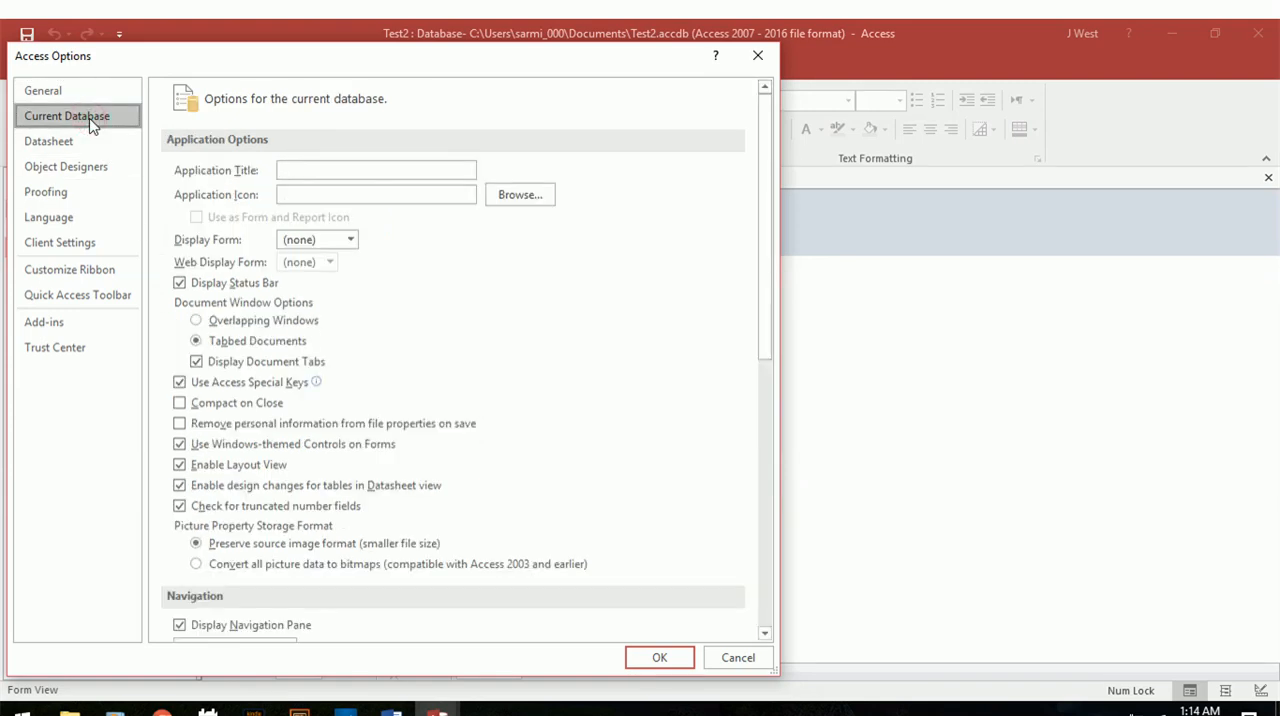
{"action": "left_click", "coordinate": [342, 245]}
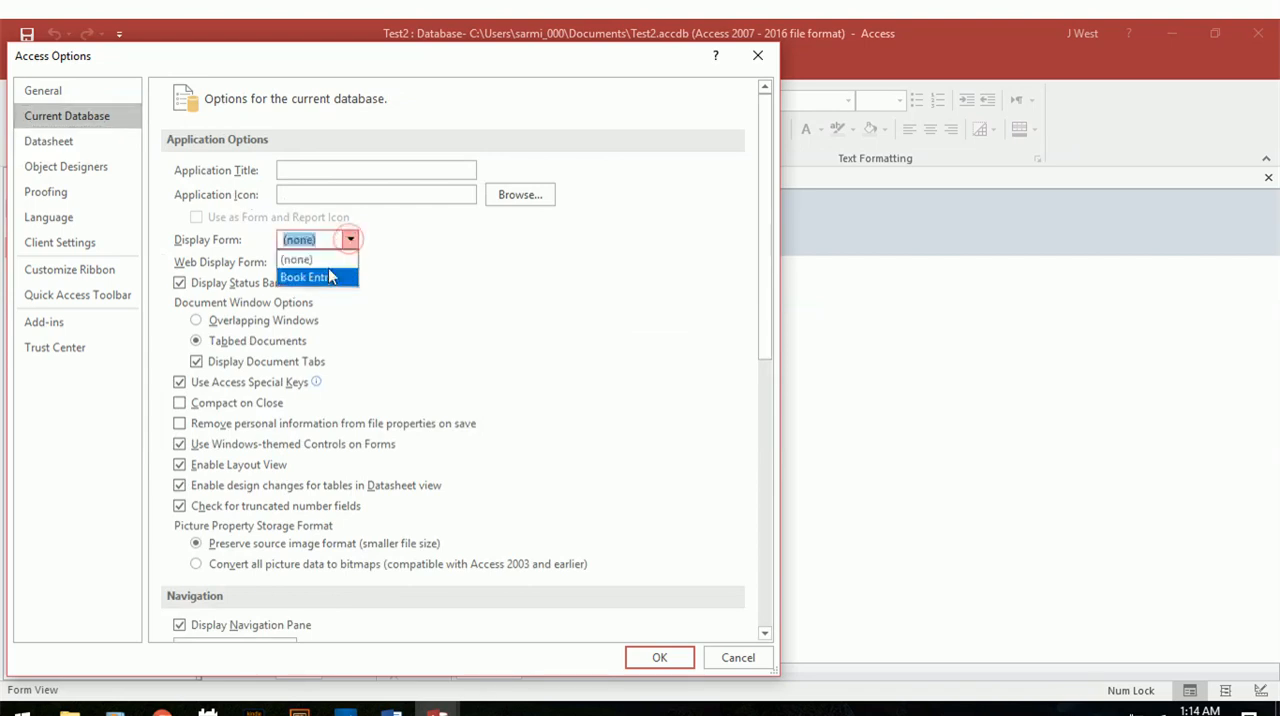
{"action": "left_click", "coordinate": [329, 278]}
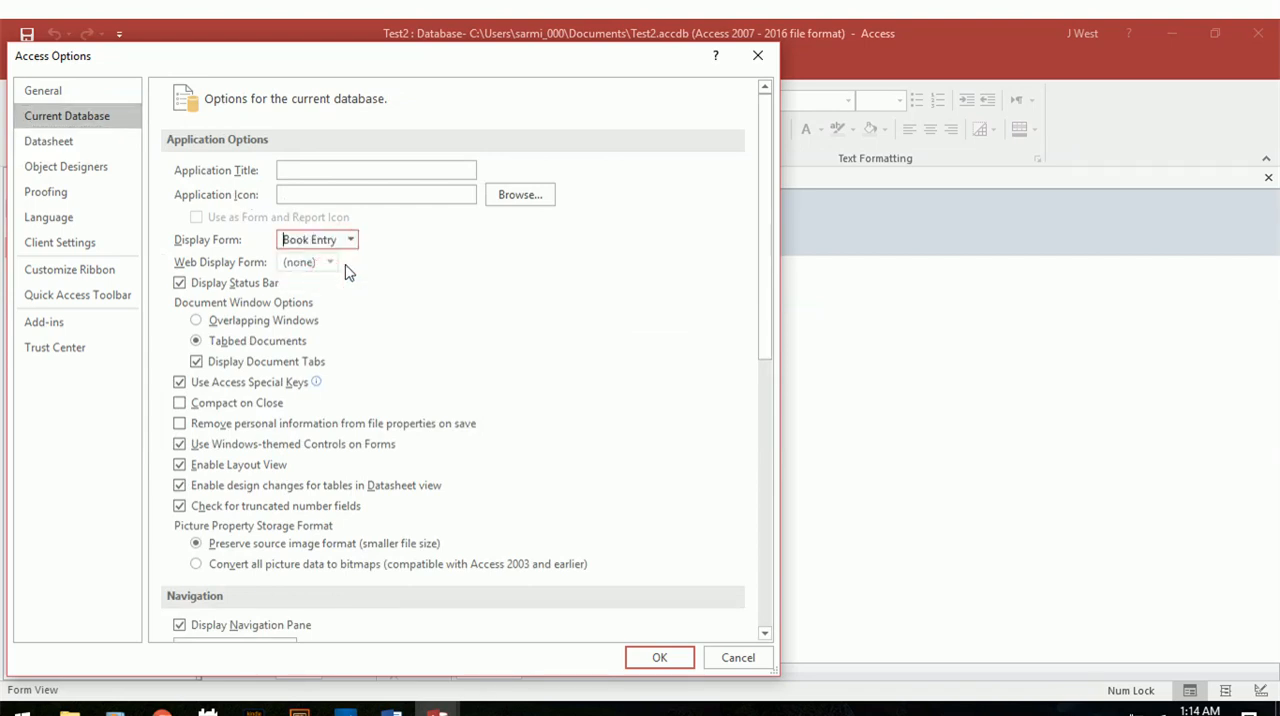
{"action": "left_click", "coordinate": [656, 655]}
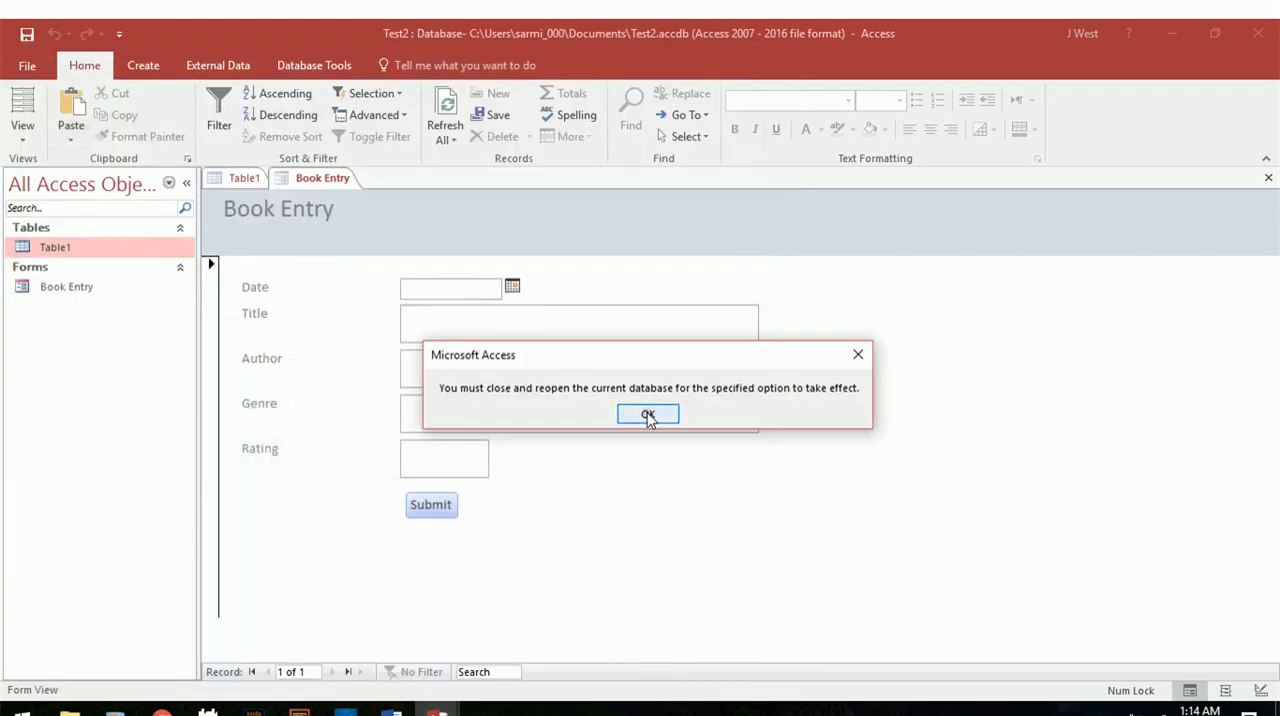
{"action": "left_click", "coordinate": [648, 416]}
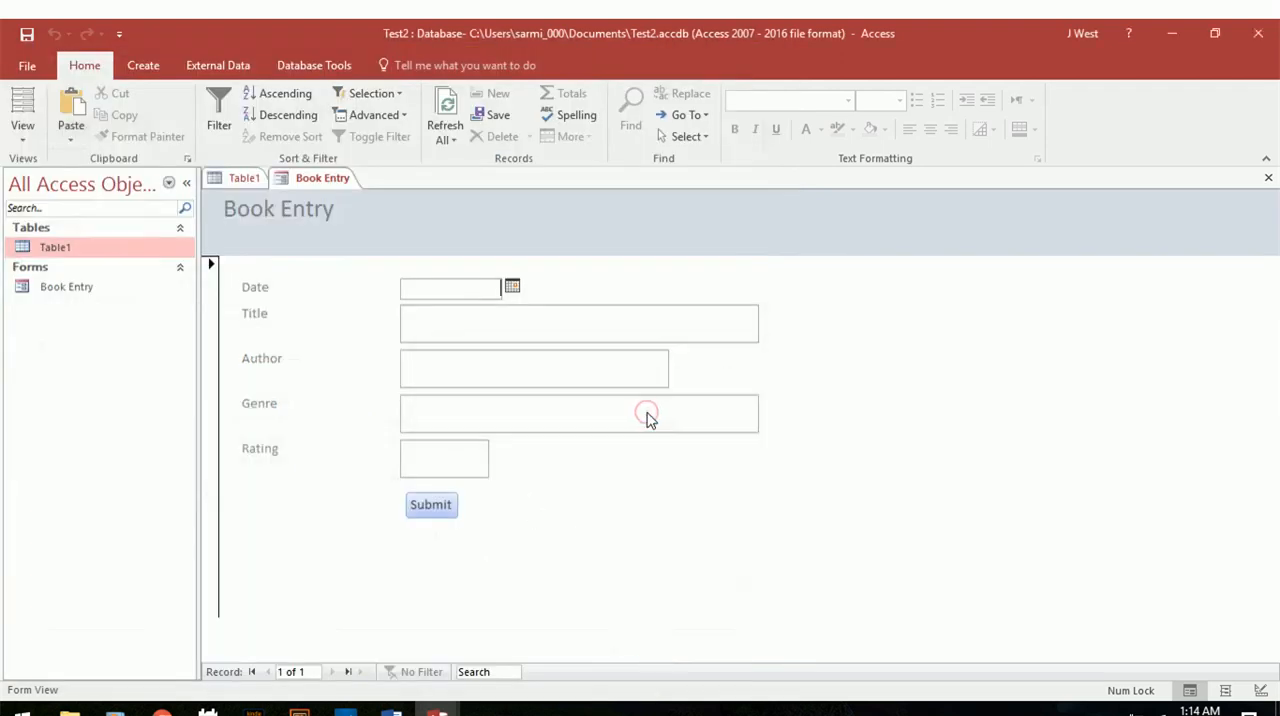
Collapse the Navigation Pane beside the Book Entry form, with the window returned to full screen.
{"action": "left_click", "coordinate": [1213, 30]}
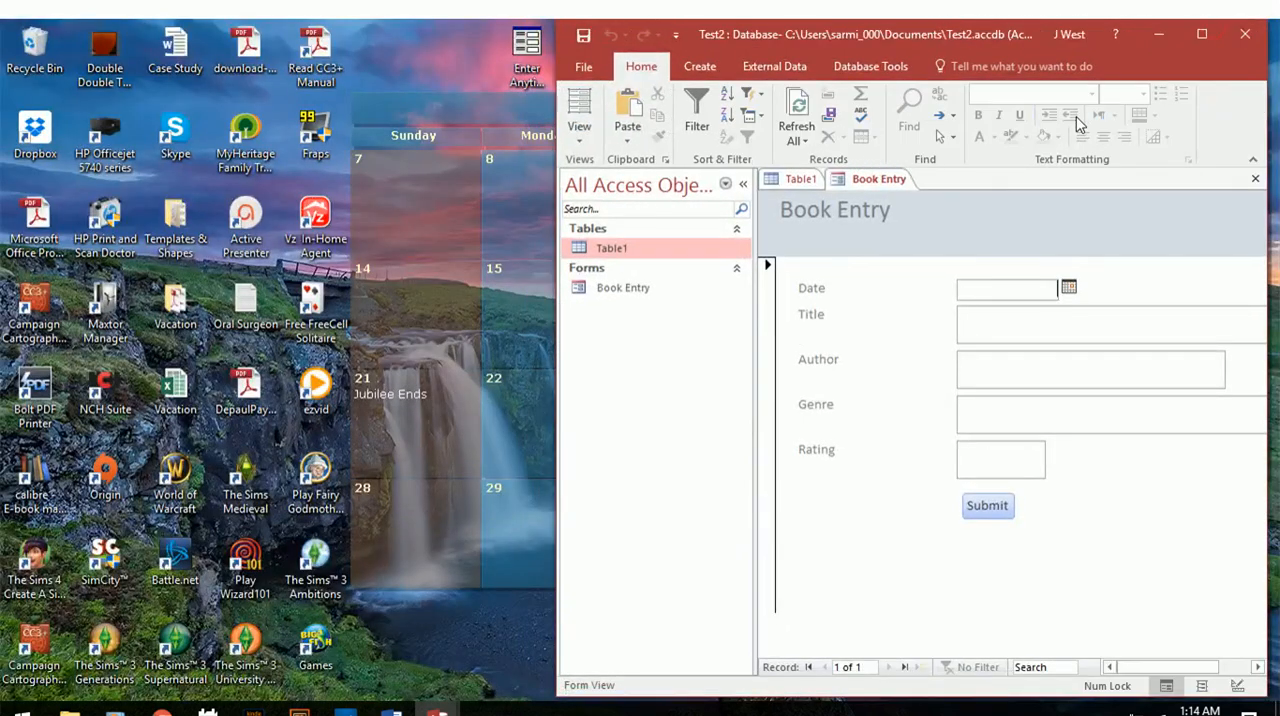
{"action": "left_click", "coordinate": [743, 184]}
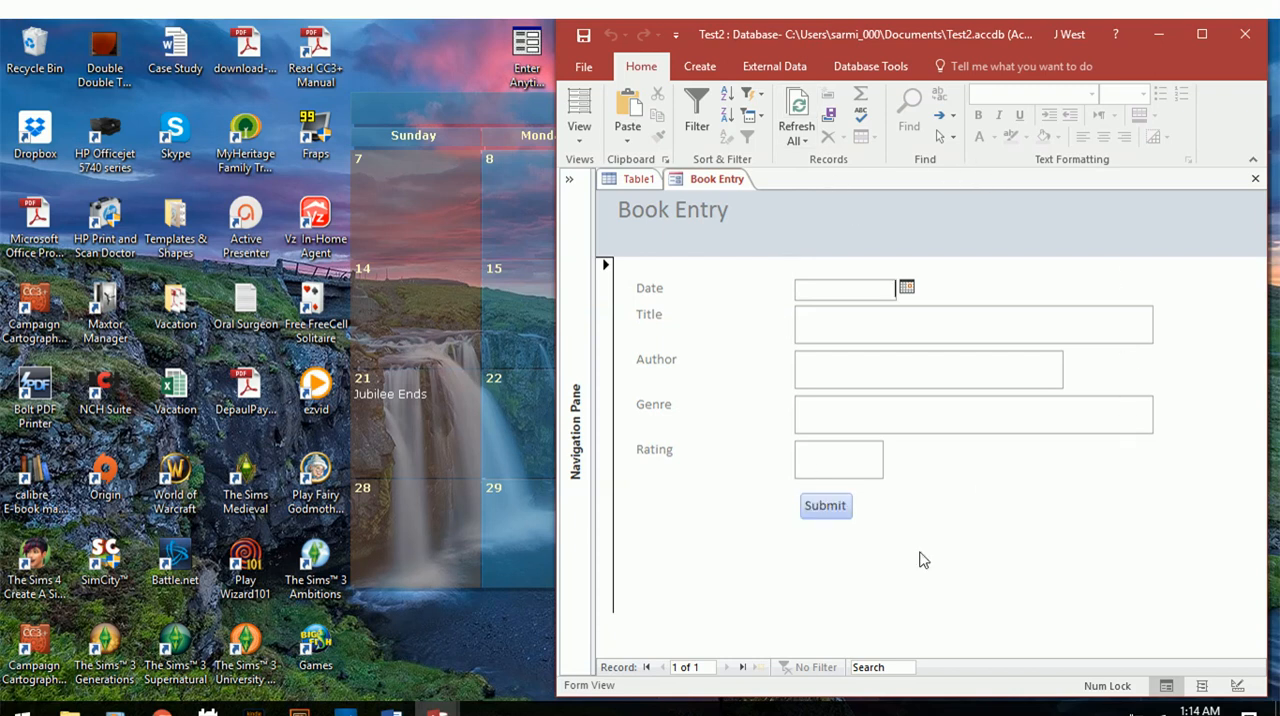
{"action": "left_click", "coordinate": [1202, 36]}
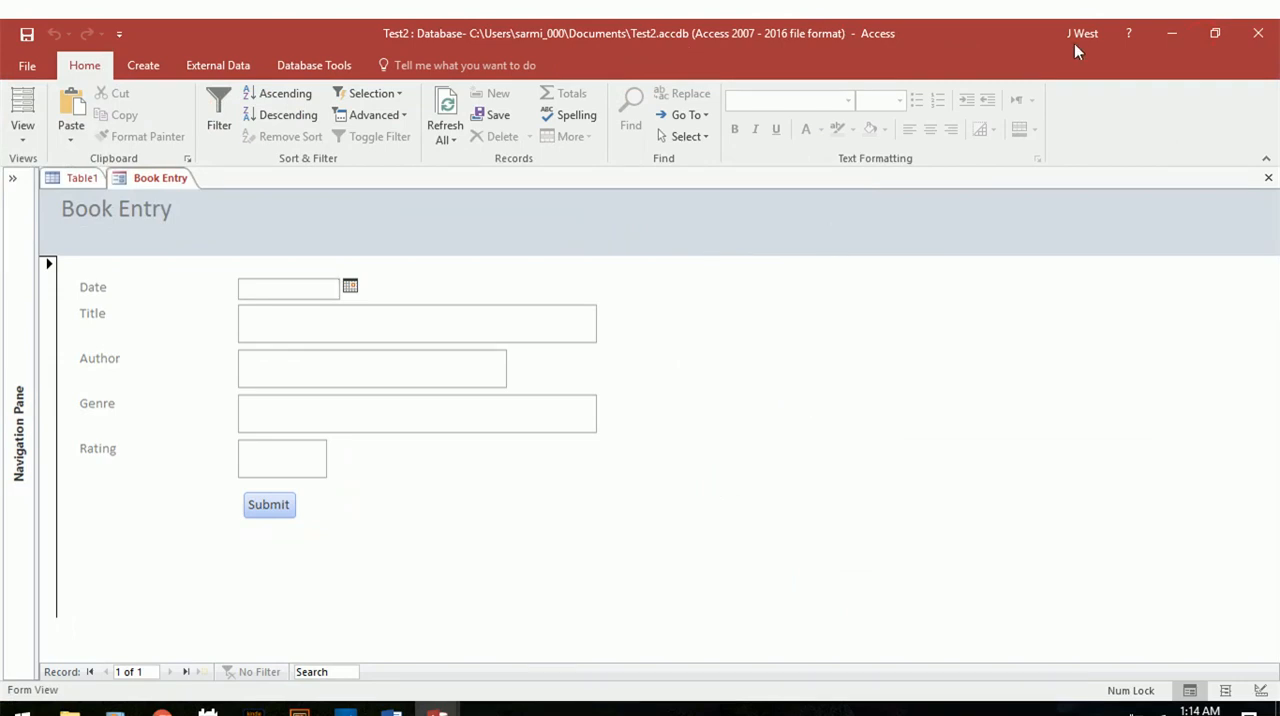
Close the Test2 database from a restored-down window, saving the design changes to the Book Entry form.
{"action": "left_click", "coordinate": [1212, 33]}
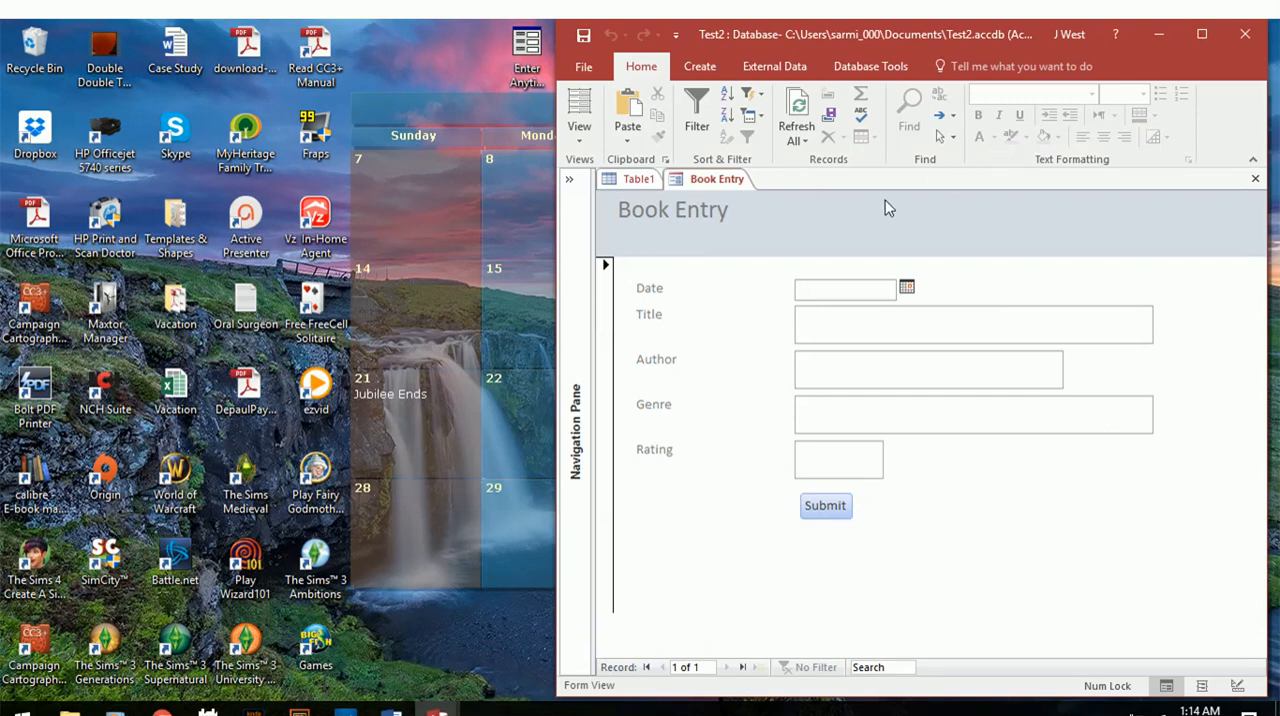
{"action": "left_click", "coordinate": [1246, 38]}
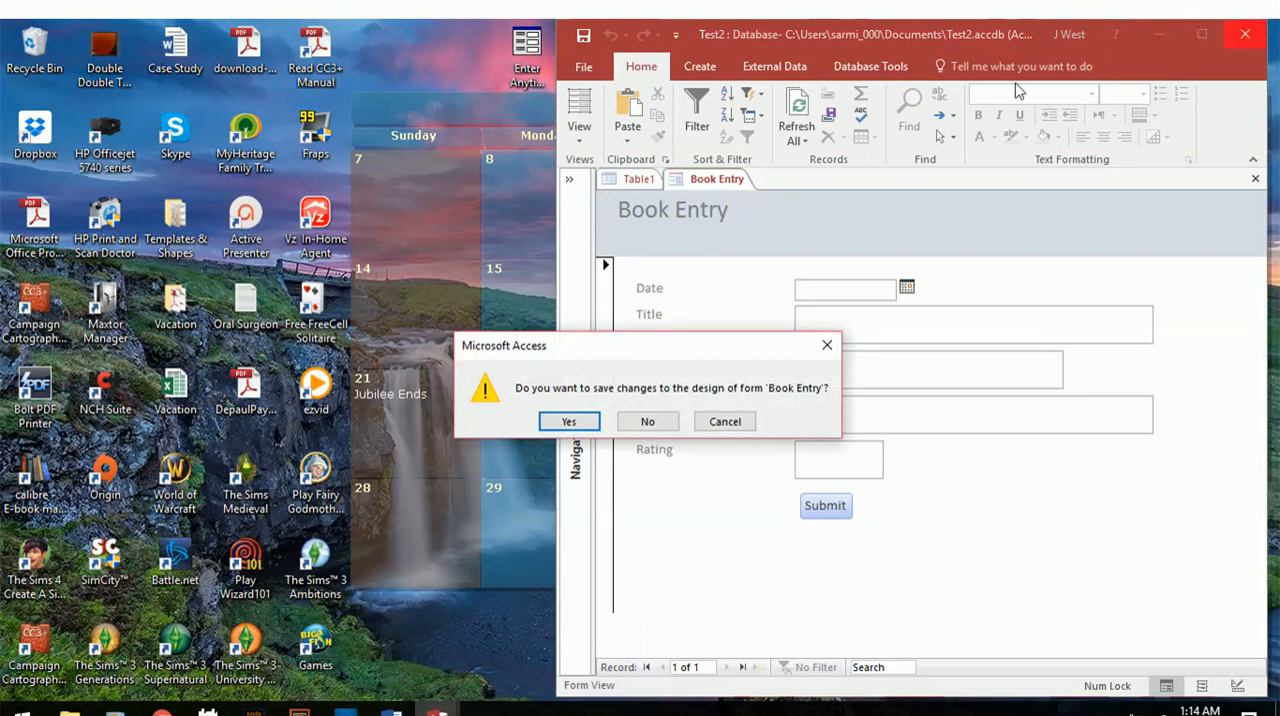
{"action": "left_click", "coordinate": [551, 421]}
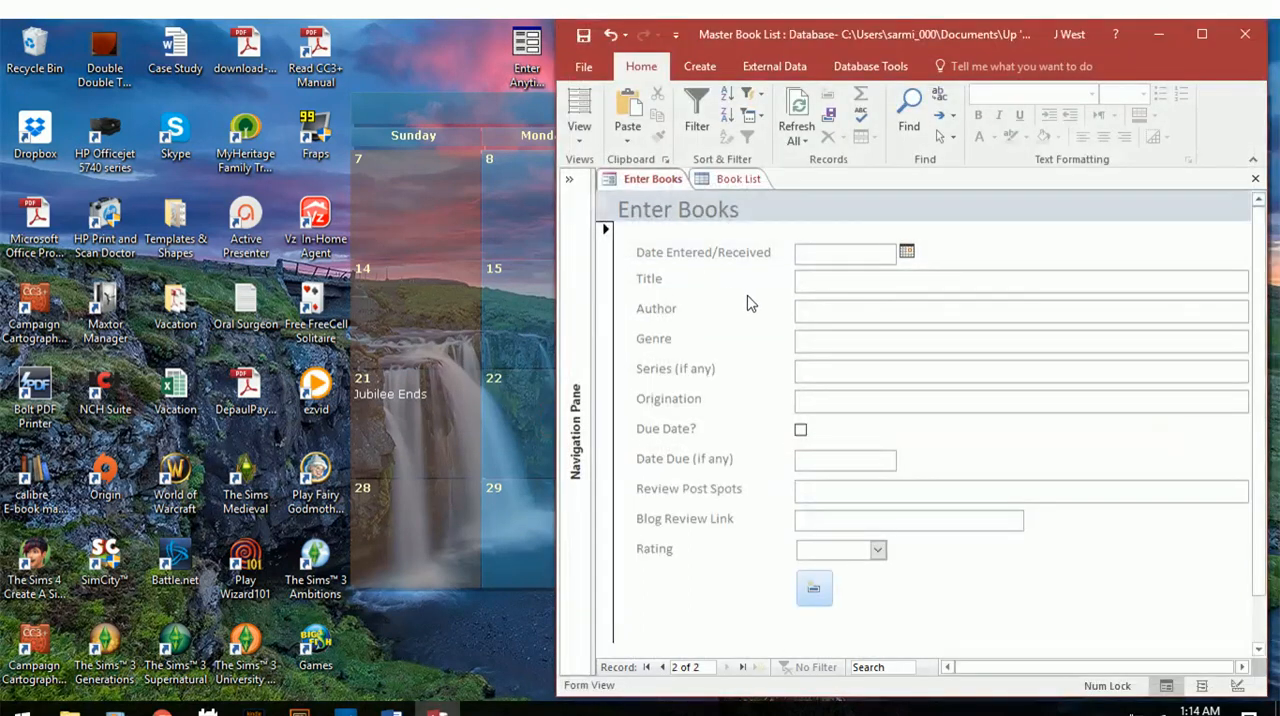
Minimize the Master Book List window, reopen Test2 from Access 2016's recent files, and dismiss the security warning.
{"action": "left_click", "coordinate": [1150, 36]}
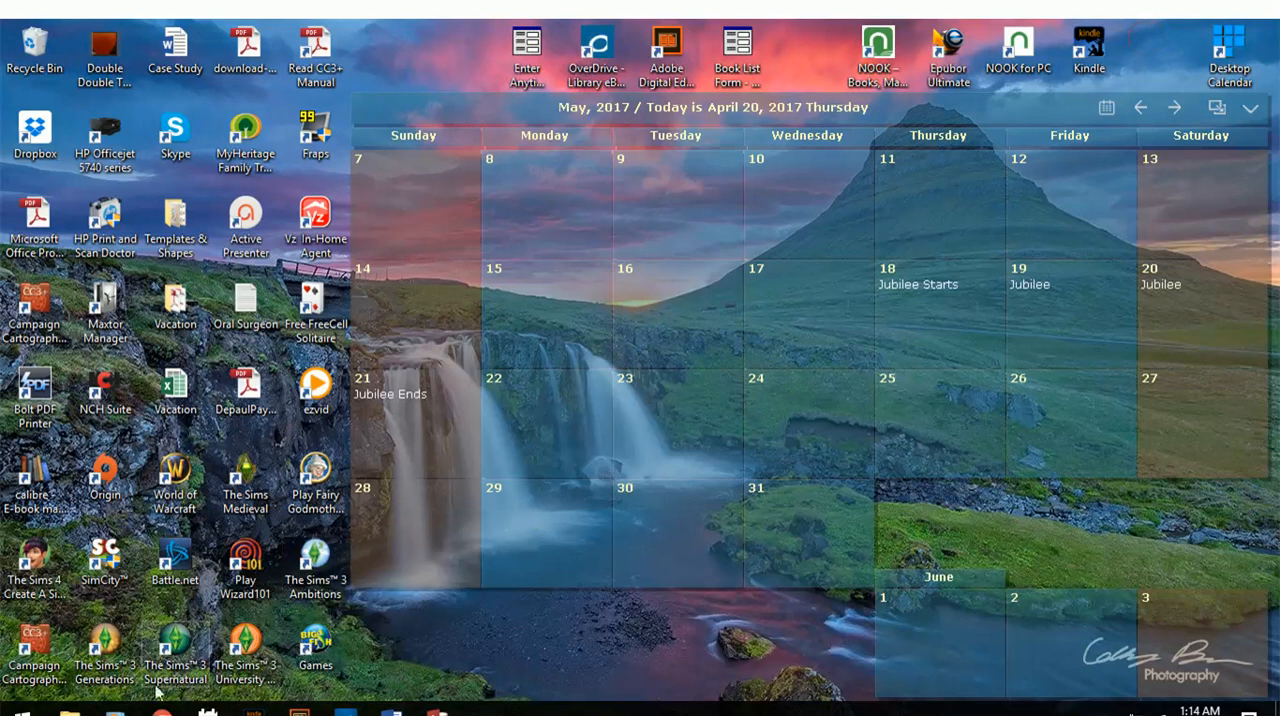
{"action": "left_click", "coordinate": [20, 710]}
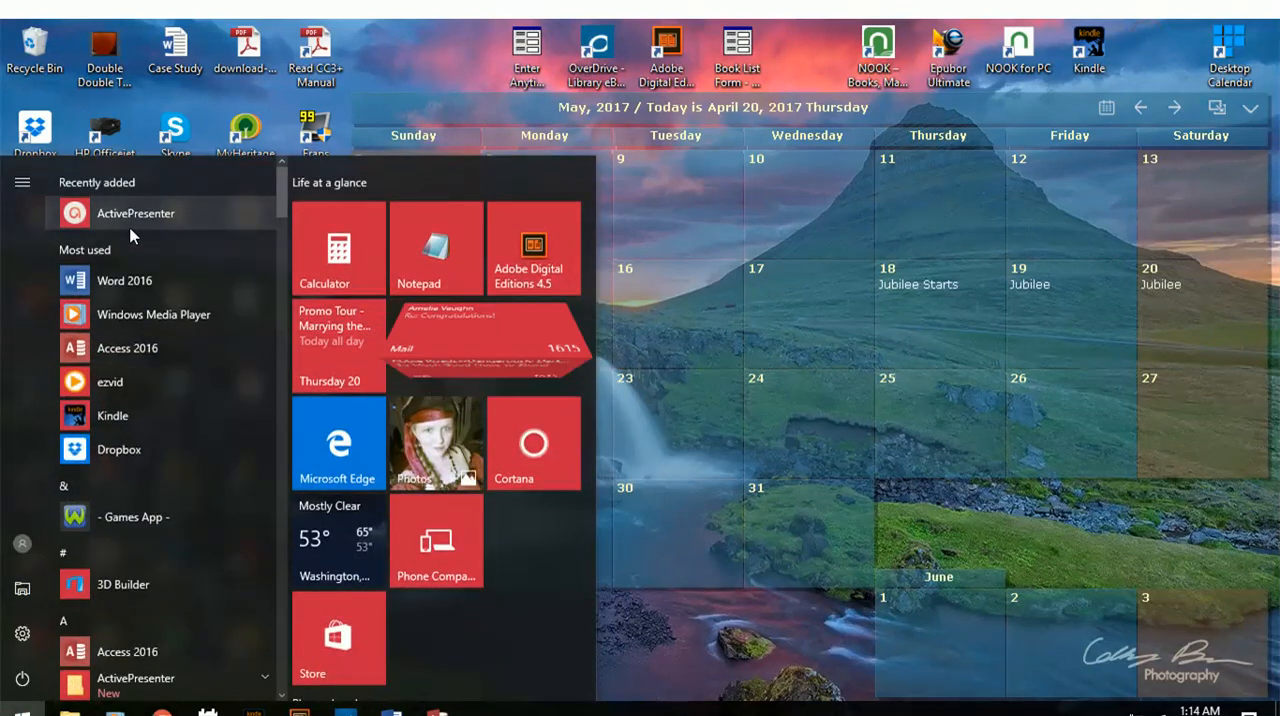
{"action": "right_click", "coordinate": [125, 354]}
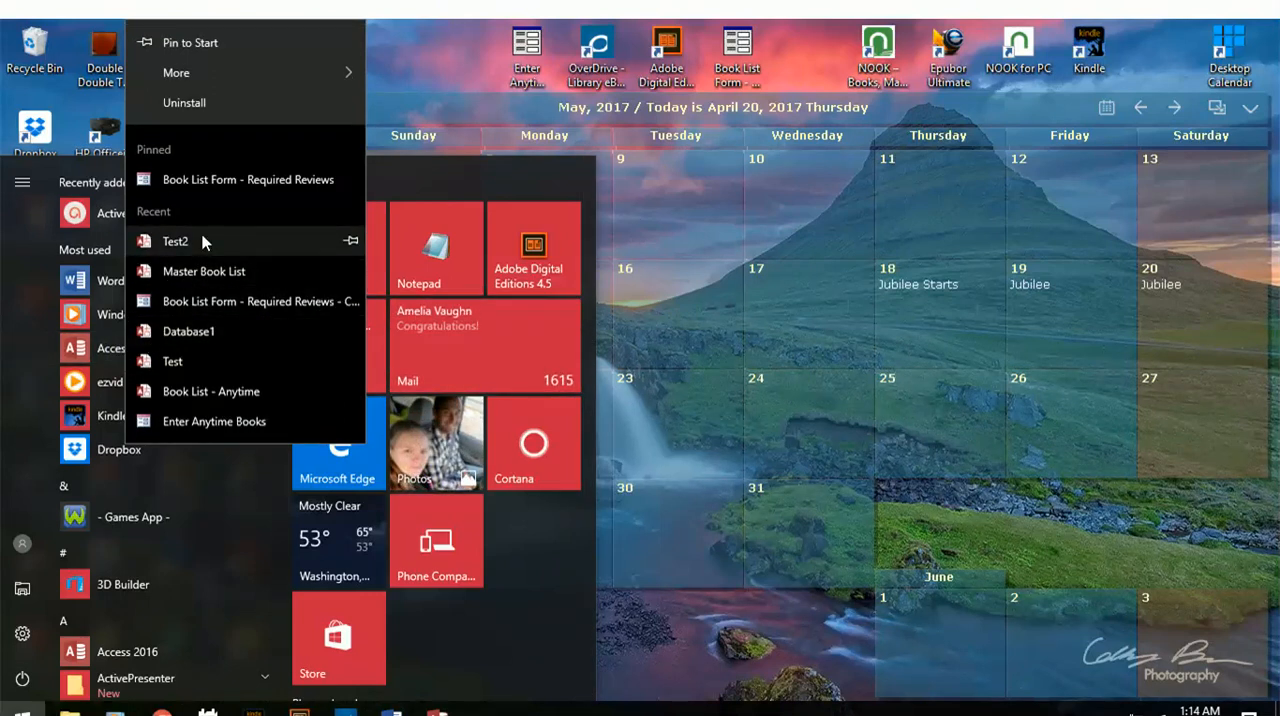
{"action": "left_click", "coordinate": [205, 271]}
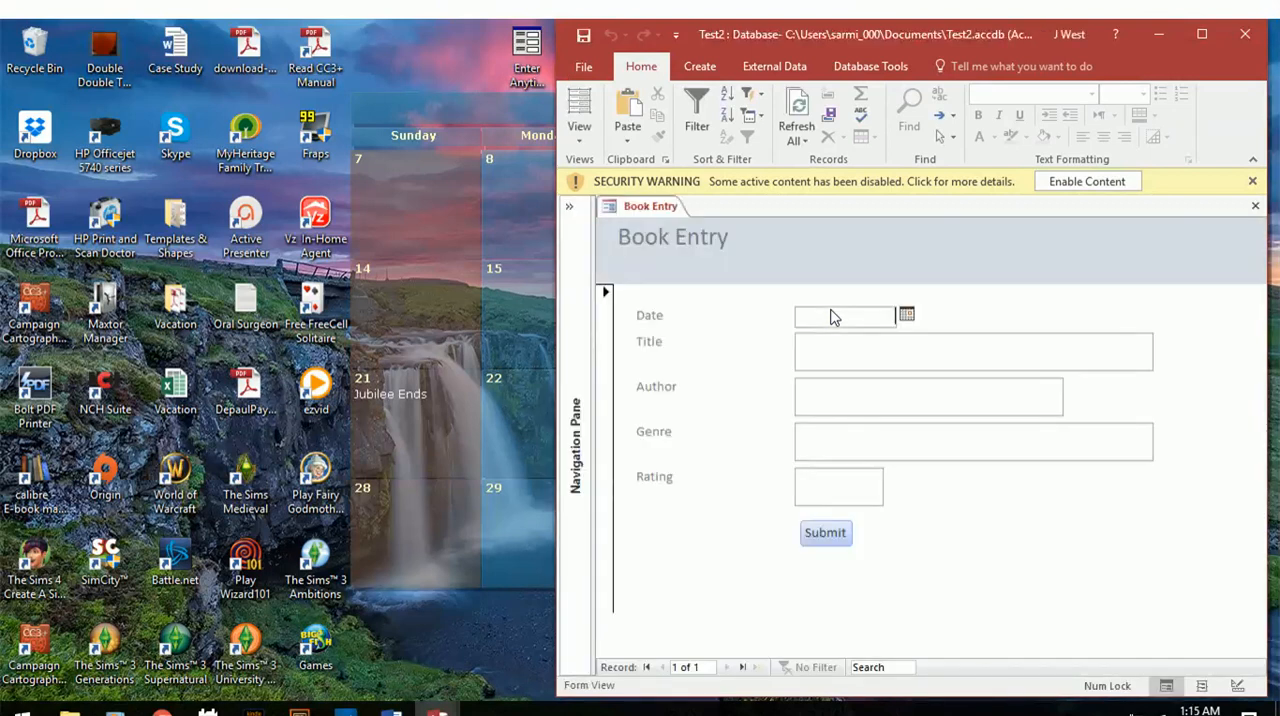
{"action": "left_click", "coordinate": [1252, 181]}
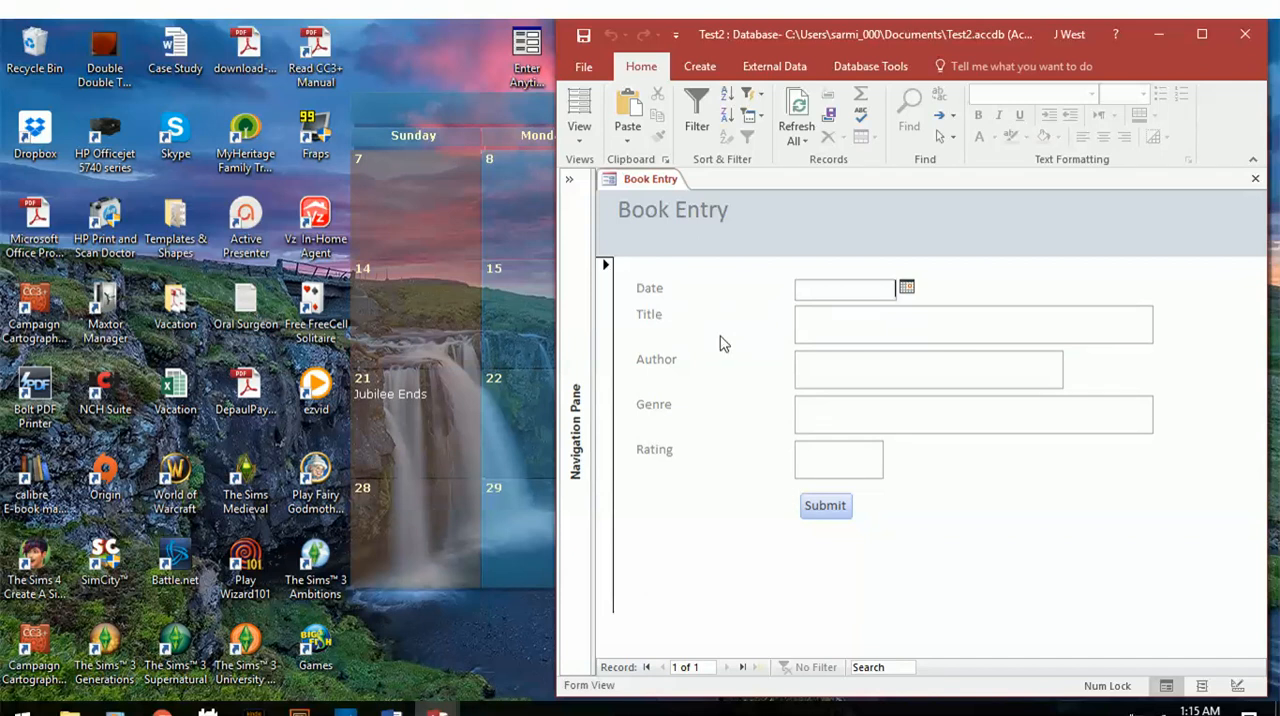
Open Table1 beside the Book Entry form, with the Field List closed and the Navigation Pane collapsed.
{"action": "left_click", "coordinate": [569, 179]}
{"action": "double_click", "coordinate": [665, 250]}
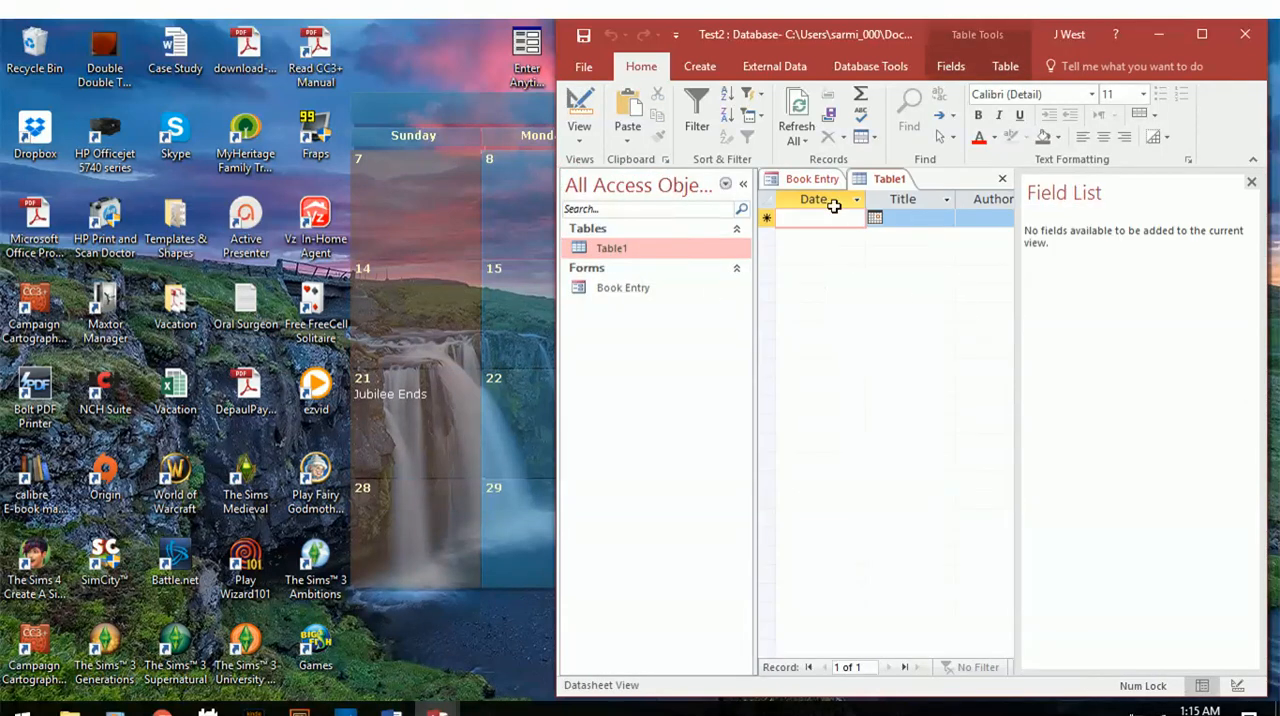
{"action": "left_click", "coordinate": [1251, 182]}
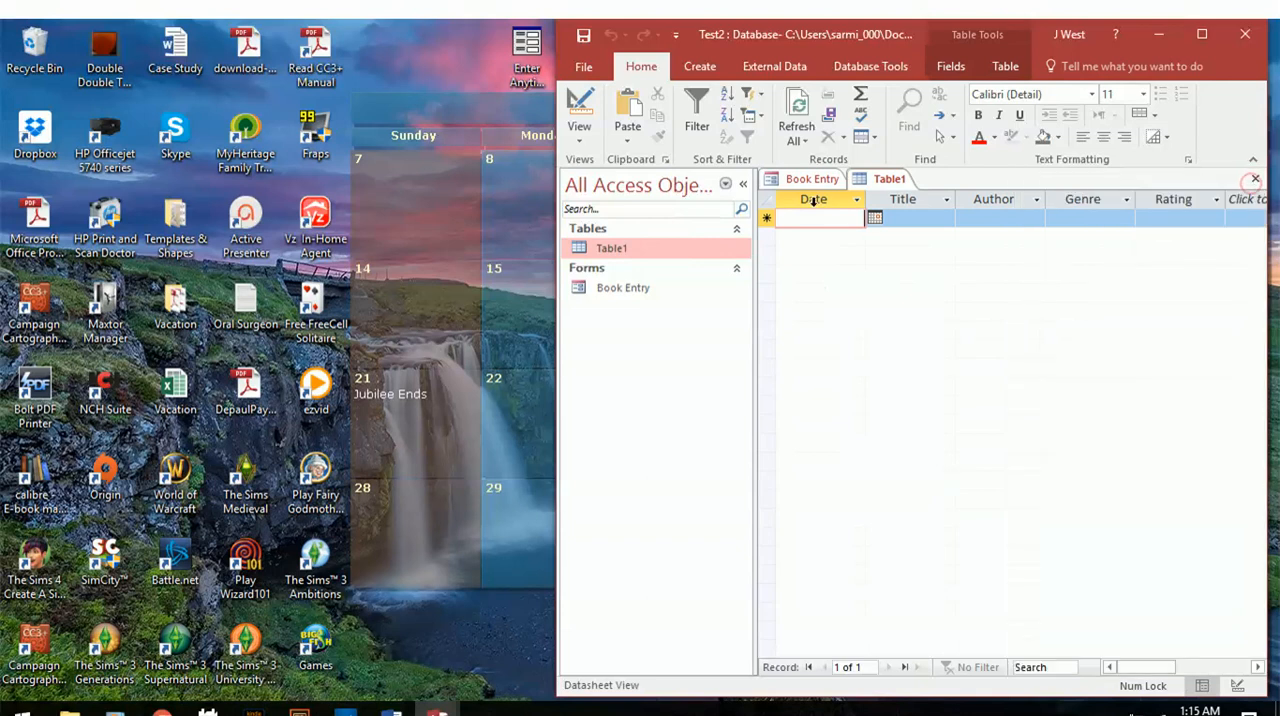
{"action": "left_click", "coordinate": [744, 185]}
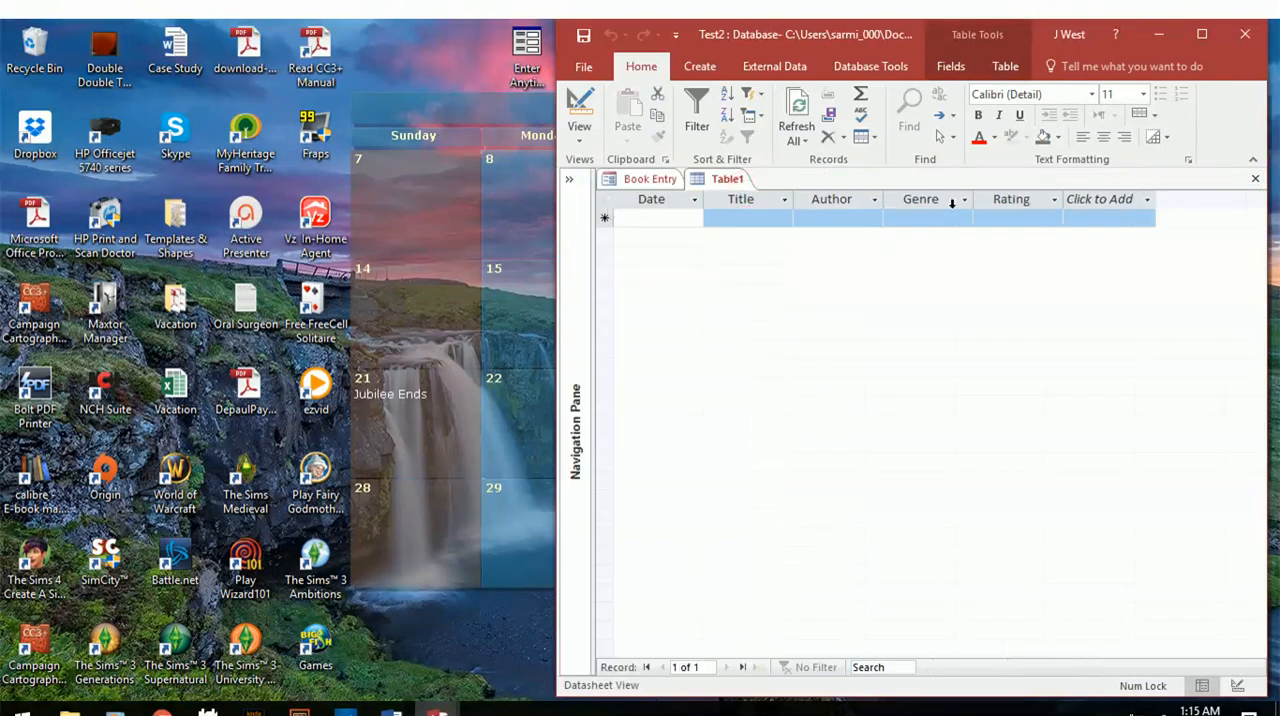
Submit a Book Entry record dated 4/20/2017 with title The Greatest Book Ever, author The Greatest Author Ever and genre Romance.
{"action": "left_click", "coordinate": [645, 179]}
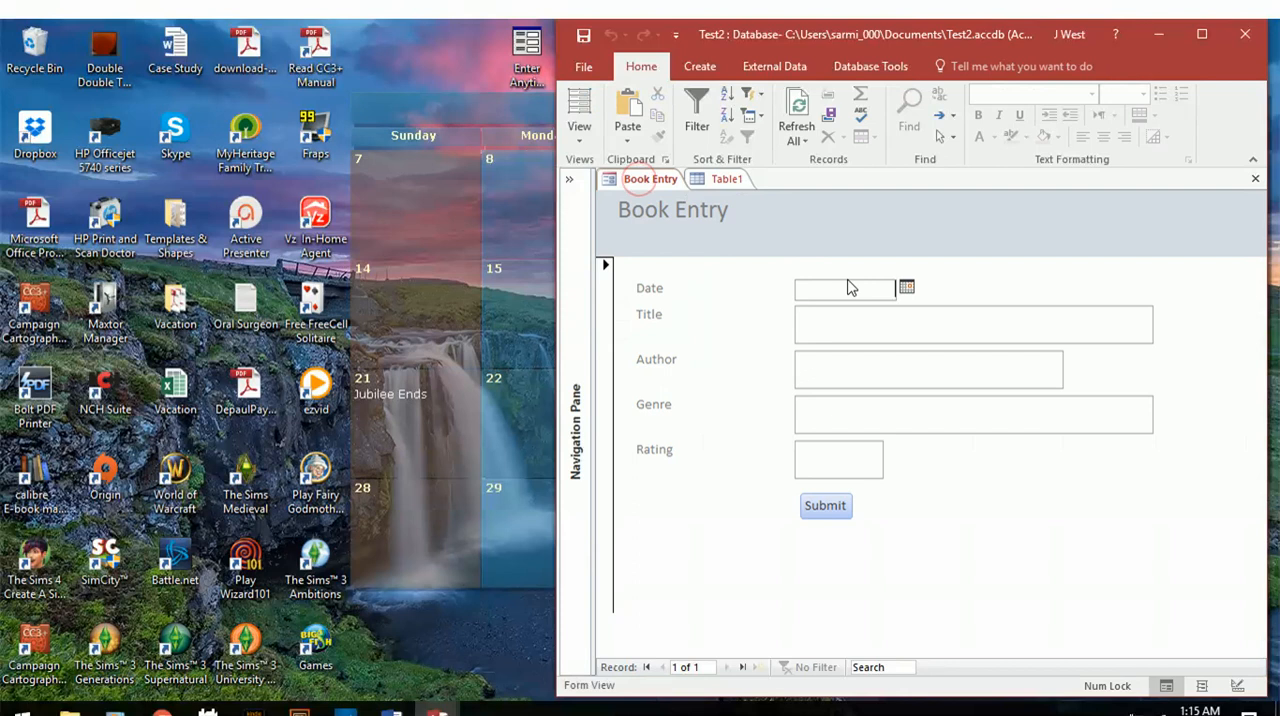
{"action": "left_click", "coordinate": [906, 287]}
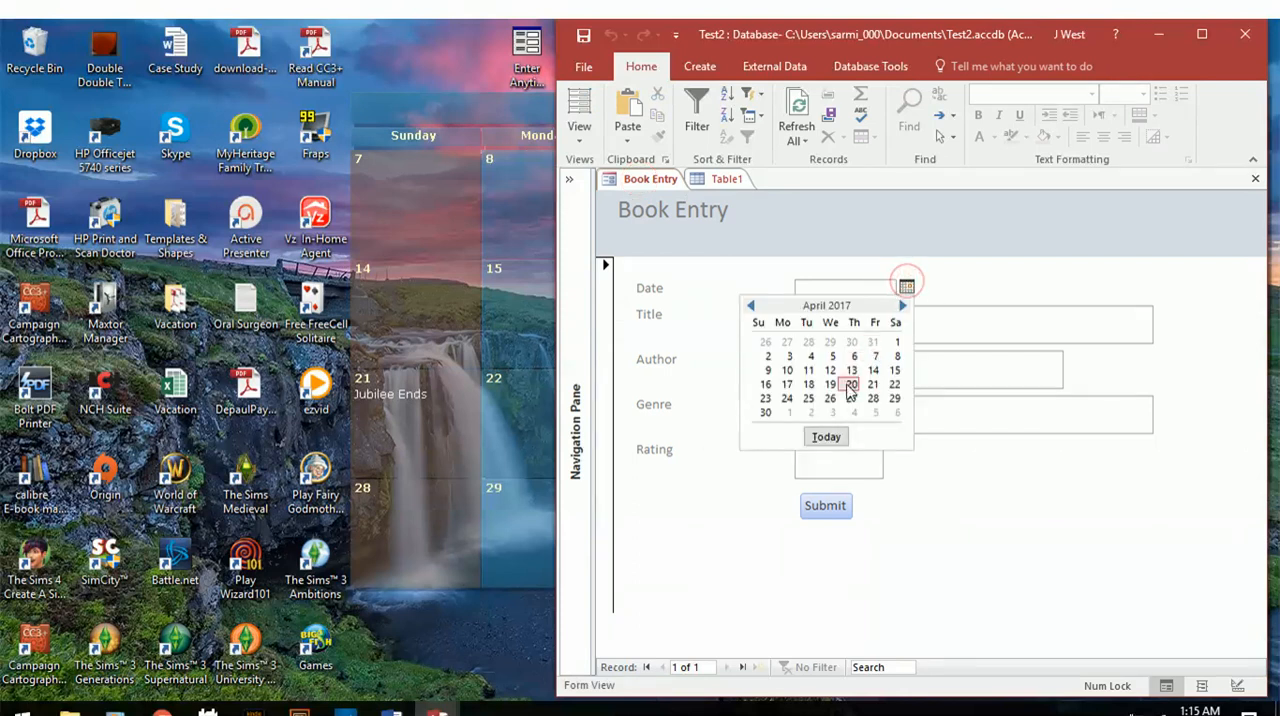
{"action": "left_click", "coordinate": [849, 385]}
{"action": "left_click", "coordinate": [877, 329]}
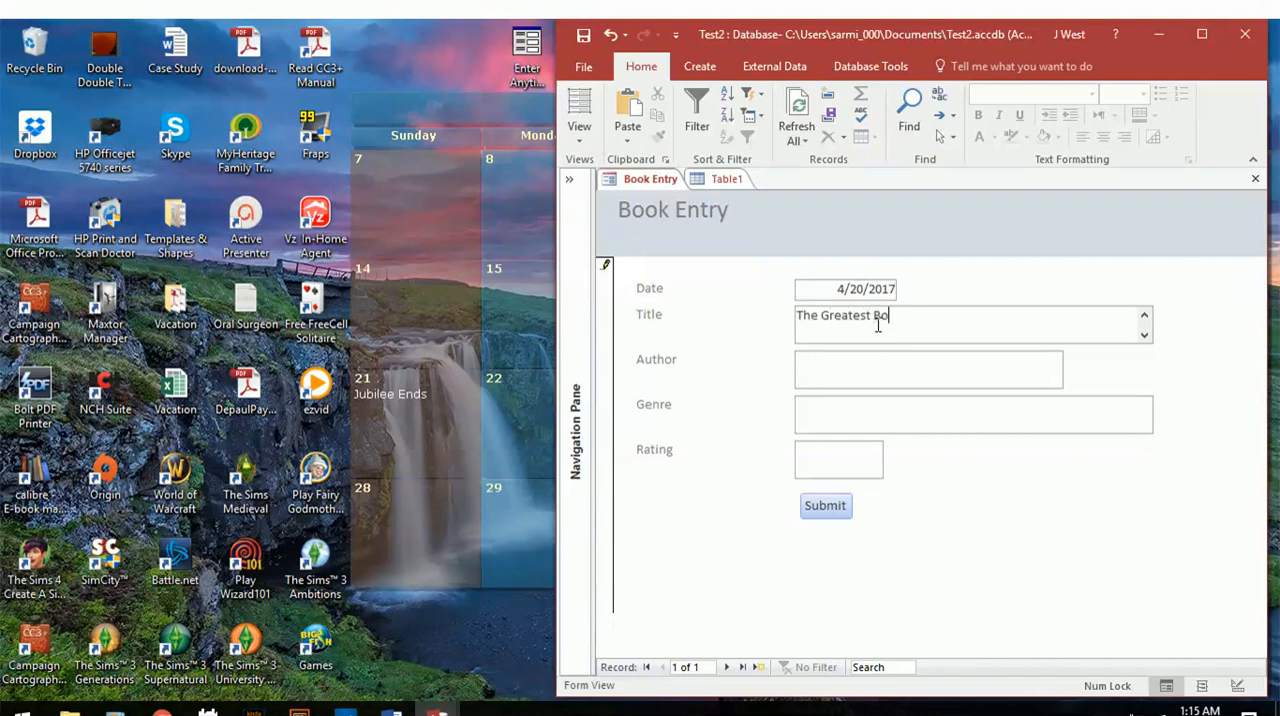
{"action": "key", "text": "Tab"}
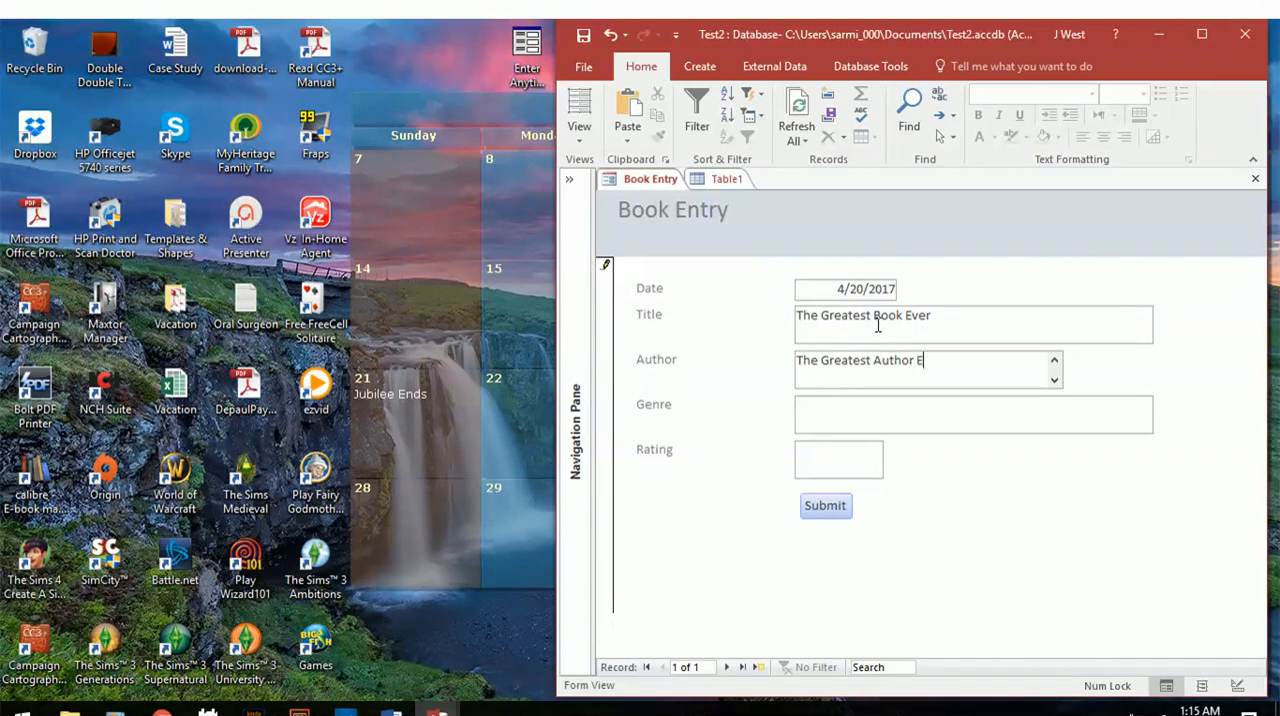
{"action": "key", "text": "Tab"}
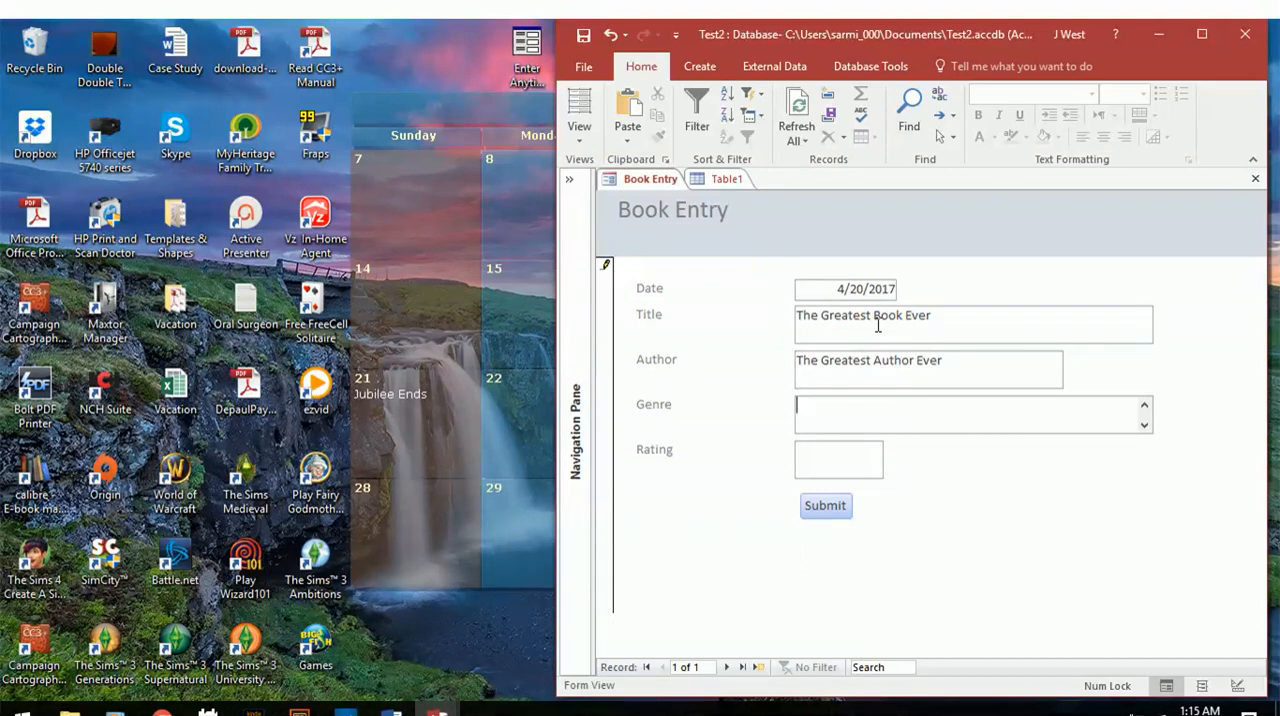
{"action": "type", "text": "mance"}
{"action": "key", "text": "Tab"}
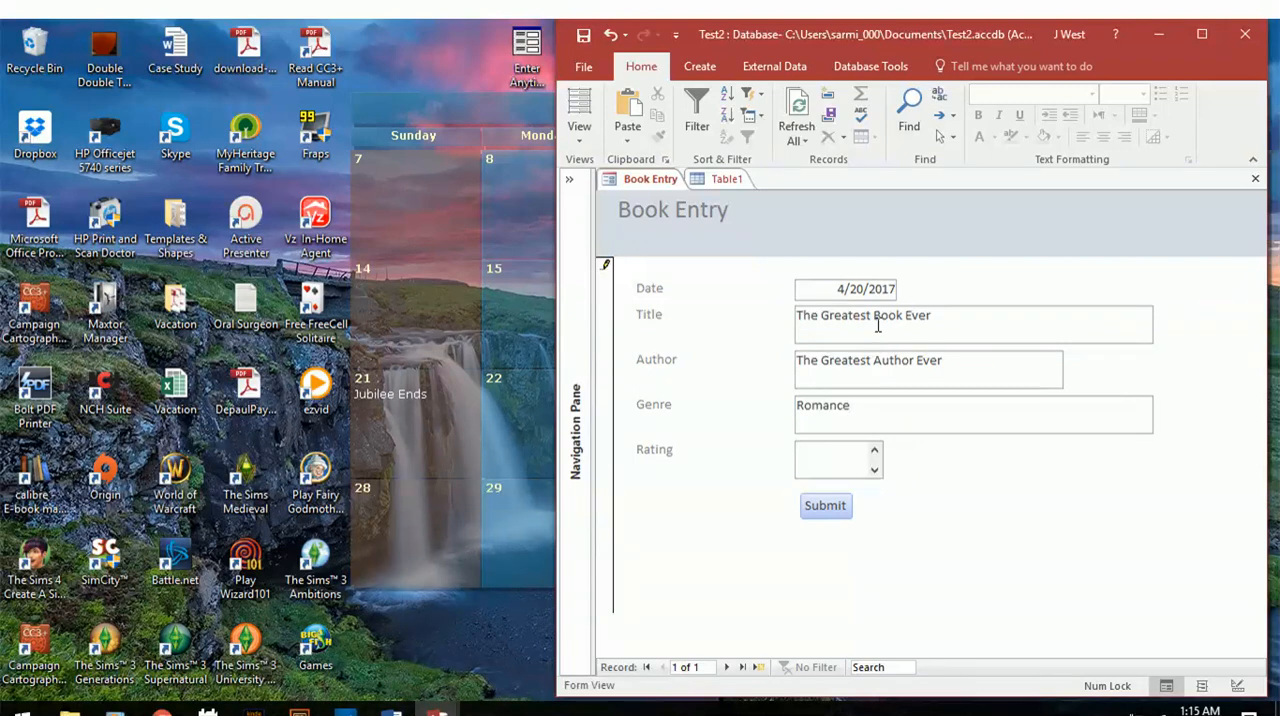
{"action": "left_click", "coordinate": [839, 508]}
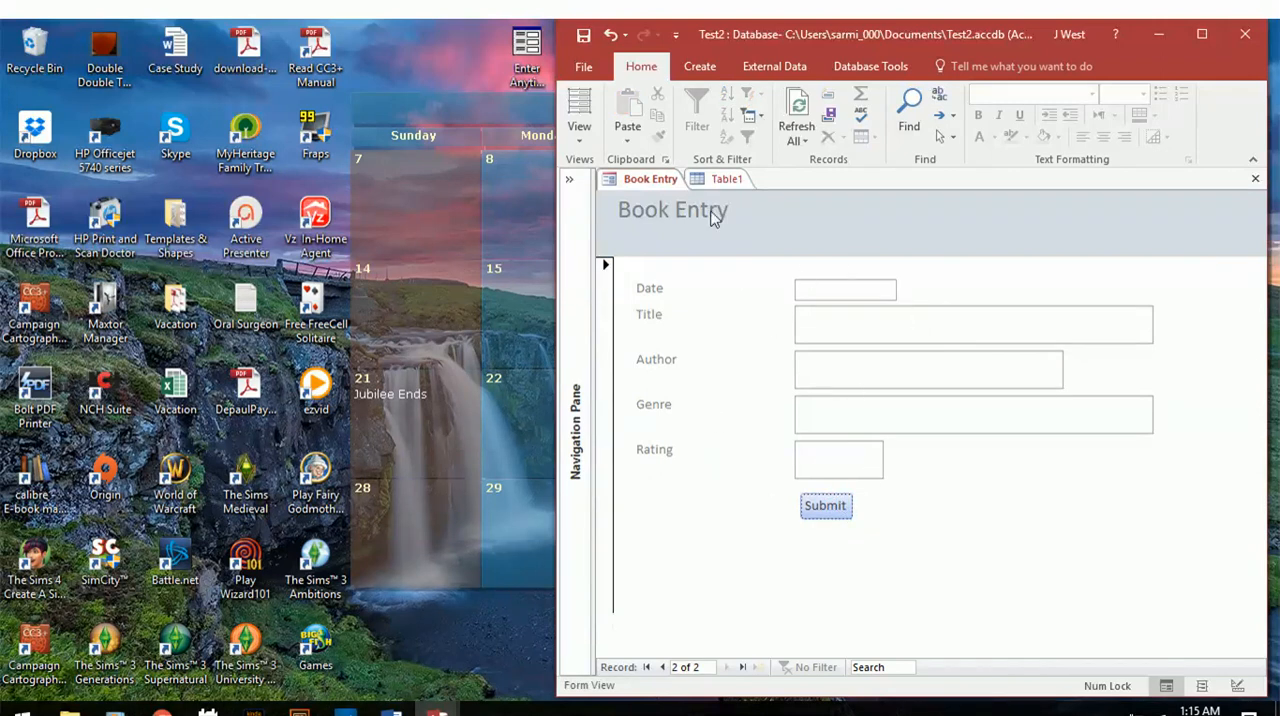
Close and reopen Table1 to check the submitted record, with the Navigation Pane collapsed again.
{"action": "left_click", "coordinate": [724, 178]}
{"action": "right_click", "coordinate": [722, 180]}
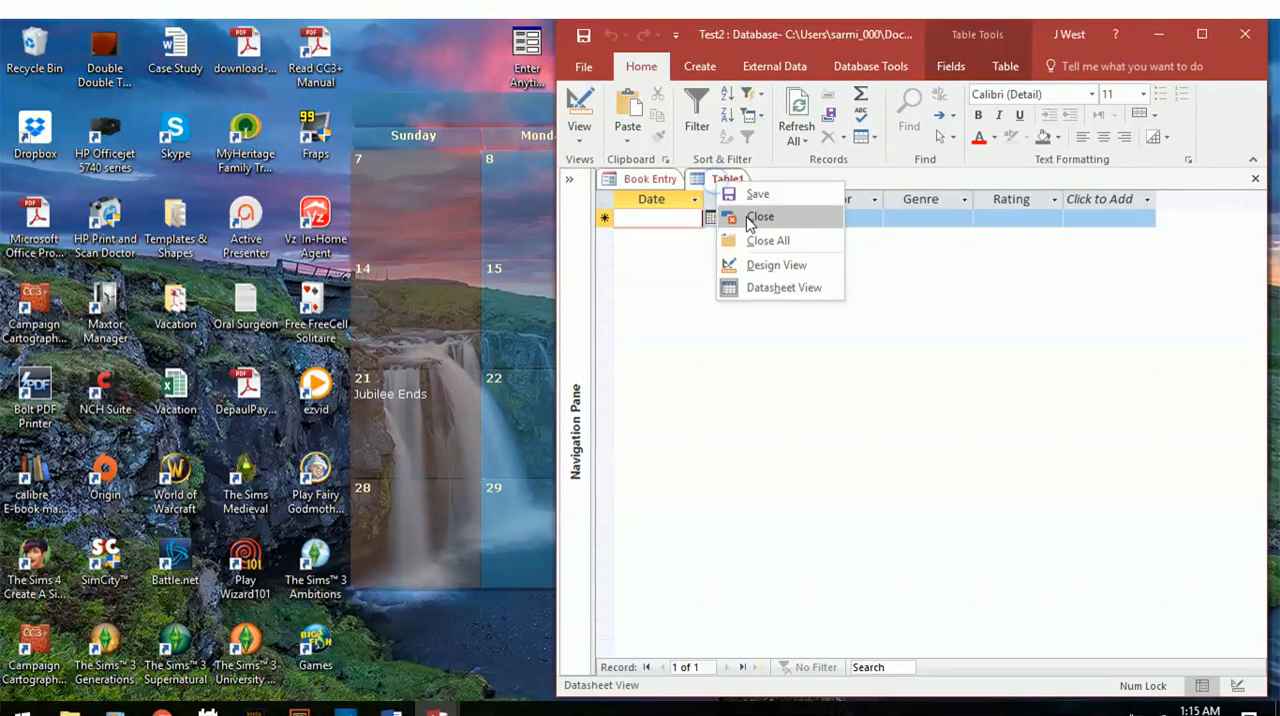
{"action": "left_click", "coordinate": [692, 207]}
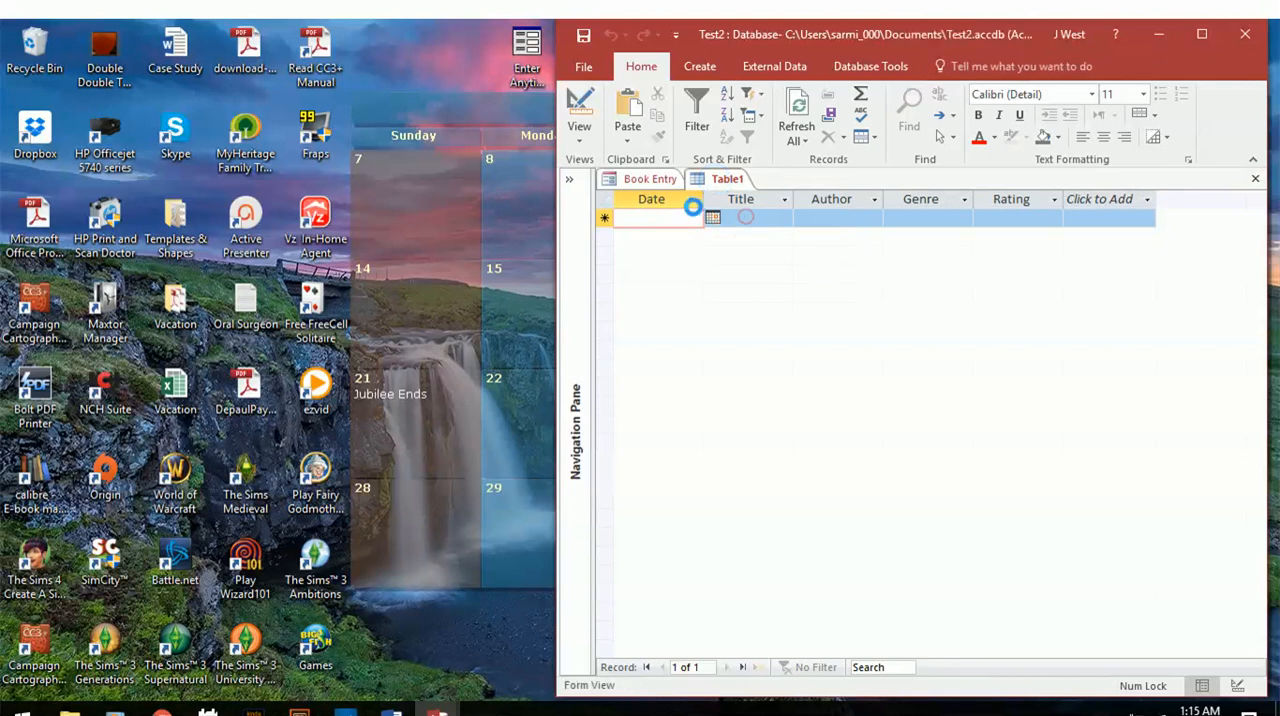
{"action": "left_click", "coordinate": [569, 180]}
{"action": "double_click", "coordinate": [611, 248]}
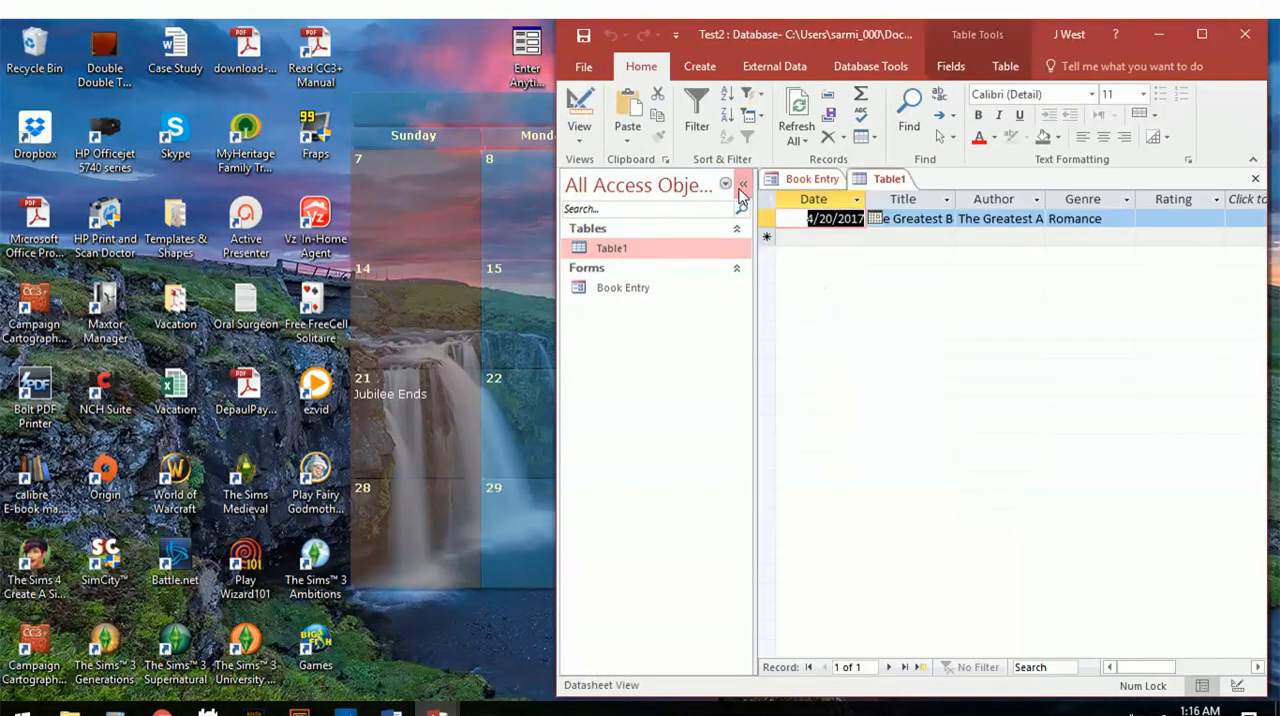
{"action": "left_click", "coordinate": [742, 187]}
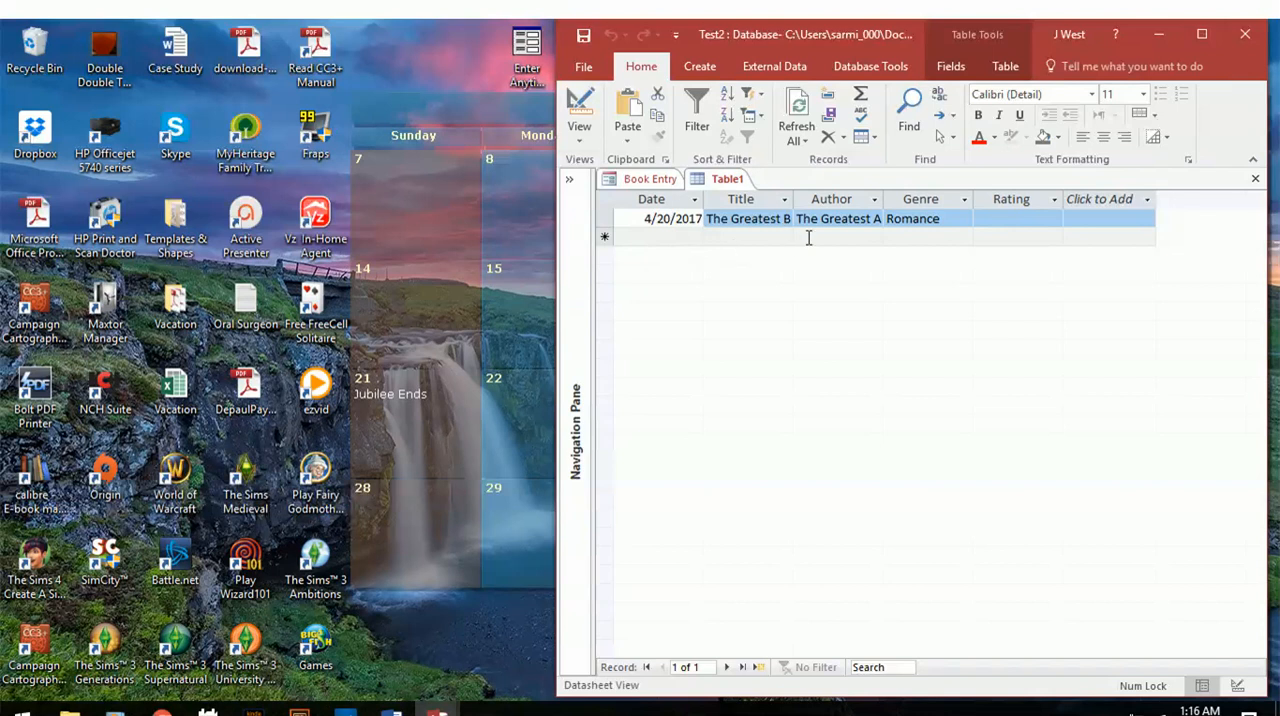
Examine the sort and filter options of Table1's Date and Title columns, leaving both without applying any.
{"action": "left_click", "coordinate": [694, 200]}
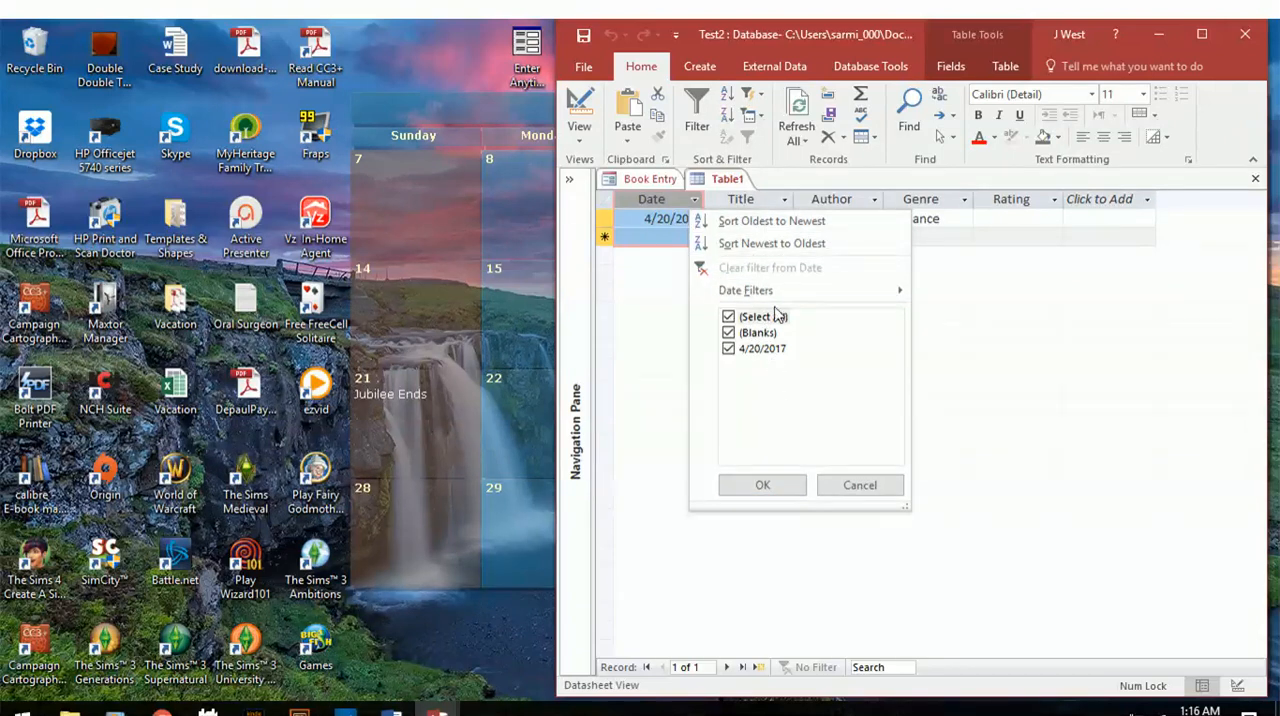
{"action": "left_click", "coordinate": [859, 488]}
{"action": "left_click", "coordinate": [694, 203]}
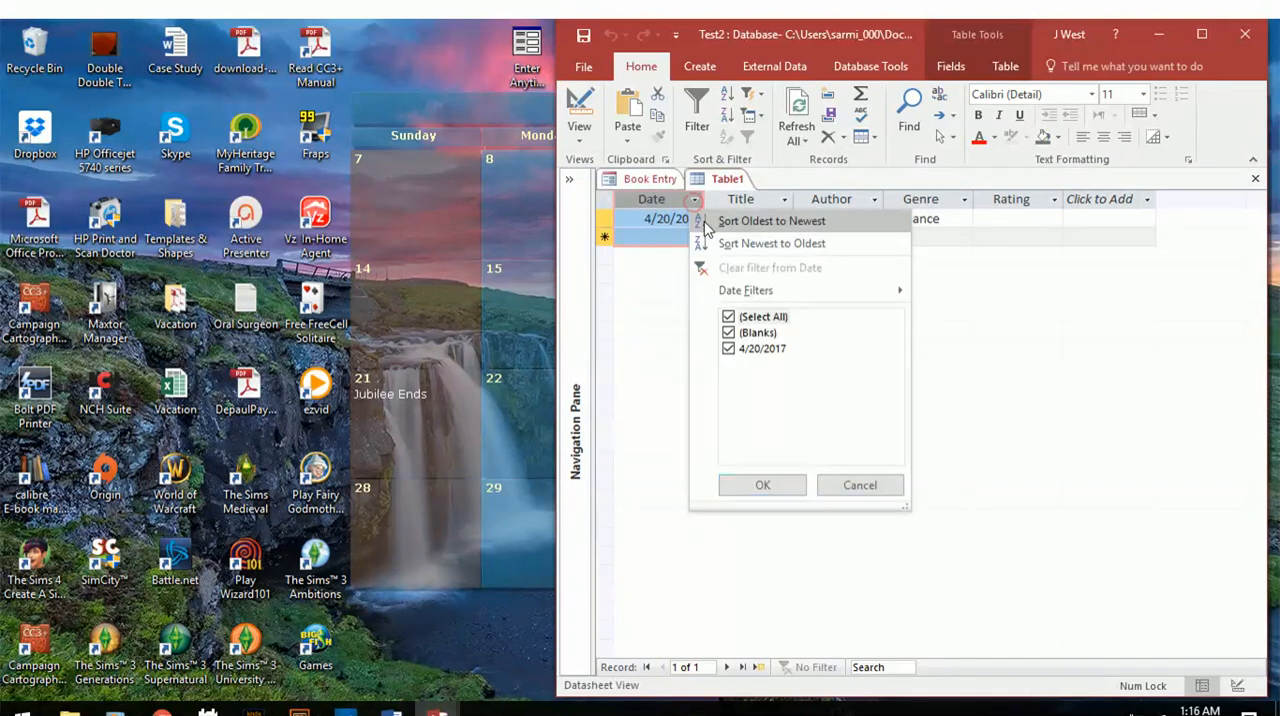
{"action": "left_click", "coordinate": [855, 488]}
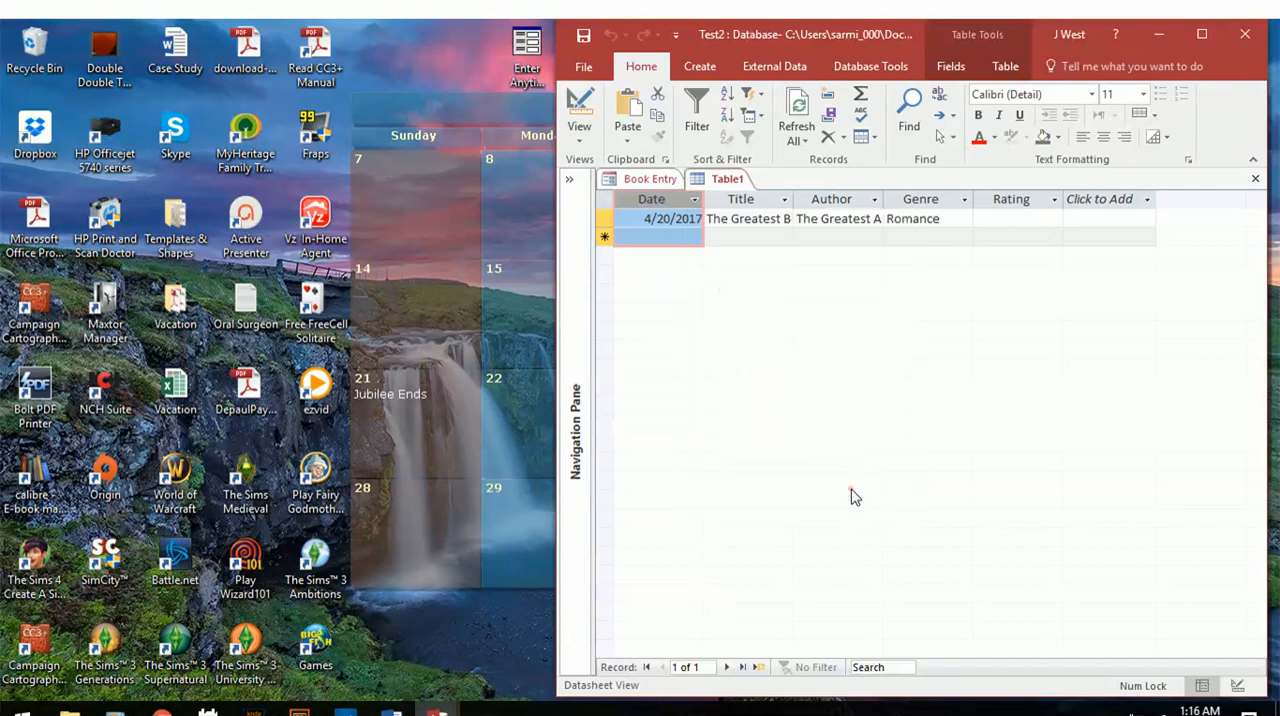
{"action": "left_click", "coordinate": [784, 199]}
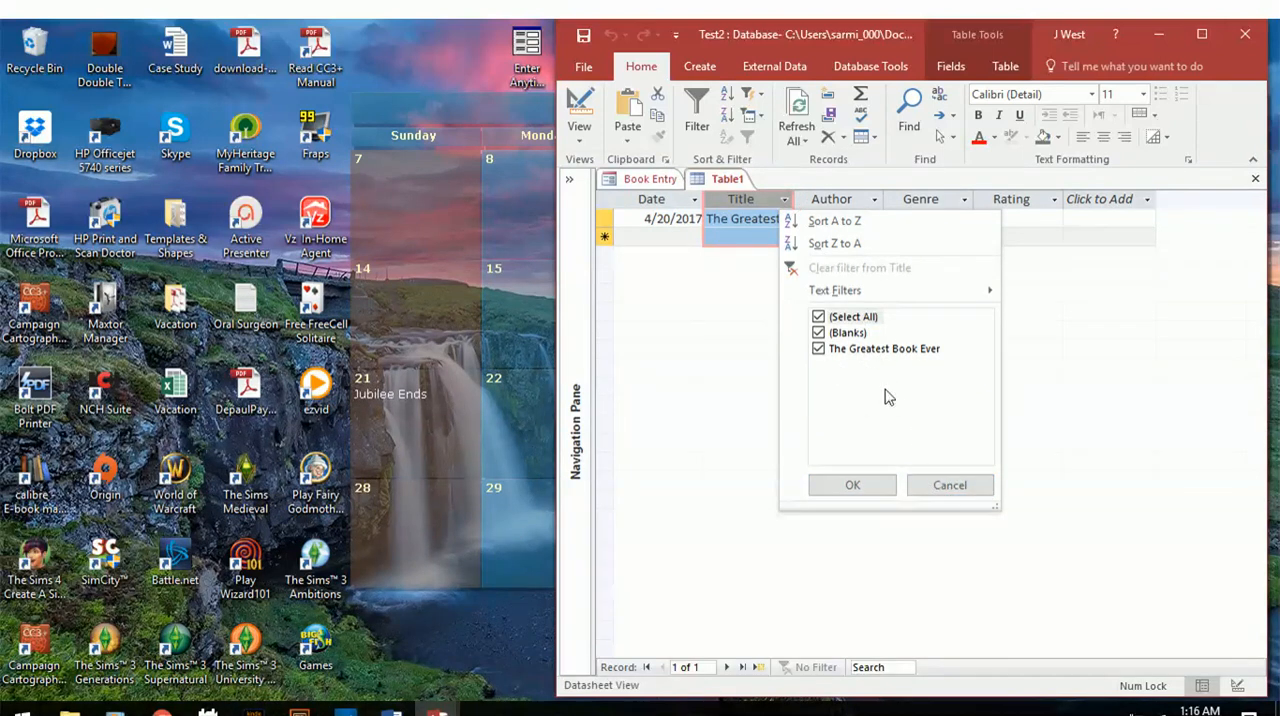
{"action": "left_click", "coordinate": [948, 491]}
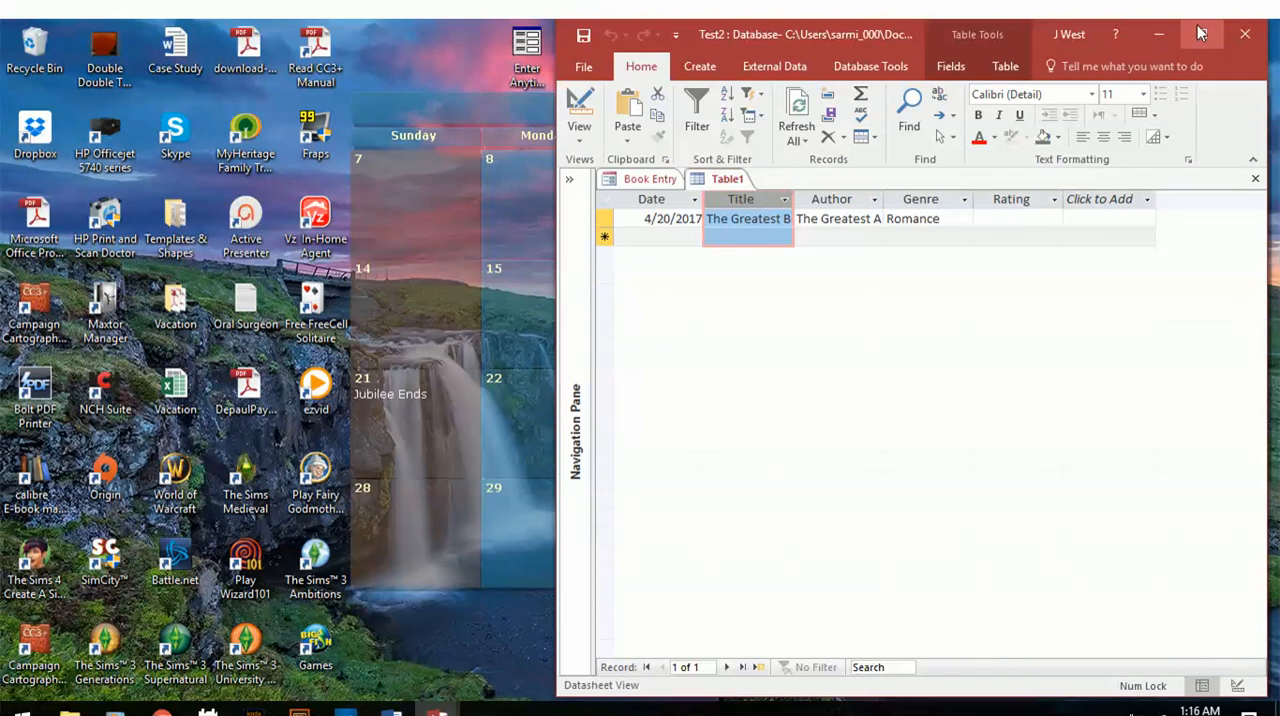
Close the Test2 and Master Book List databases.
{"action": "left_click", "coordinate": [1240, 38]}
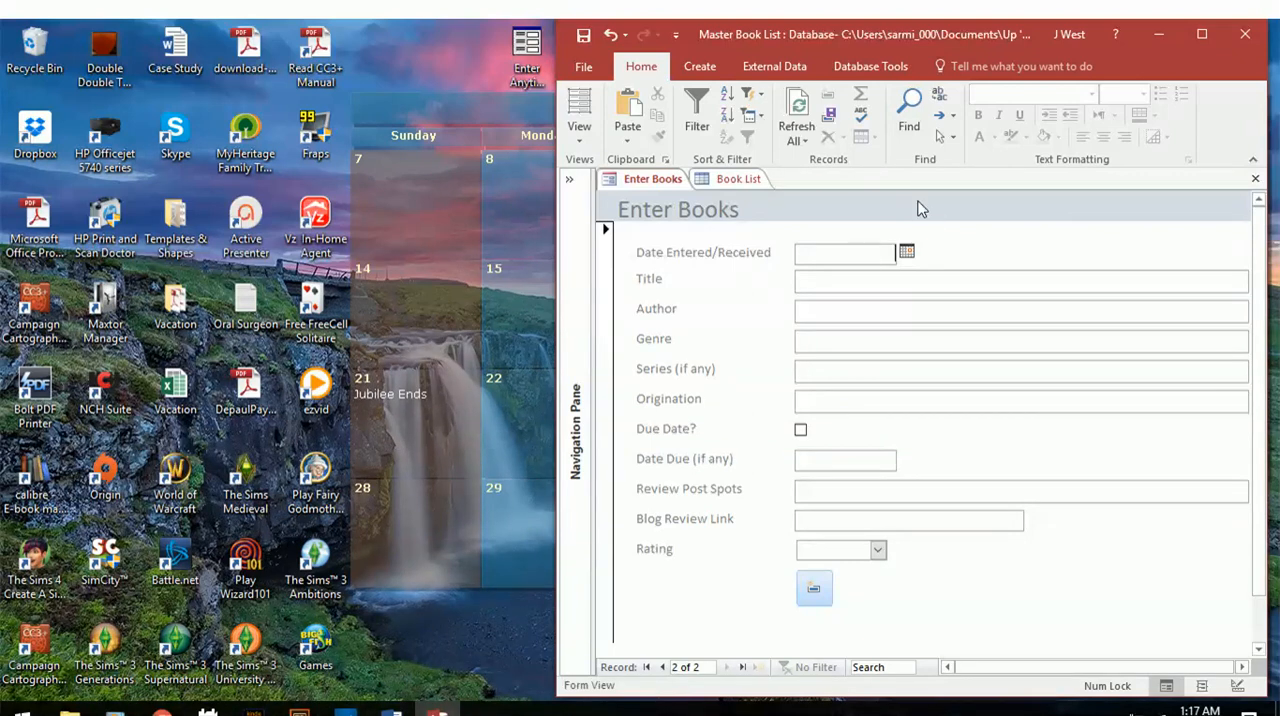
{"action": "left_click", "coordinate": [1244, 34]}
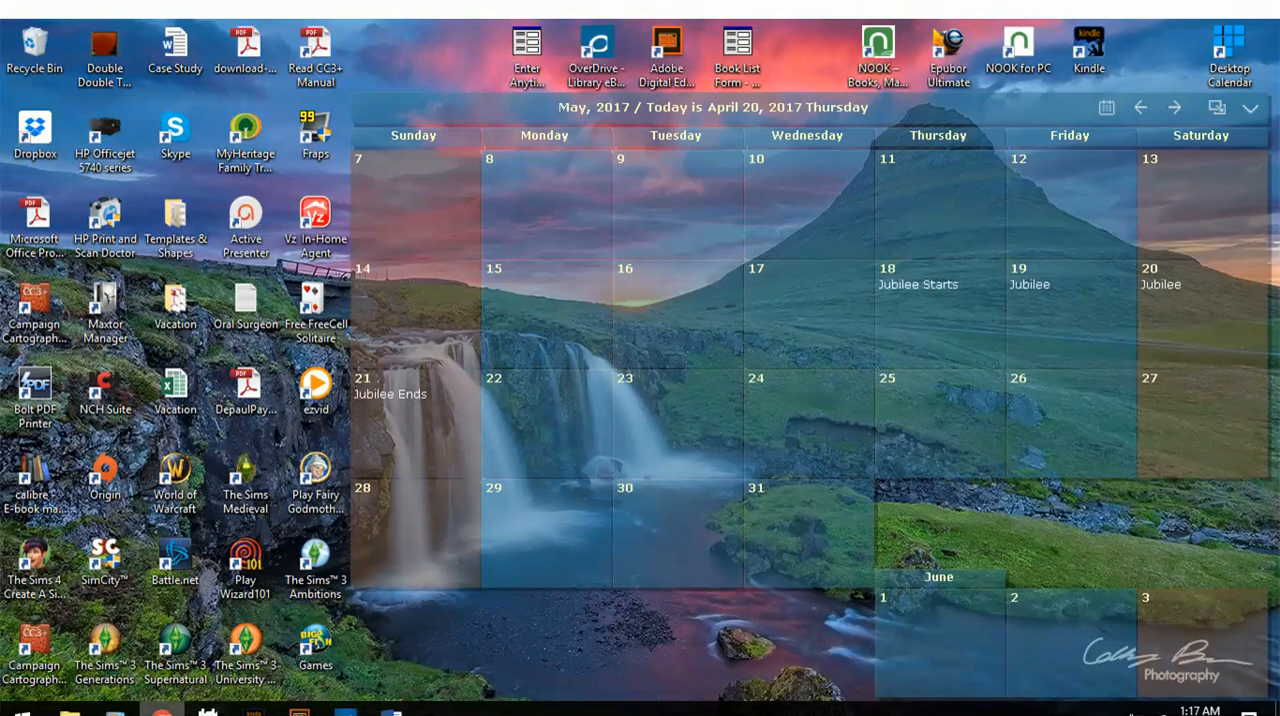
Switch to Chrome and look through the book covers on the Up 'Til Dawn Book Blog's Book Shelf page.
{"action": "left_click", "coordinate": [162, 713]}
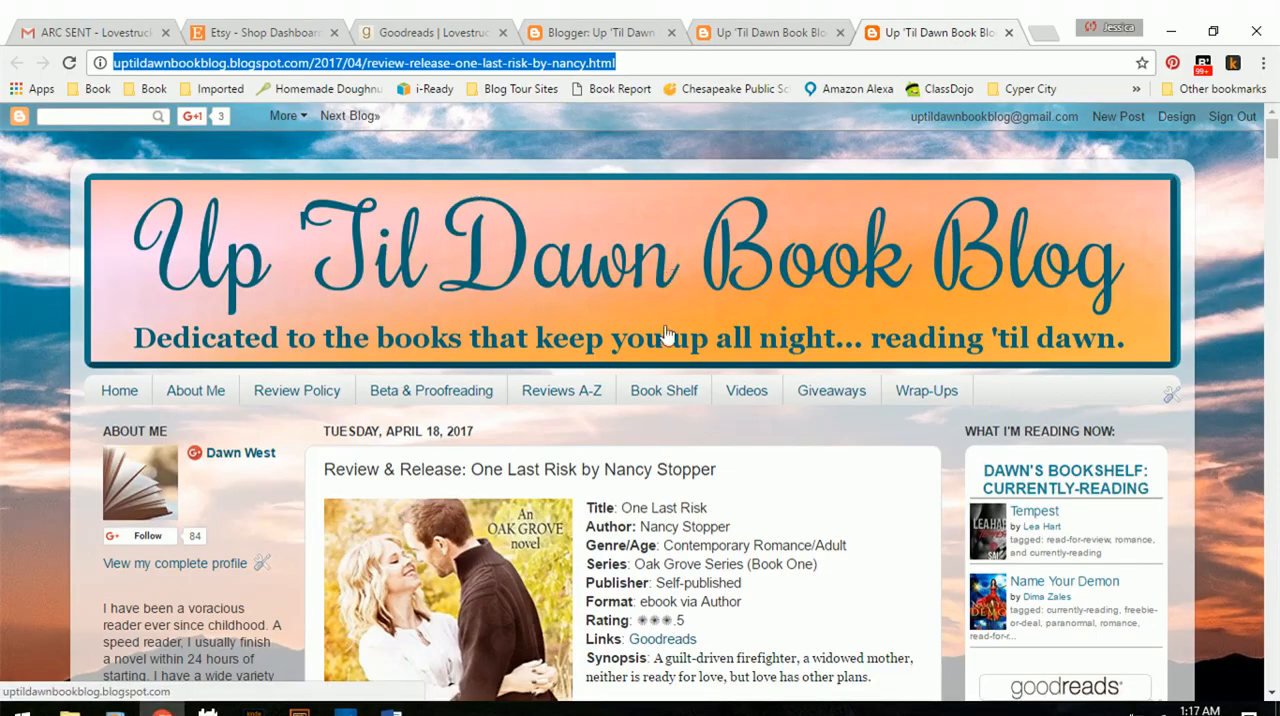
{"action": "scroll", "coordinate": [628, 347], "scroll_direction": "down", "scroll_amount": 1}
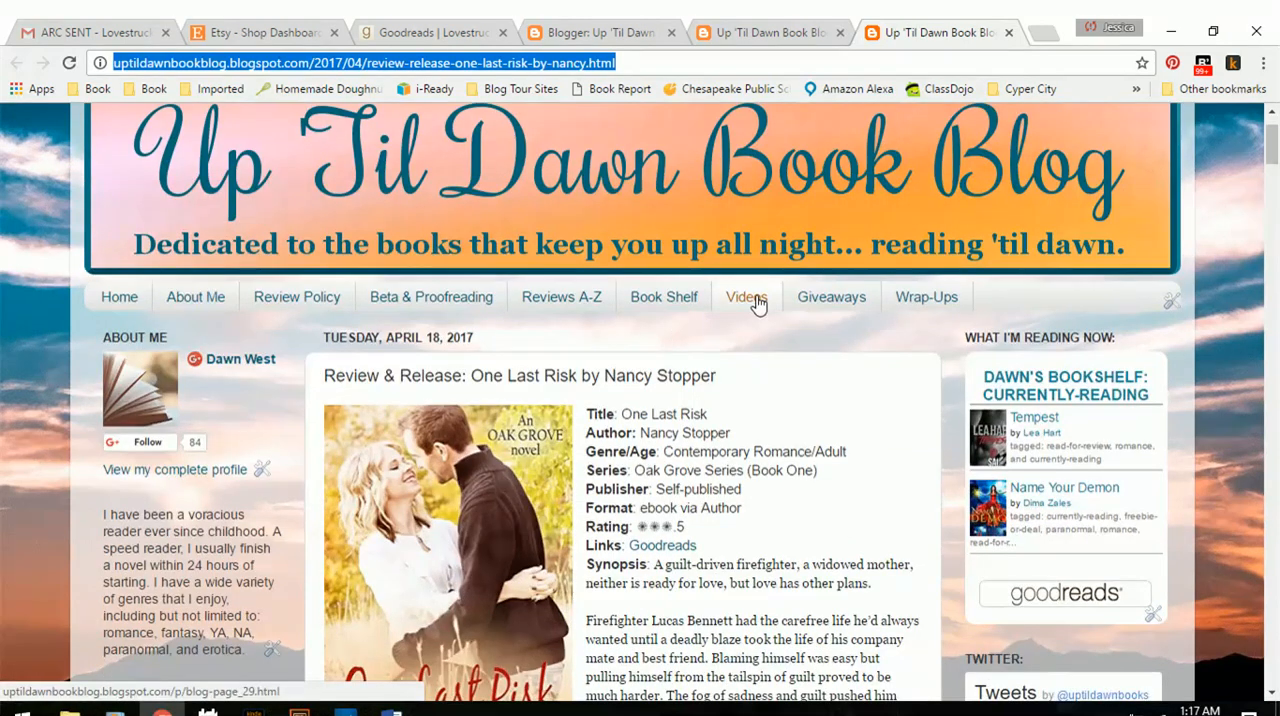
{"action": "left_click", "coordinate": [648, 296]}
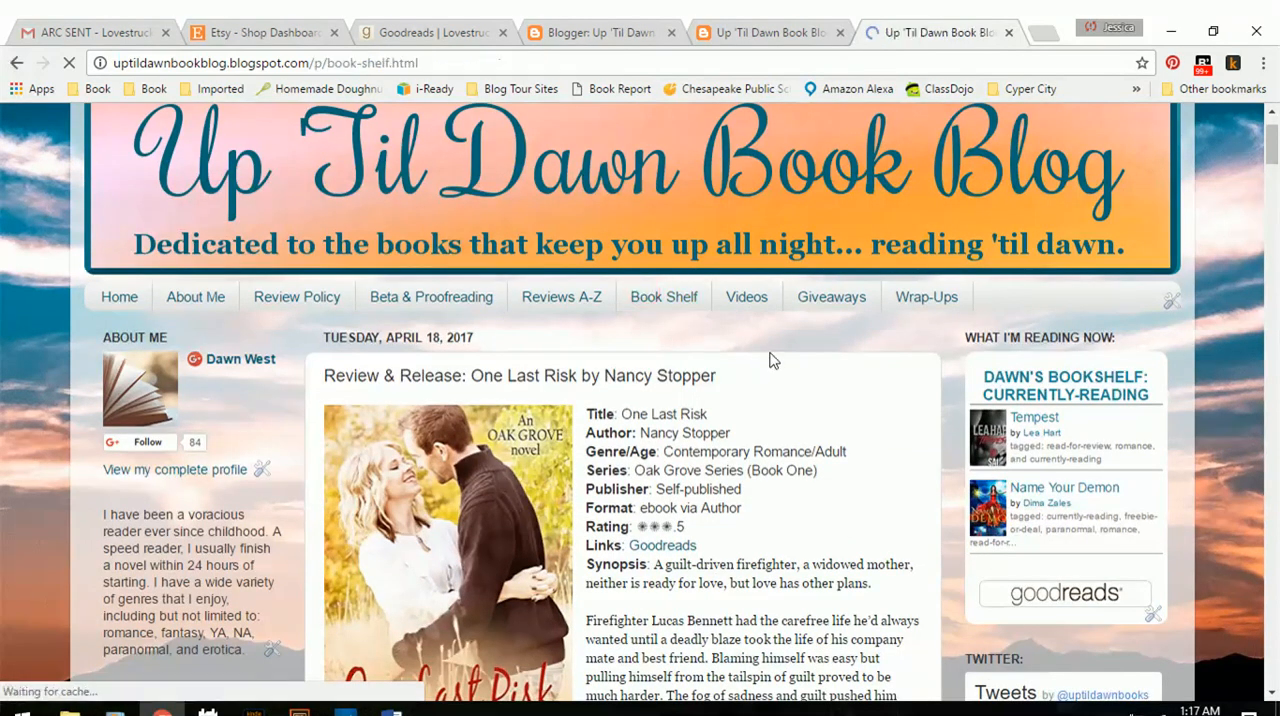
{"action": "scroll", "coordinate": [772, 360], "scroll_direction": "down", "scroll_amount": 10}
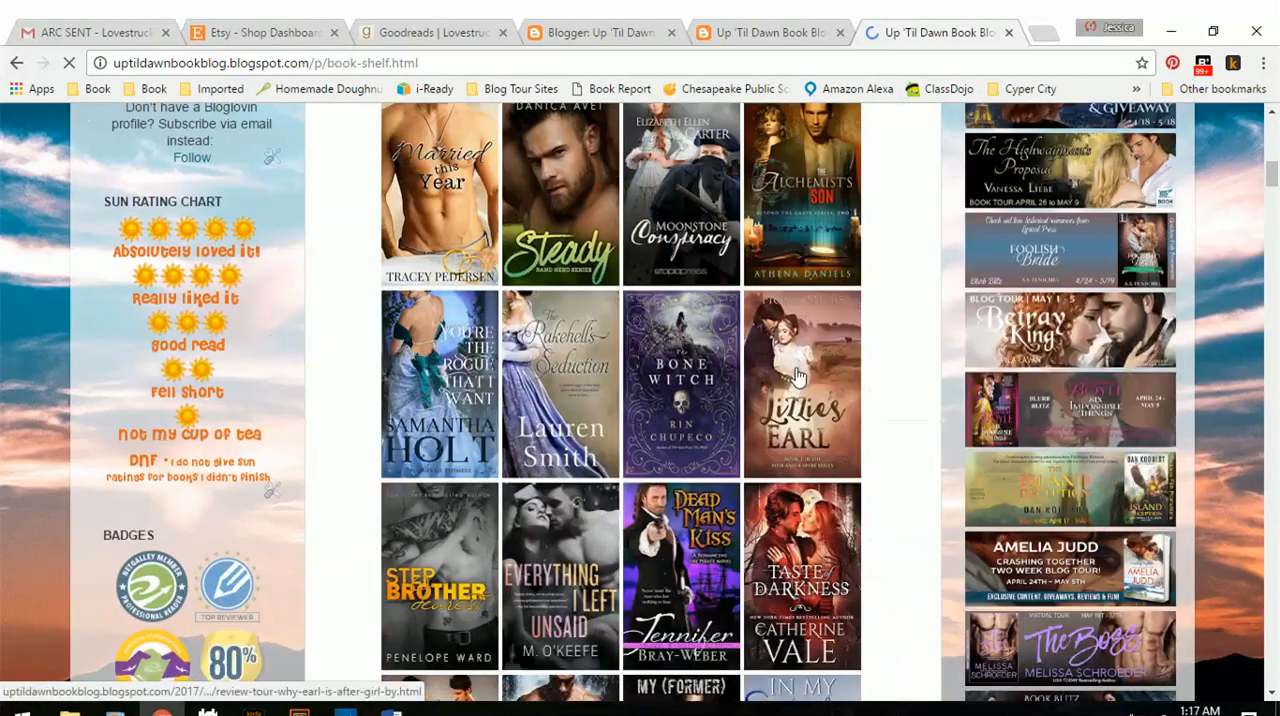
{"action": "scroll", "coordinate": [797, 375], "scroll_direction": "down", "scroll_amount": 15}
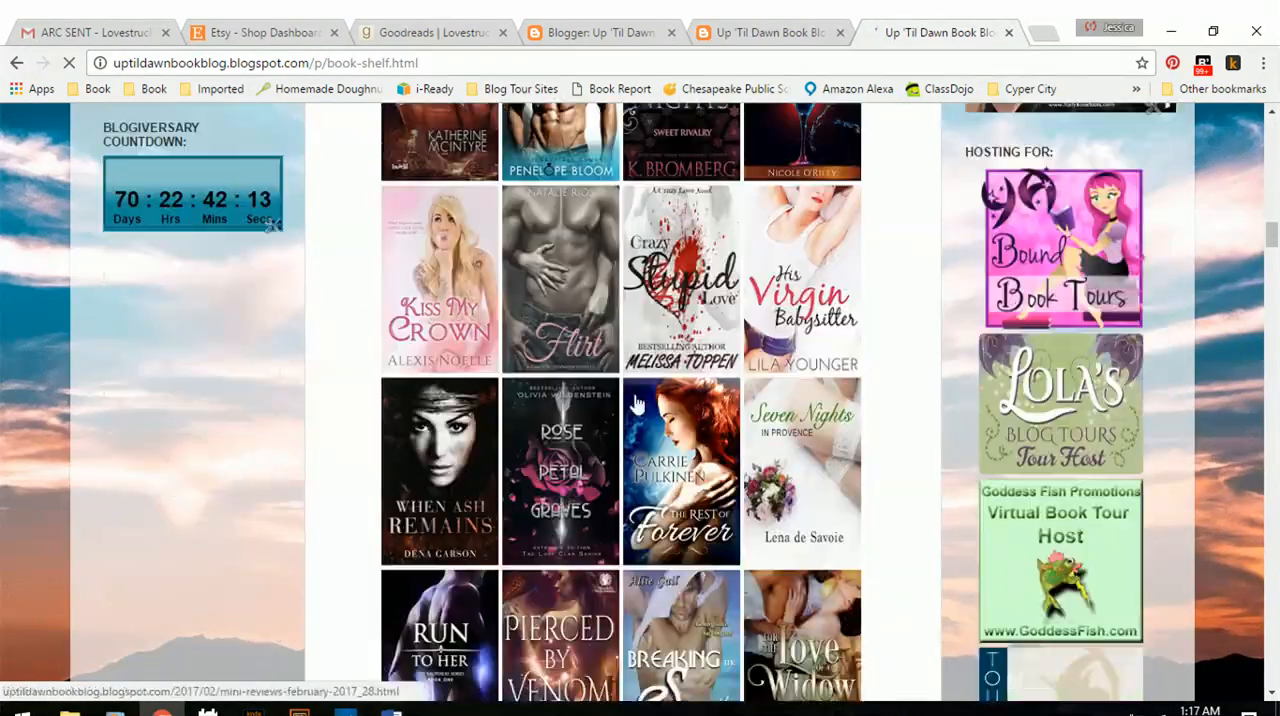
{"action": "scroll", "coordinate": [229, 367], "scroll_direction": "up", "scroll_amount": 6}
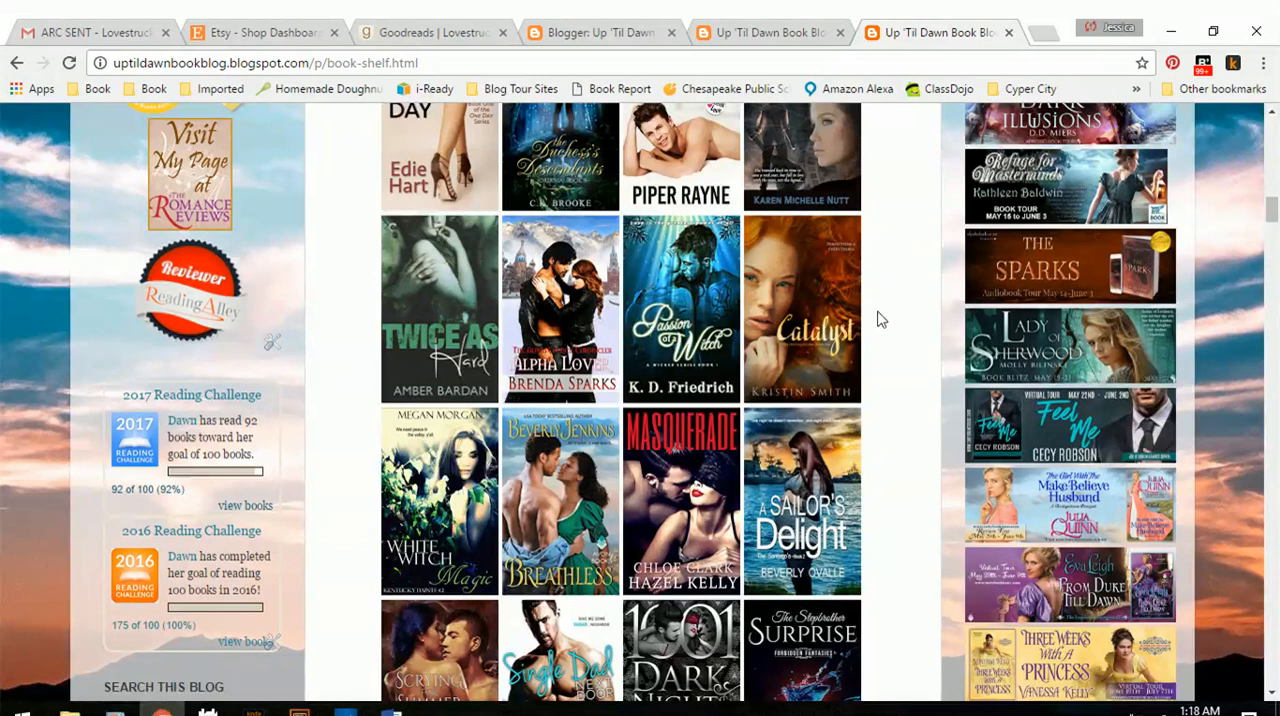
Examine the remaining 2017 book covers on the Book Shelf page, down to the end of the cover grid.
{"action": "scroll", "coordinate": [897, 318], "scroll_direction": "down", "scroll_amount": 5}
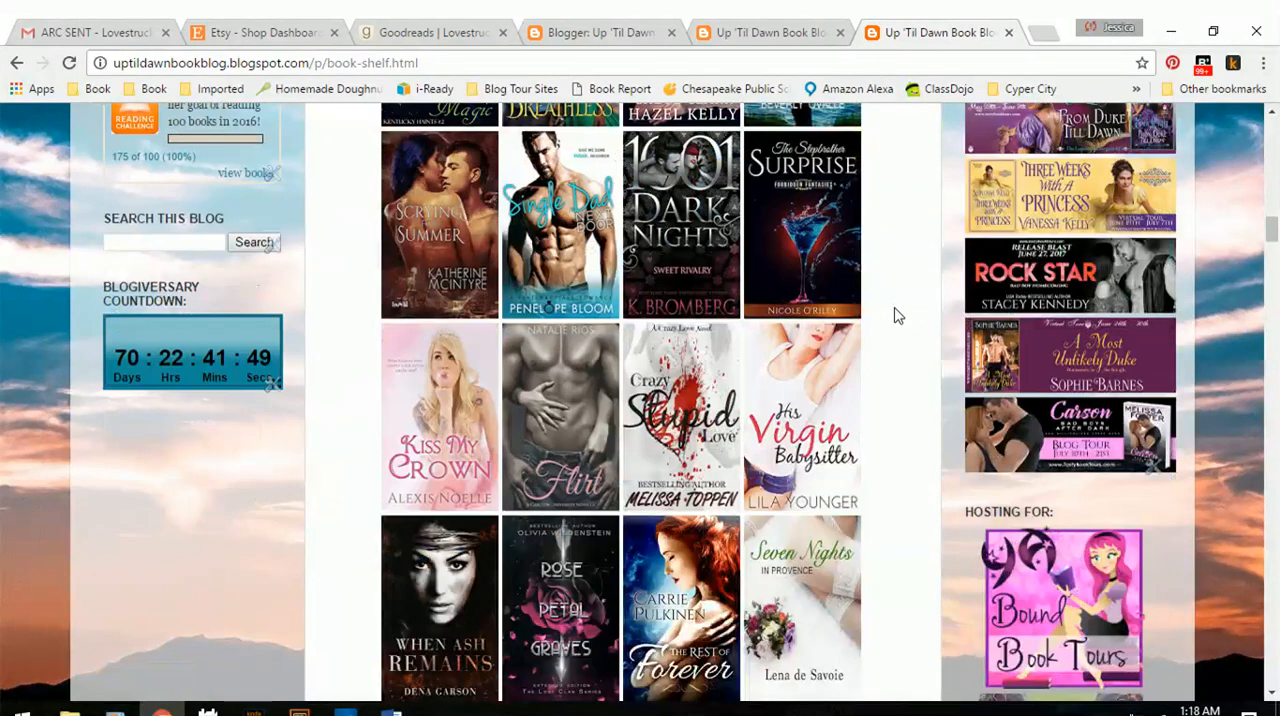
{"action": "scroll", "coordinate": [897, 316], "scroll_direction": "down", "scroll_amount": 2}
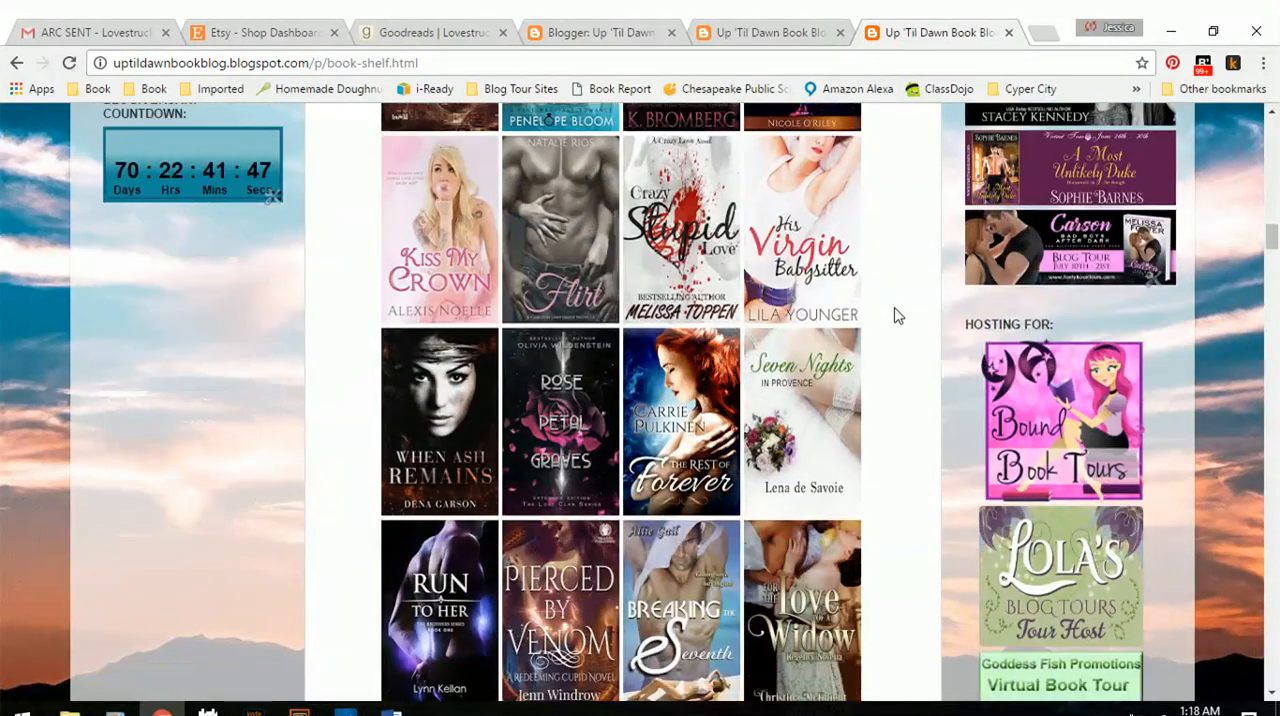
{"action": "scroll", "coordinate": [897, 316], "scroll_direction": "down", "scroll_amount": 2}
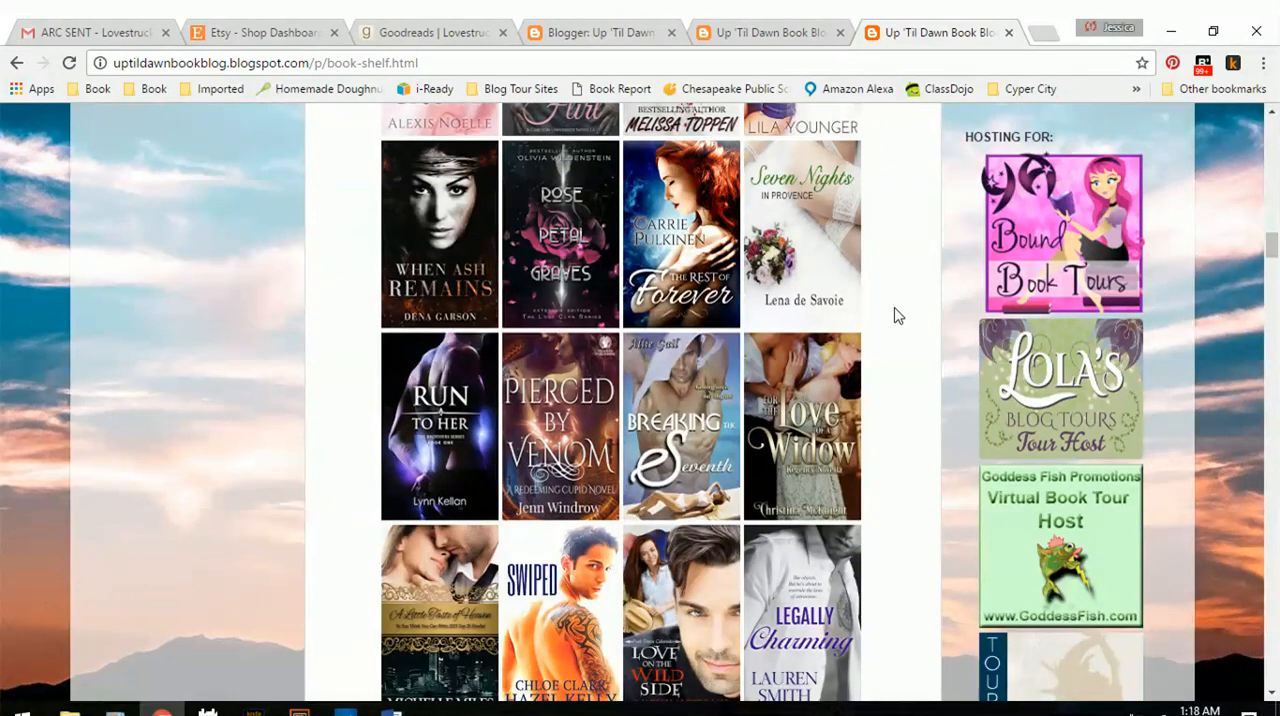
{"action": "scroll", "coordinate": [897, 318], "scroll_direction": "down", "scroll_amount": 1}
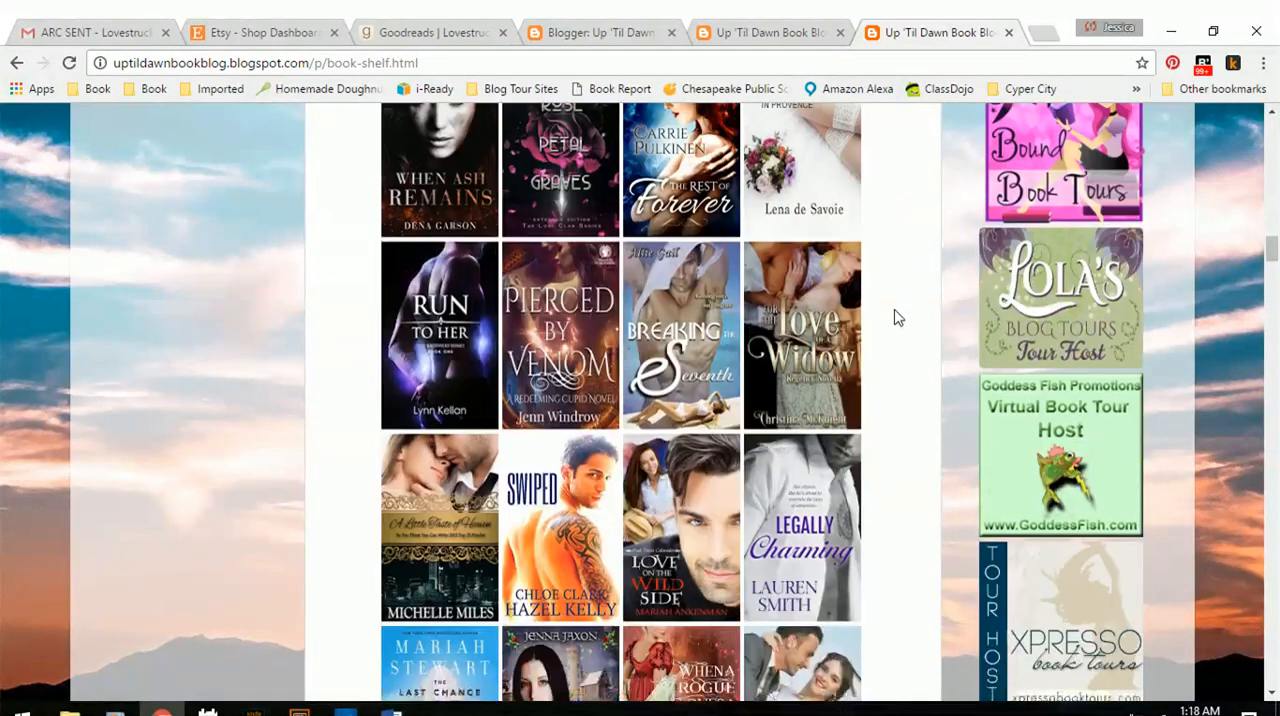
{"action": "scroll", "coordinate": [897, 318], "scroll_direction": "down", "scroll_amount": 2}
{"action": "scroll", "coordinate": [897, 318], "scroll_direction": "down", "scroll_amount": 4}
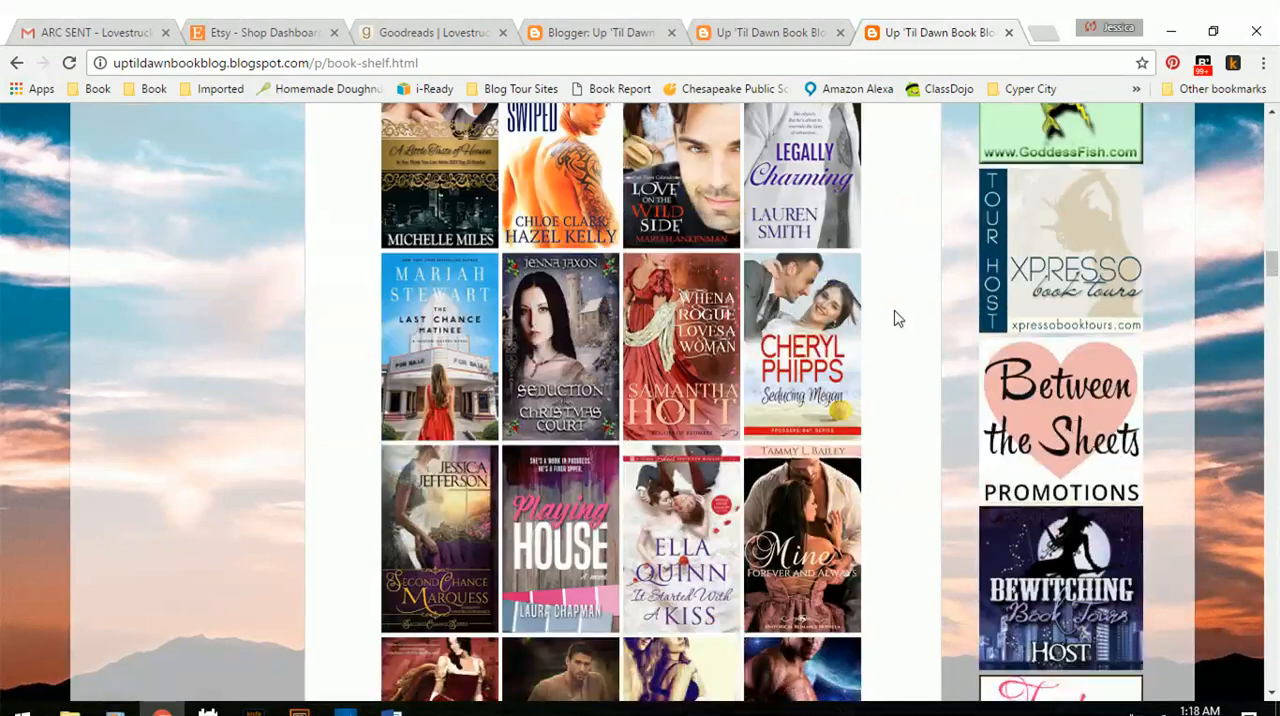
{"action": "scroll", "coordinate": [880, 350], "scroll_direction": "down", "scroll_amount": 2}
{"action": "scroll", "coordinate": [900, 331], "scroll_direction": "down", "scroll_amount": 2}
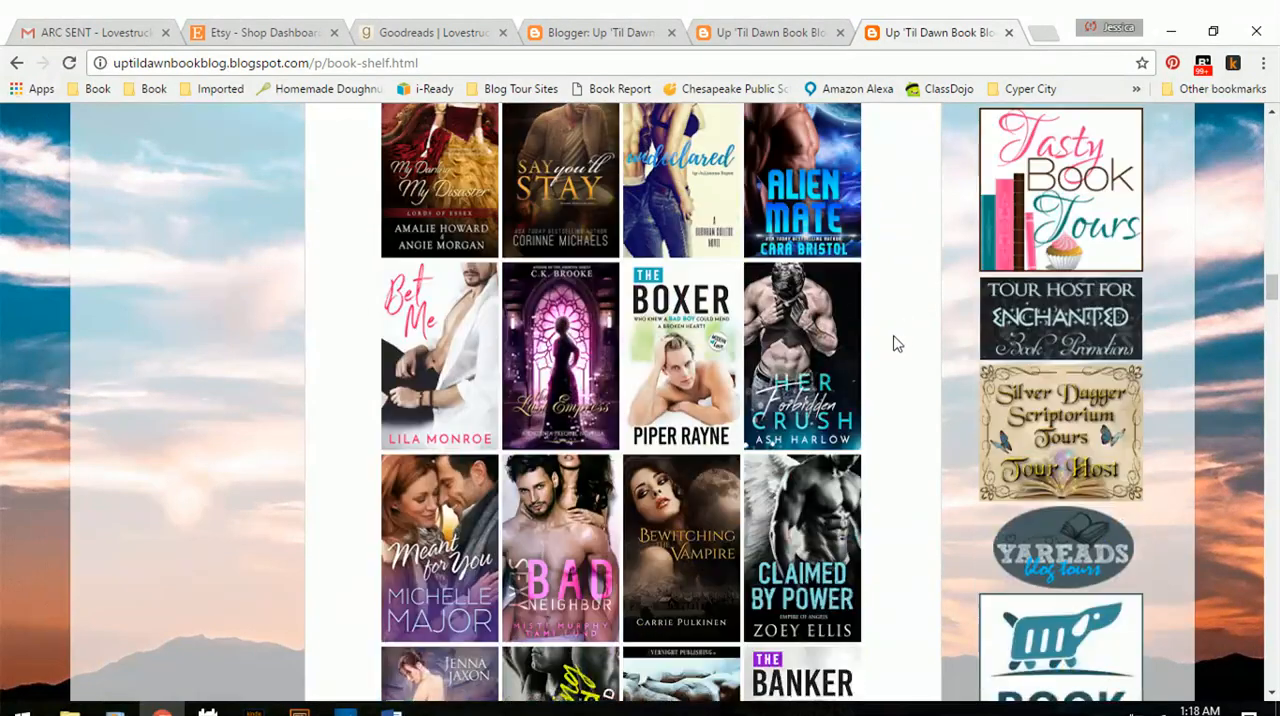
{"action": "scroll", "coordinate": [895, 346], "scroll_direction": "down", "scroll_amount": 4}
{"action": "scroll", "coordinate": [897, 347], "scroll_direction": "down", "scroll_amount": 3}
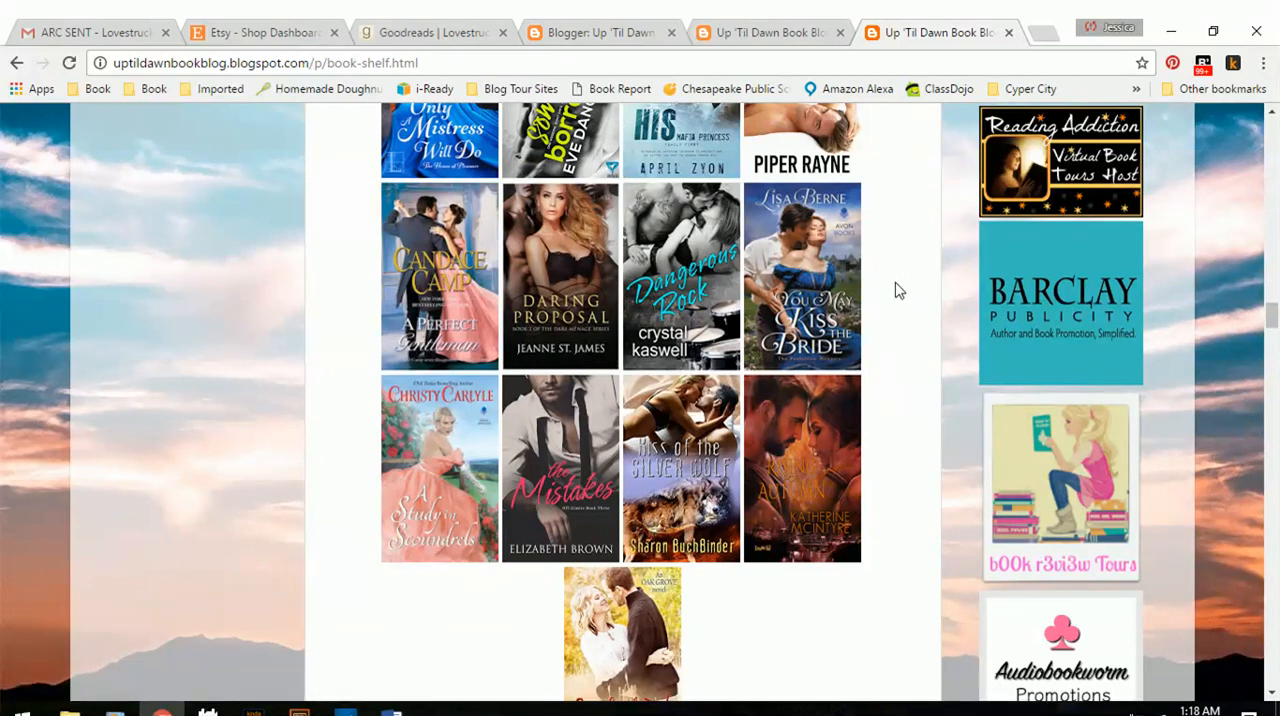
Return to the start of the Book Shelf page and review the first rows of 2017 covers again.
{"action": "scroll", "coordinate": [897, 290], "scroll_direction": "up", "scroll_amount": 12}
{"action": "scroll", "coordinate": [897, 290], "scroll_direction": "up", "scroll_amount": 18}
{"action": "scroll", "coordinate": [897, 290], "scroll_direction": "up", "scroll_amount": 10}
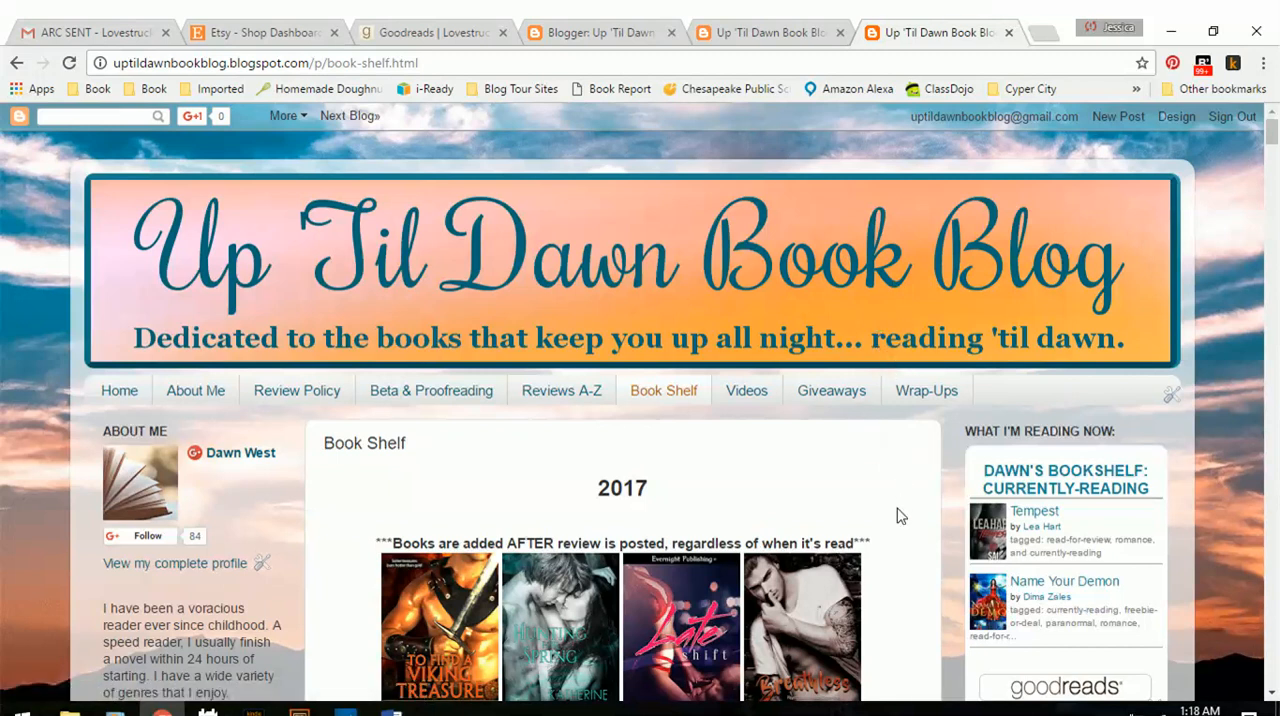
{"action": "scroll", "coordinate": [897, 516], "scroll_direction": "down", "scroll_amount": 2}
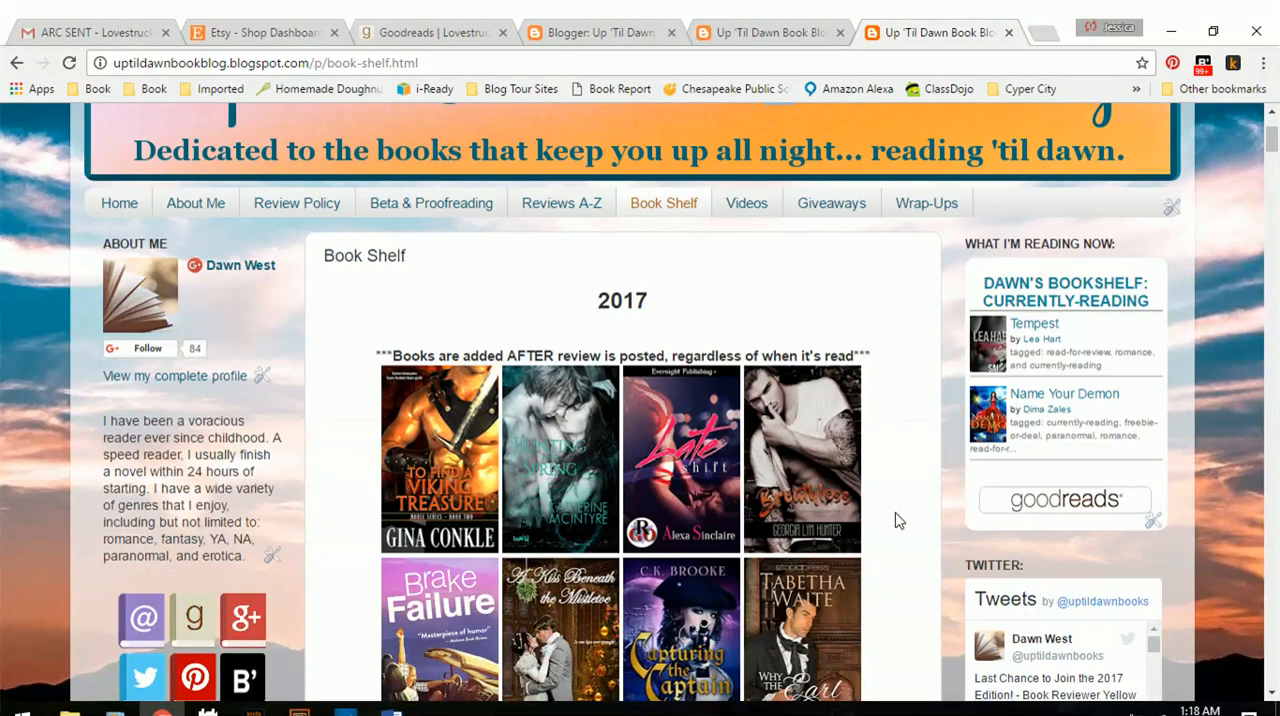
{"action": "scroll", "coordinate": [897, 520], "scroll_direction": "down", "scroll_amount": 2}
{"action": "scroll", "coordinate": [897, 520], "scroll_direction": "down", "scroll_amount": 2}
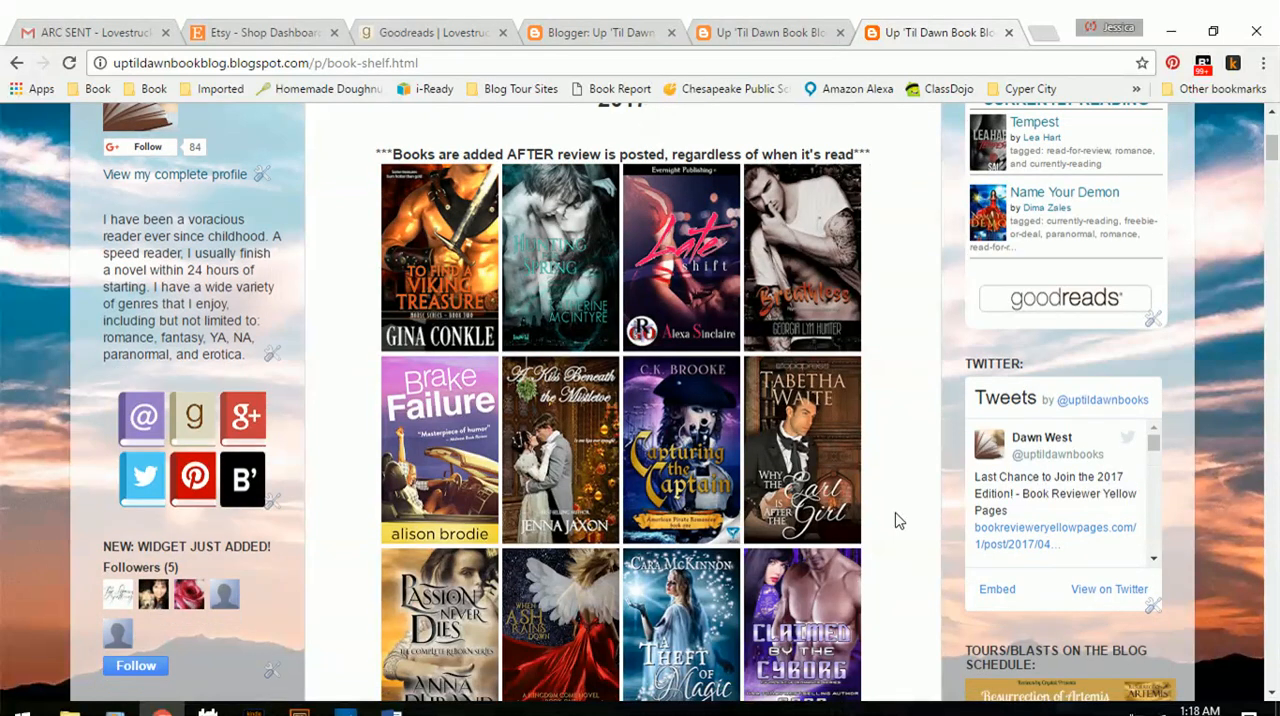
{"action": "scroll", "coordinate": [897, 520], "scroll_direction": "down", "scroll_amount": 1}
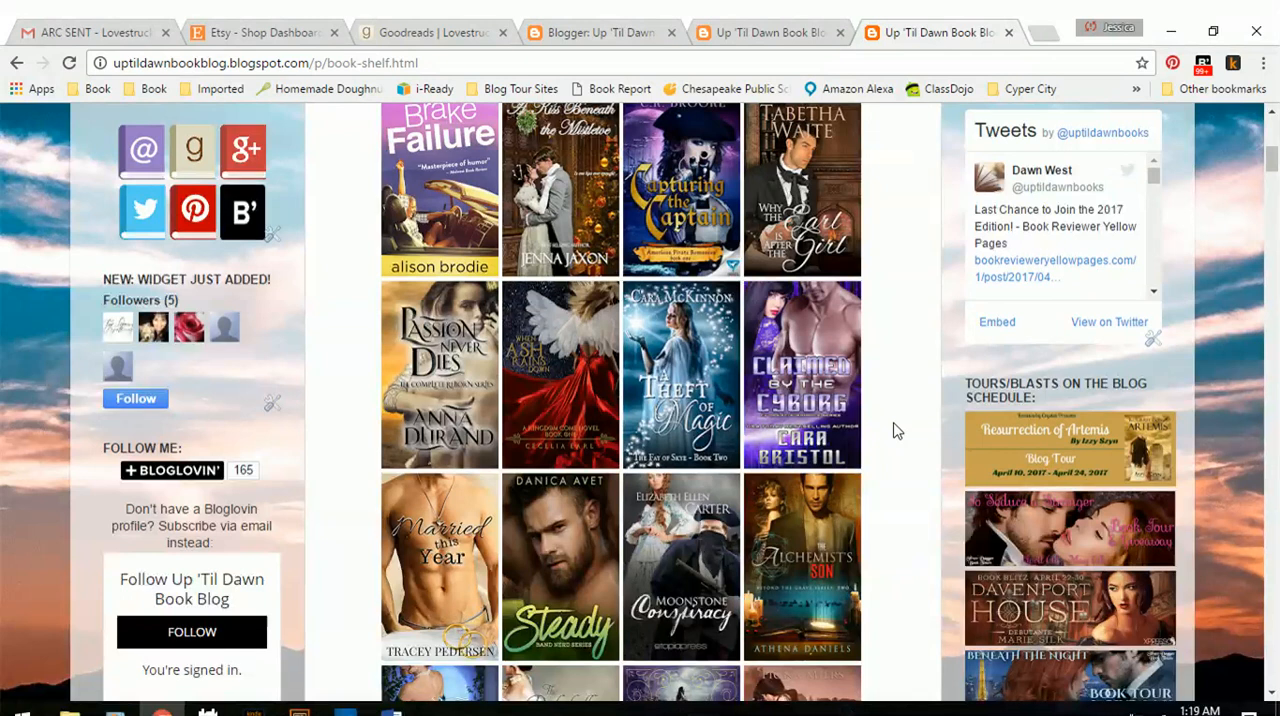
Go back to the blog header on the Book Shelf page and dismiss the Gmail notification.
{"action": "scroll", "coordinate": [897, 431], "scroll_direction": "up", "scroll_amount": 7}
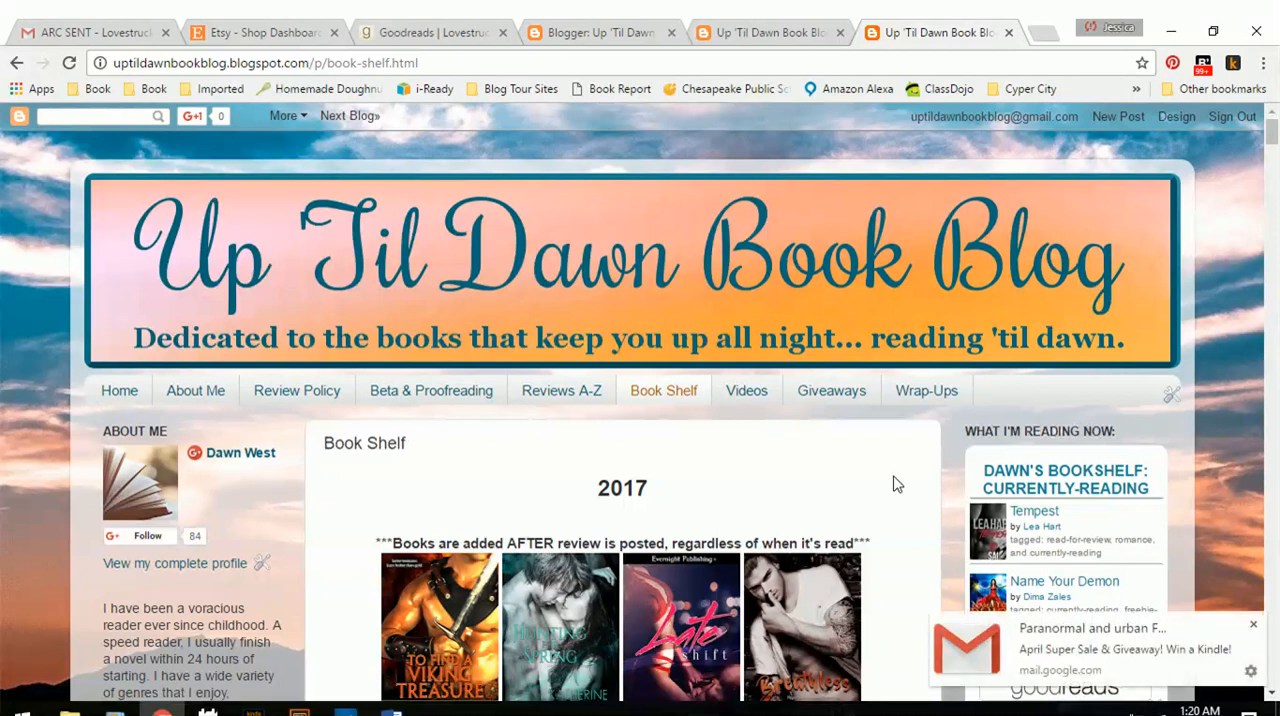
{"action": "left_click", "coordinate": [1253, 624]}
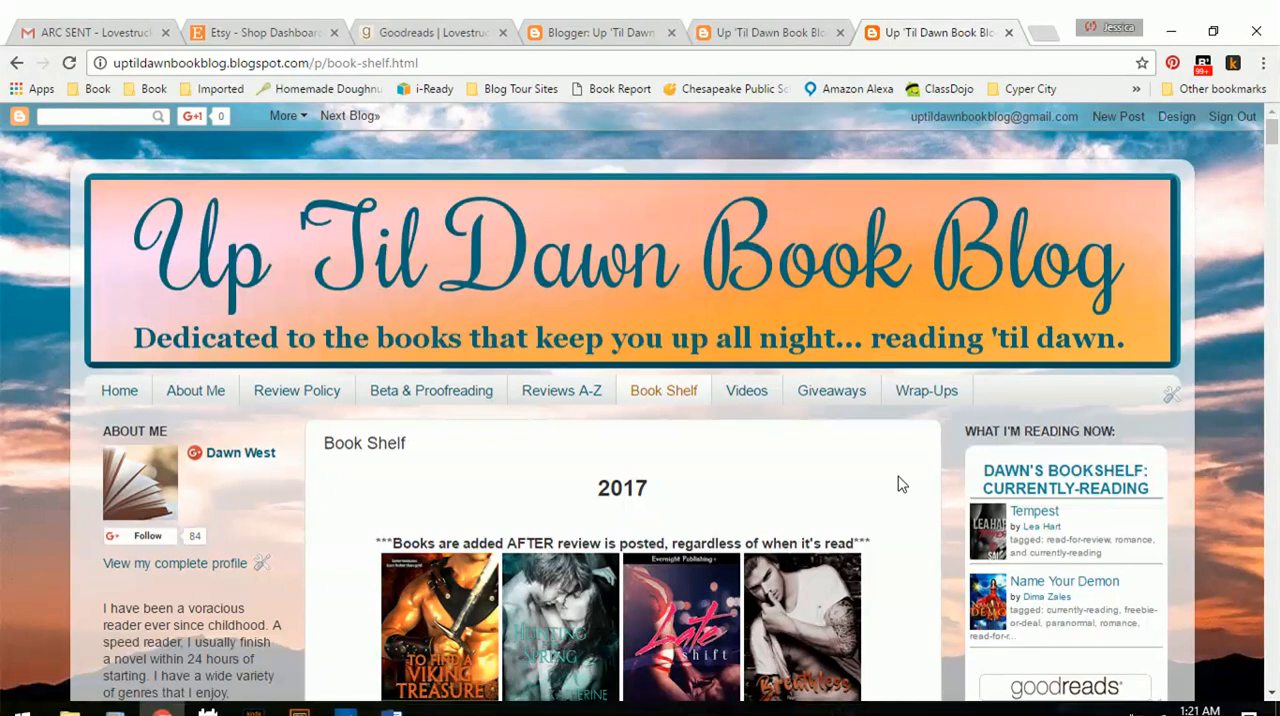
{"action": "mouse_move", "coordinate": [770, 575]}
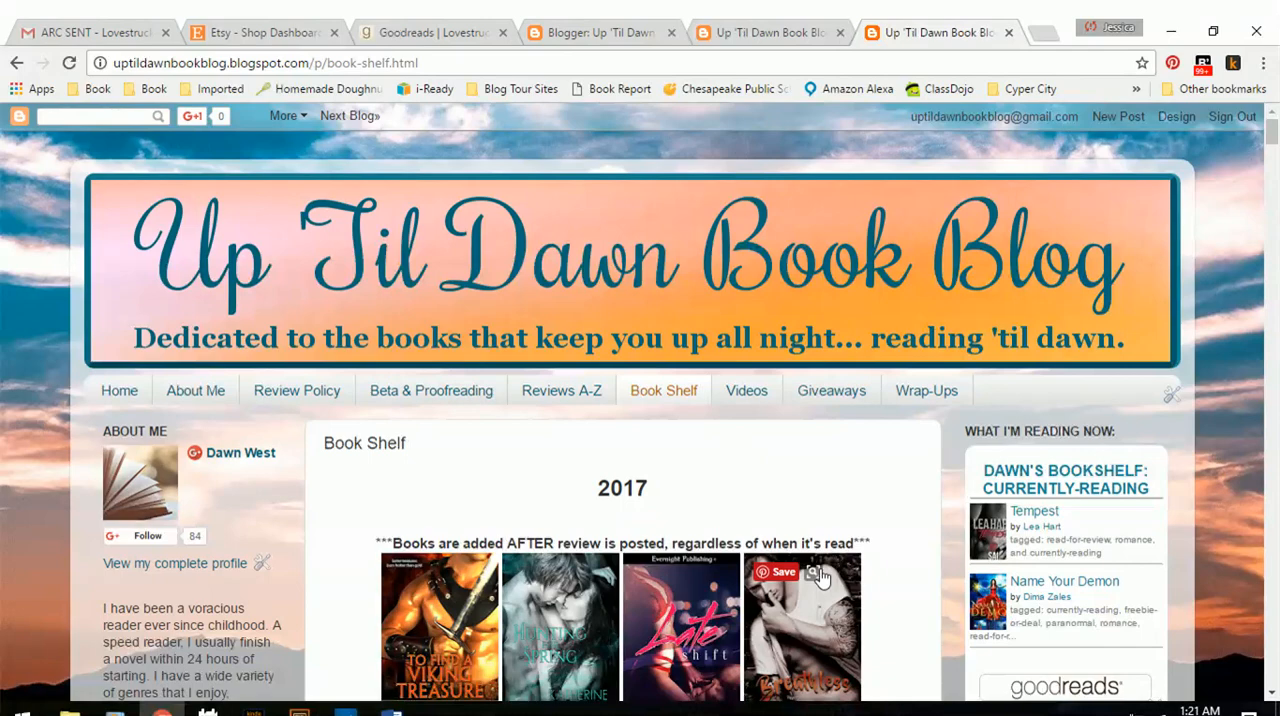